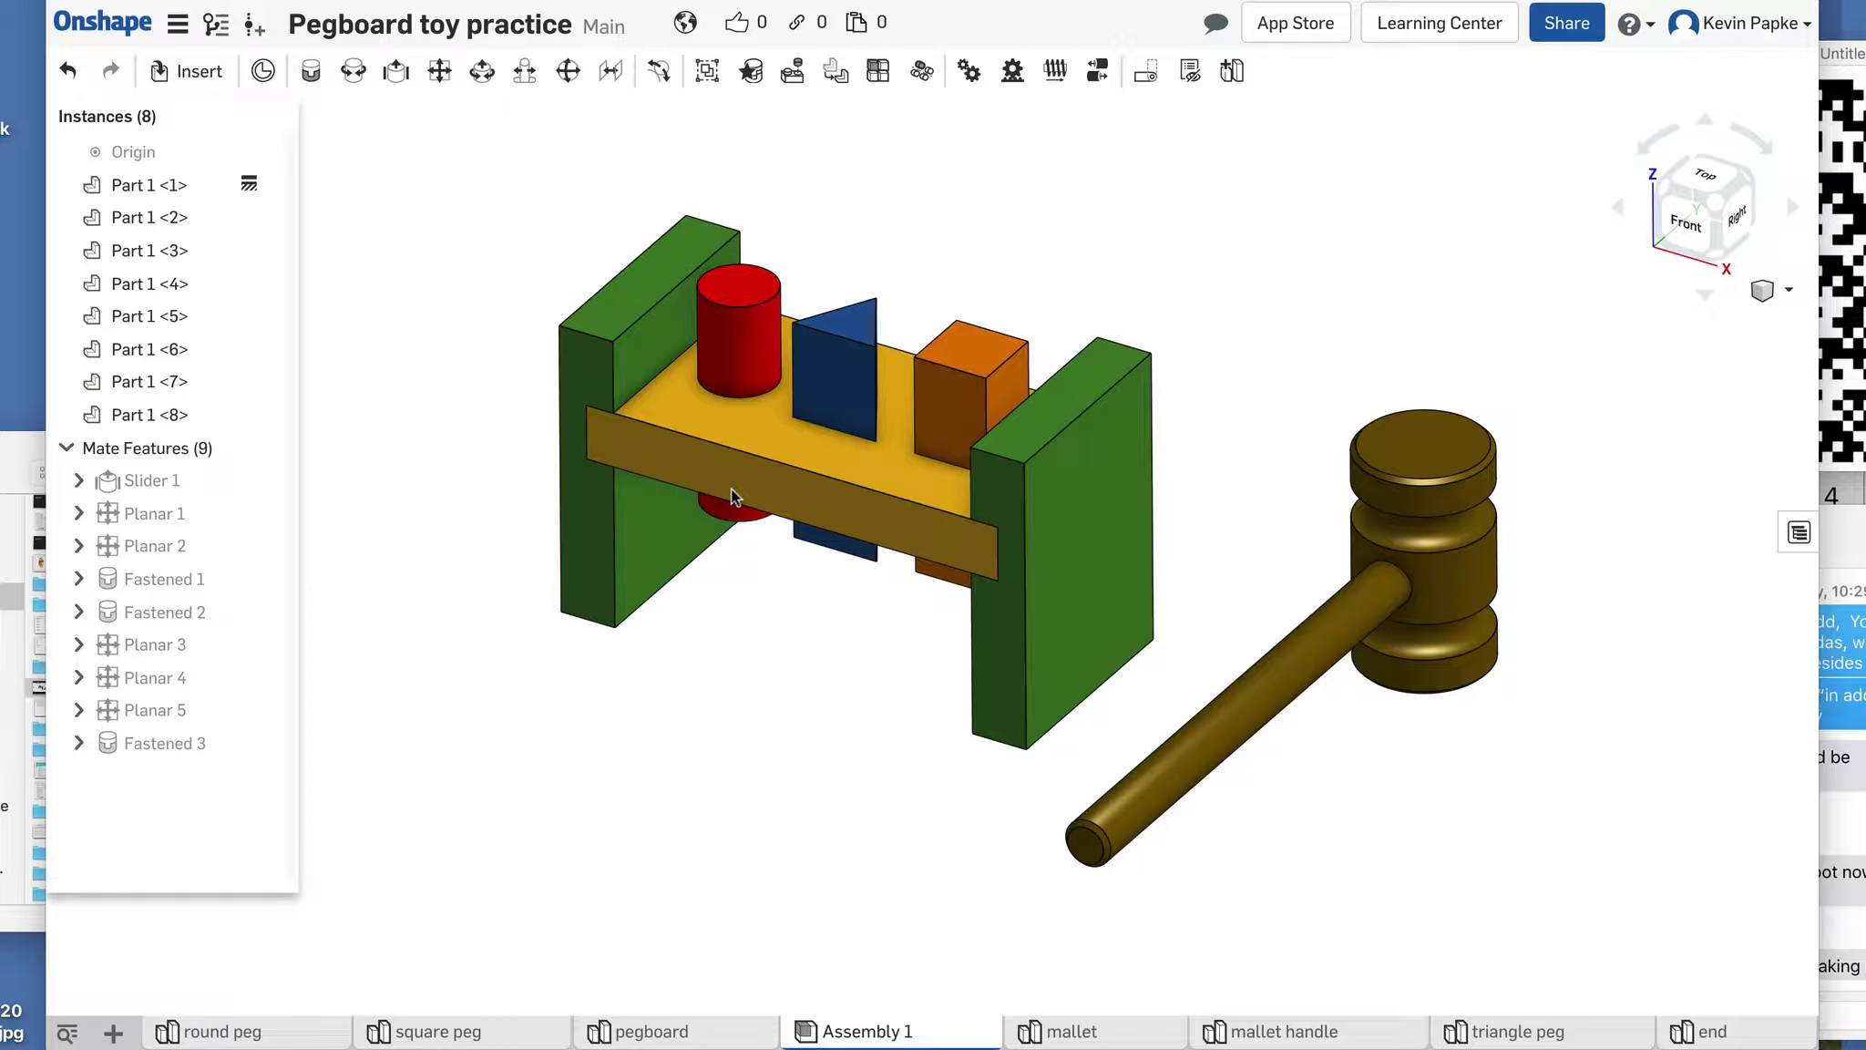
Step: Shift the pegs and the mallet in the finished pegboard toy assembly to examine how they move
{"action": "left_click", "coordinate": [736, 346]}
{"action": "left_click_drag", "start_coordinate": [738, 318], "coordinate": [935, 414]}
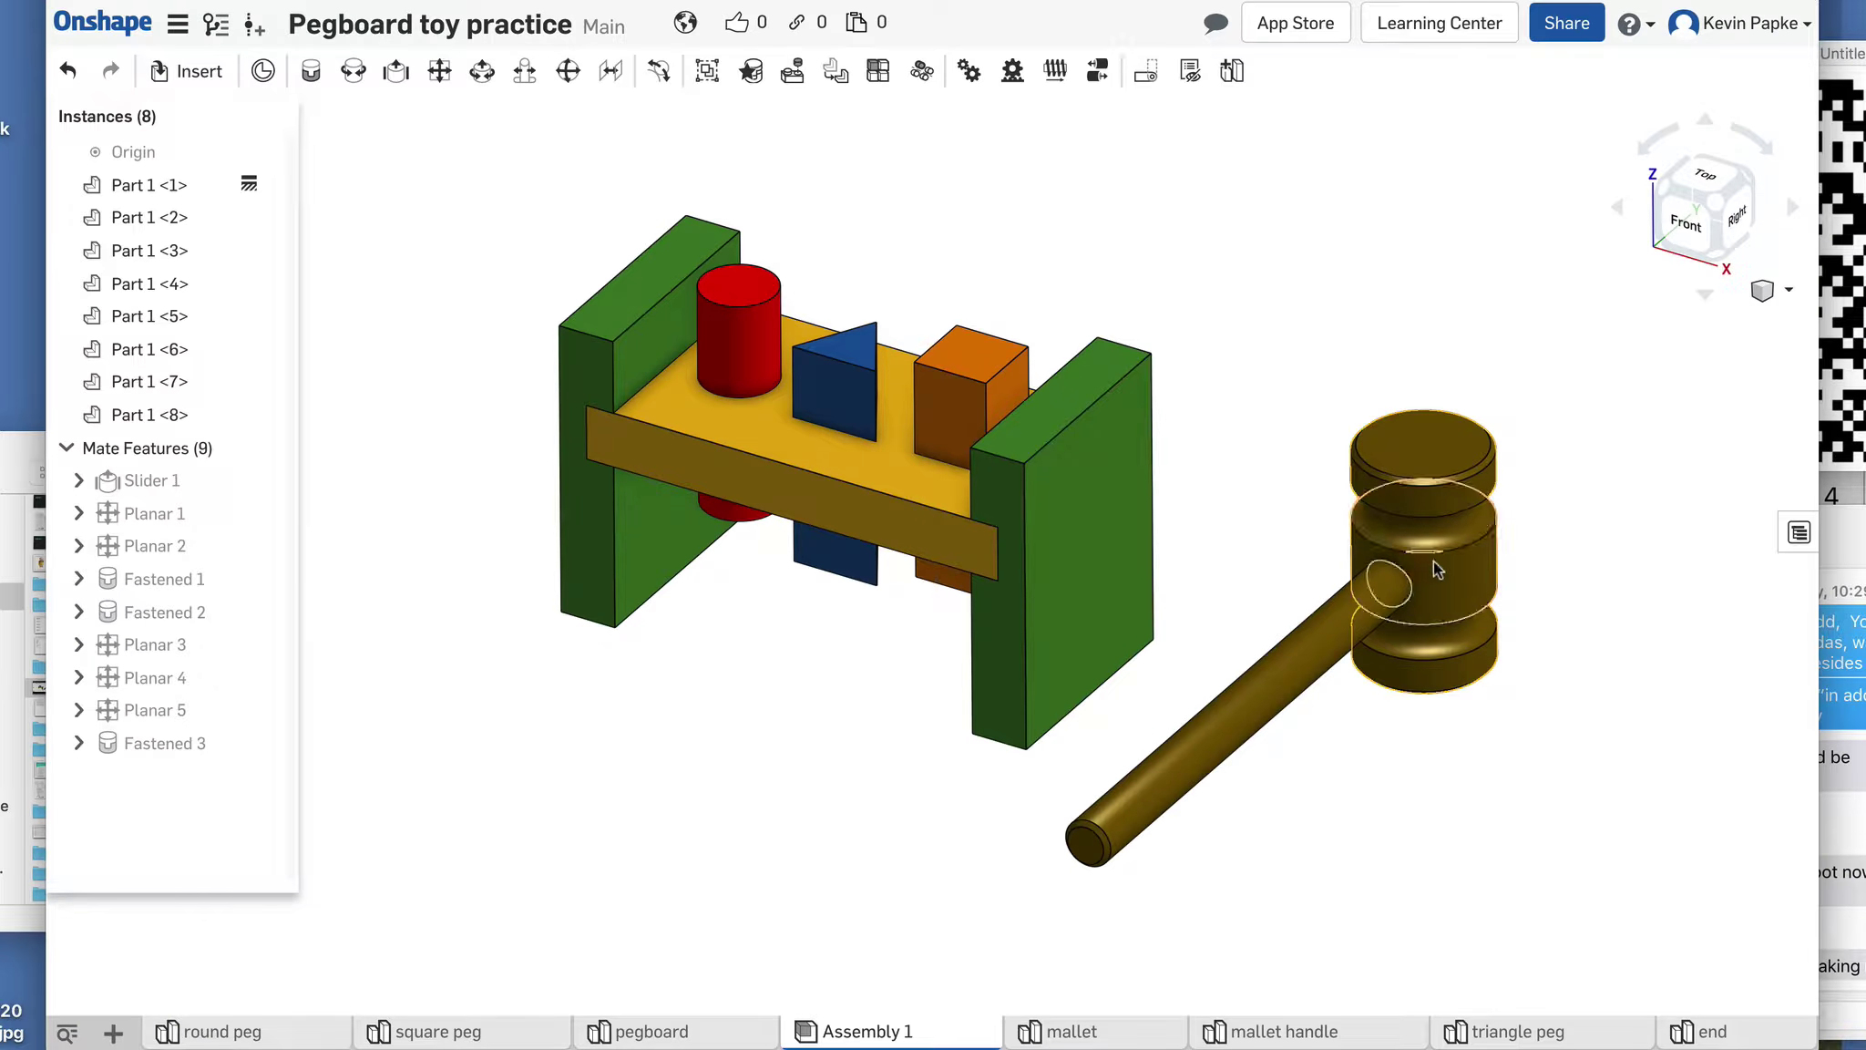
{"action": "left_click_drag", "start_coordinate": [1336, 553], "coordinate": [1443, 569]}
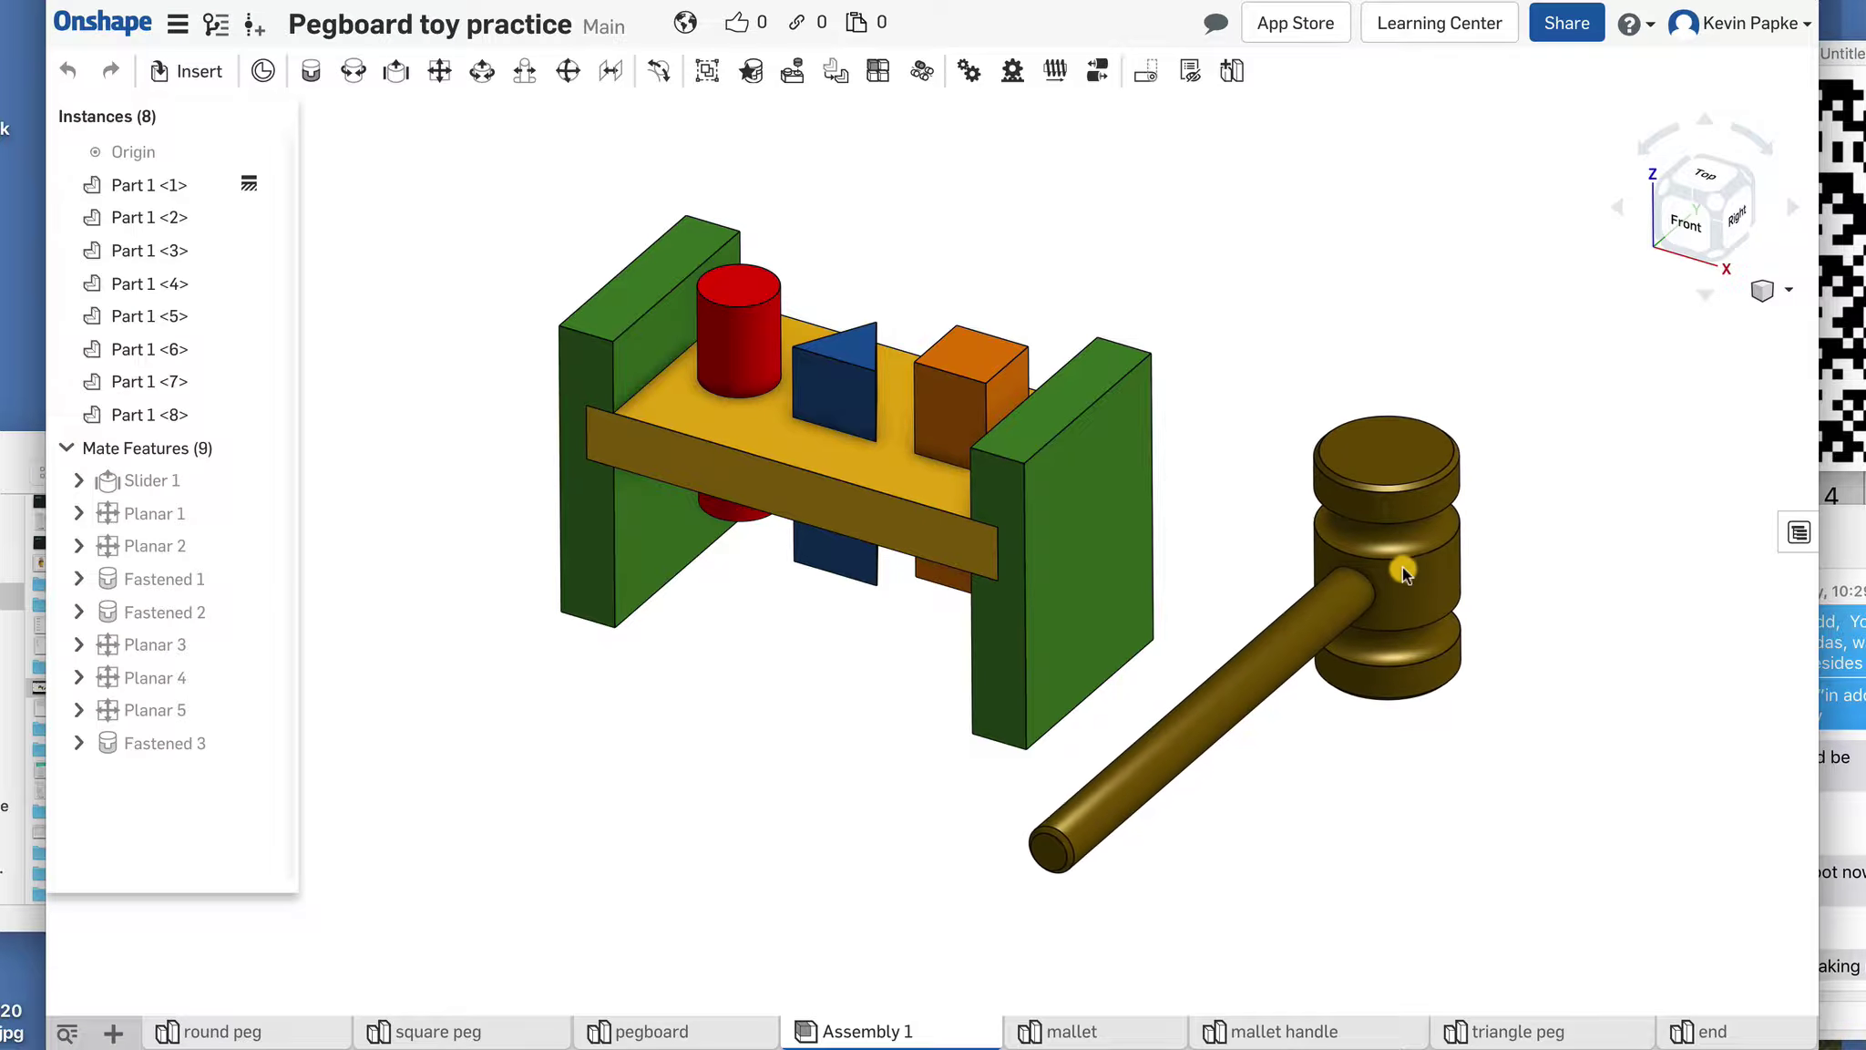
{"action": "left_click_drag", "start_coordinate": [1089, 560], "coordinate": [1115, 588]}
{"action": "left_click_drag", "start_coordinate": [903, 519], "coordinate": [892, 537]}
{"action": "left_click_drag", "start_coordinate": [598, 503], "coordinate": [583, 531]}
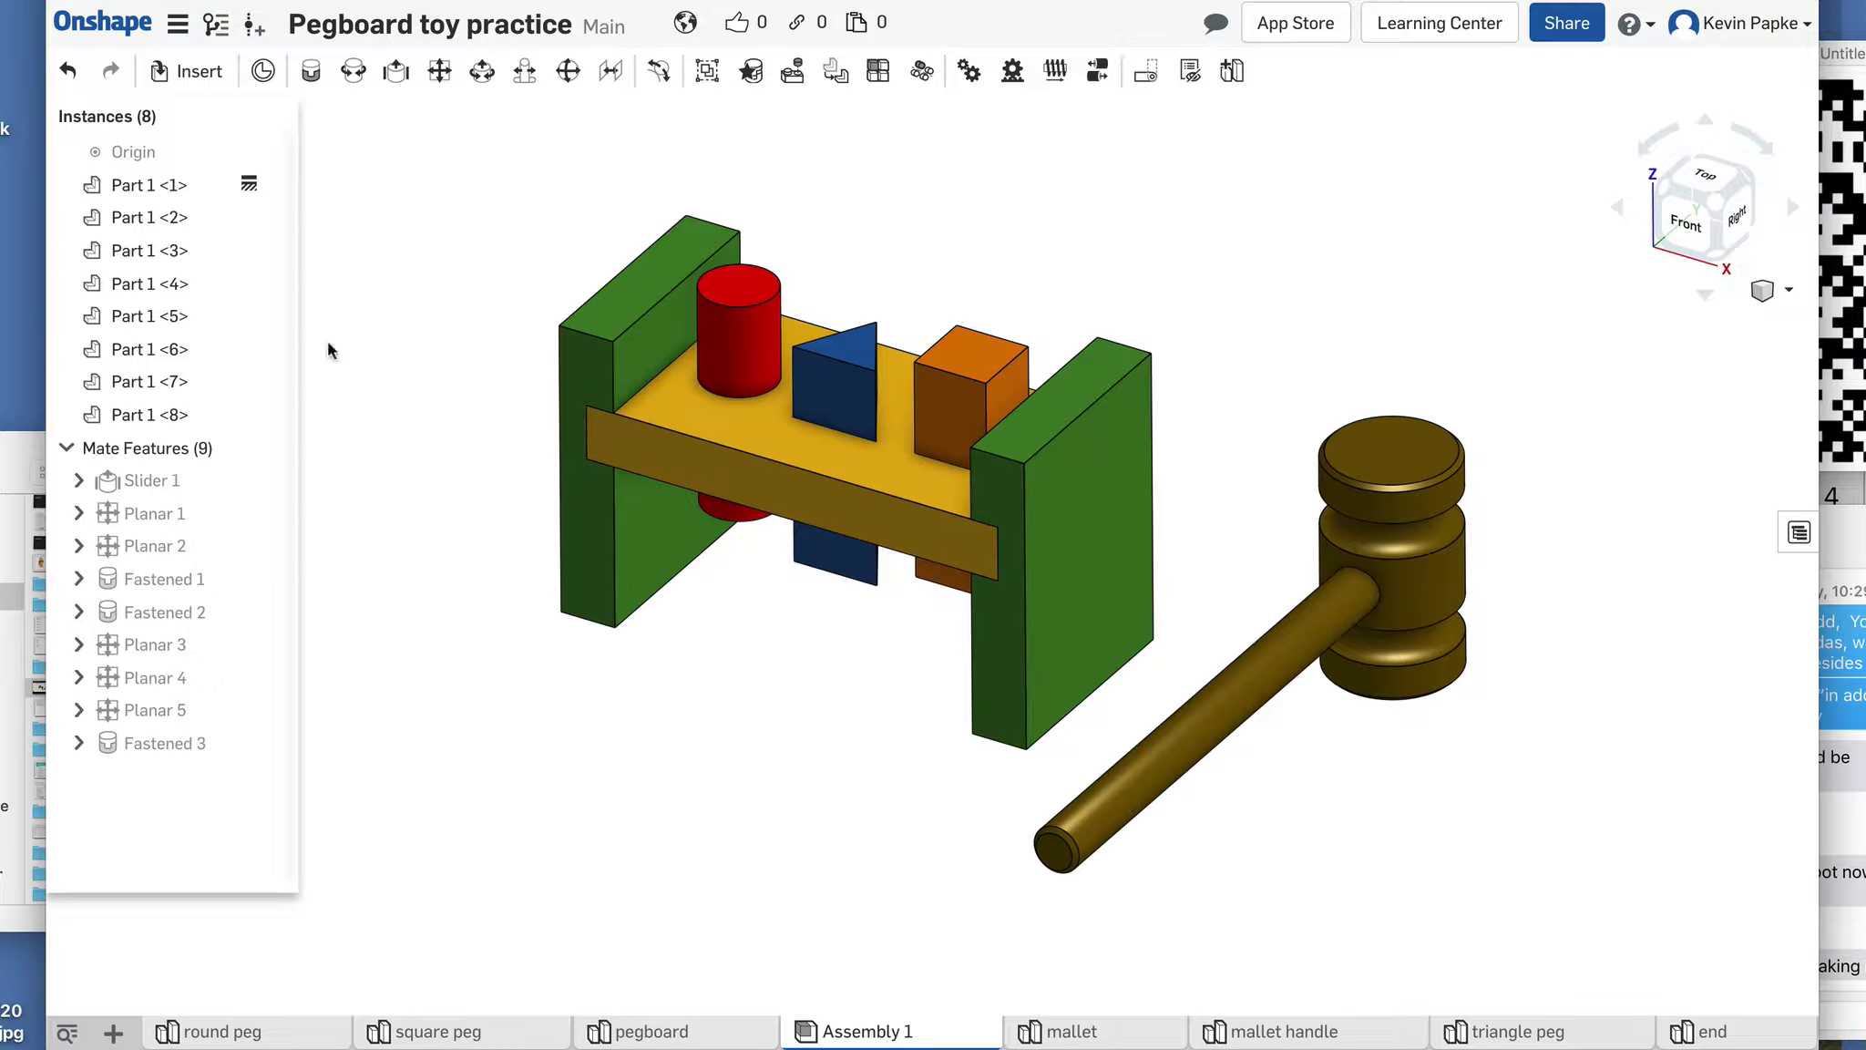
Step: Return to the documents list and create a new public document named "pegboard"
{"action": "left_click", "coordinate": [103, 25]}
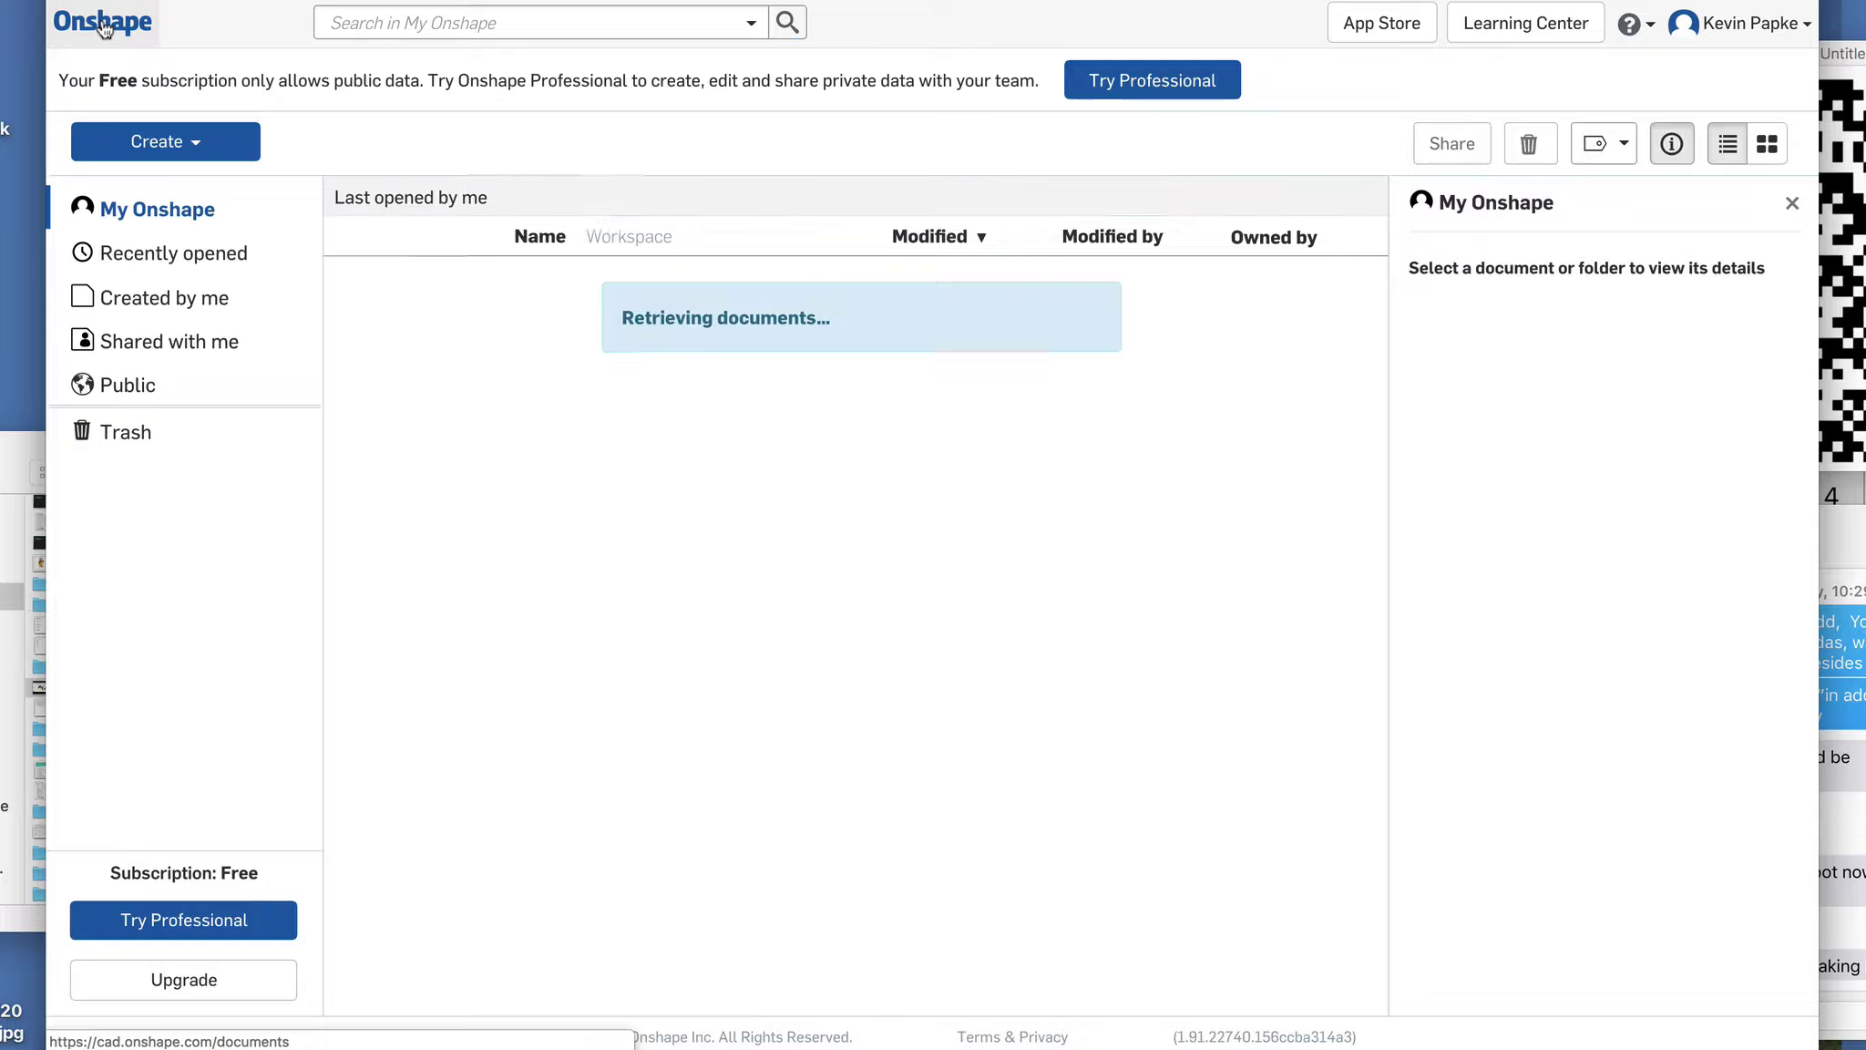
{"action": "left_click", "coordinate": [167, 144]}
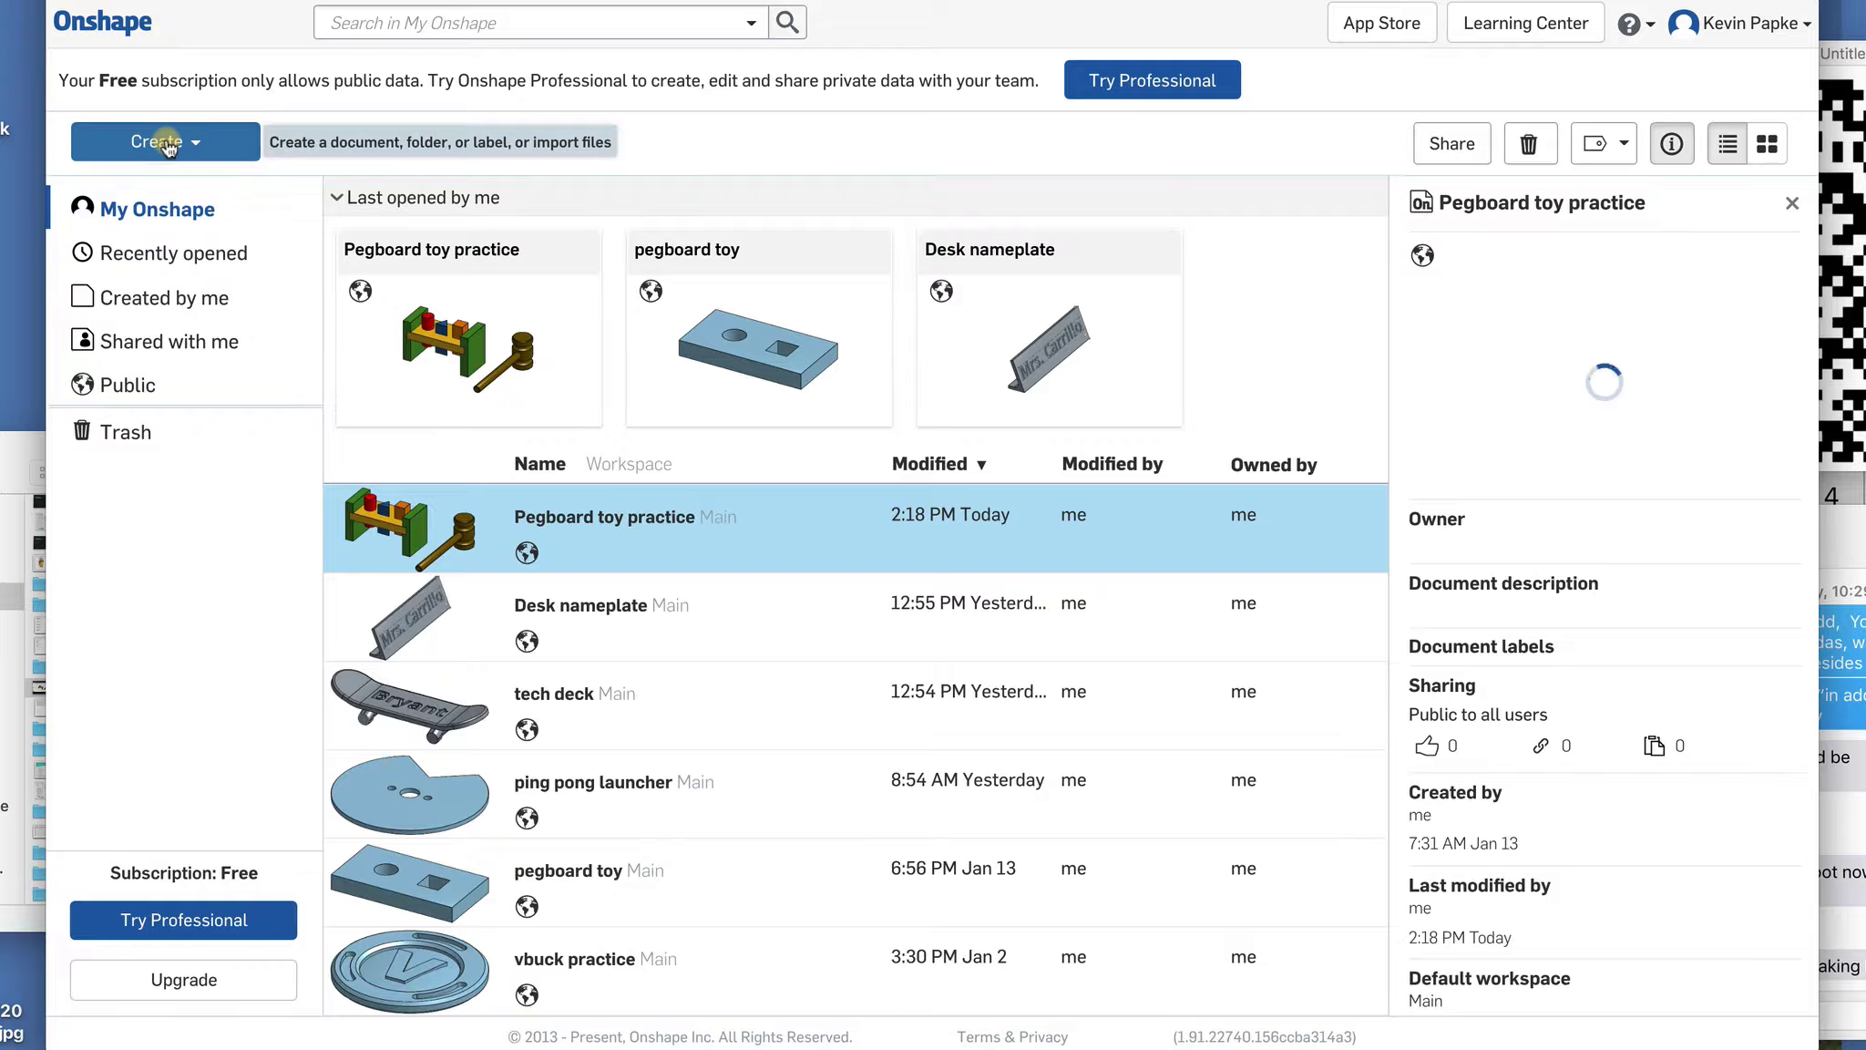
{"action": "left_click", "coordinate": [164, 190]}
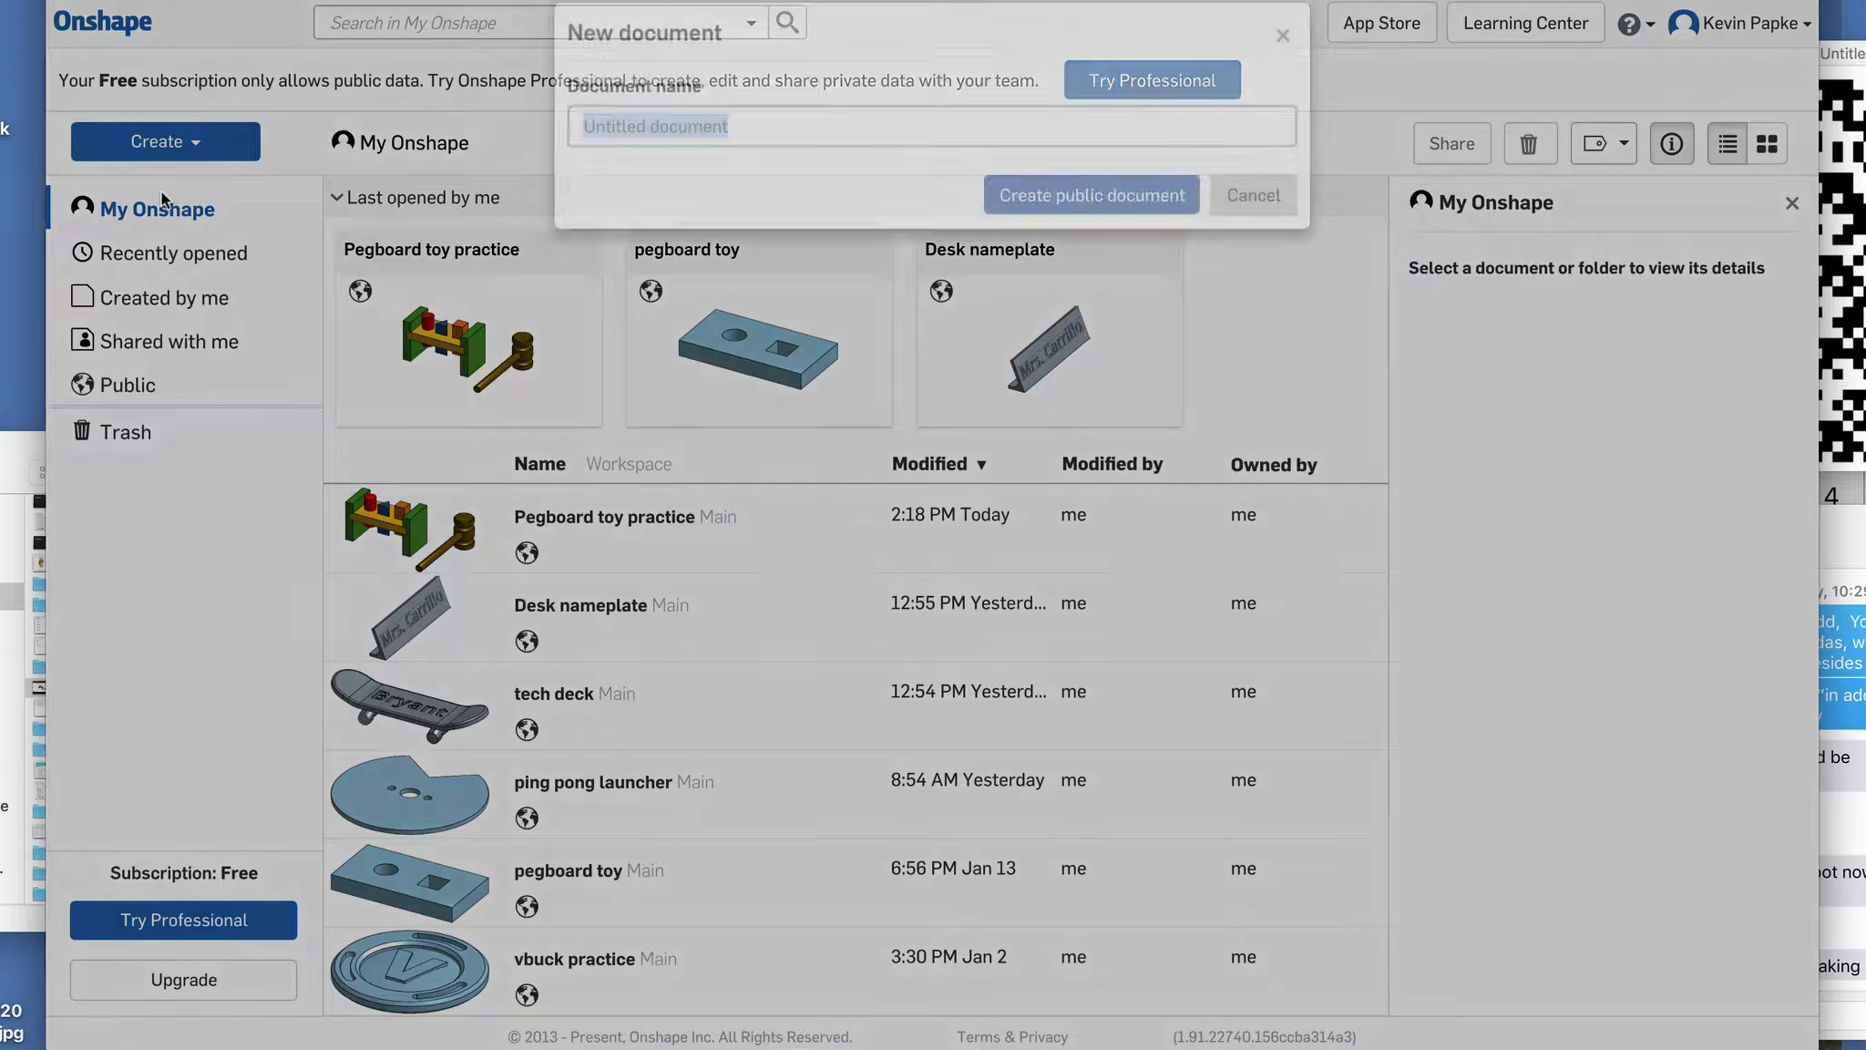
{"action": "type", "text": "p"}
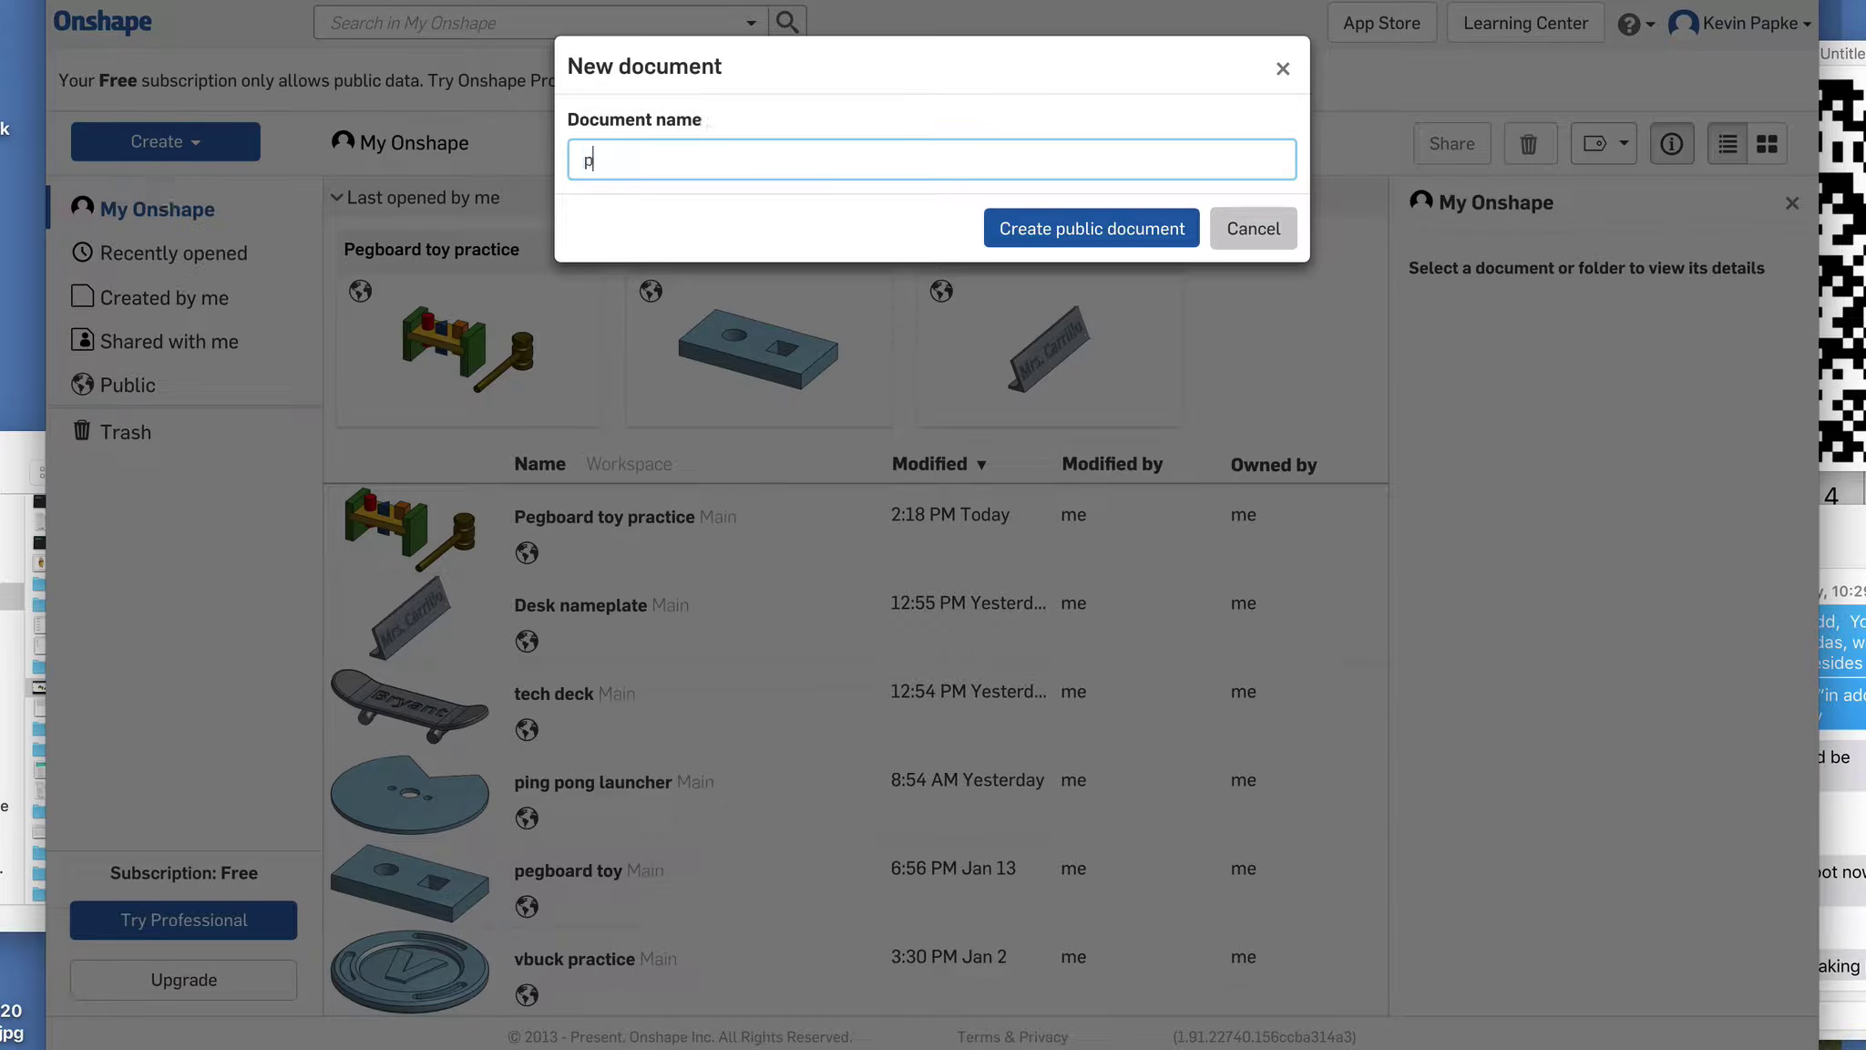
{"action": "type", "text": "egboard"}
{"action": "key", "text": "Return"}
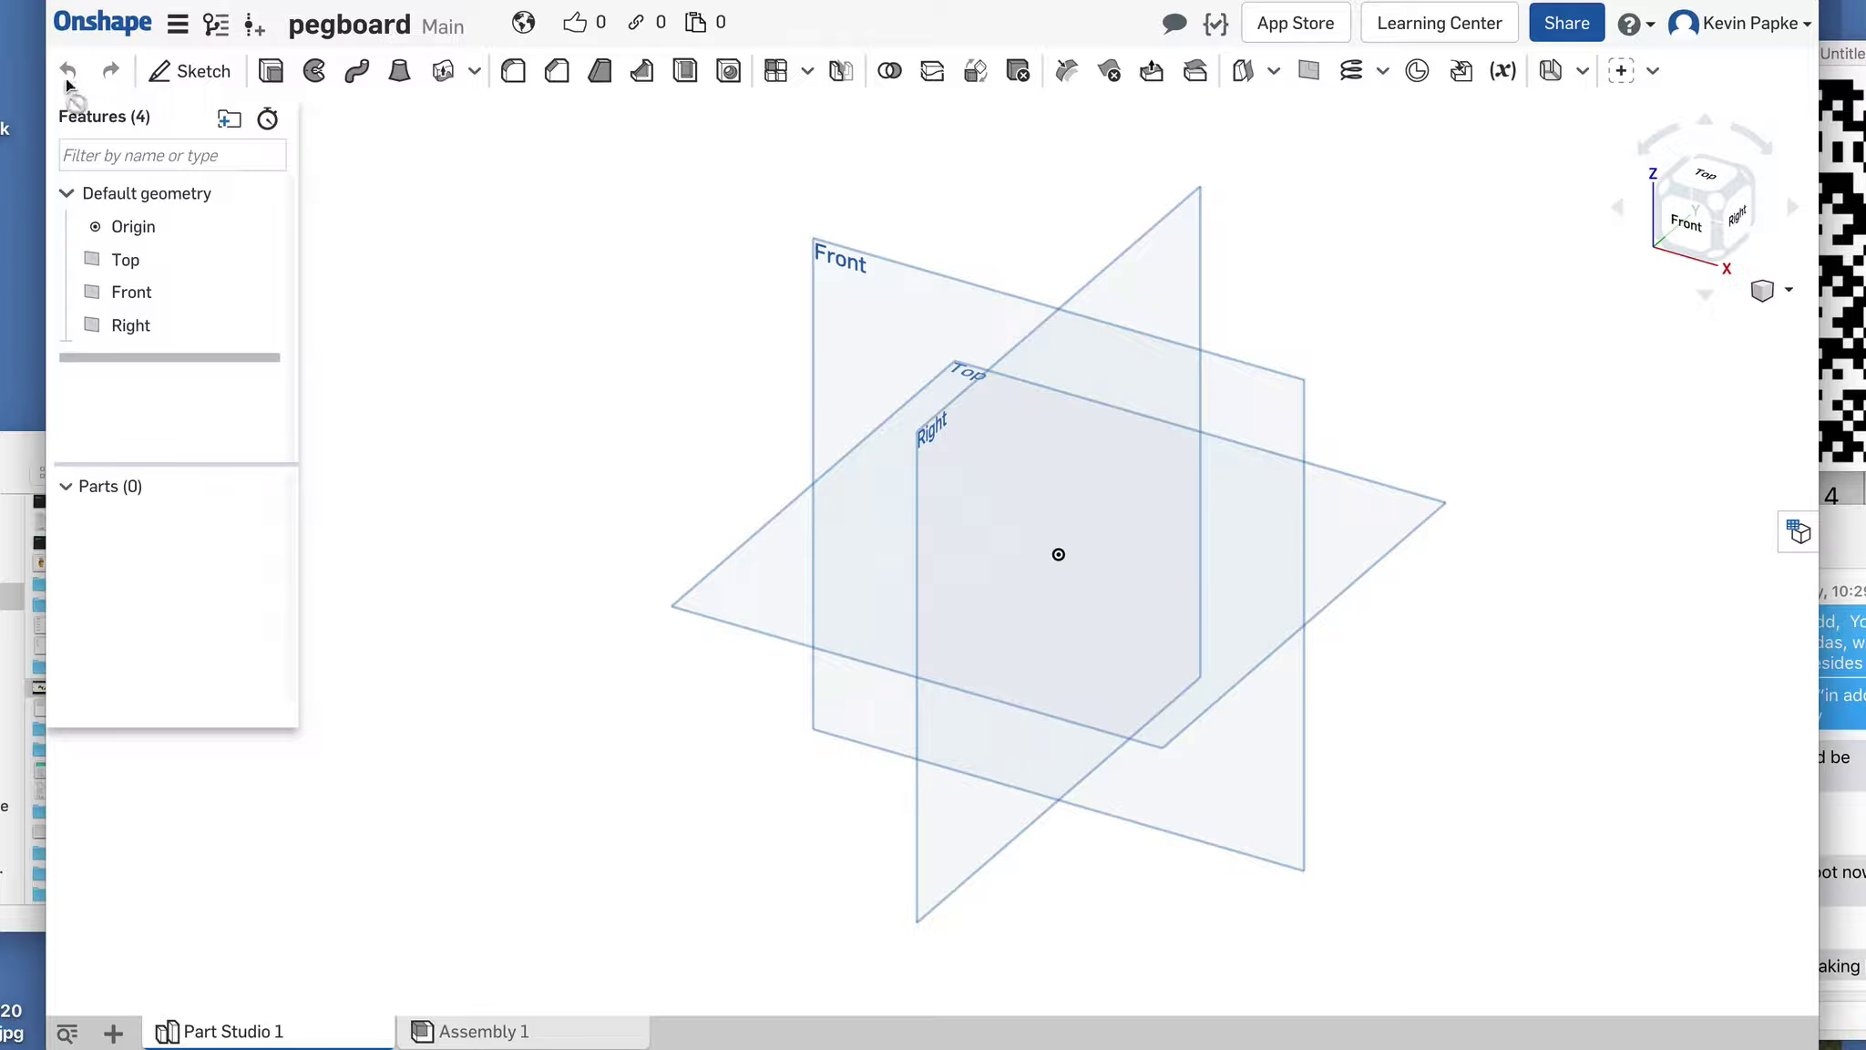
Step: Set the workspace's default length unit to Inch
{"action": "left_click", "coordinate": [177, 29]}
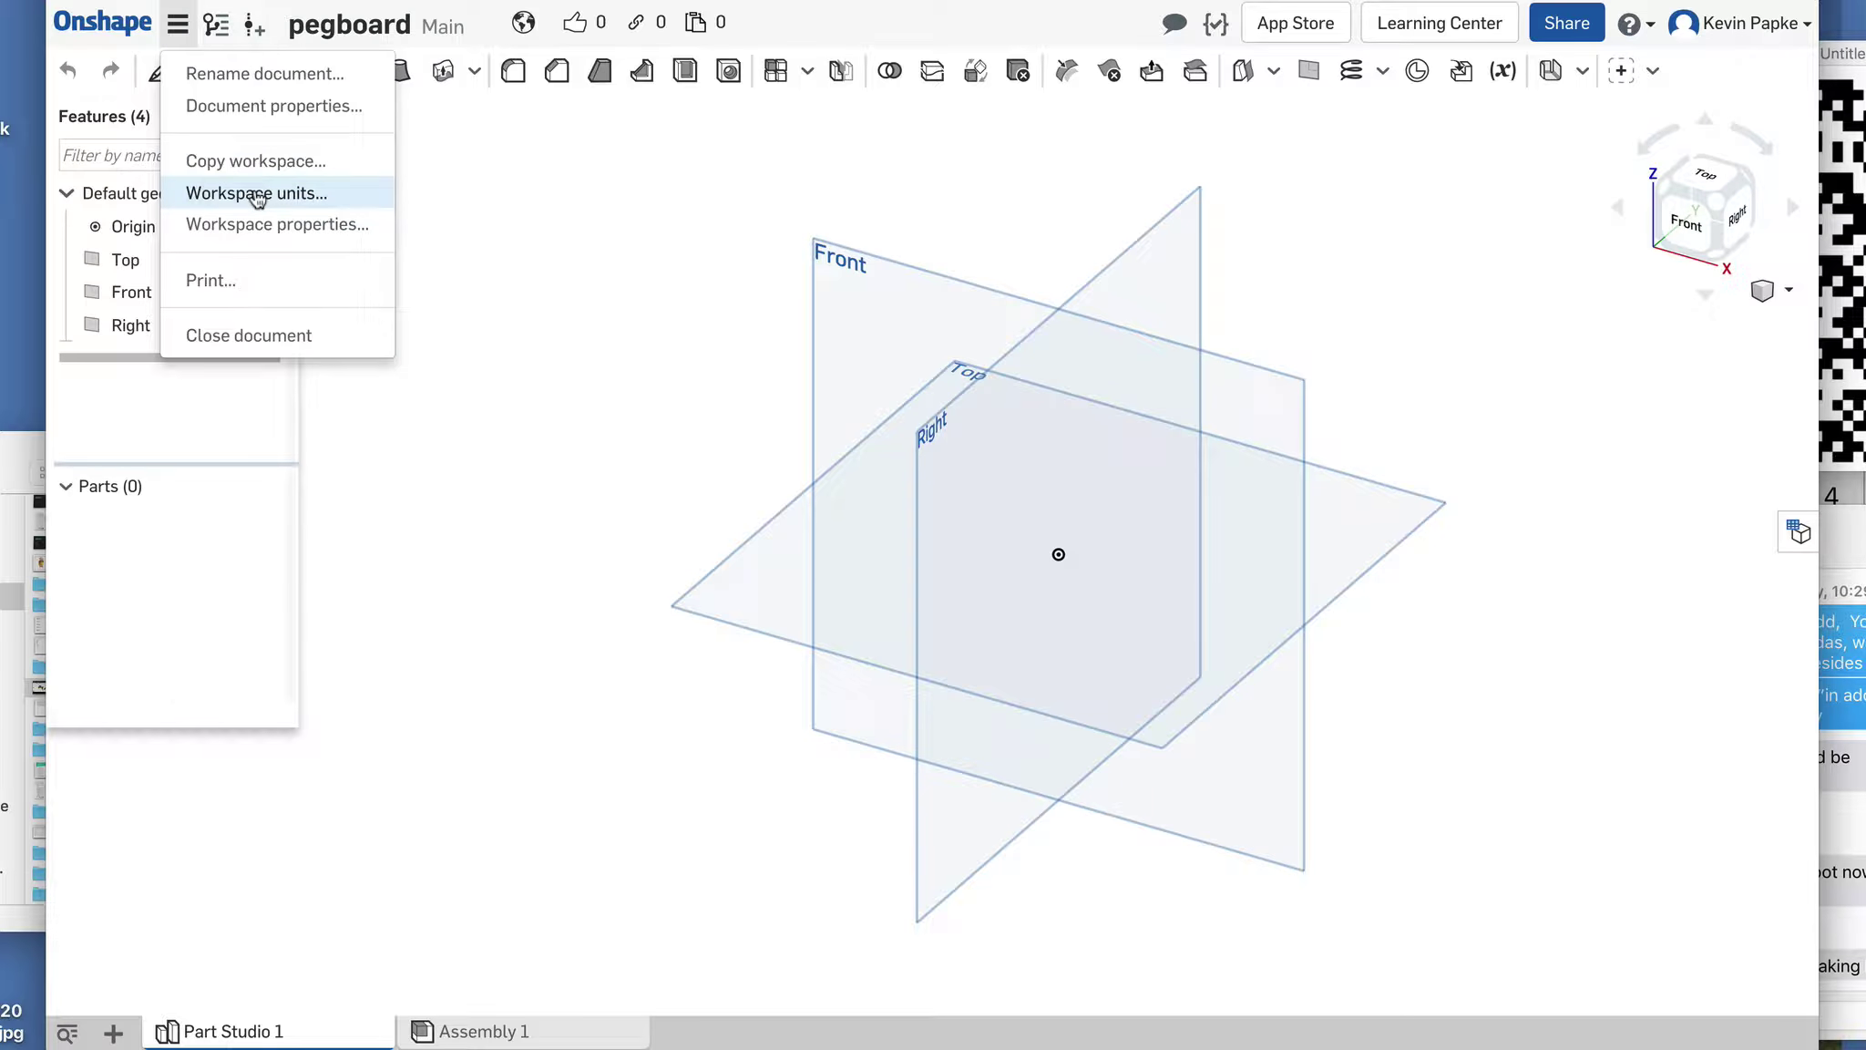
{"action": "left_click", "coordinate": [329, 206]}
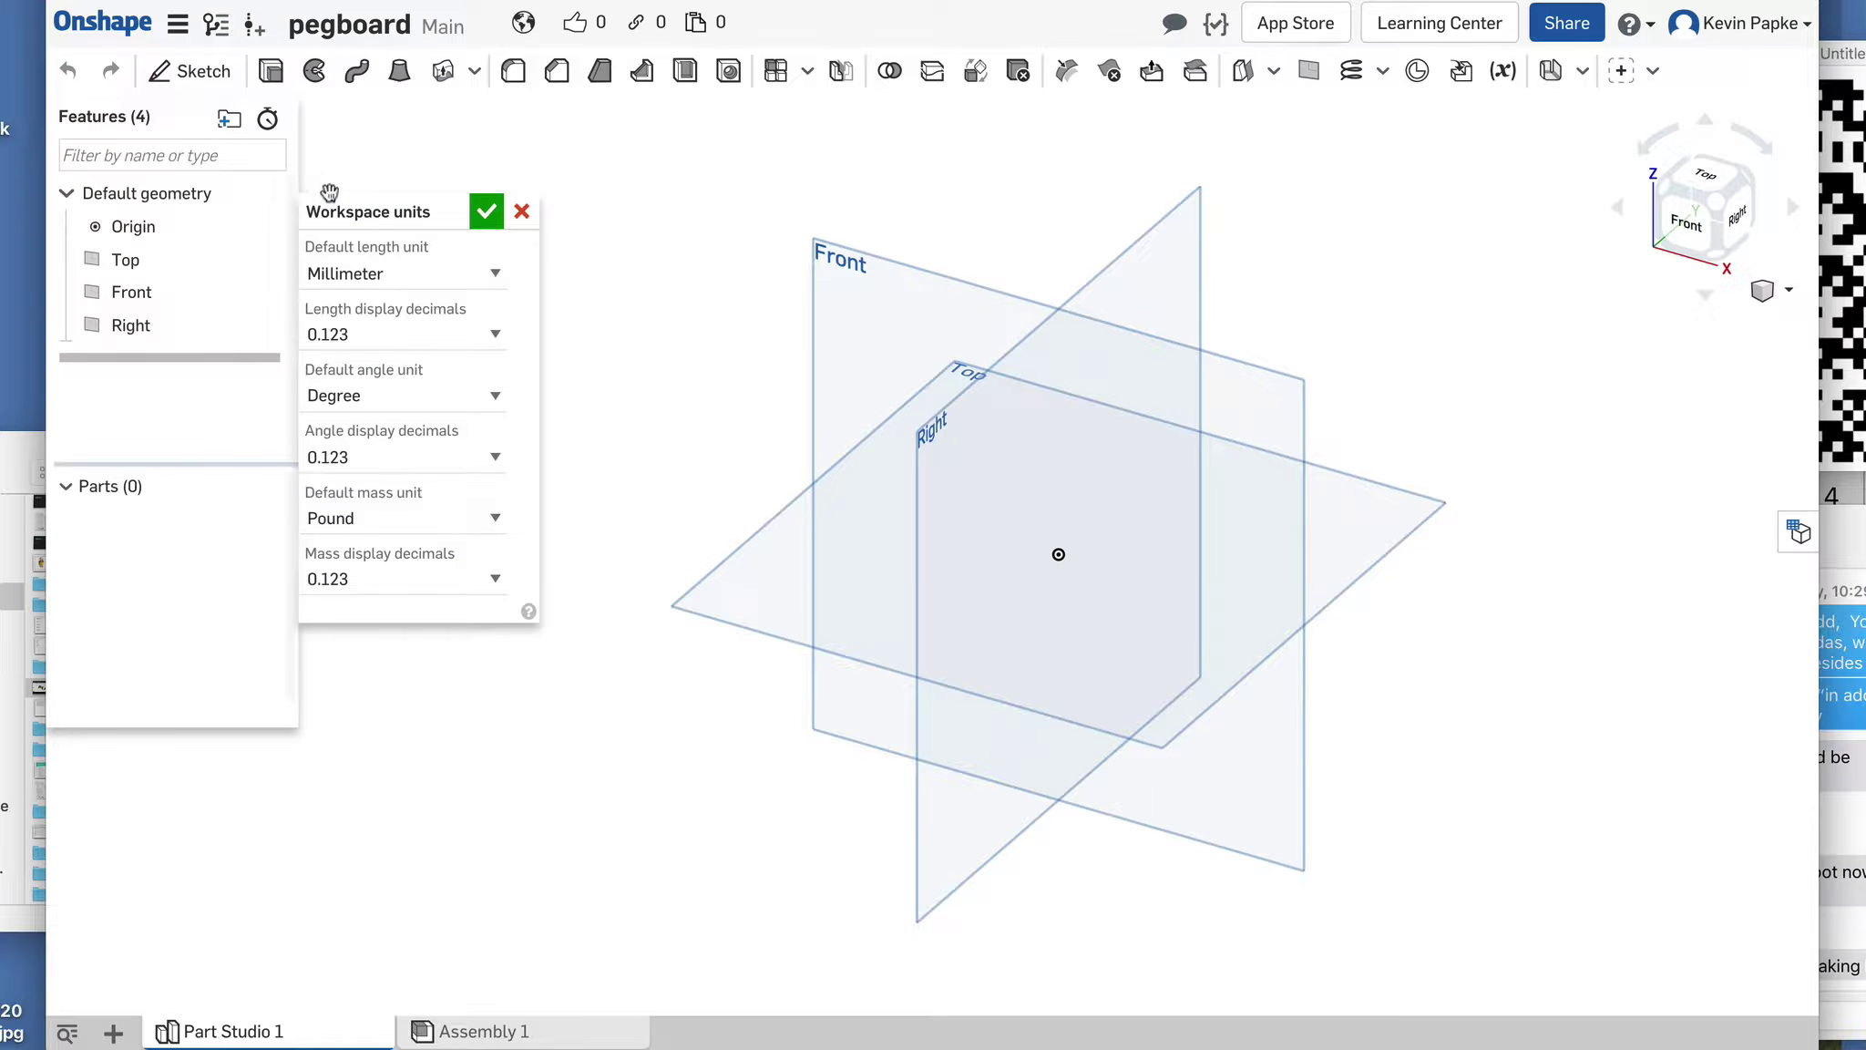
{"action": "left_click", "coordinate": [495, 273]}
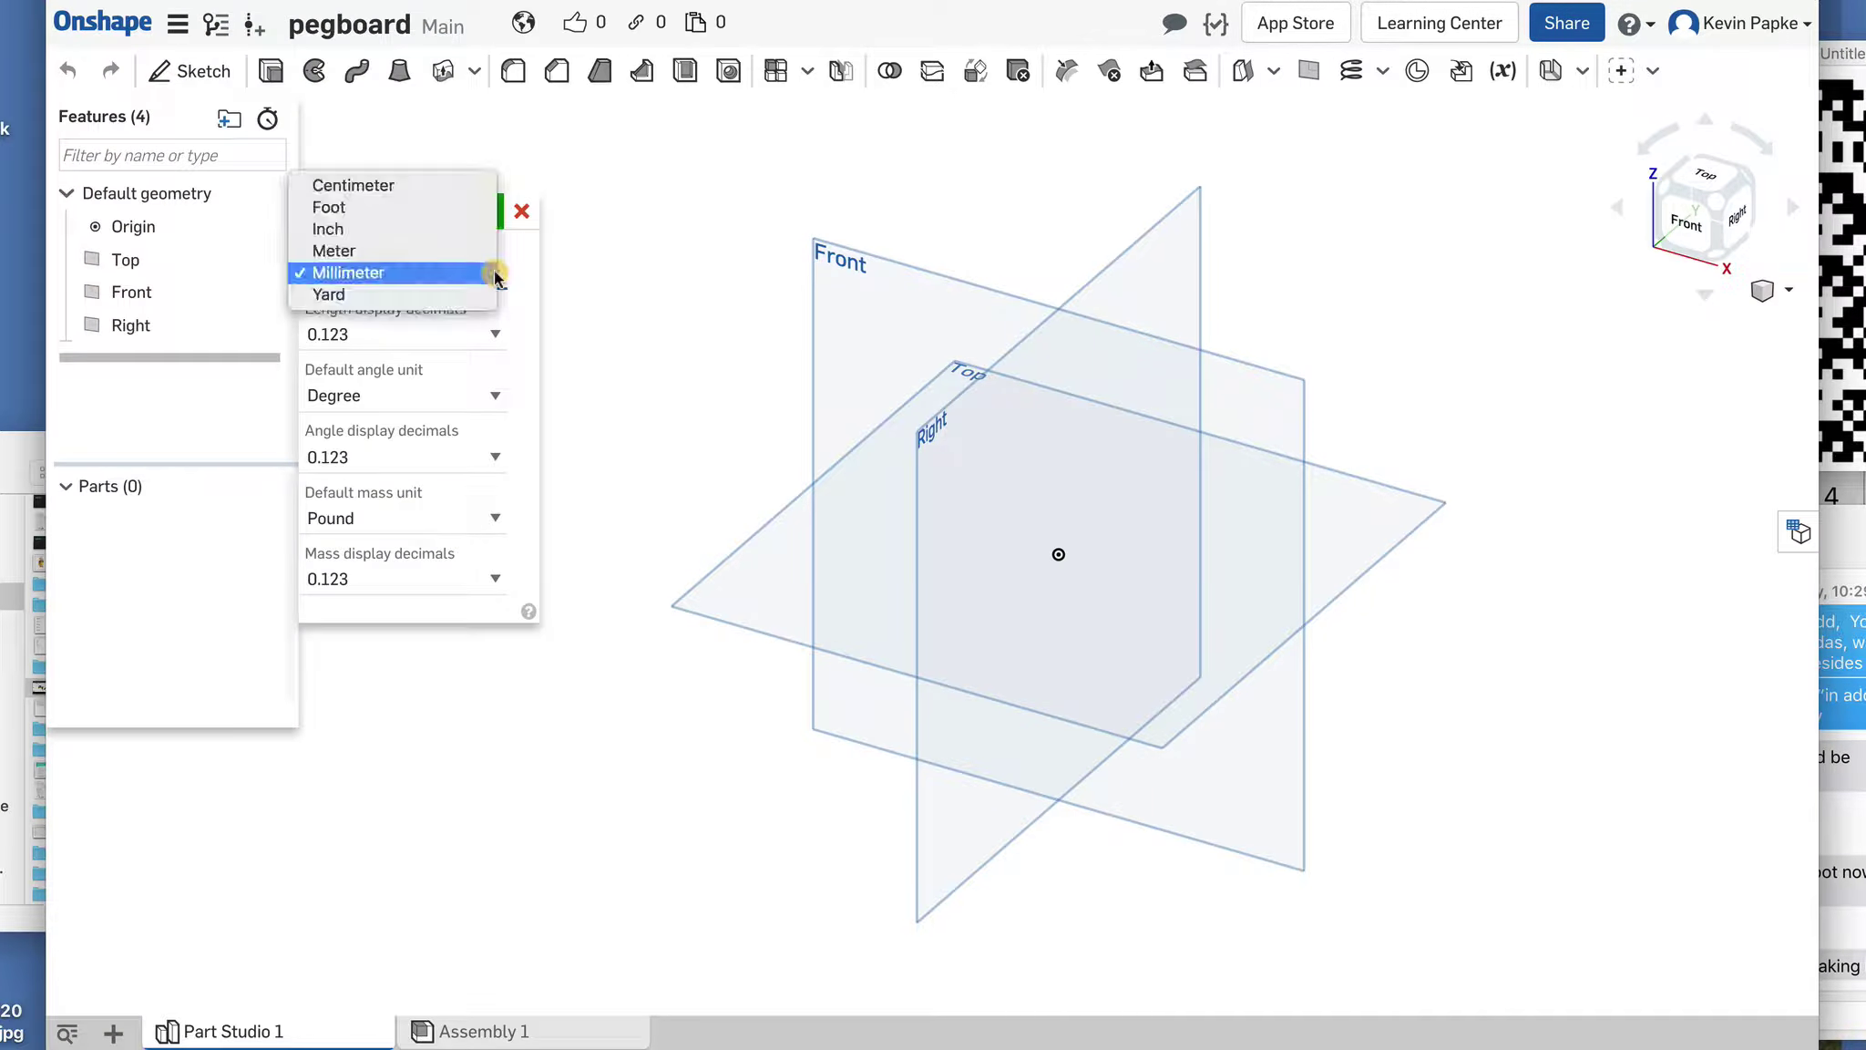
{"action": "left_click", "coordinate": [374, 228]}
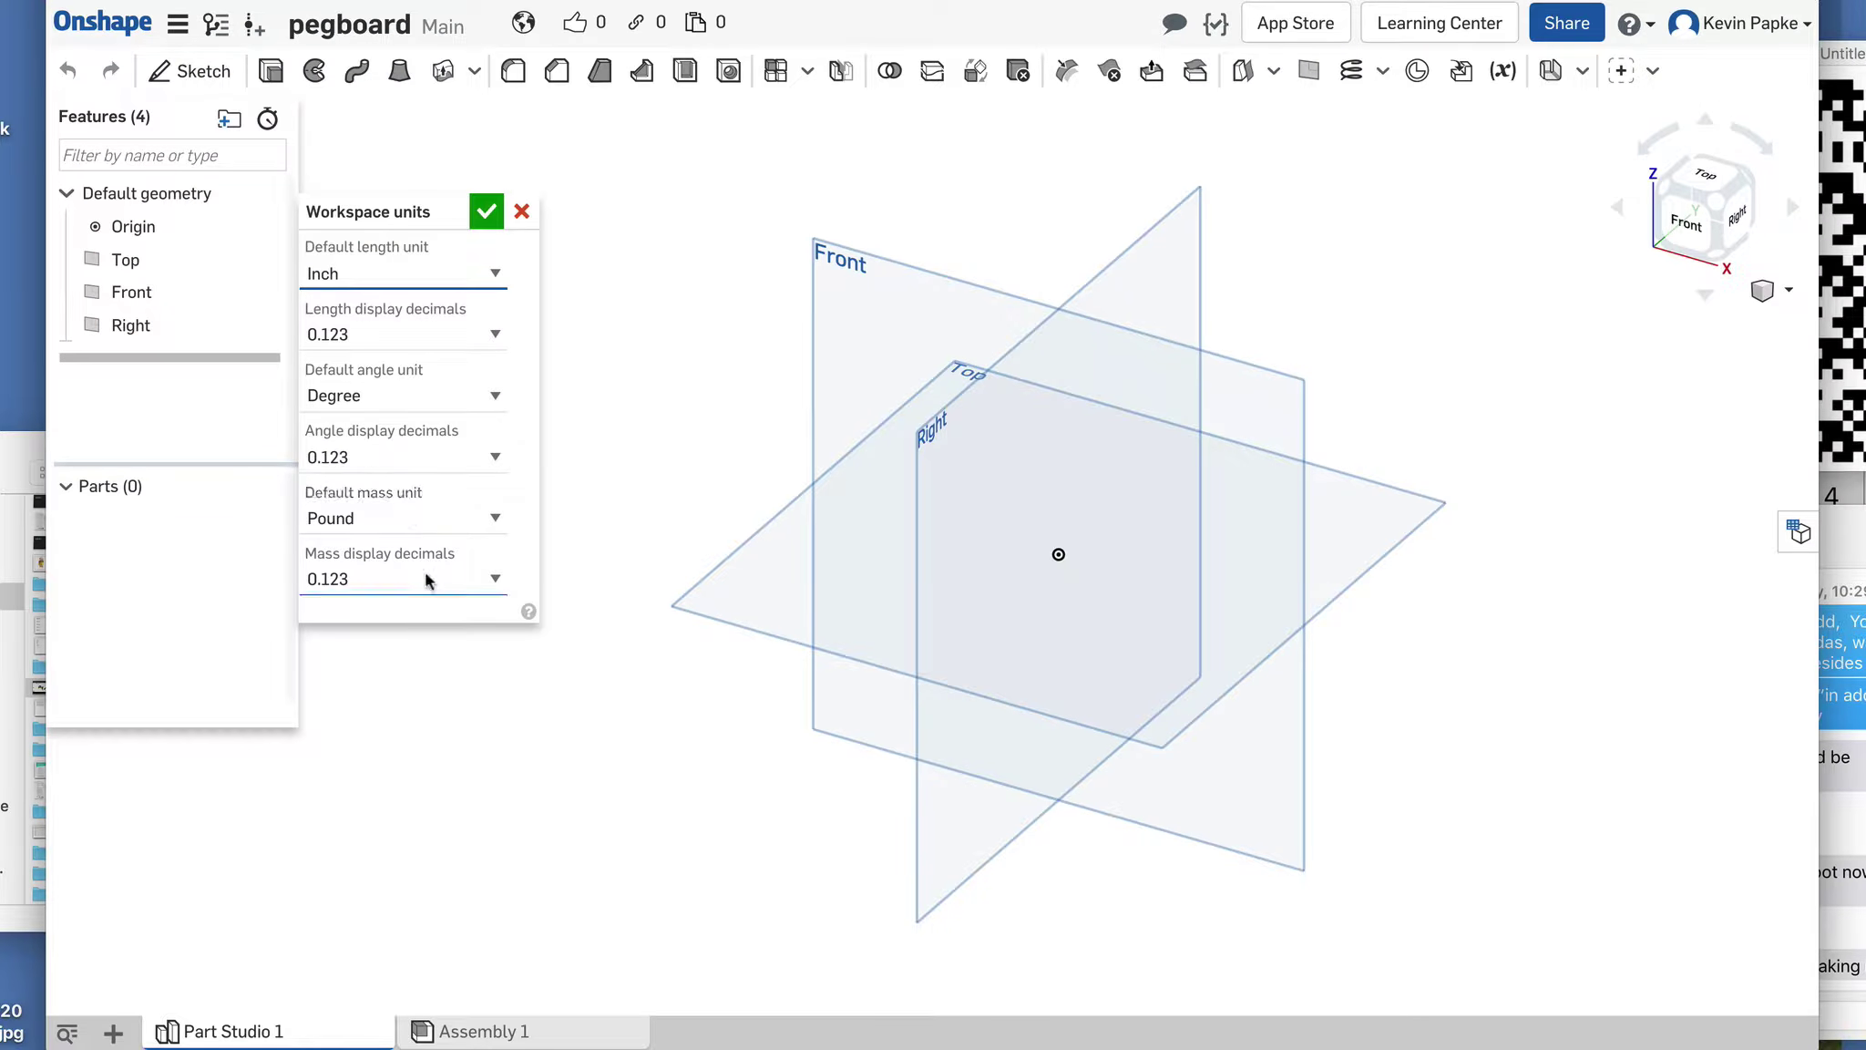
{"action": "left_click", "coordinate": [488, 213]}
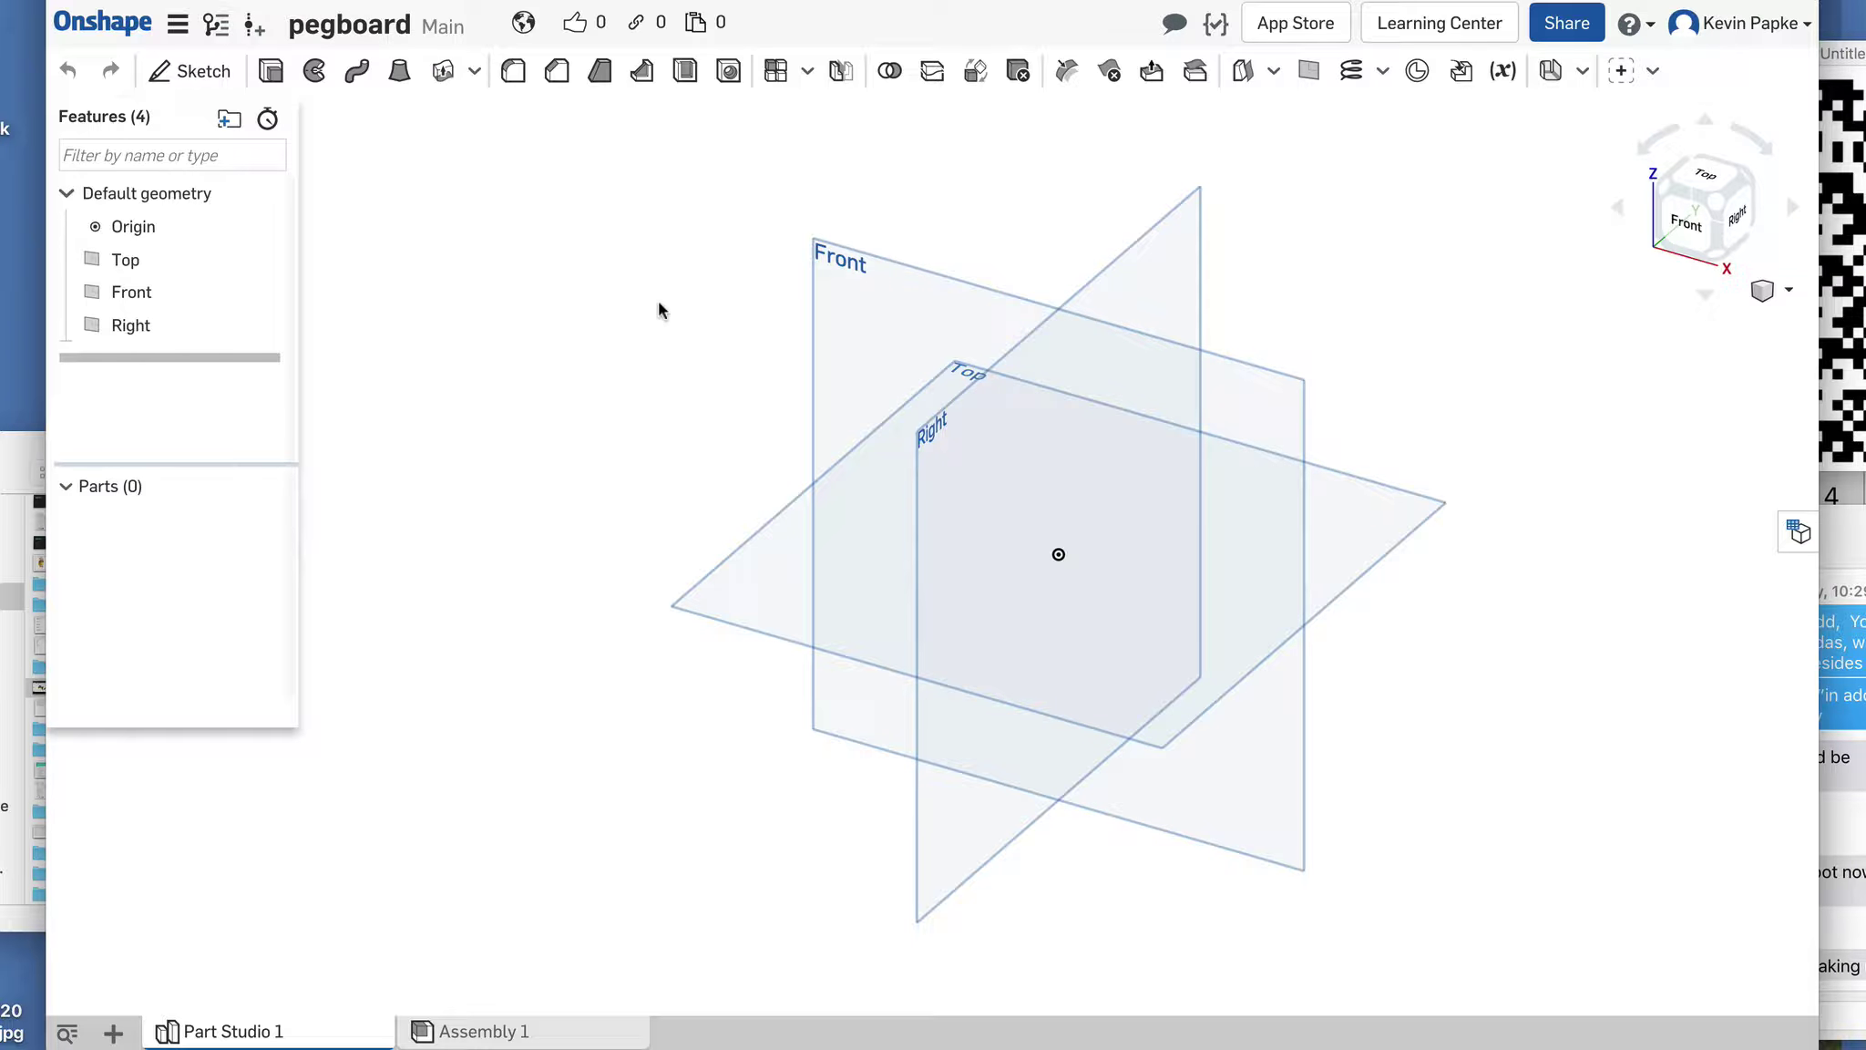
Step: Start a sketch on the Top plane and view it normal to the sketch plane
{"action": "left_click", "coordinate": [784, 573]}
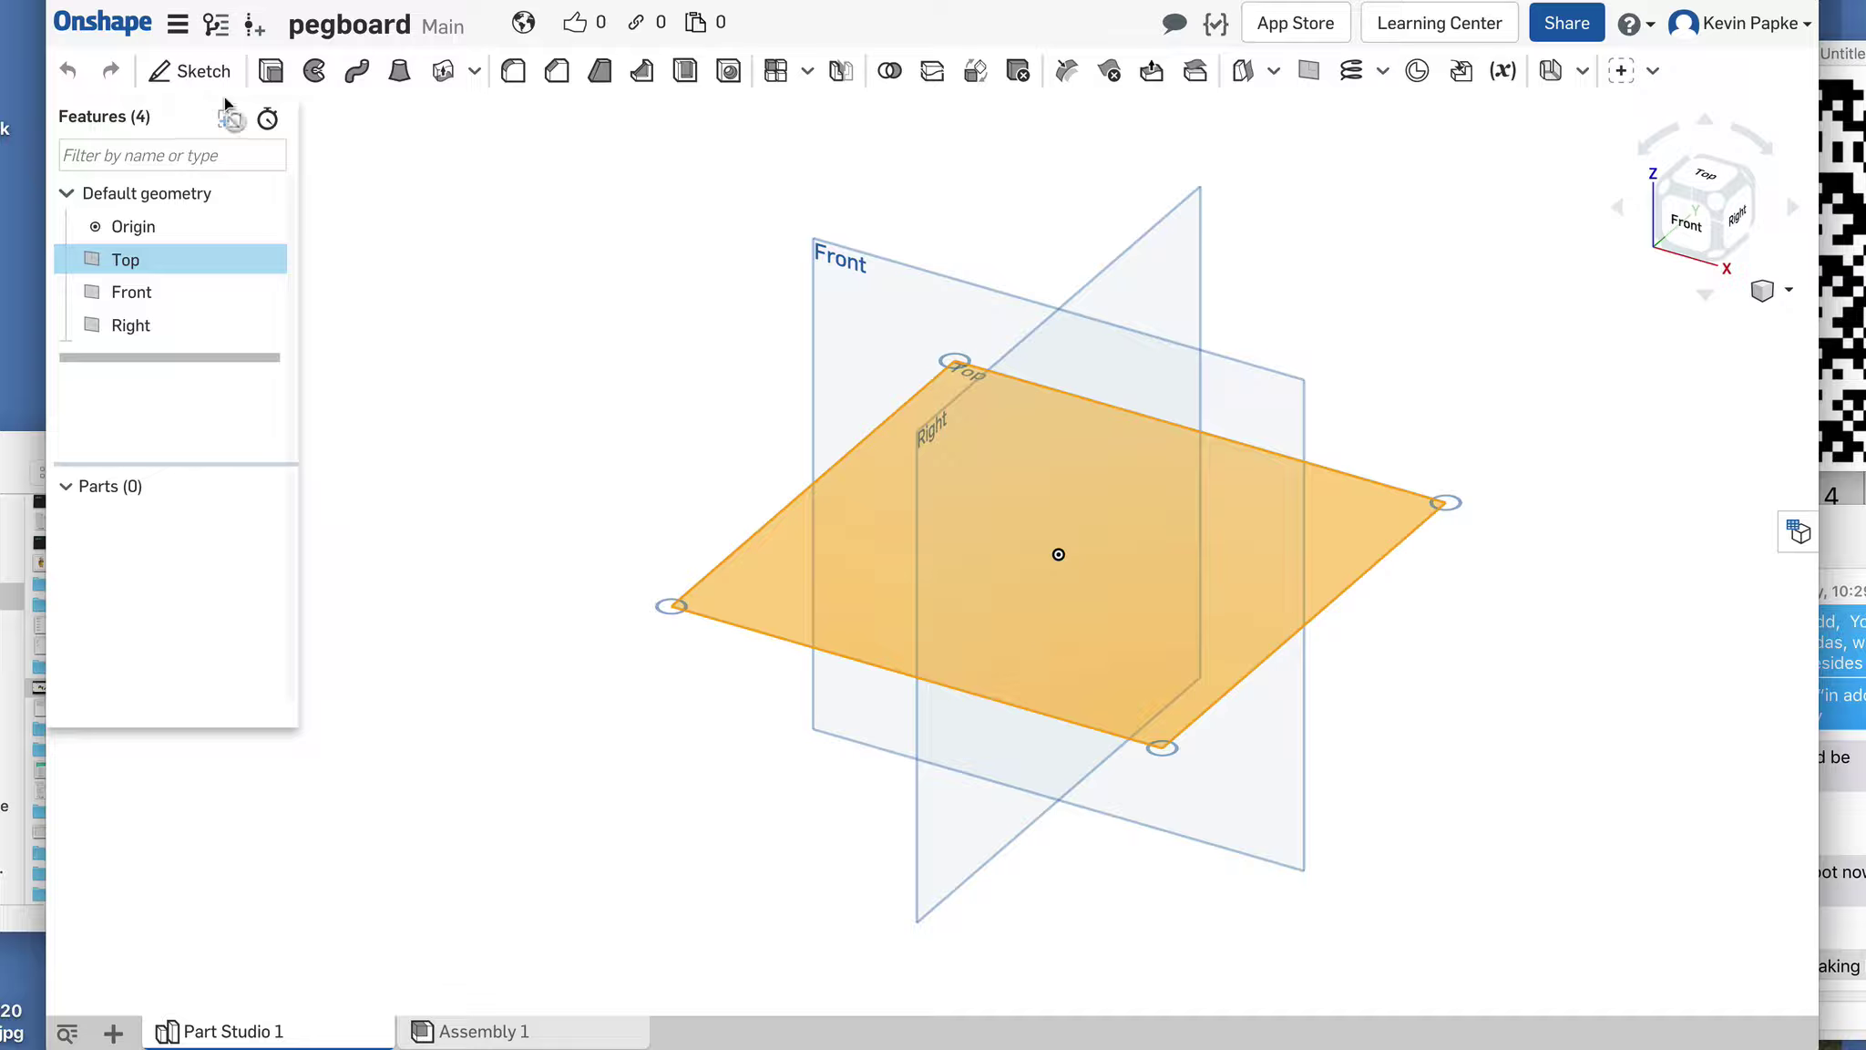
{"action": "left_click", "coordinate": [195, 73]}
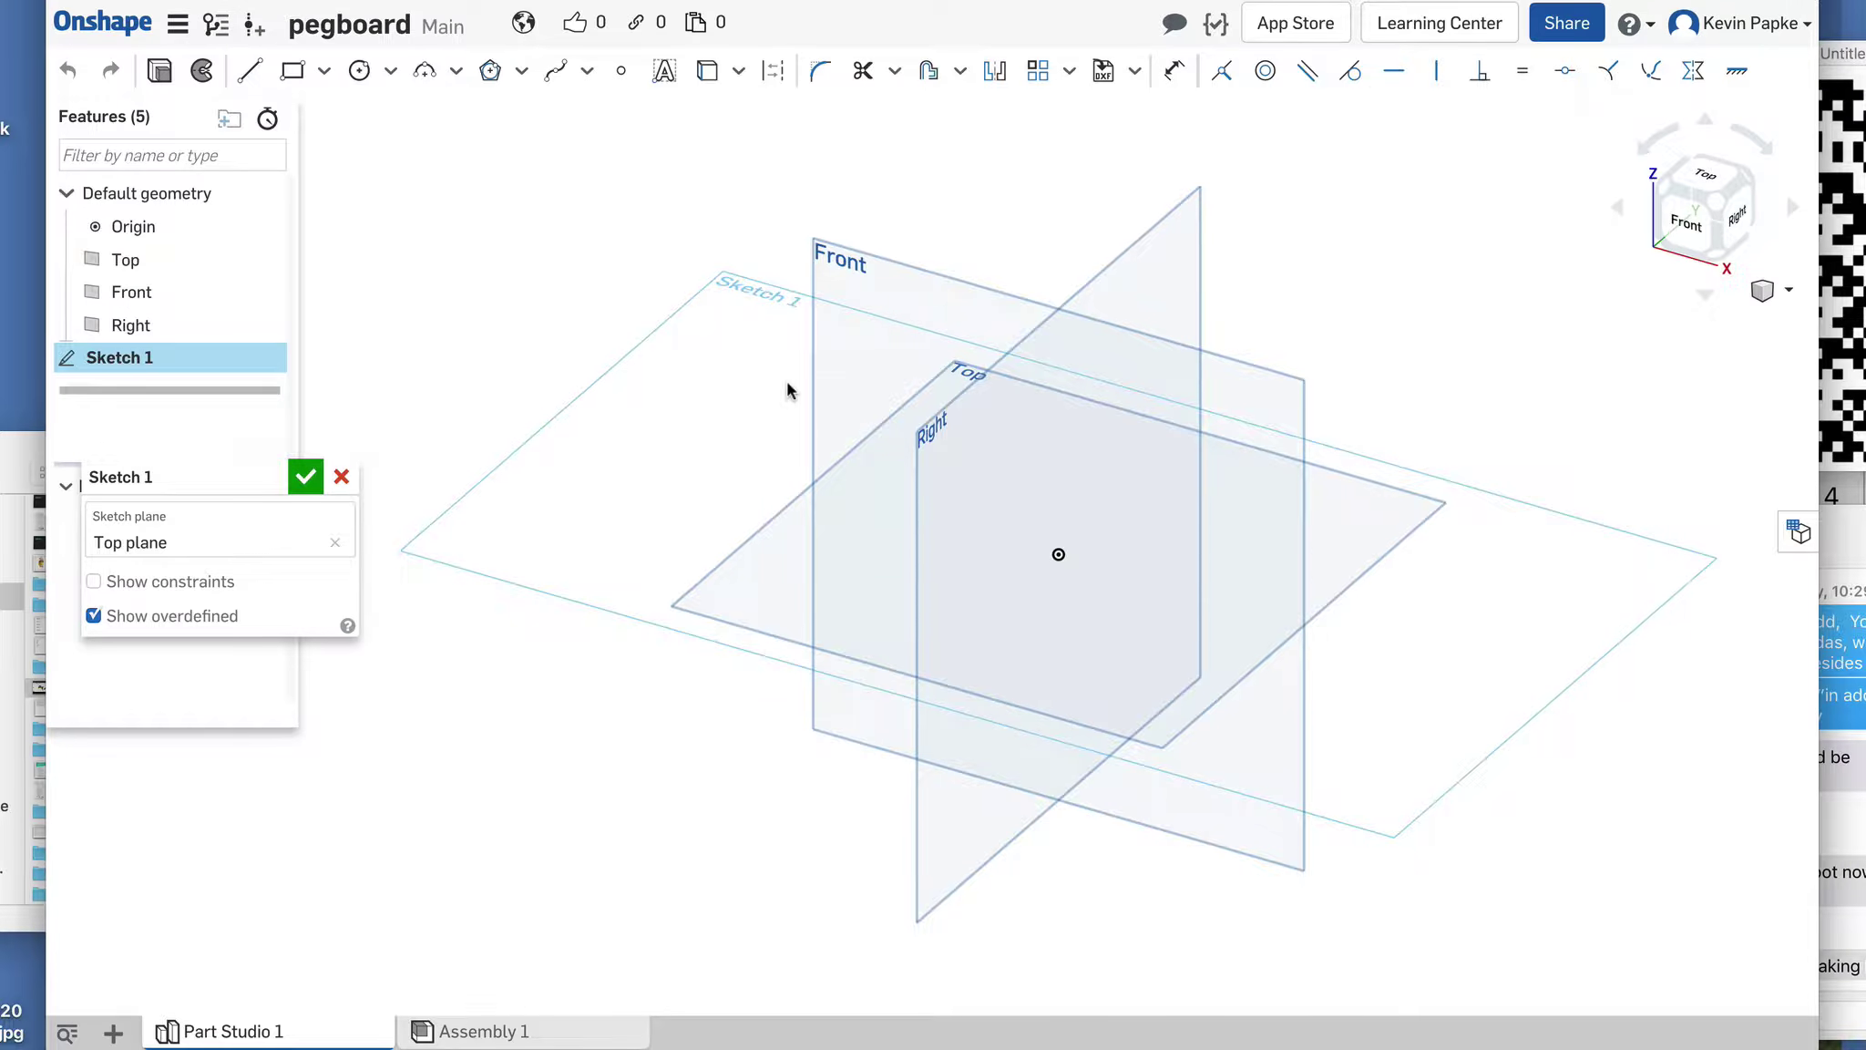
{"action": "key", "text": "n"}
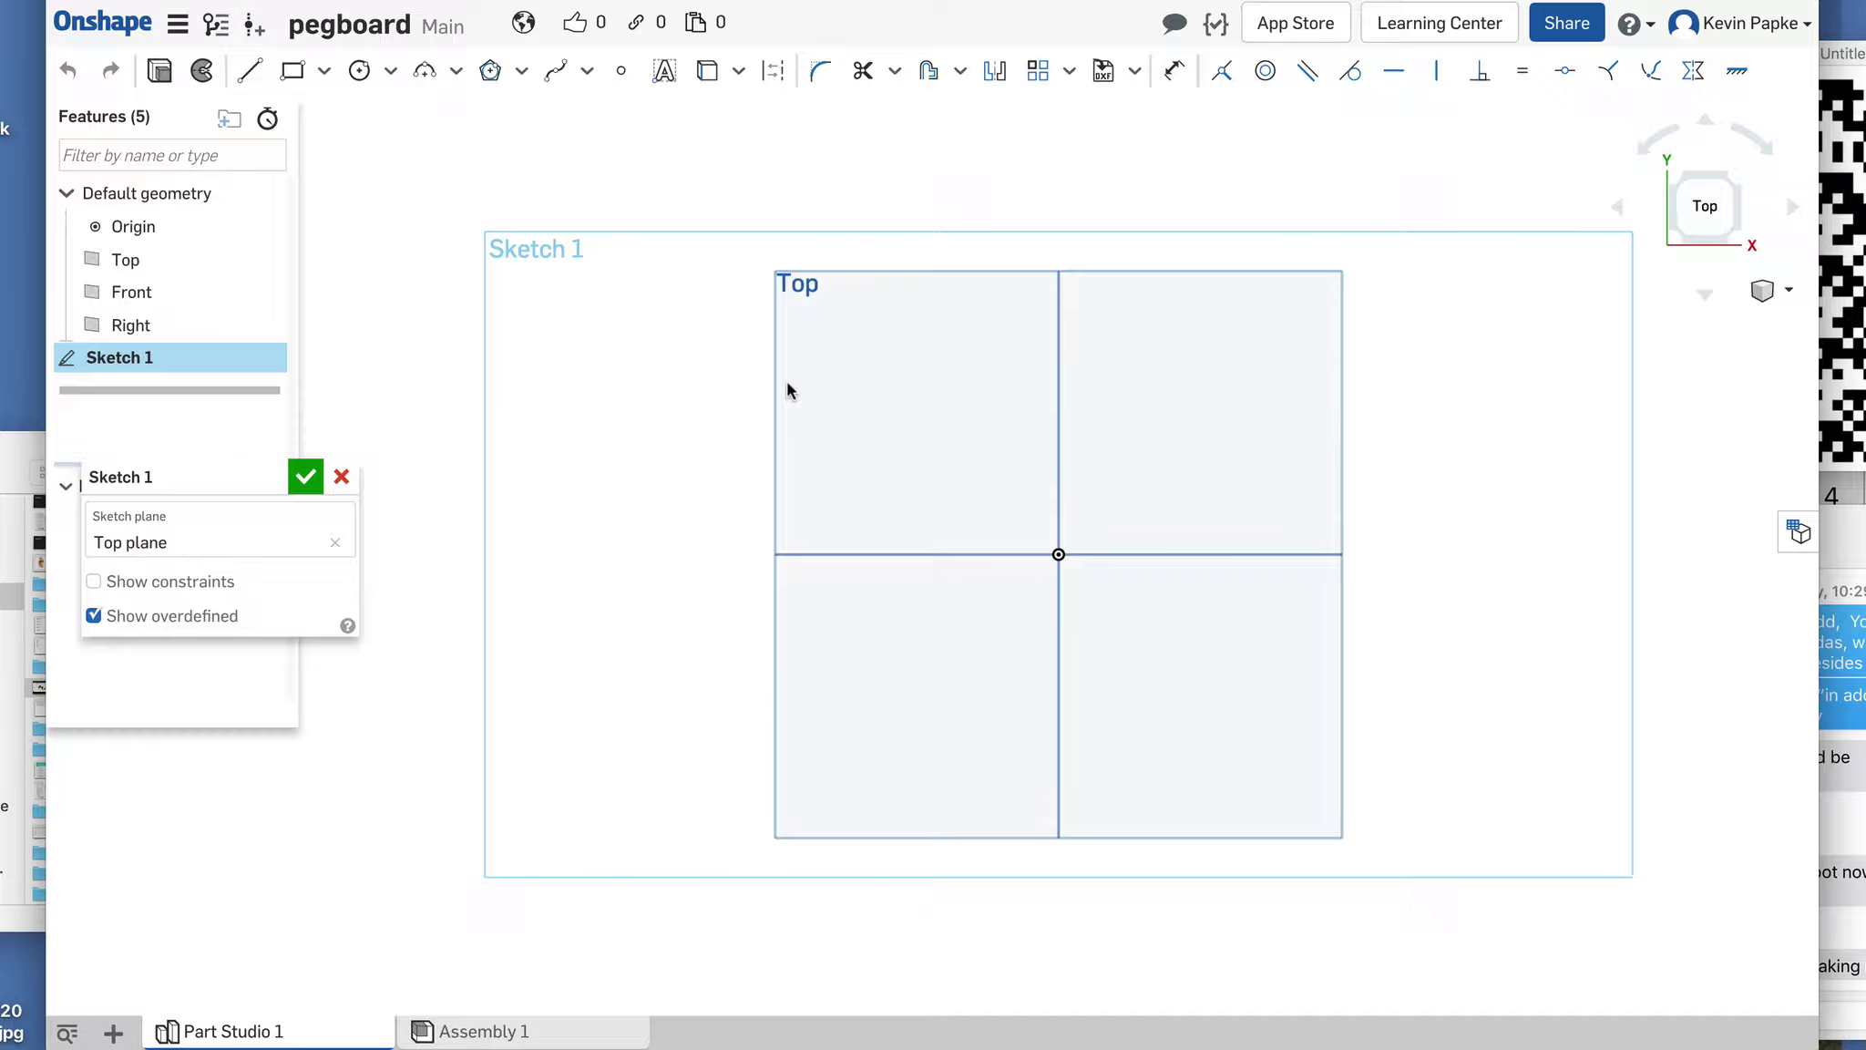
{"action": "right_click", "coordinate": [818, 403]}
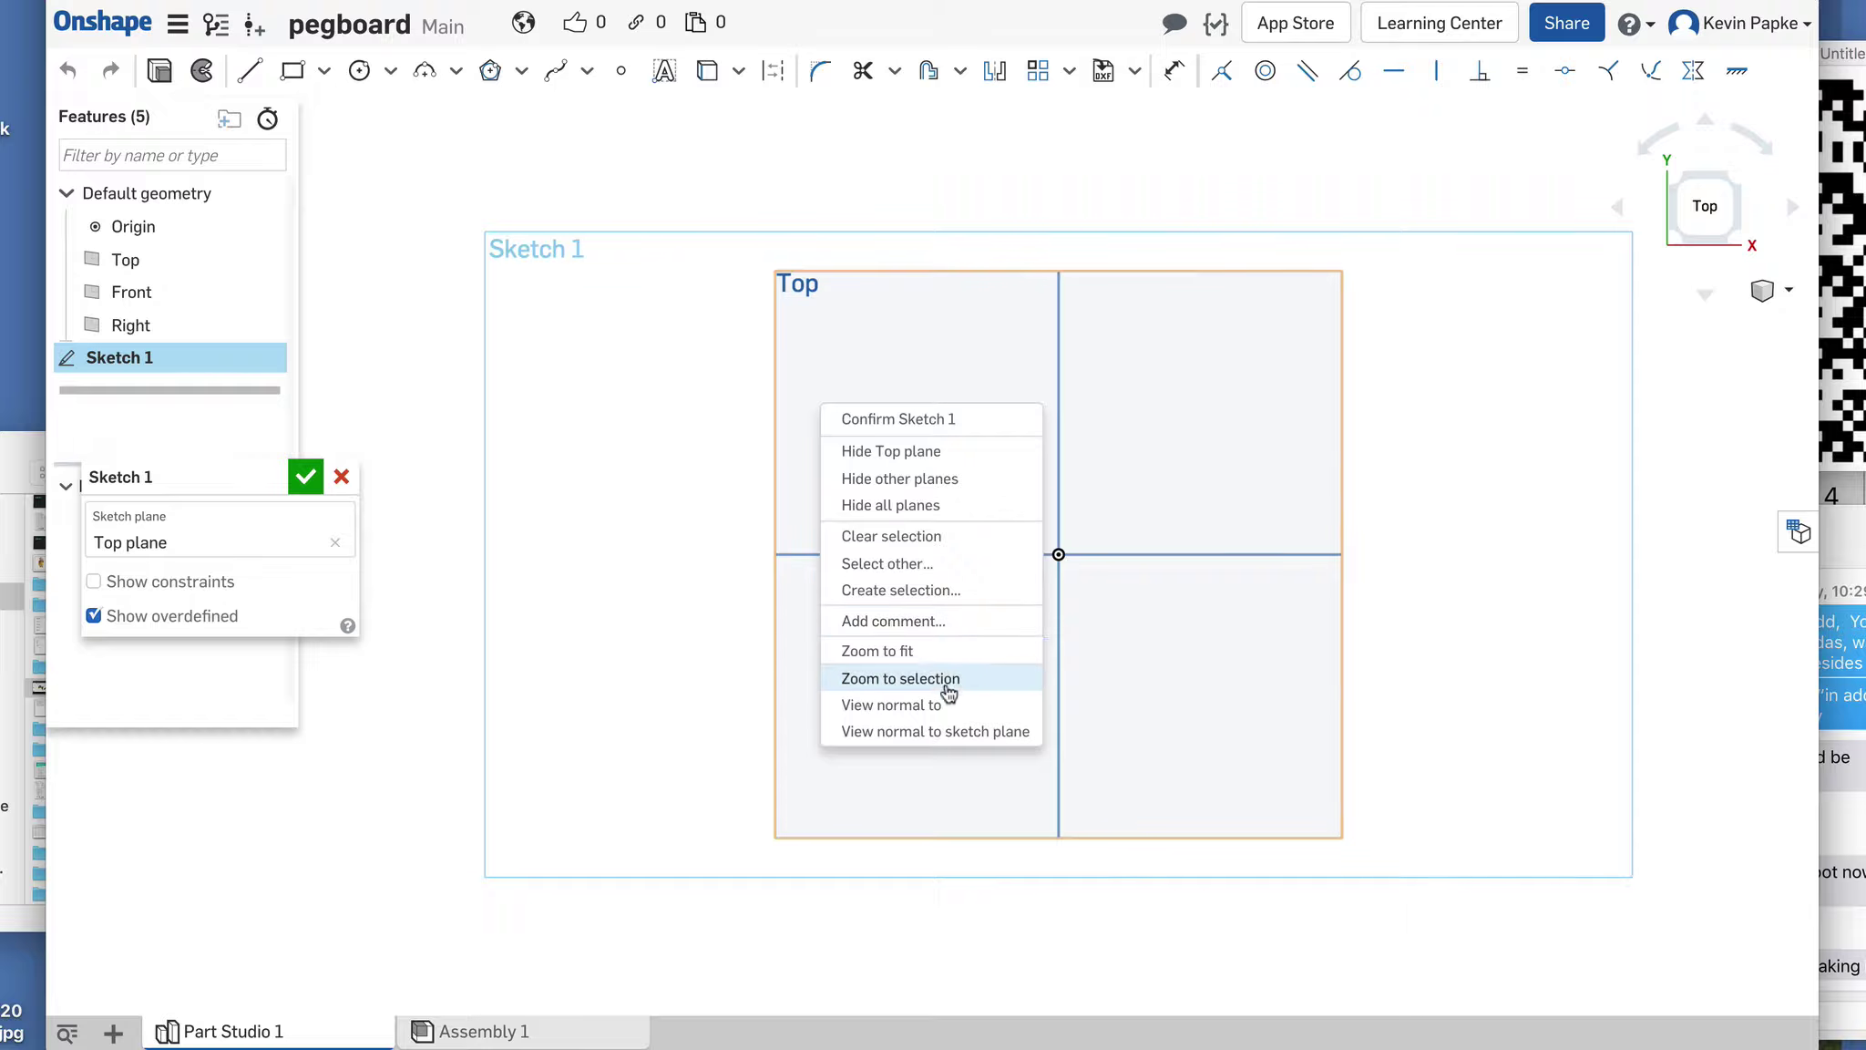
{"action": "left_click", "coordinate": [887, 707]}
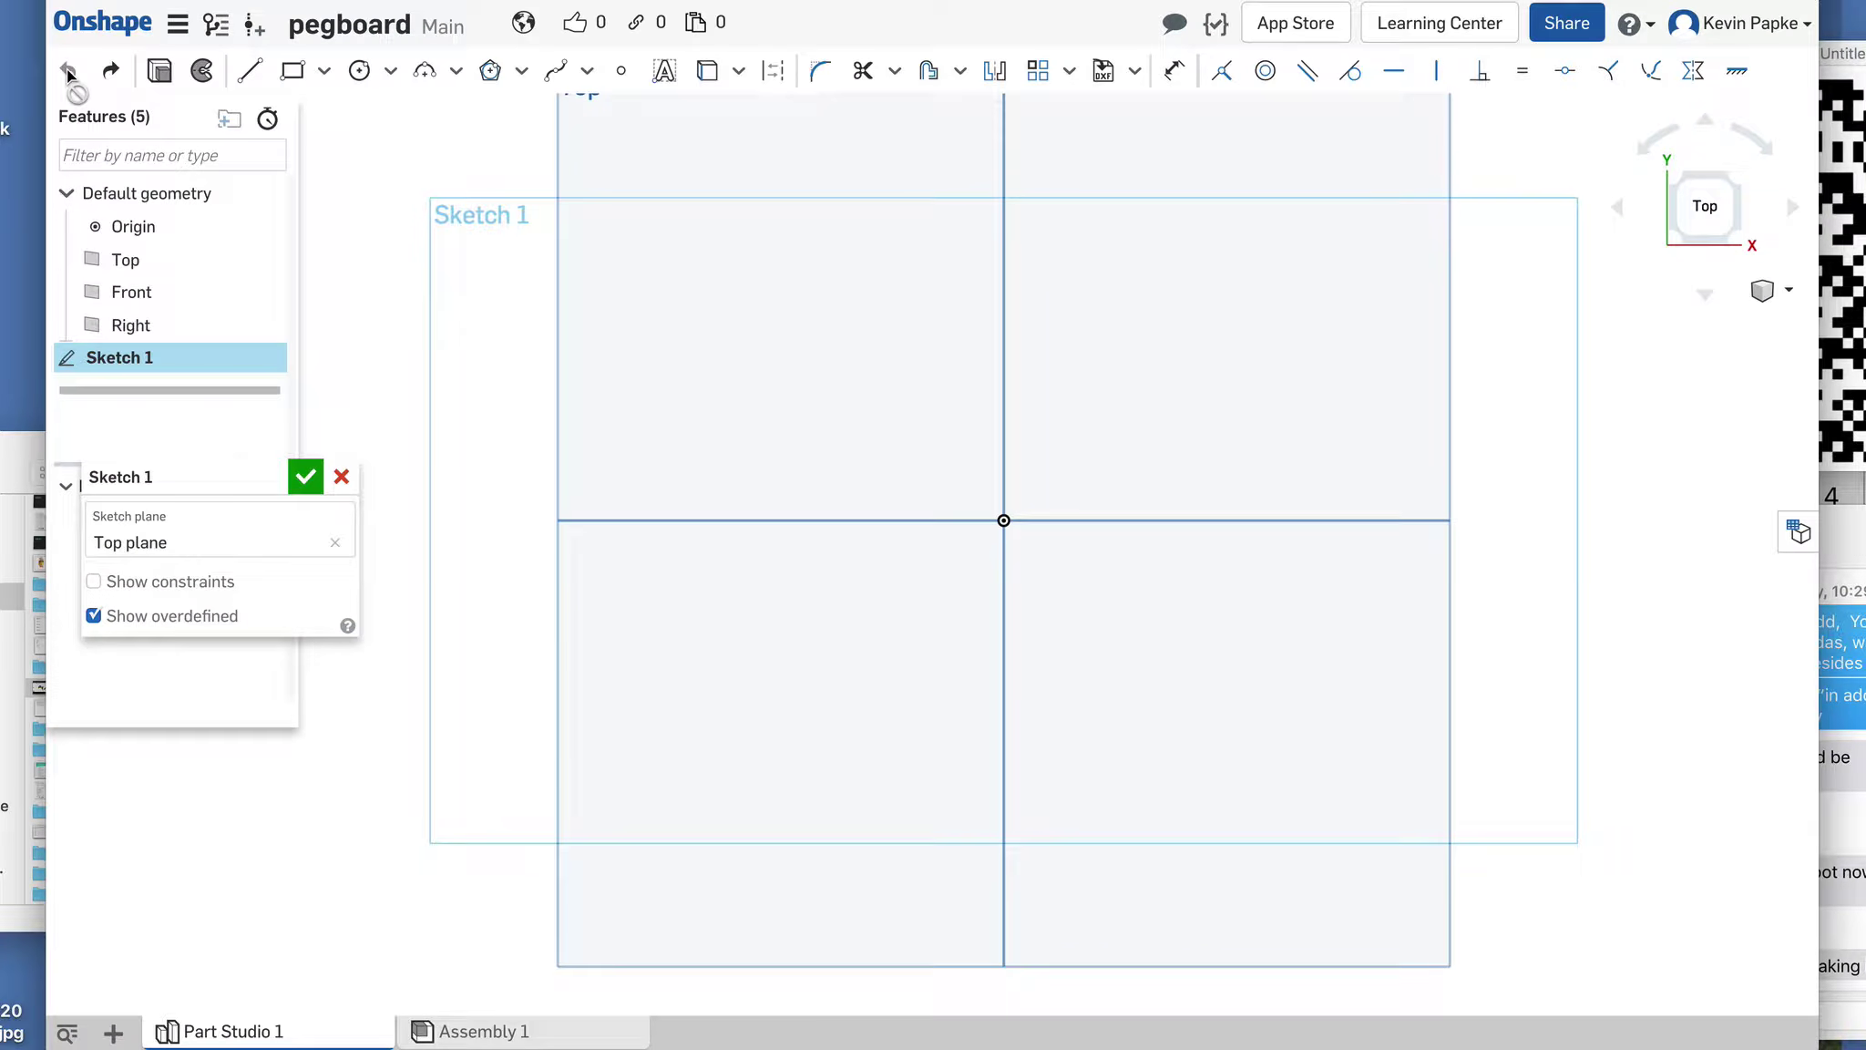
Step: Sketch a circle centred on the origin with a 1 inch diameter and place its dimension label outside the circle
{"action": "left_click", "coordinate": [361, 76]}
{"action": "left_click", "coordinate": [1003, 521]}
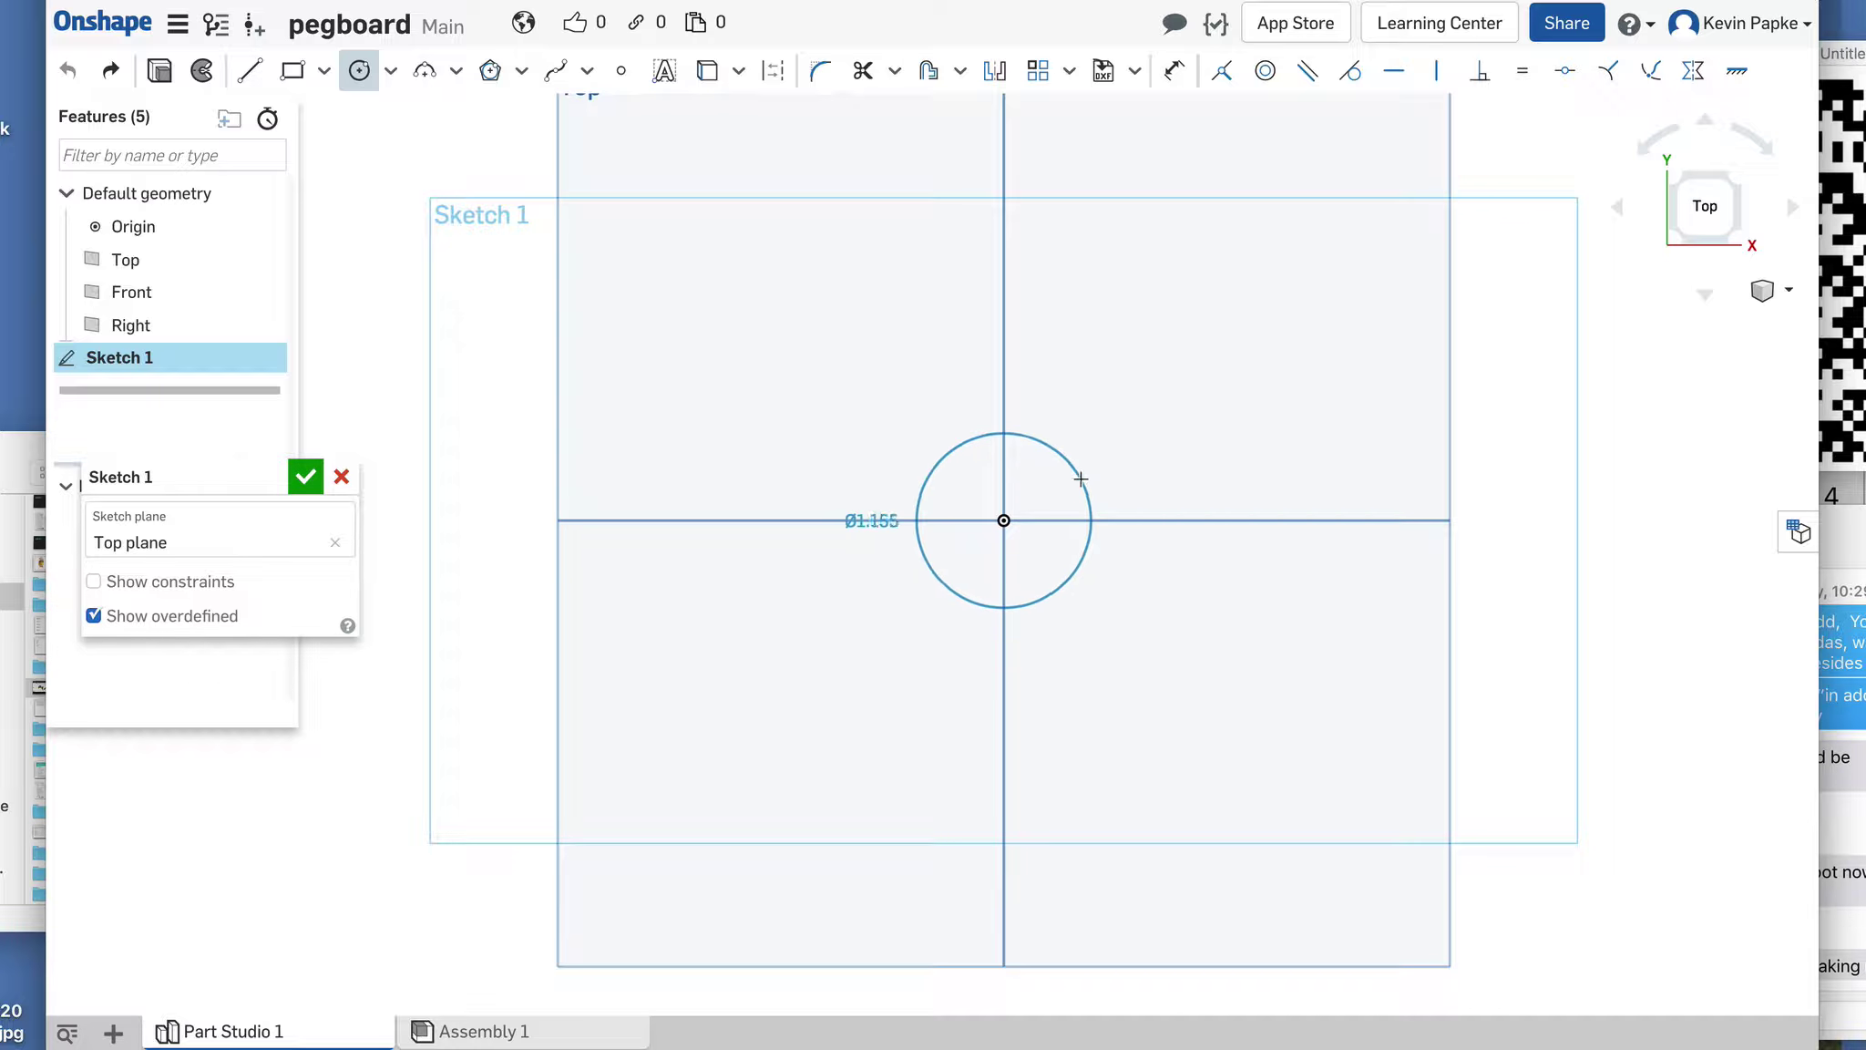
{"action": "left_click", "coordinate": [1147, 442]}
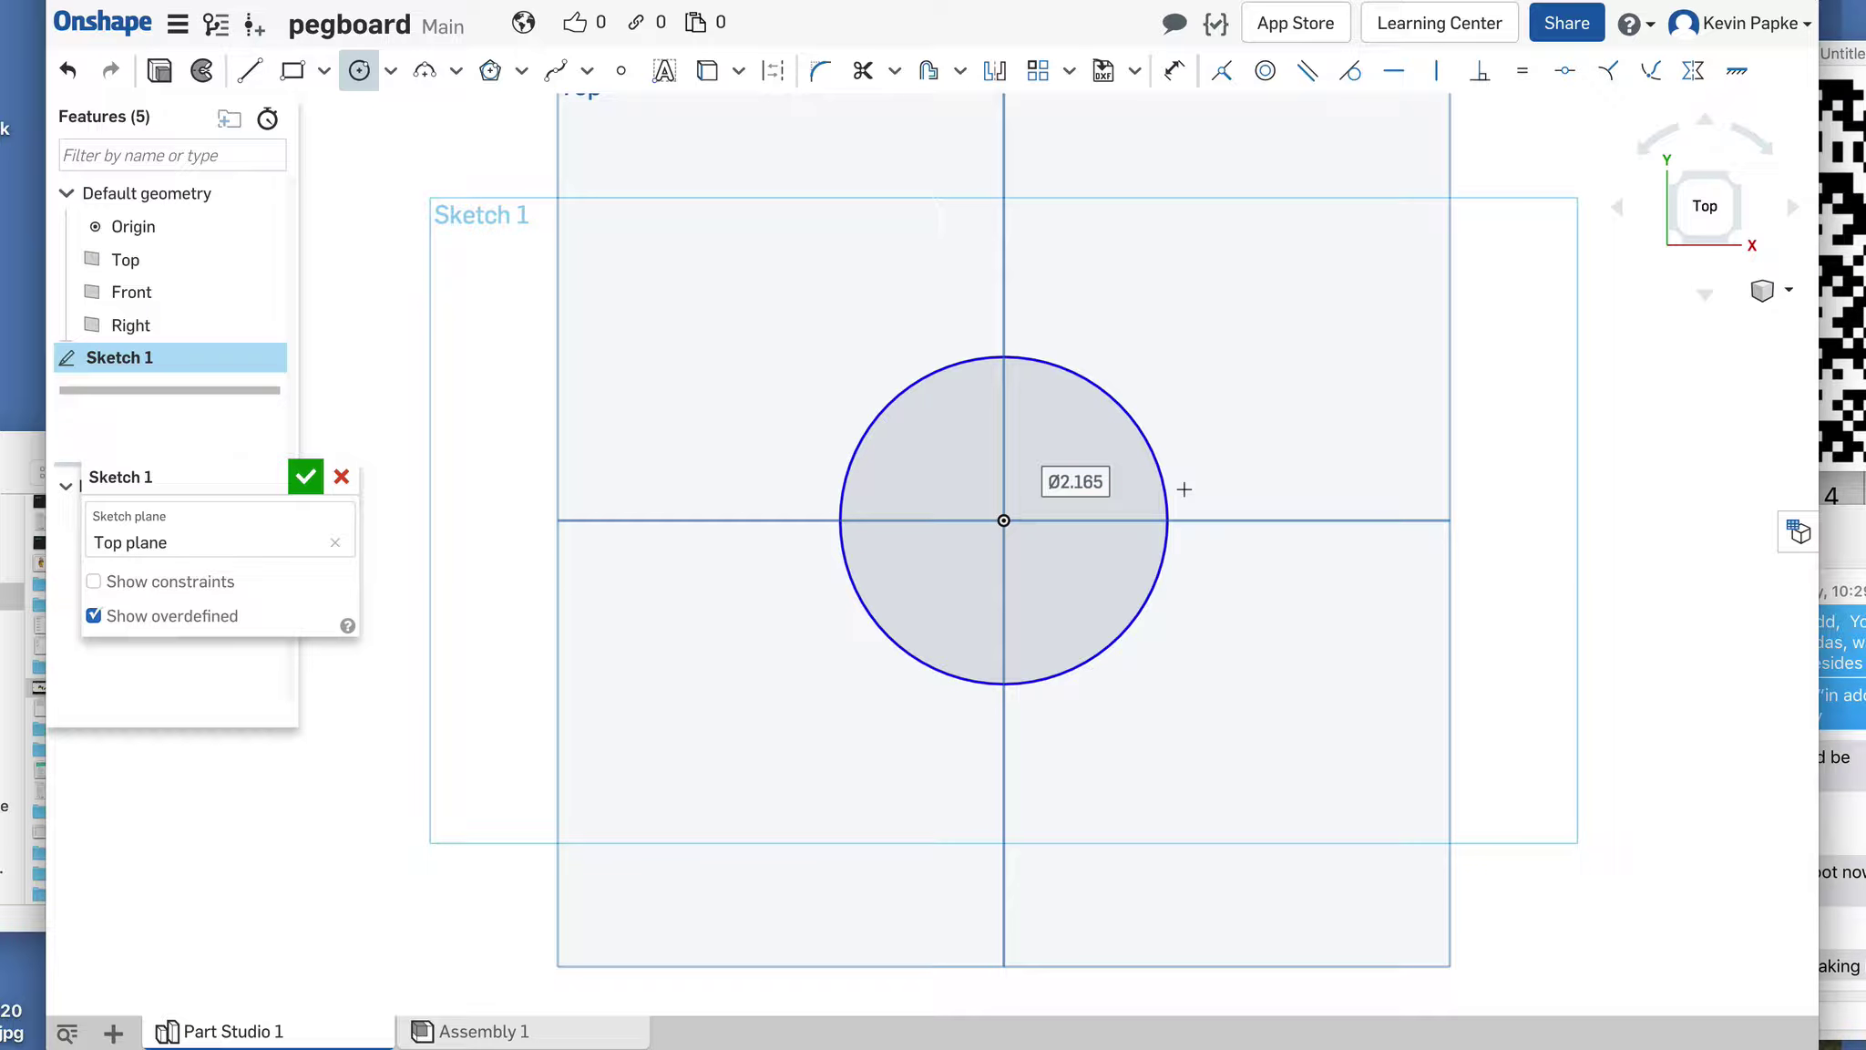
{"action": "type", "text": "1"}
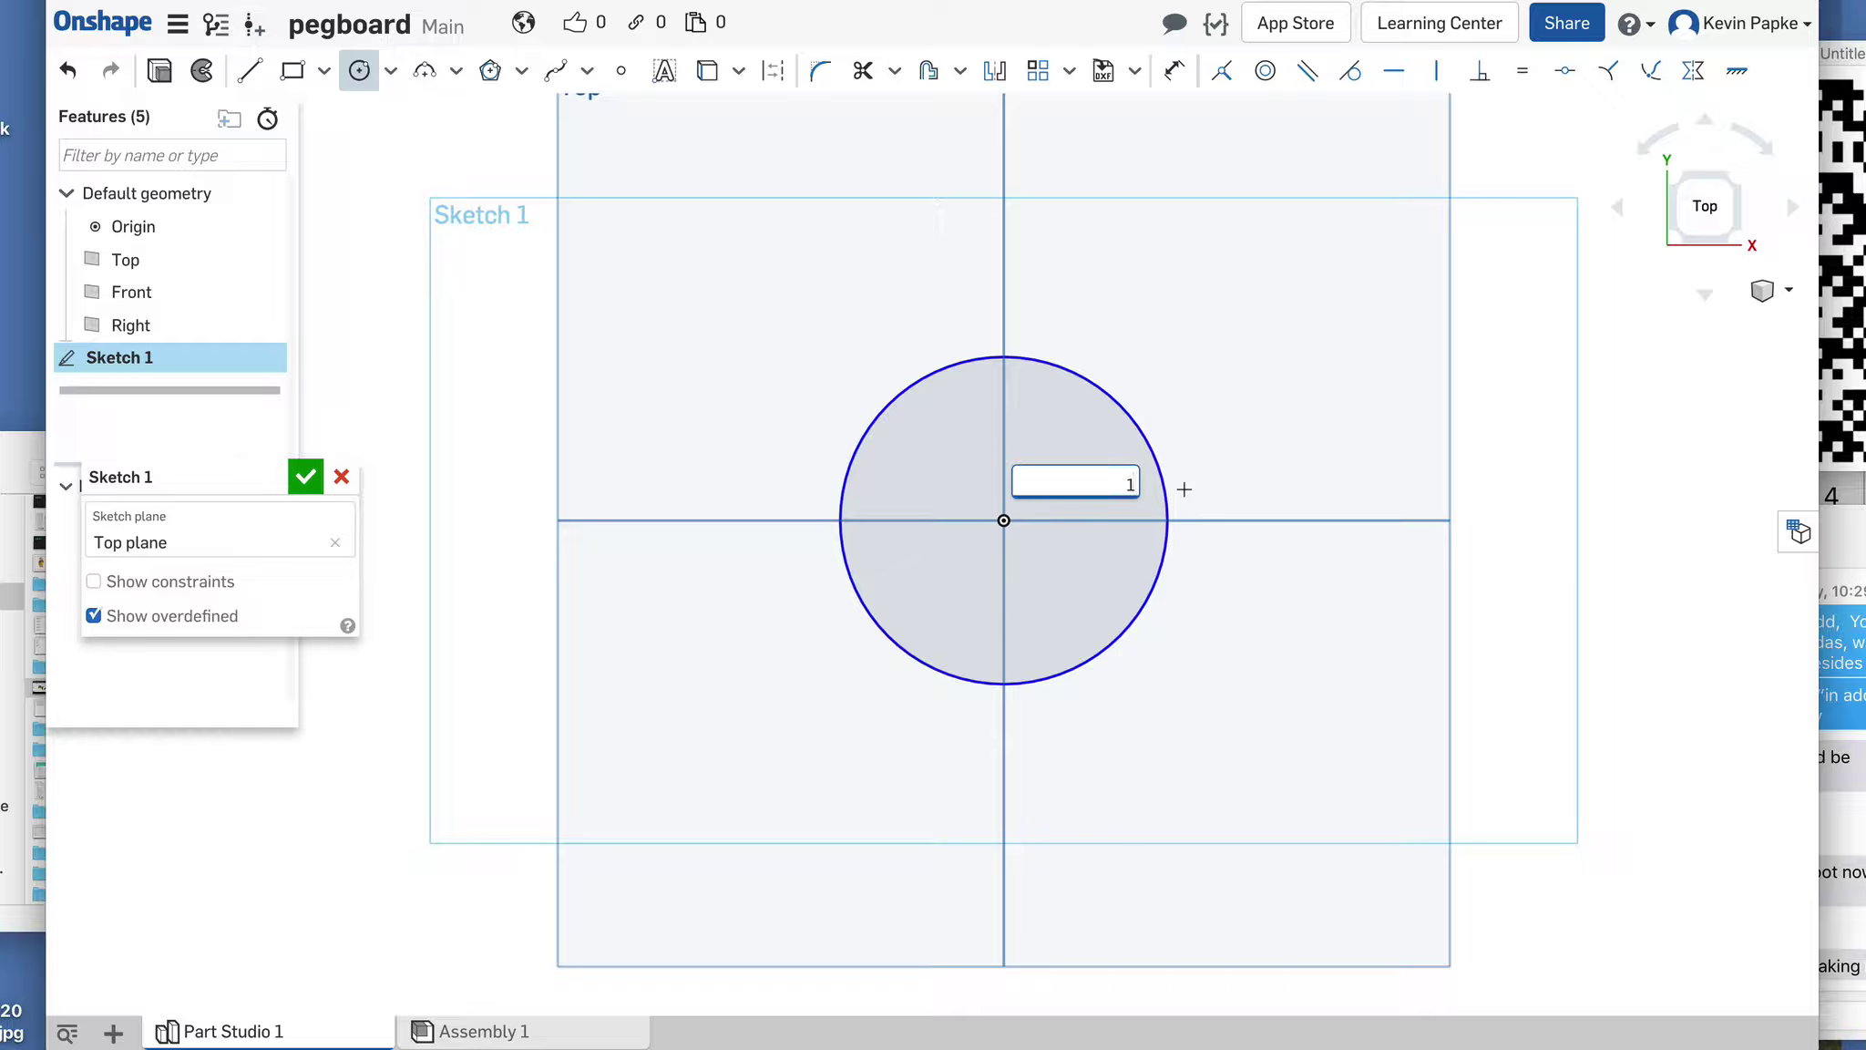
{"action": "key", "text": "Return"}
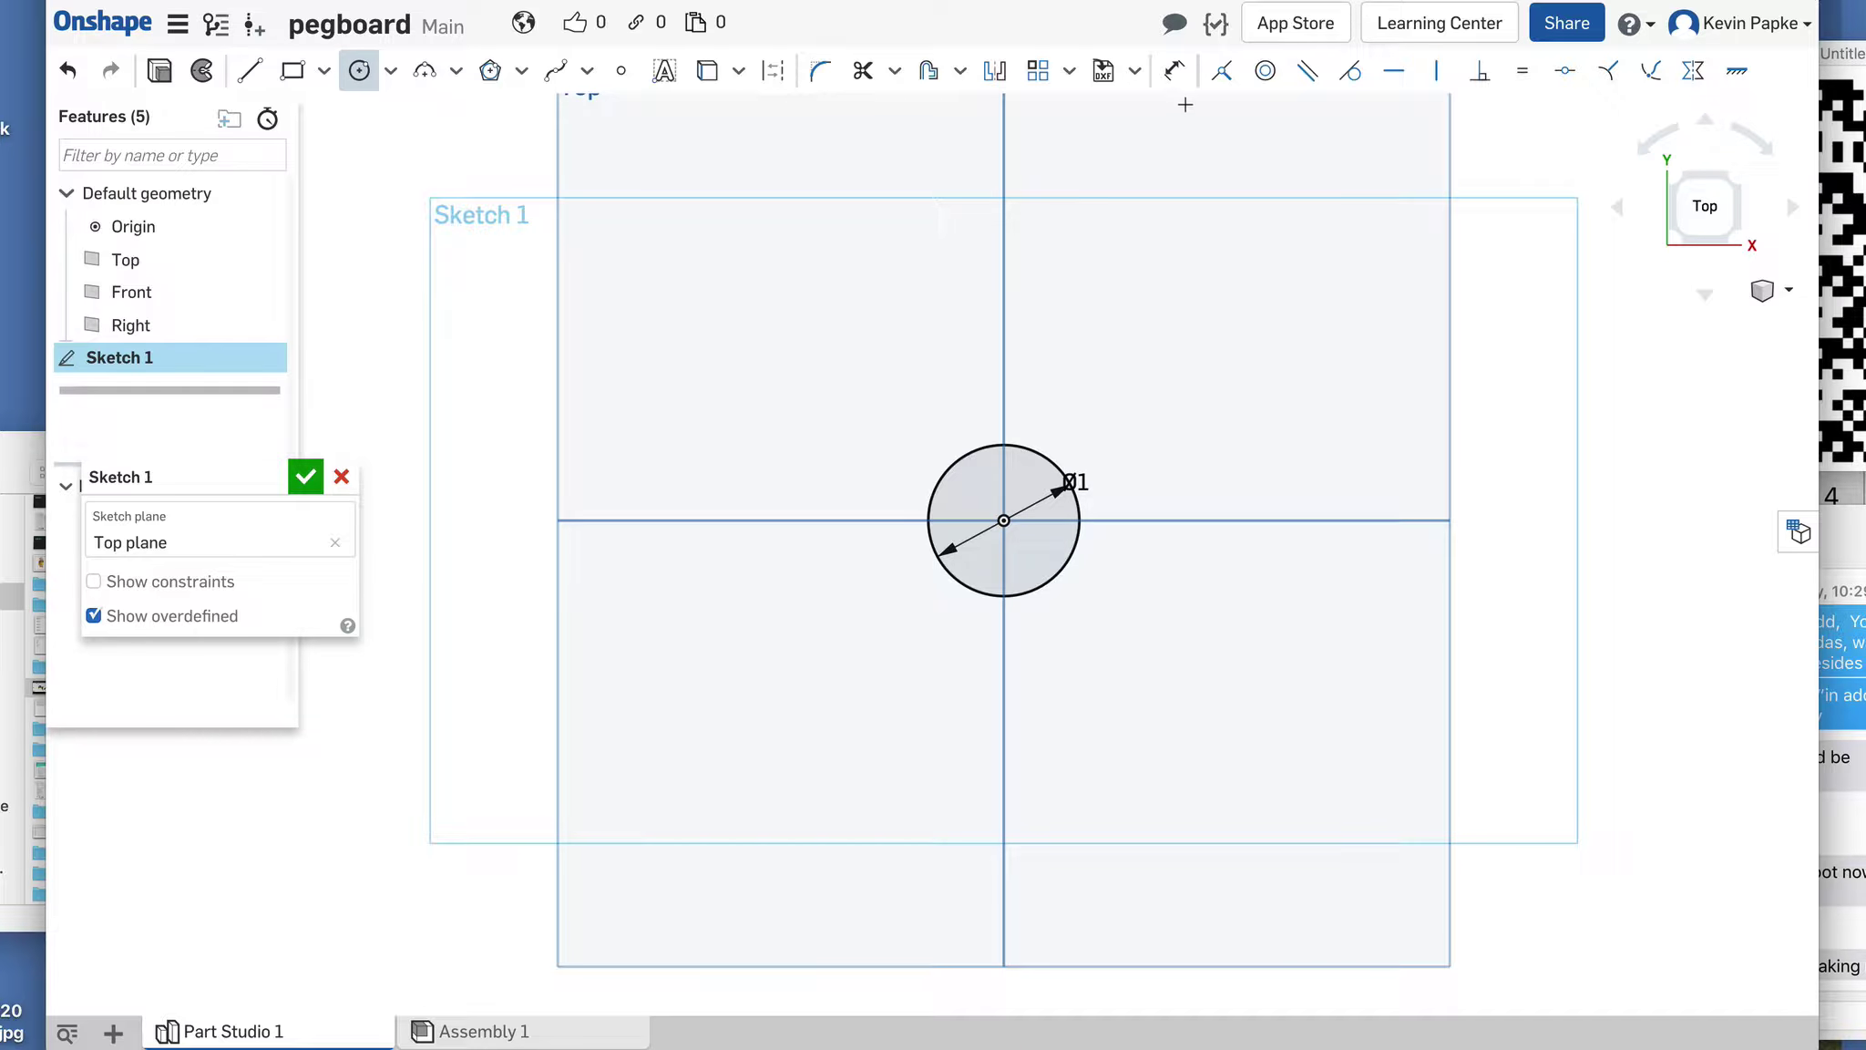
{"action": "left_click", "coordinate": [1174, 71]}
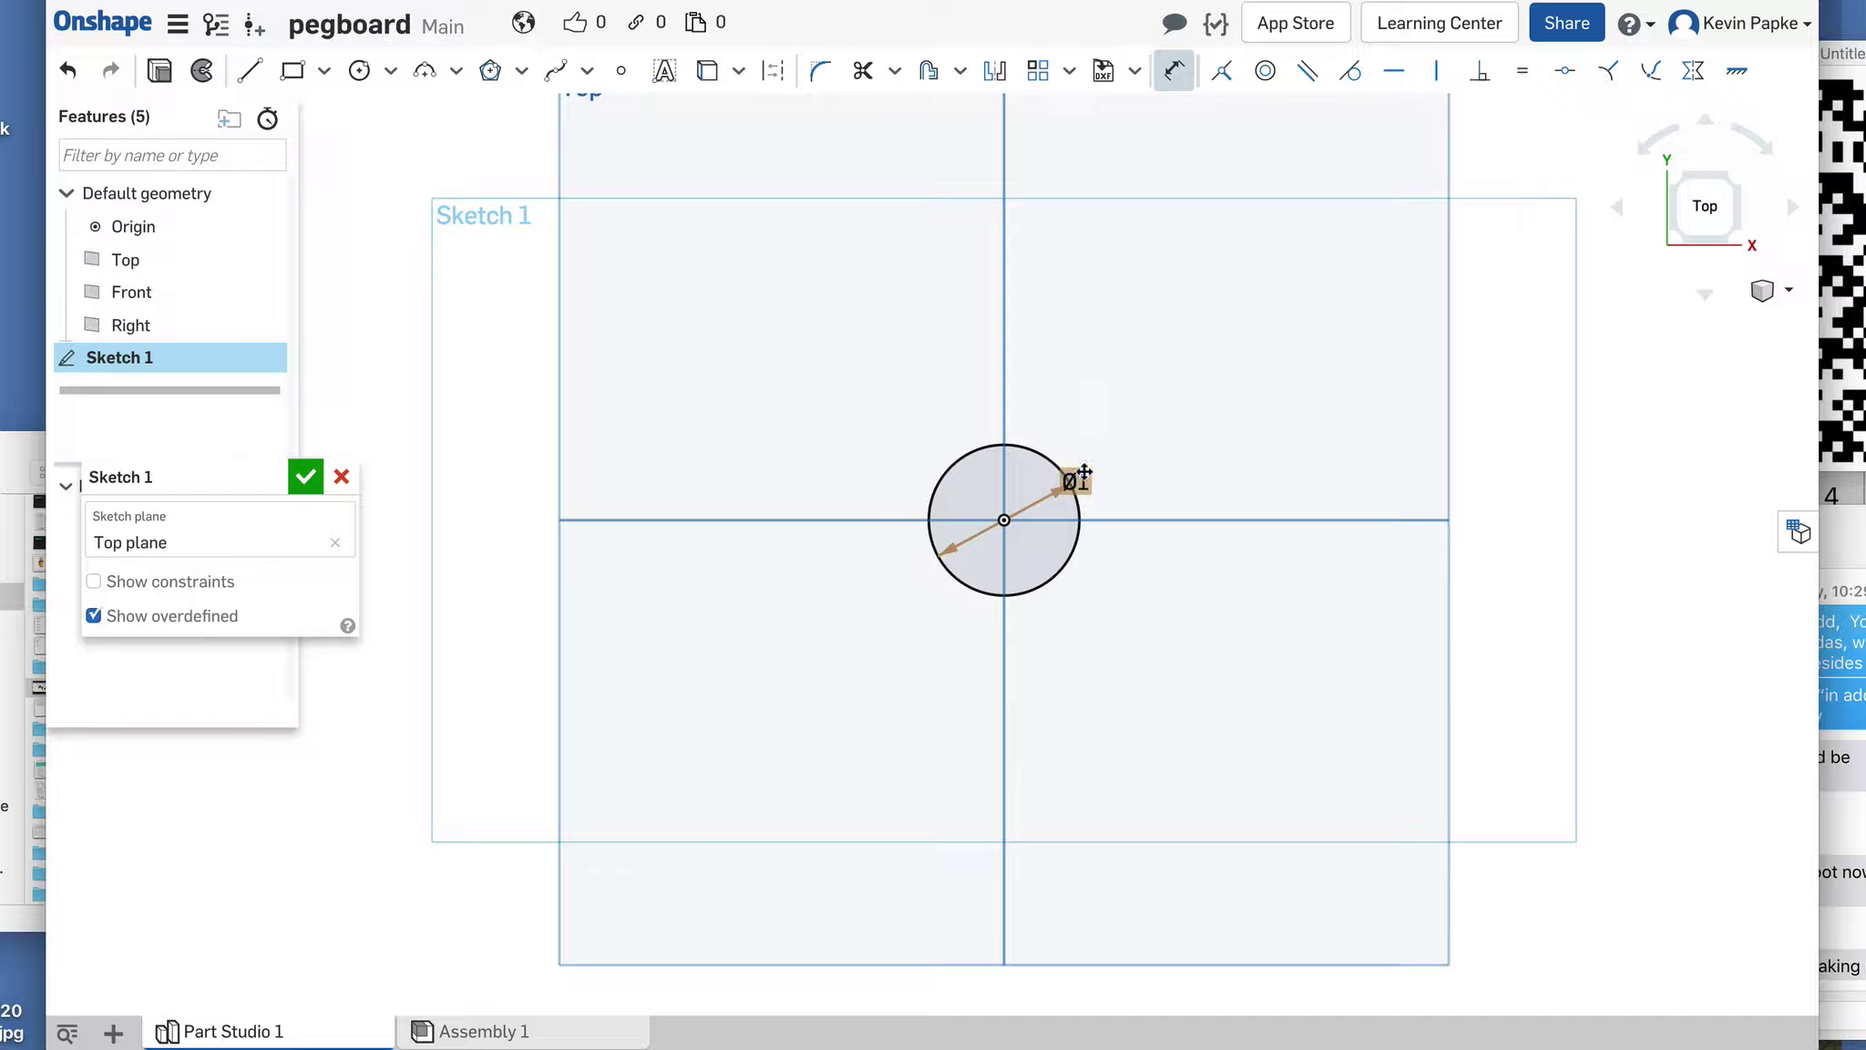
{"action": "left_click_drag", "start_coordinate": [1084, 471], "coordinate": [1127, 392]}
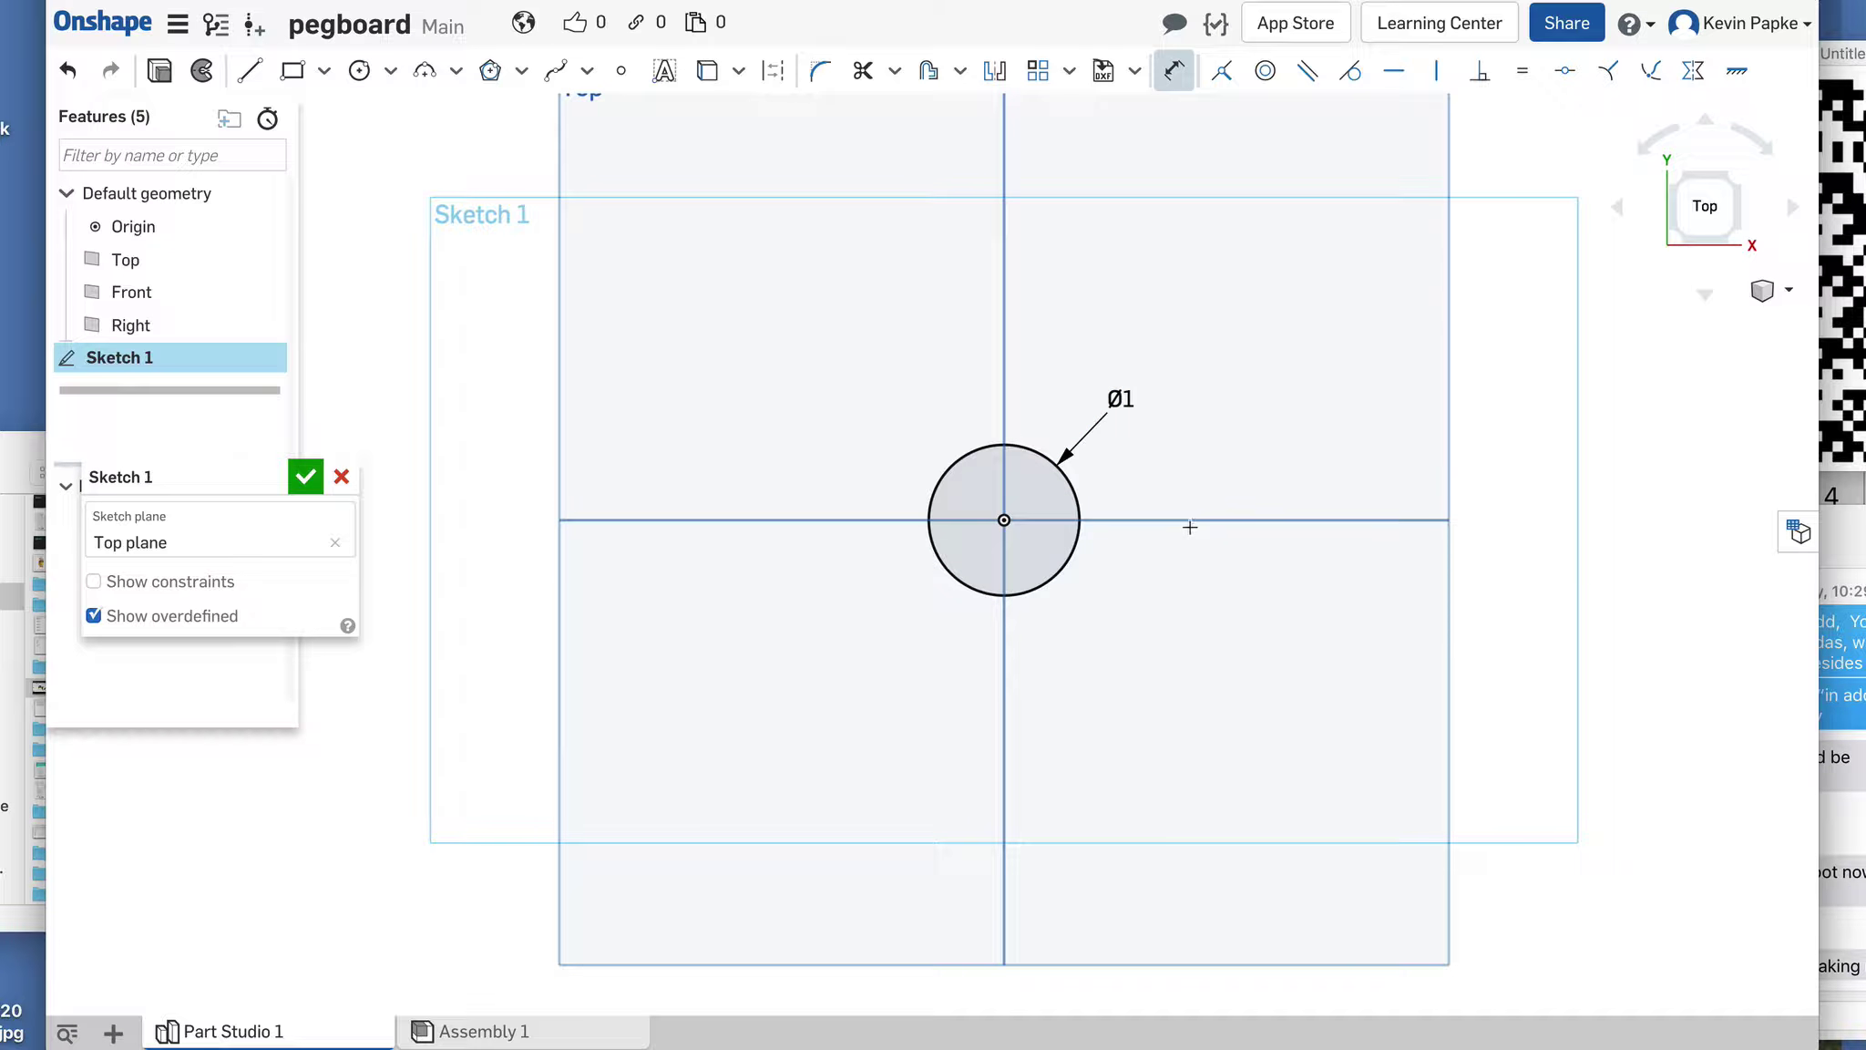
Step: Examine the circle sketch and the default planes from different distances and angles, and return to the isometric view
{"action": "scroll", "coordinate": [1034, 533], "scroll_direction": "up", "scroll_amount": 5}
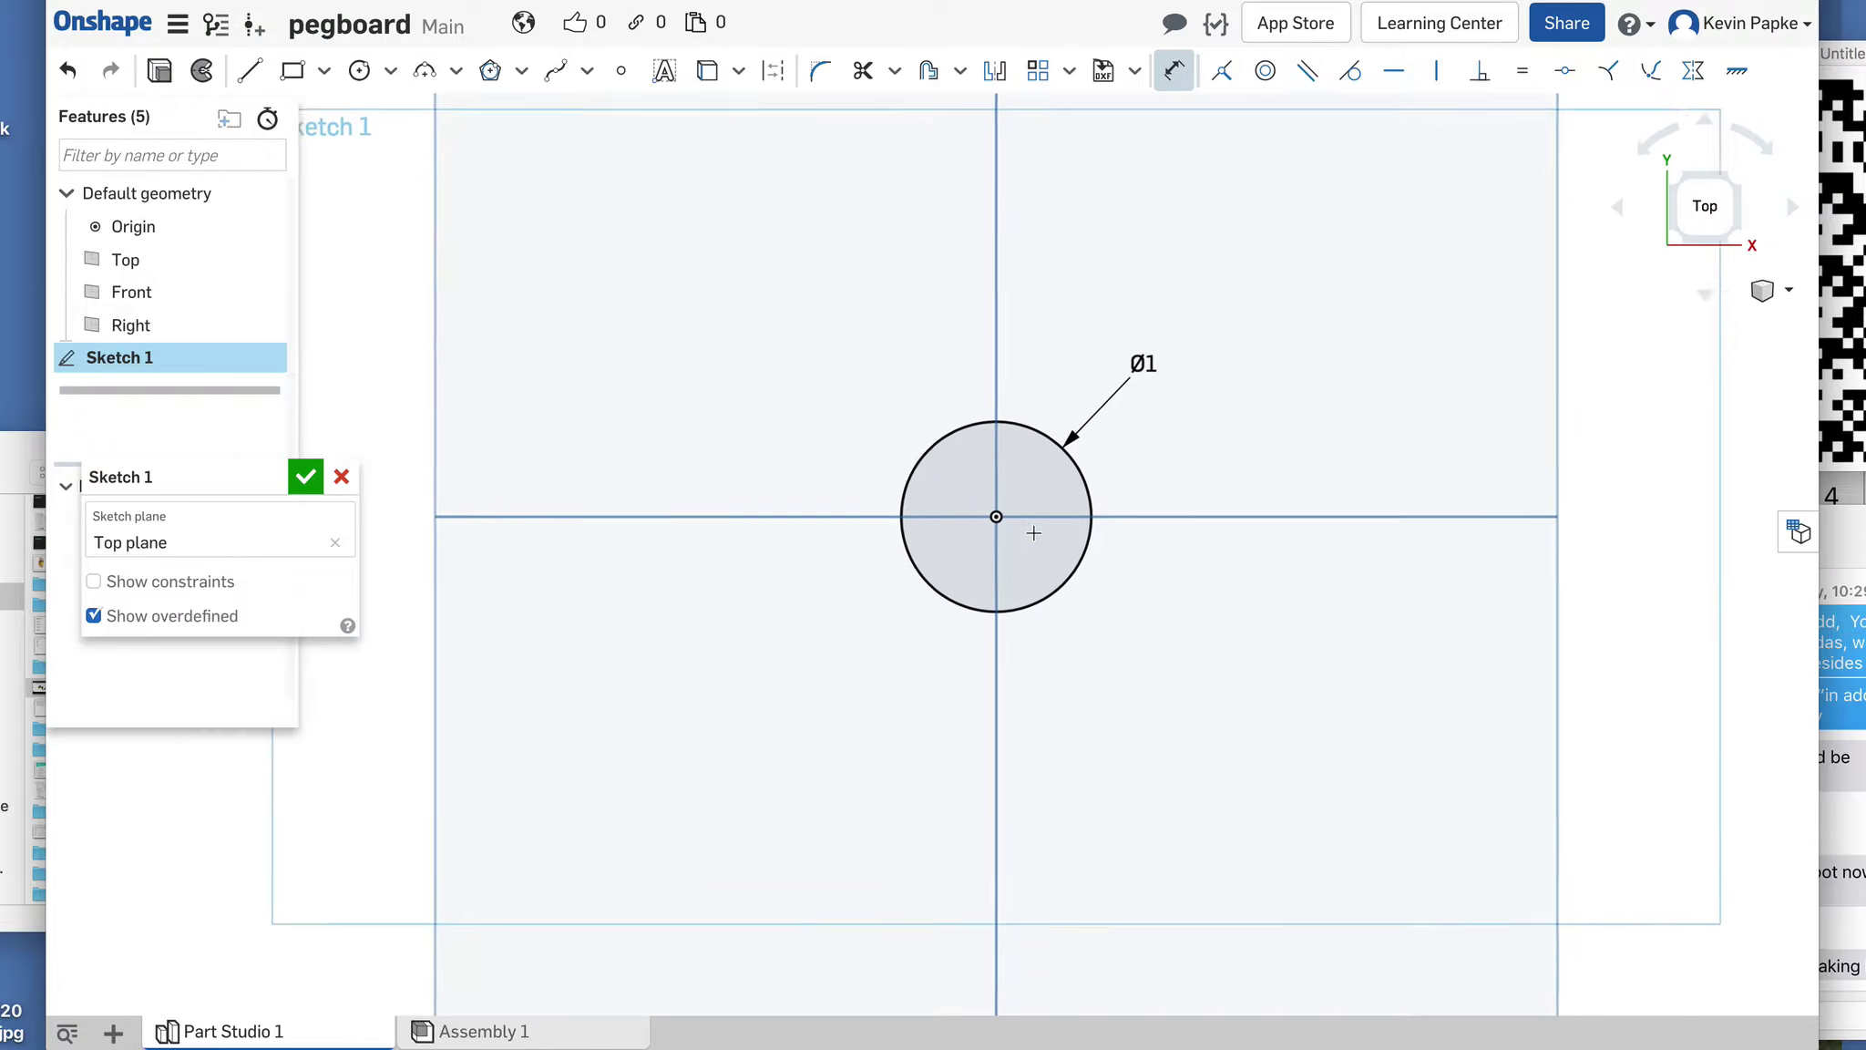
{"action": "scroll", "coordinate": [1031, 533], "scroll_direction": "down", "scroll_amount": 4}
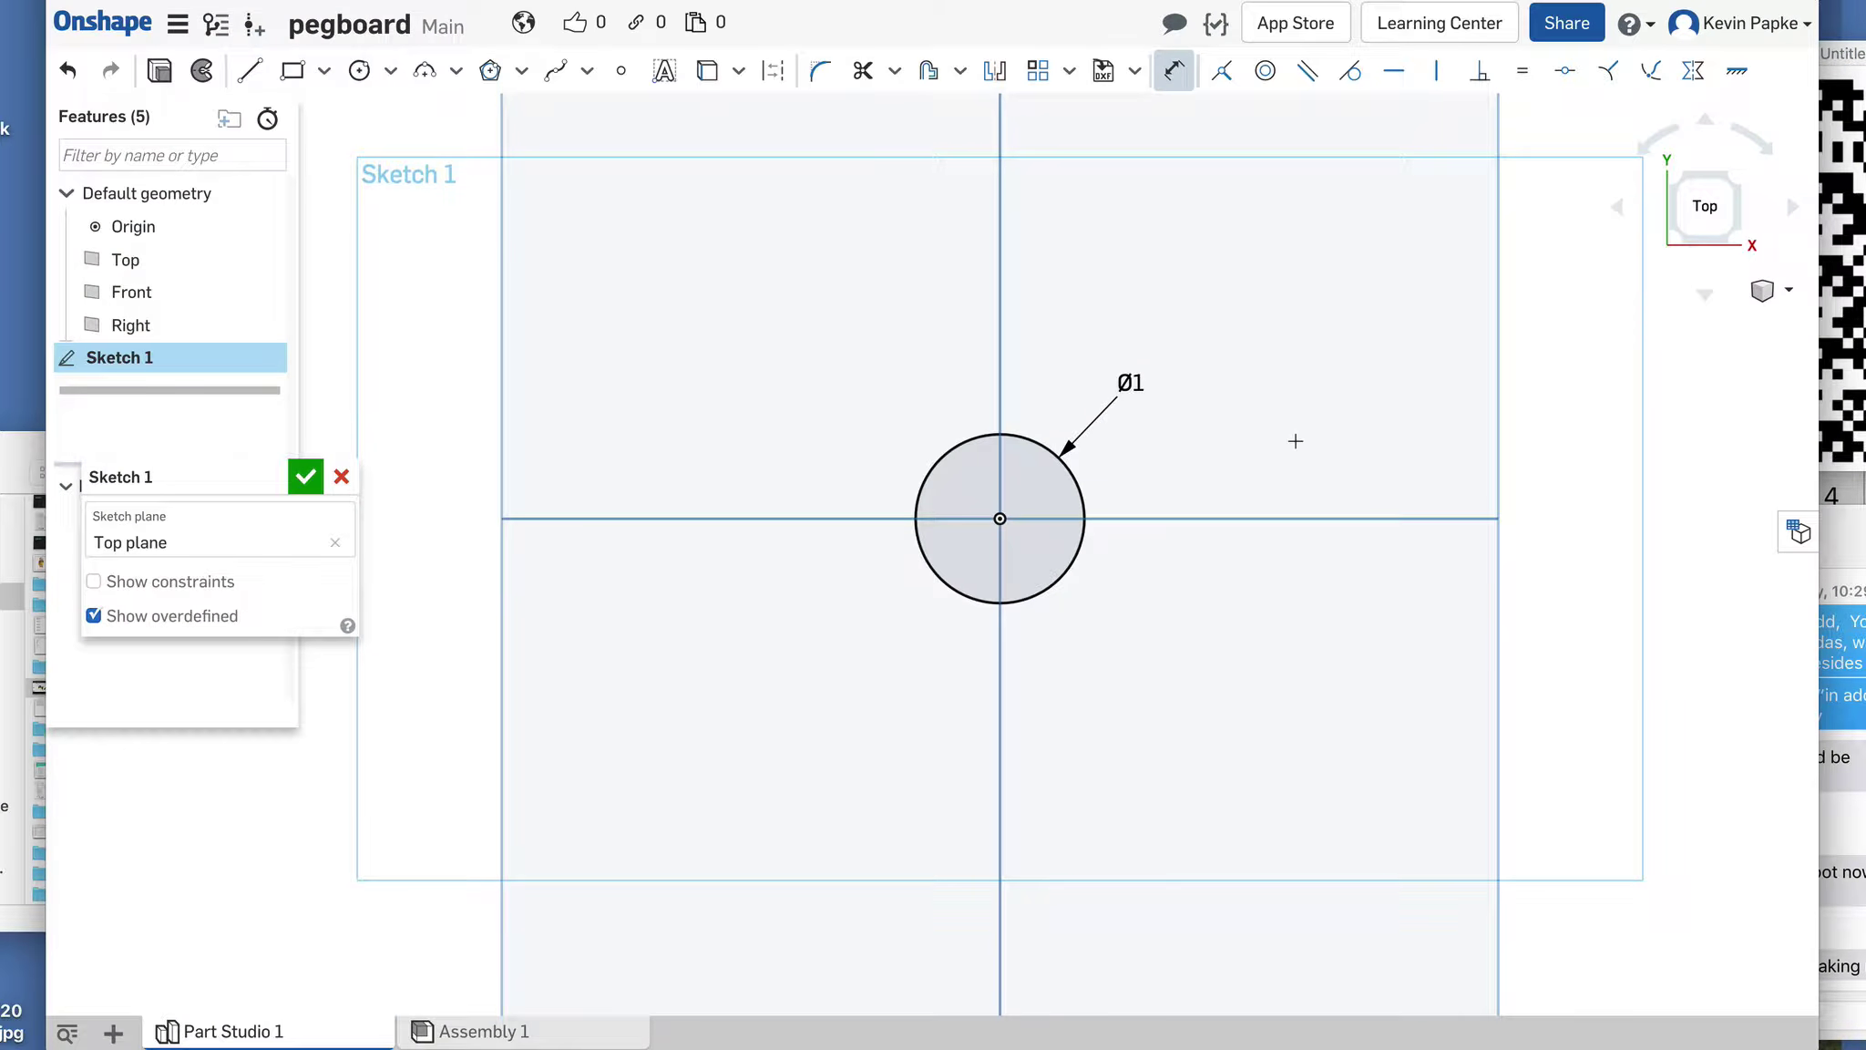
{"action": "mouse_move", "coordinate": [1294, 441]}
{"action": "right_mouse_down"}
{"action": "mouse_move", "coordinate": [1199, 491]}
{"action": "mouse_move", "coordinate": [1322, 453]}
{"action": "mouse_move", "coordinate": [1379, 475]}
{"action": "mouse_move", "coordinate": [1283, 433]}
{"action": "mouse_move", "coordinate": [1259, 477]}
{"action": "mouse_move", "coordinate": [1320, 471]}
{"action": "mouse_move", "coordinate": [1291, 421]}
{"action": "mouse_move", "coordinate": [1377, 475]}
{"action": "mouse_move", "coordinate": [1416, 413]}
{"action": "mouse_move", "coordinate": [1129, 474]}
{"action": "mouse_move", "coordinate": [1211, 429]}
{"action": "mouse_move", "coordinate": [865, 410]}
{"action": "mouse_move", "coordinate": [1004, 445]}
{"action": "right_mouse_up"}
{"action": "scroll", "coordinate": [1529, 520], "scroll_direction": "down", "scroll_amount": 6}
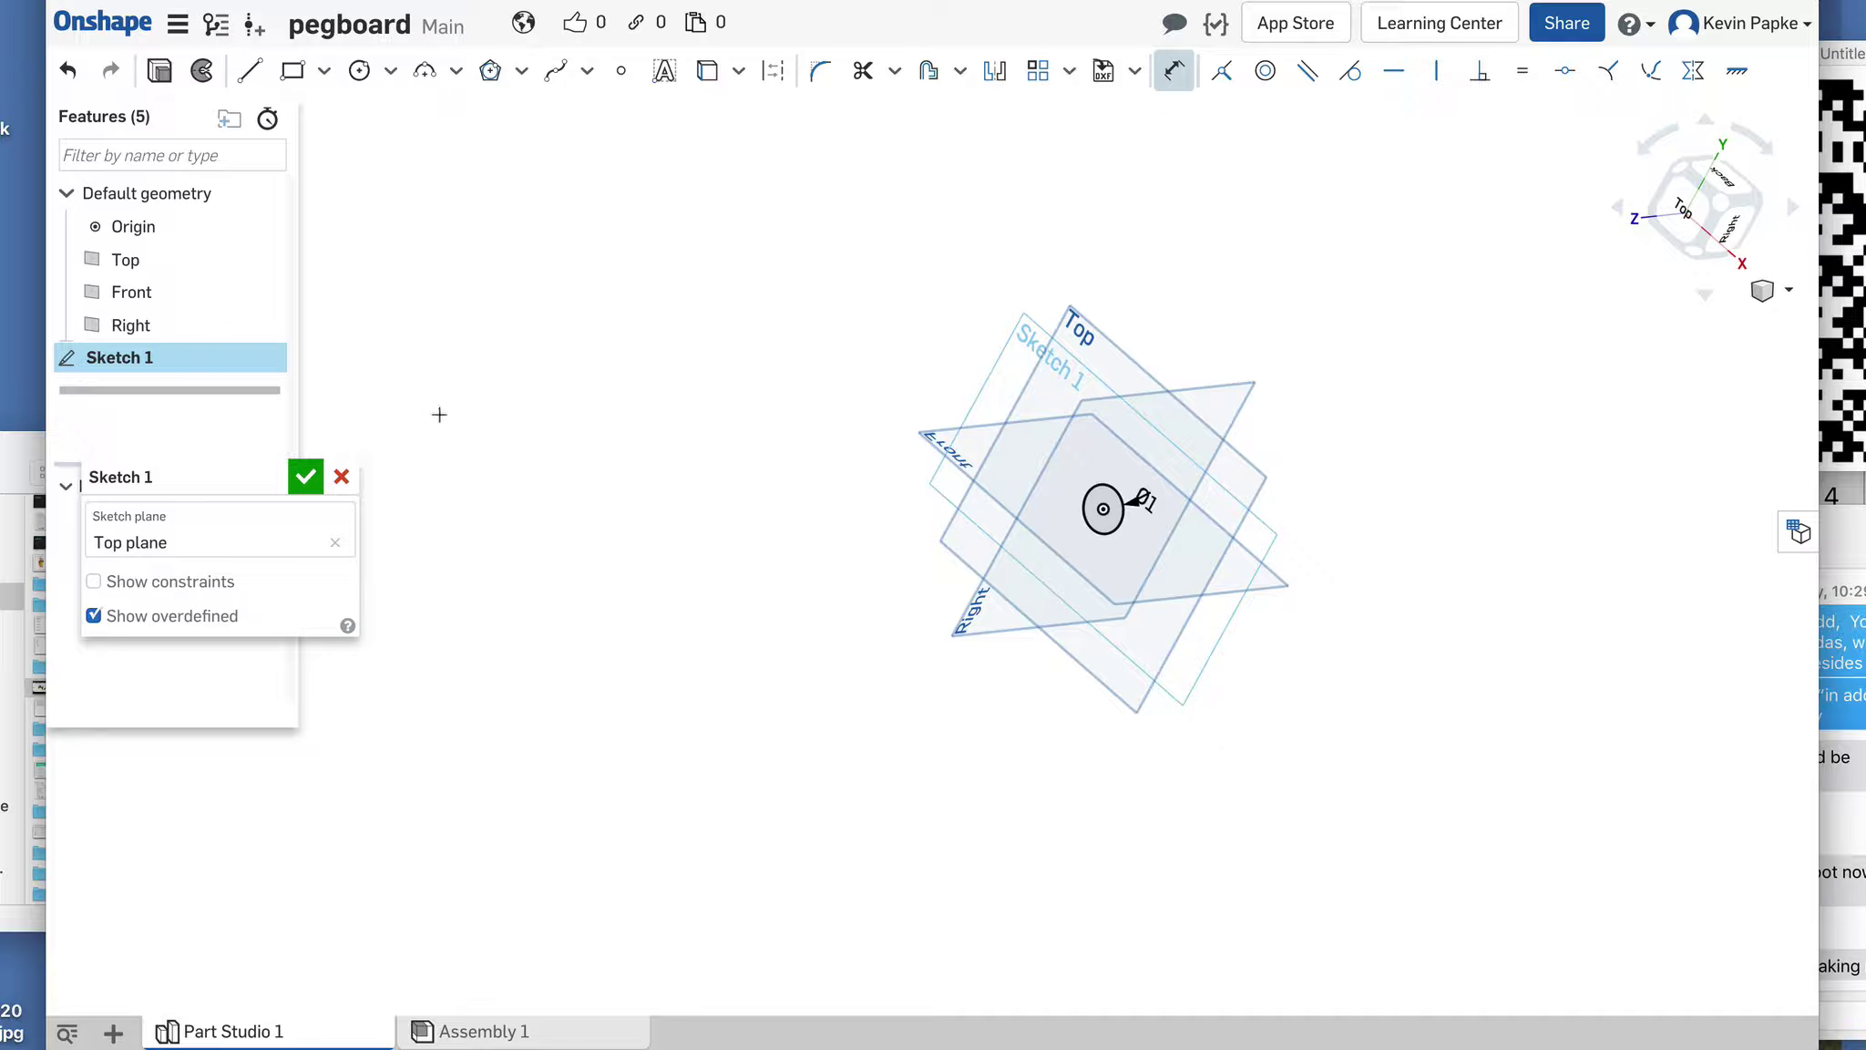
{"action": "scroll", "coordinate": [325, 363], "scroll_direction": "up", "scroll_amount": 5}
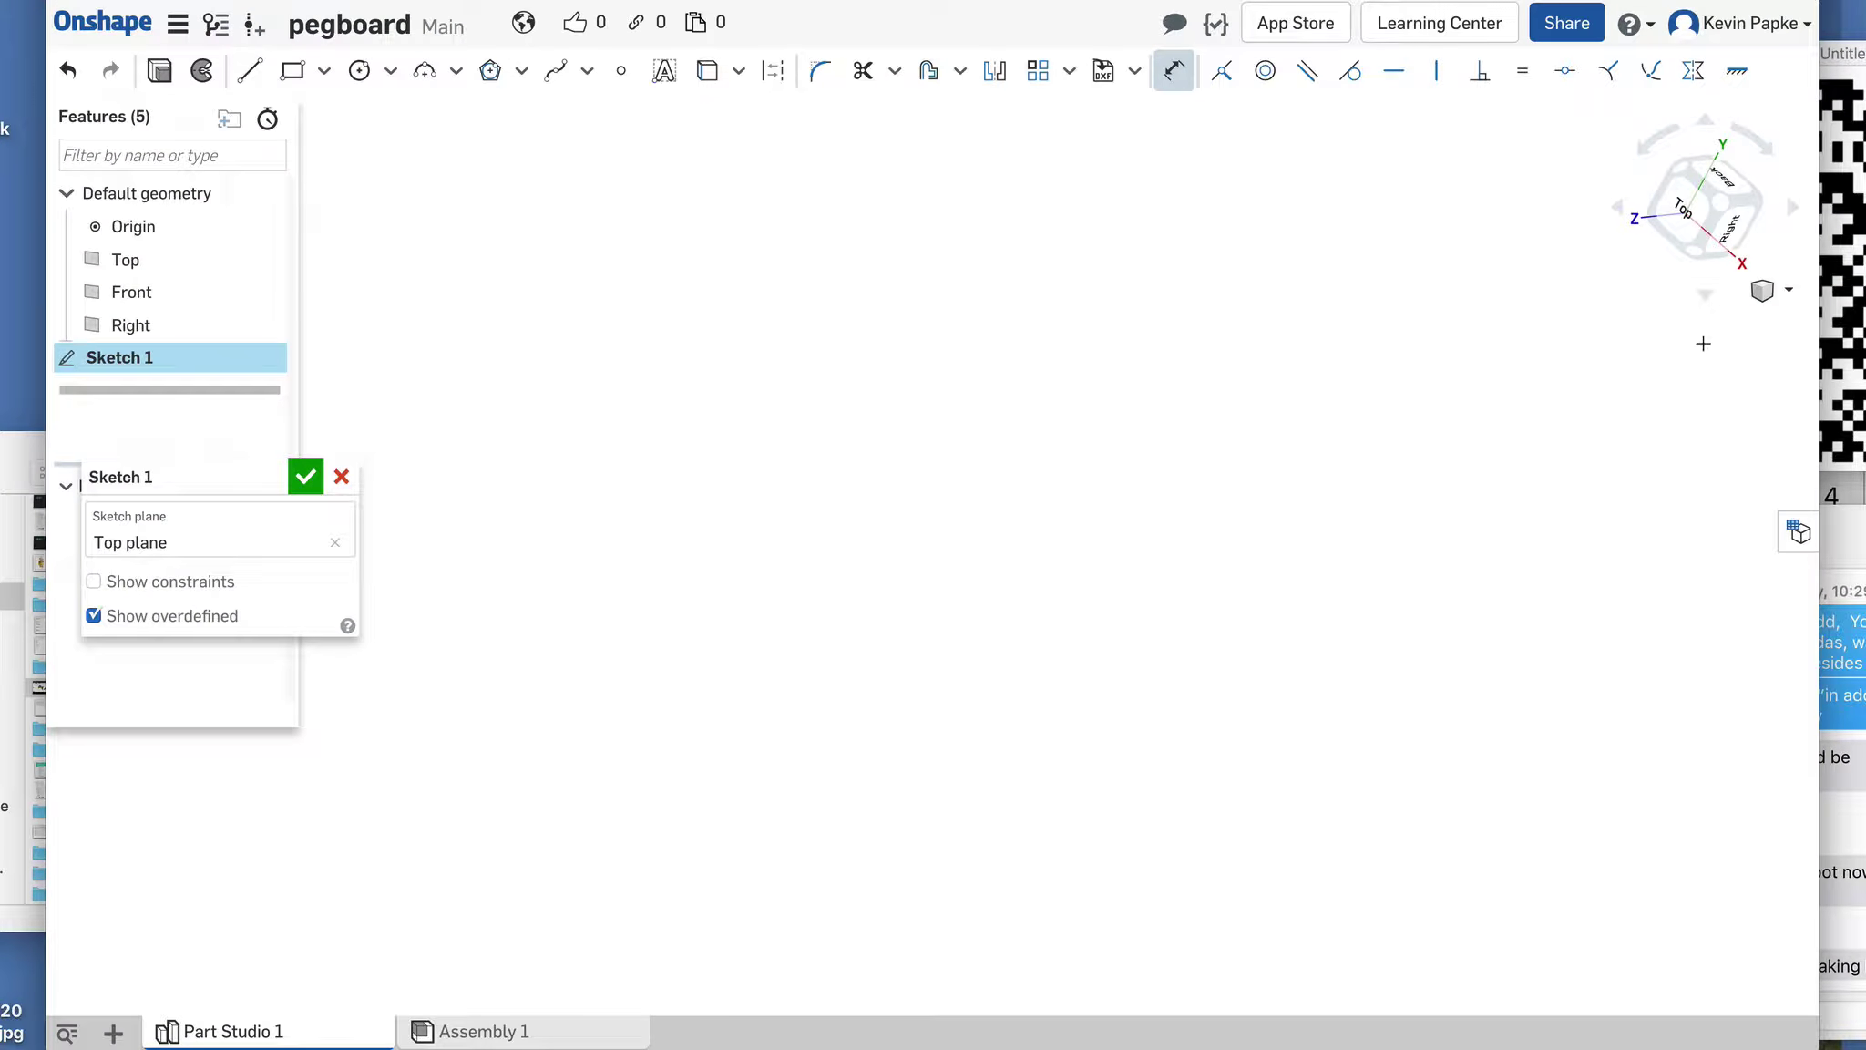
{"action": "left_click", "coordinate": [1764, 293]}
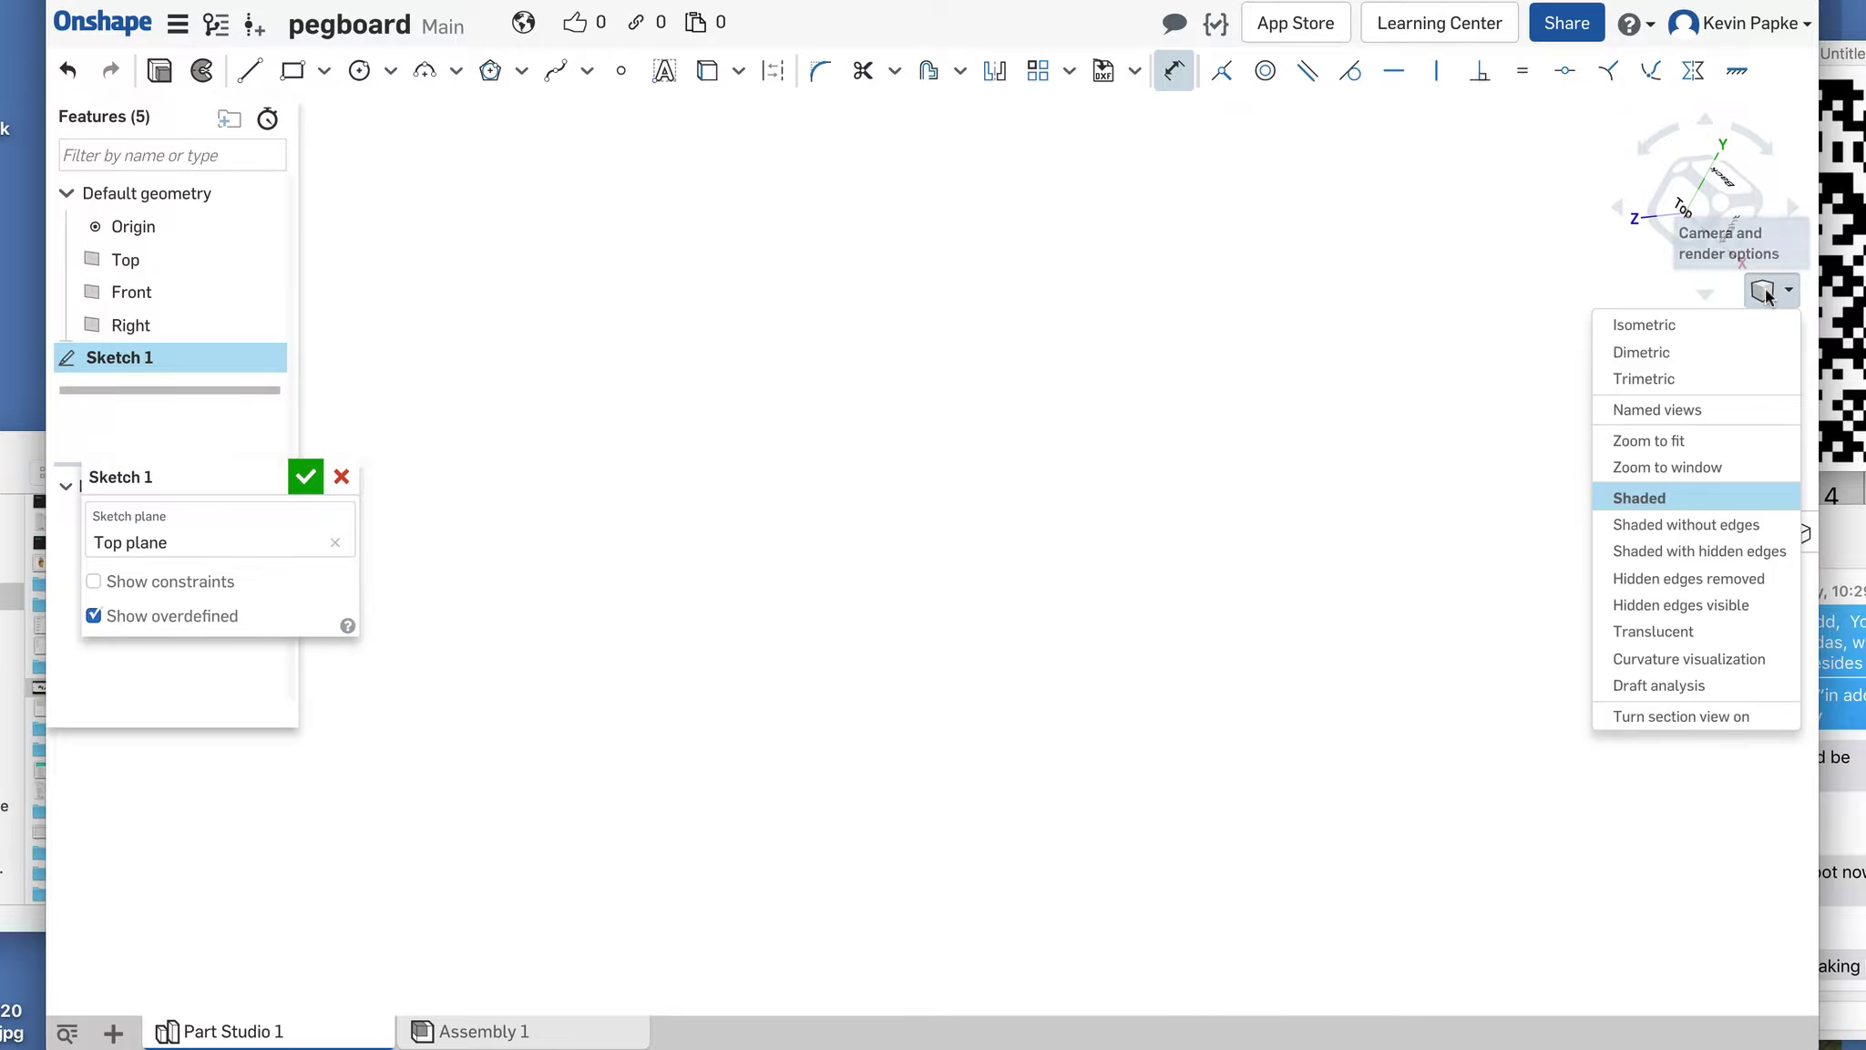
{"action": "left_click", "coordinate": [1700, 336]}
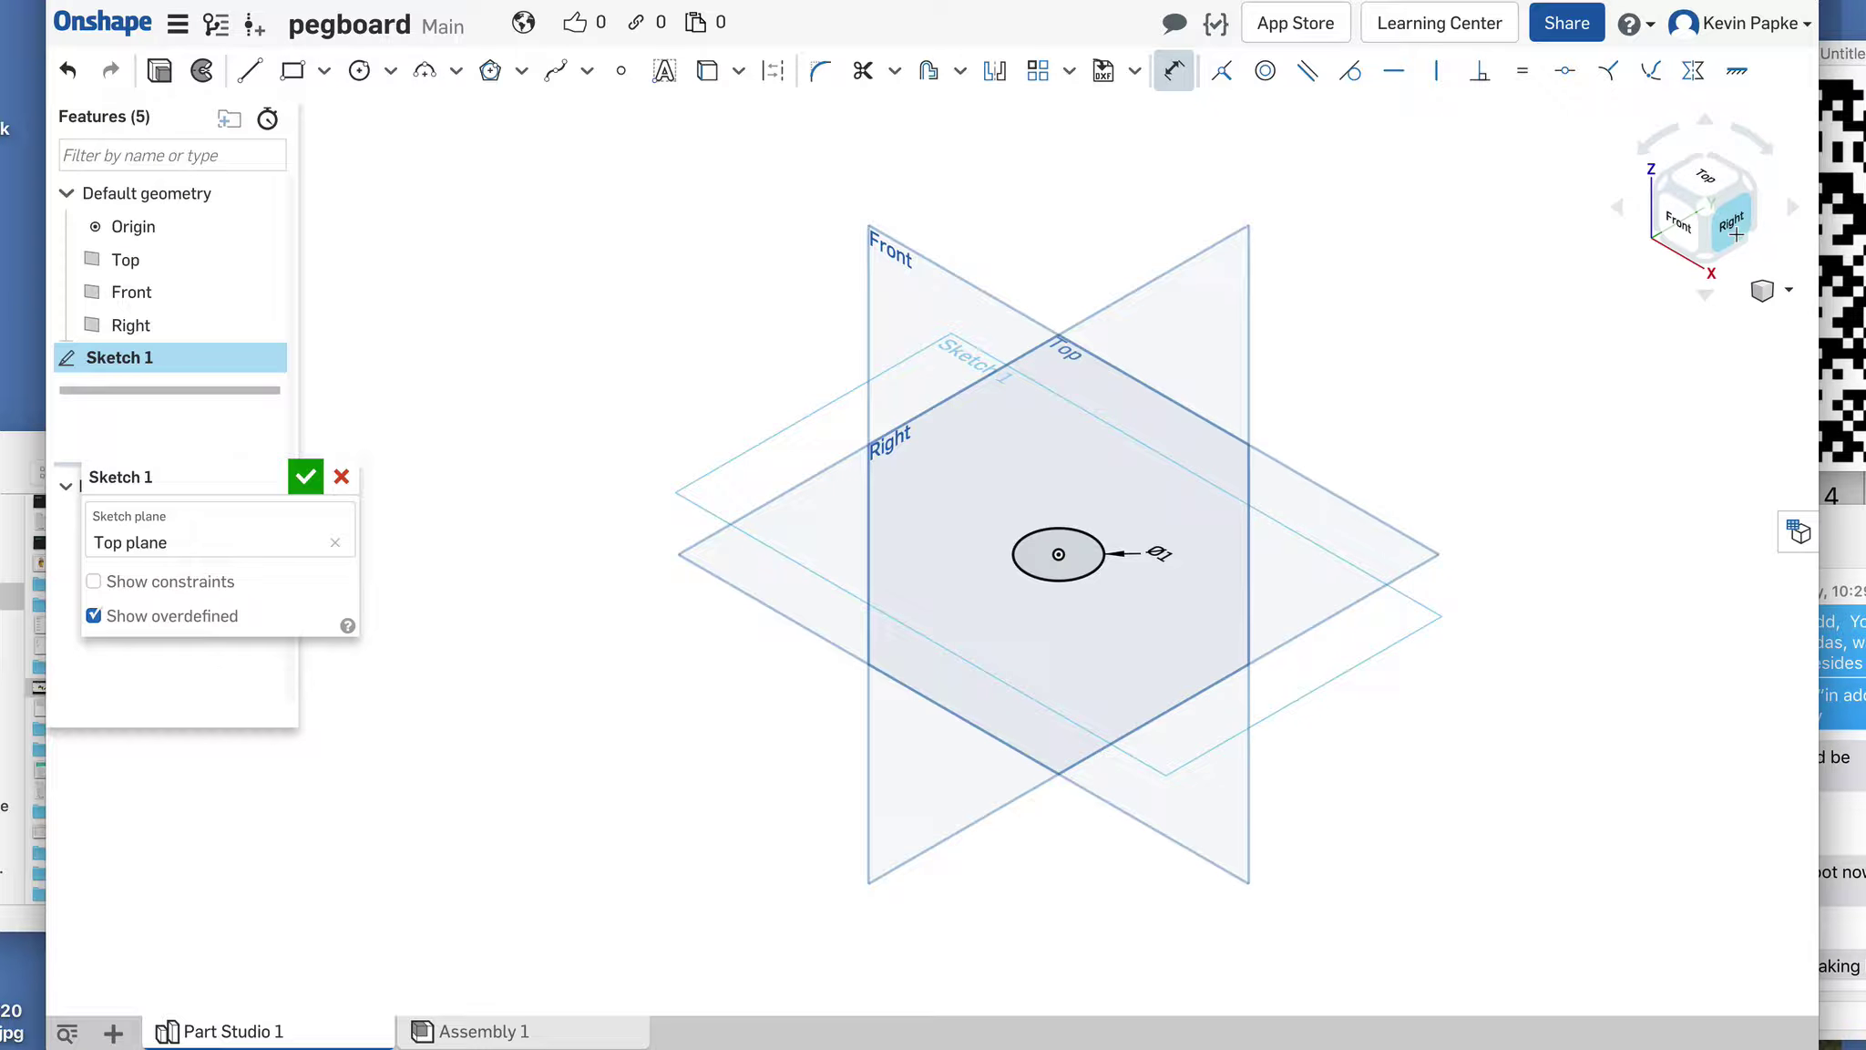
{"action": "left_click_drag", "start_coordinate": [1736, 235], "coordinate": [1628, 238]}
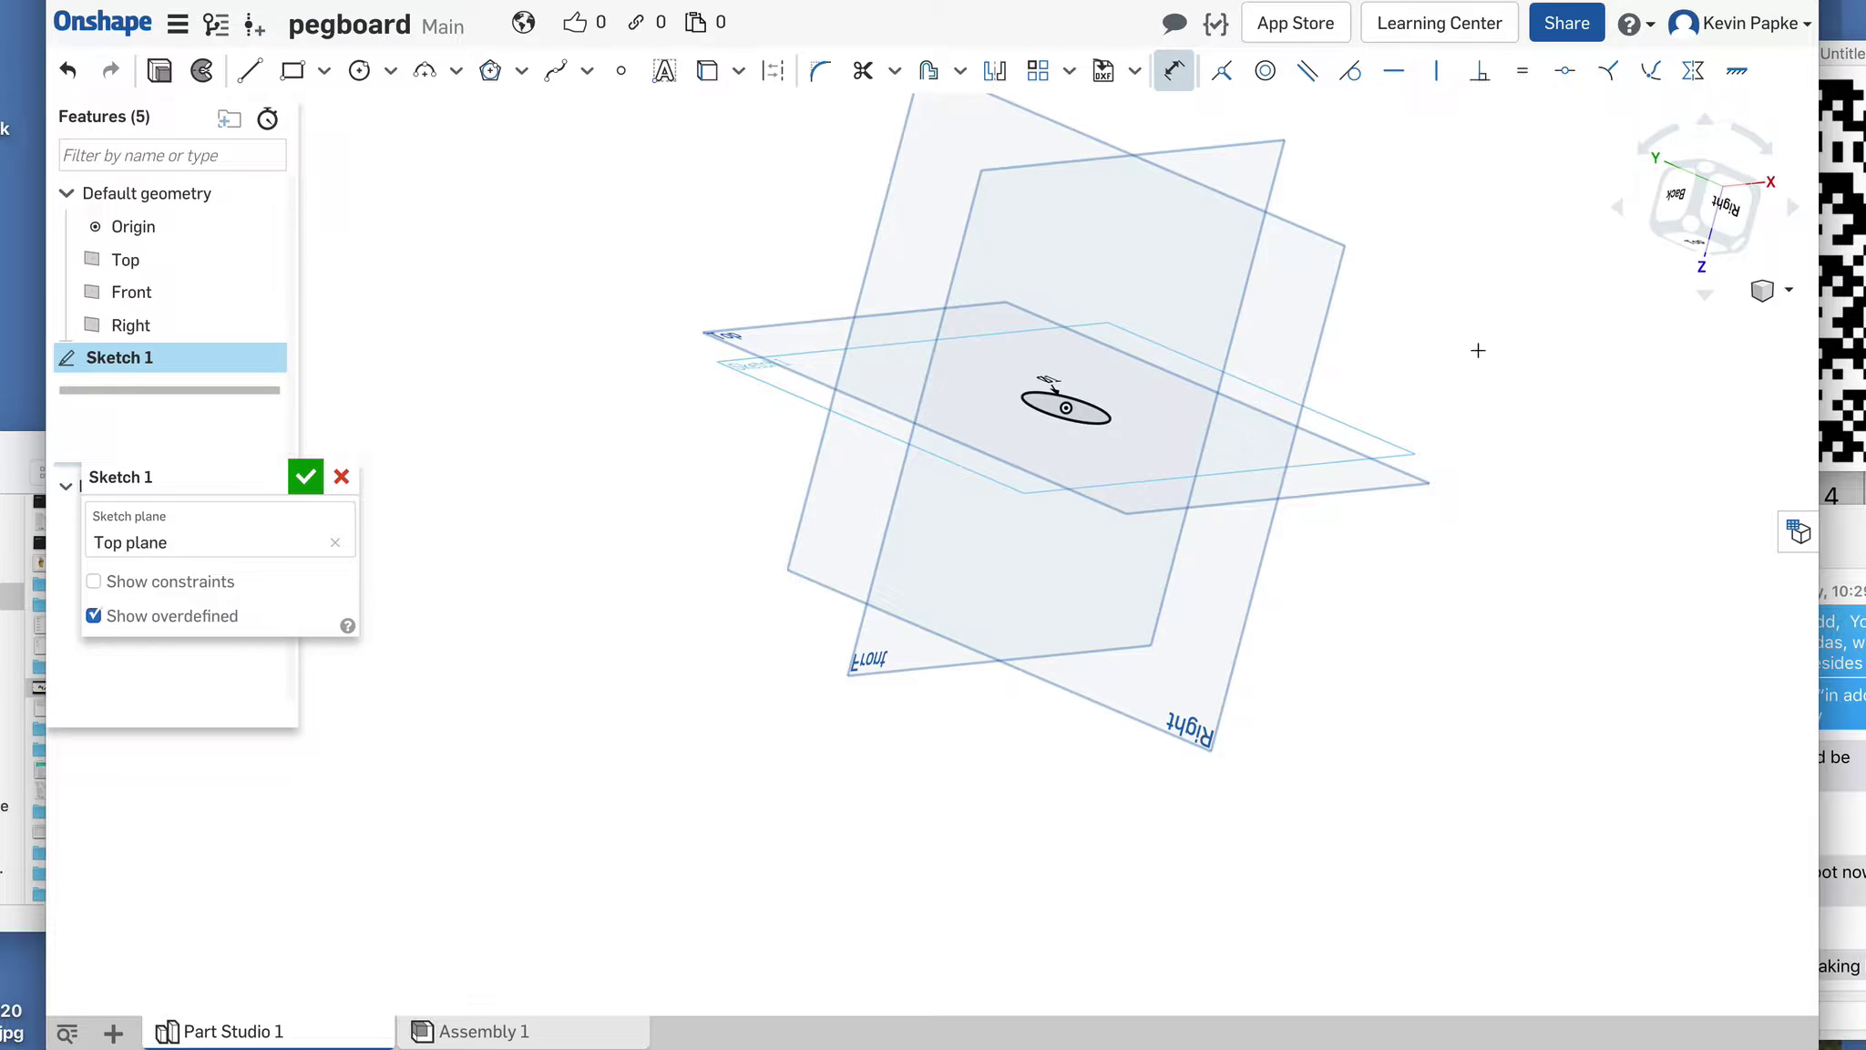
{"action": "middle_click_drag", "start_coordinate": [1519, 353], "coordinate": [975, 437]}
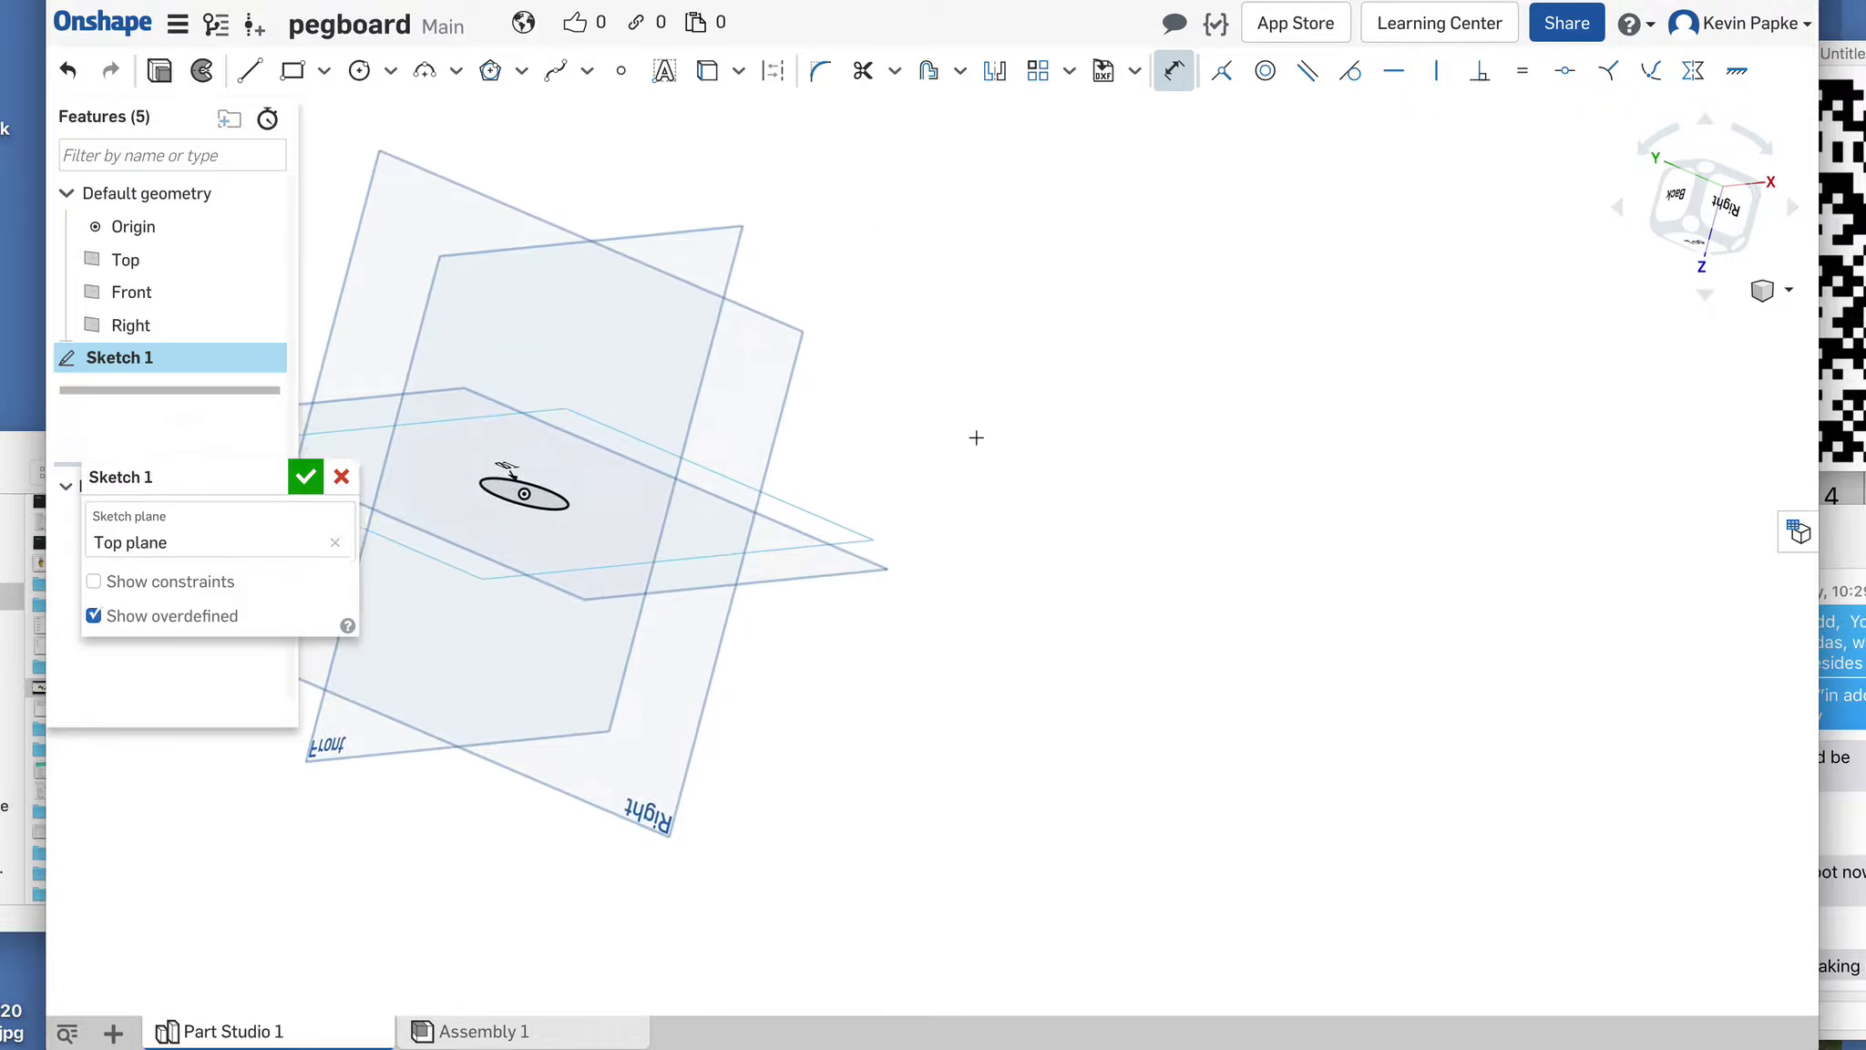
{"action": "middle_click_drag", "start_coordinate": [704, 432], "coordinate": [1280, 558]}
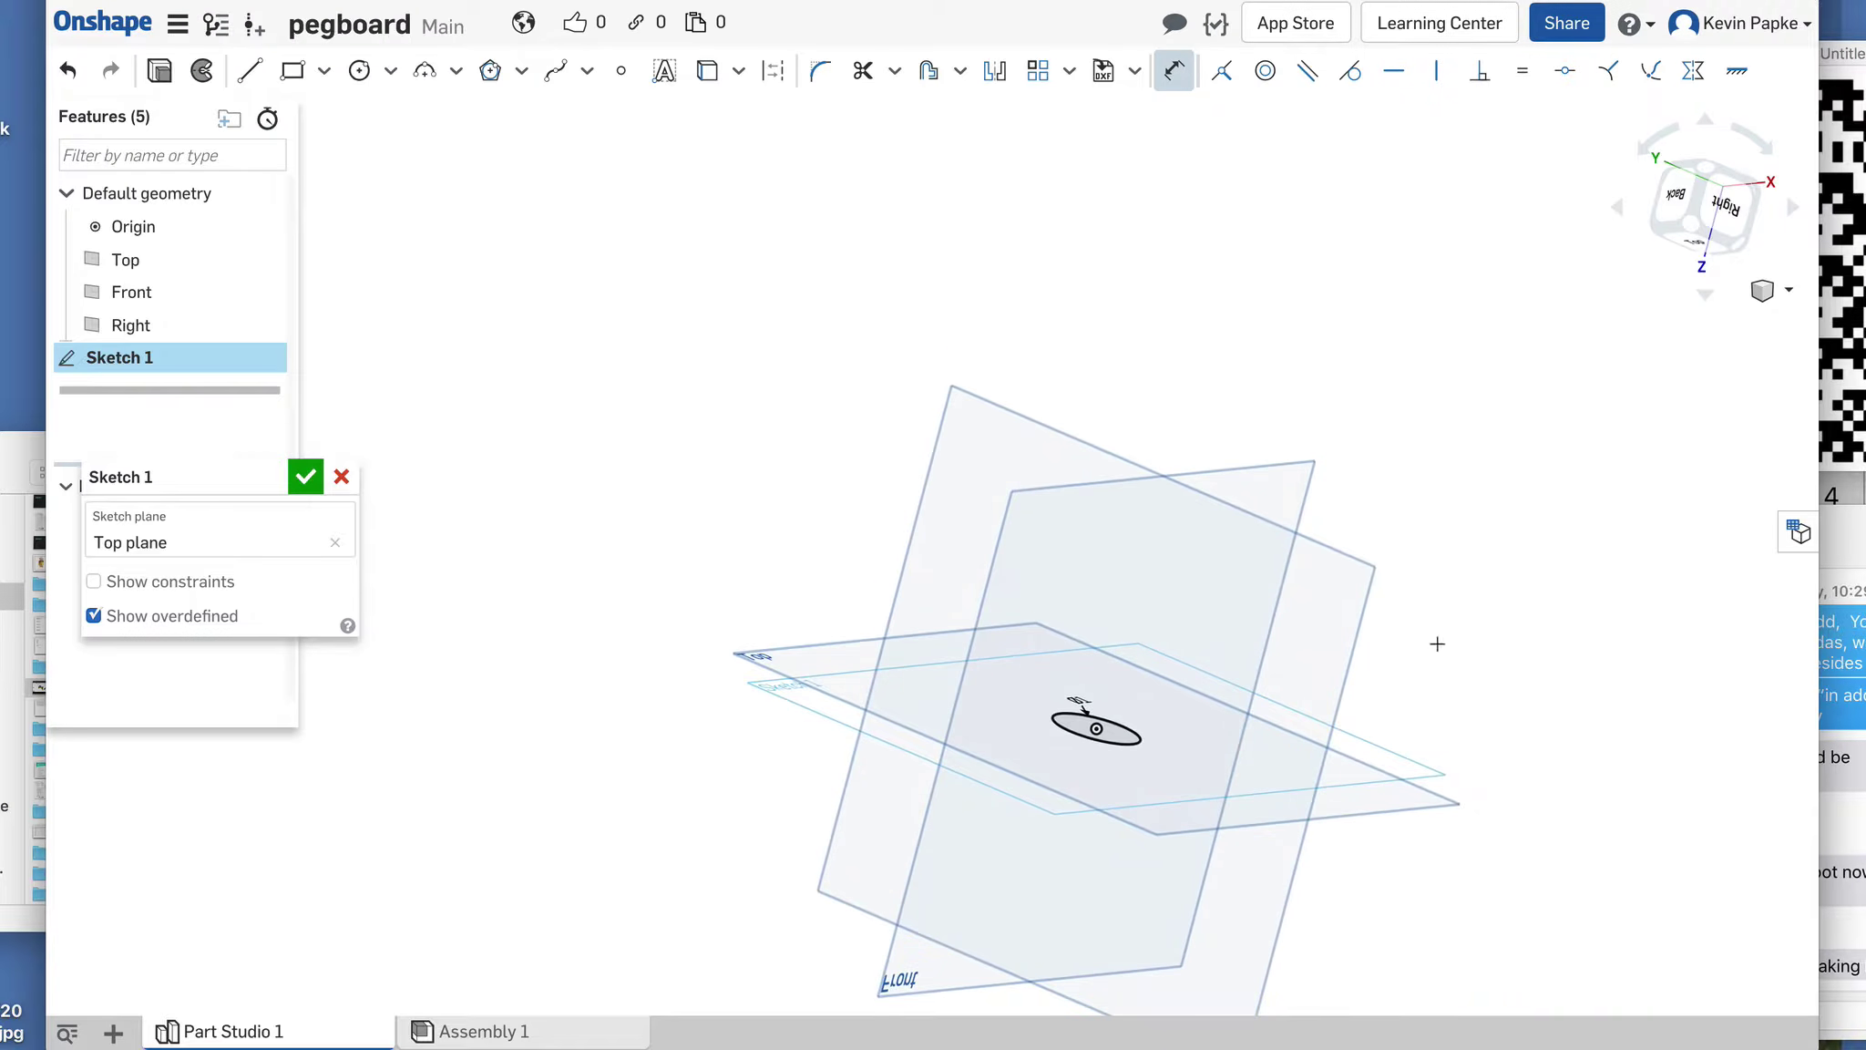
{"action": "middle_click_drag", "start_coordinate": [1437, 644], "coordinate": [1329, 412]}
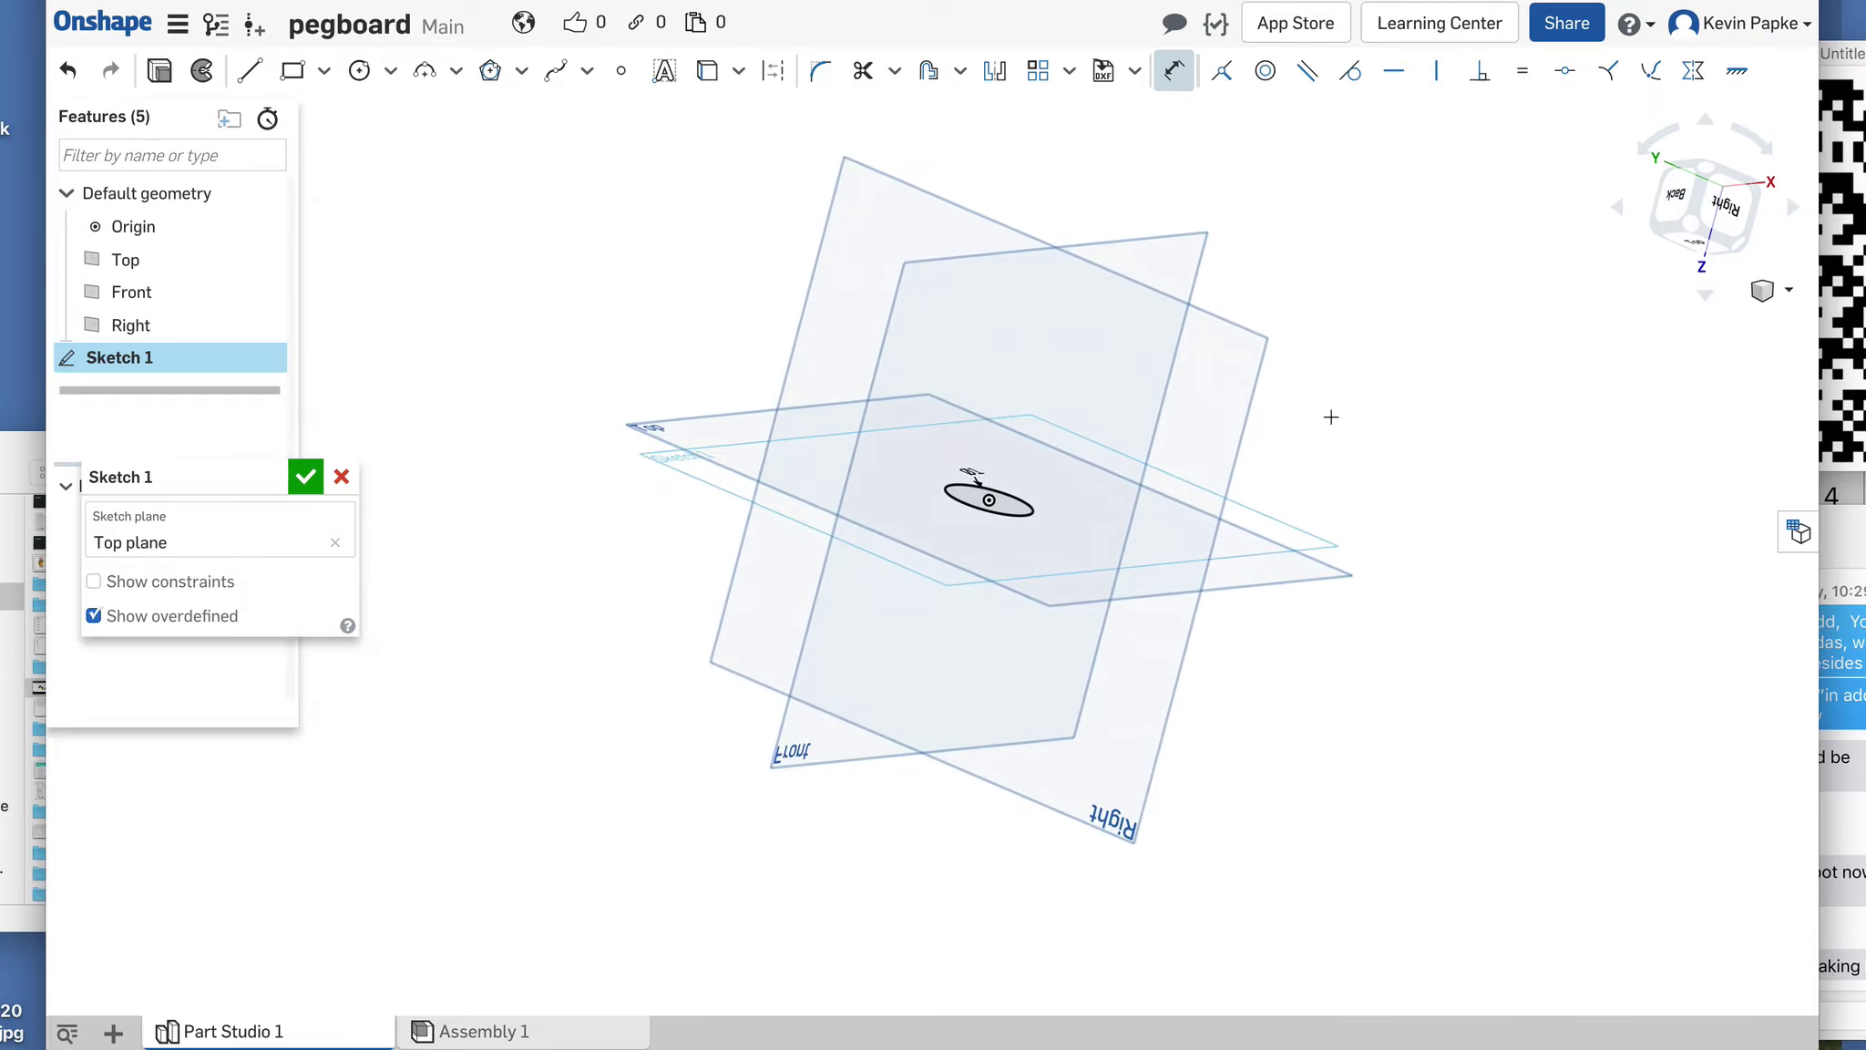
{"action": "left_click", "coordinate": [1786, 289]}
{"action": "left_click", "coordinate": [1680, 321]}
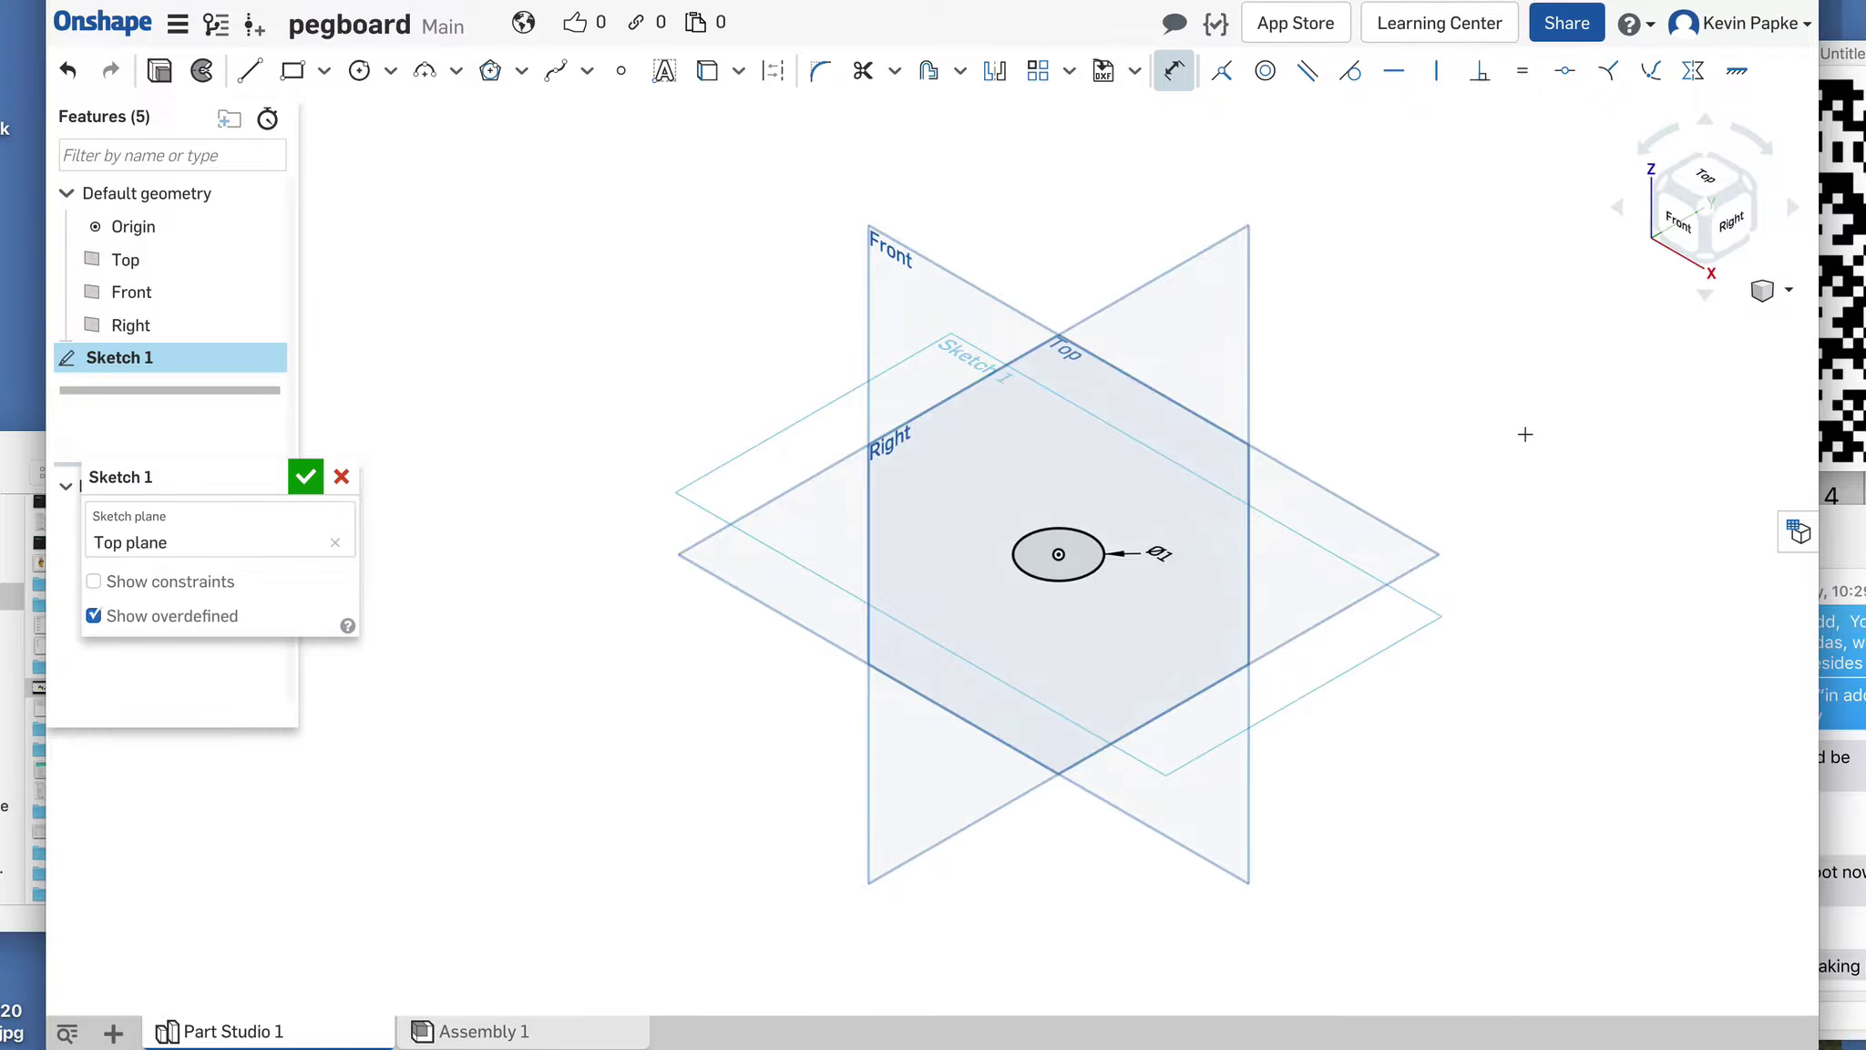
Step: Extrude the circle sketch as a new solid with a blind depth of 3 in
{"action": "scroll", "coordinate": [1184, 597], "scroll_direction": "up", "scroll_amount": 5}
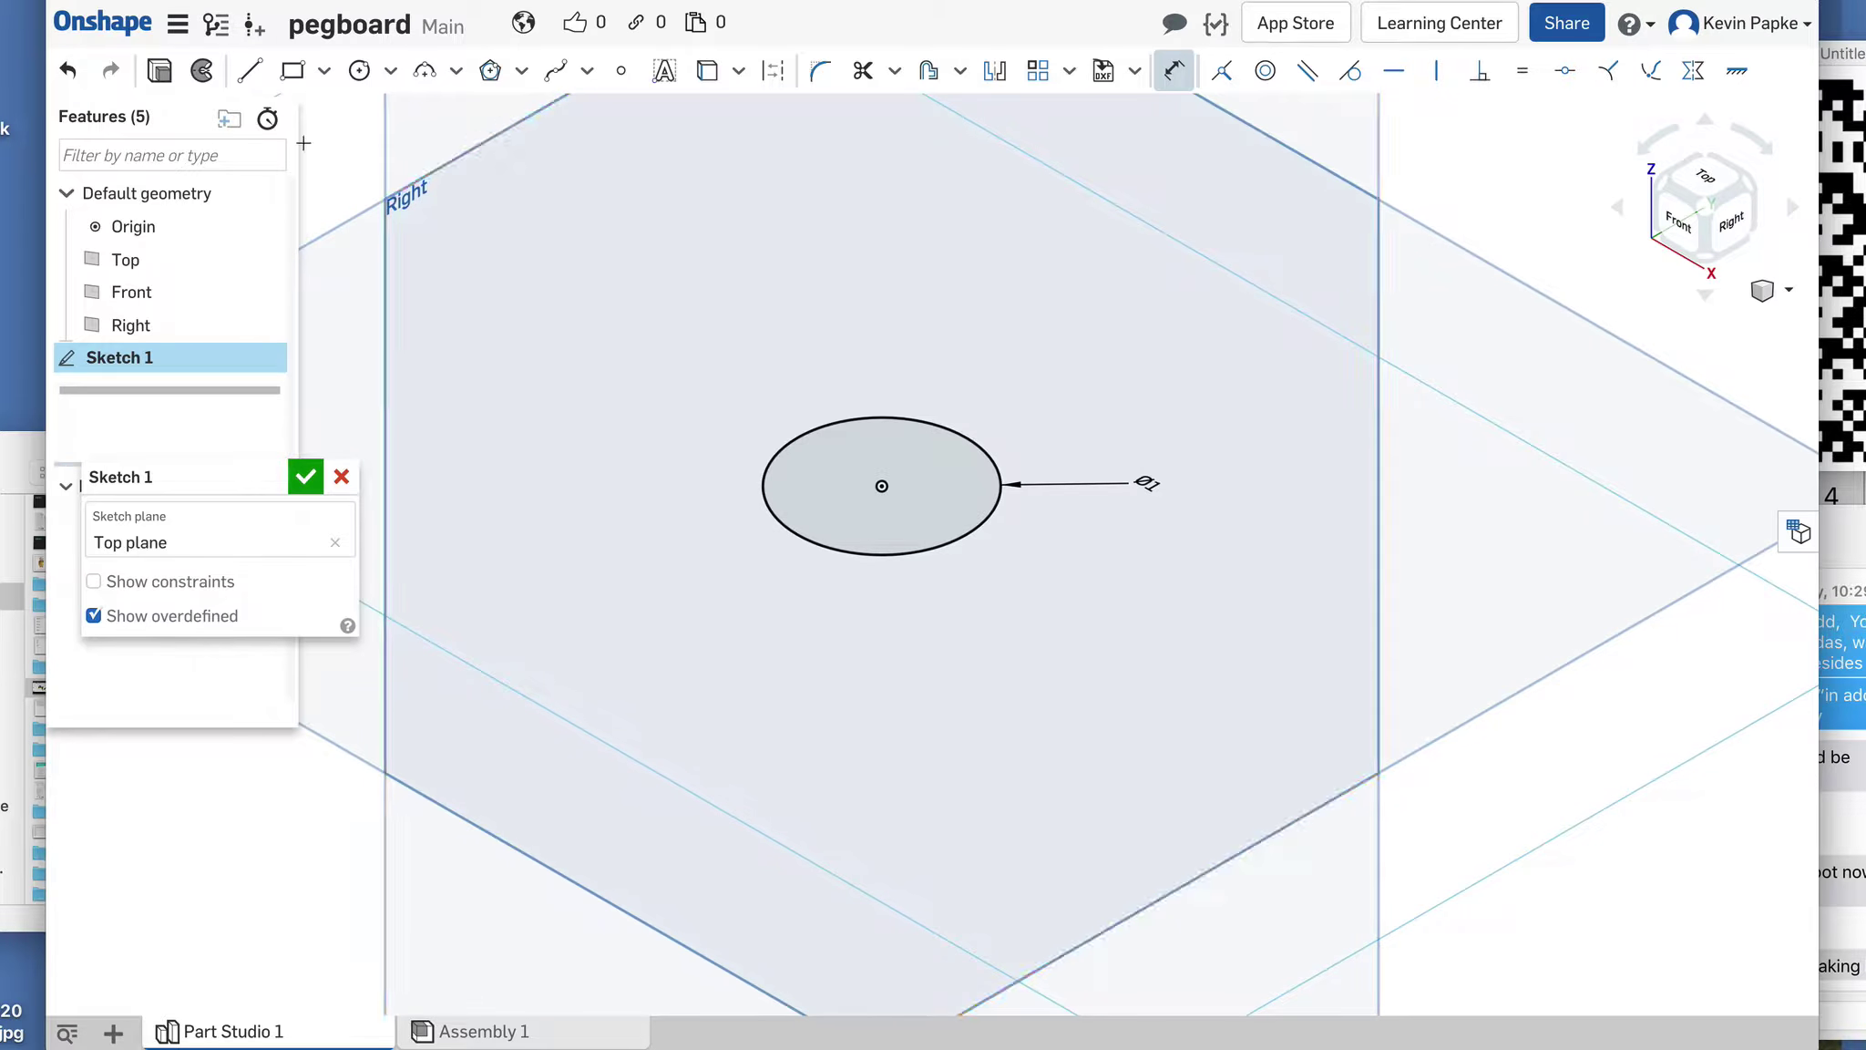
{"action": "left_click", "coordinate": [159, 71]}
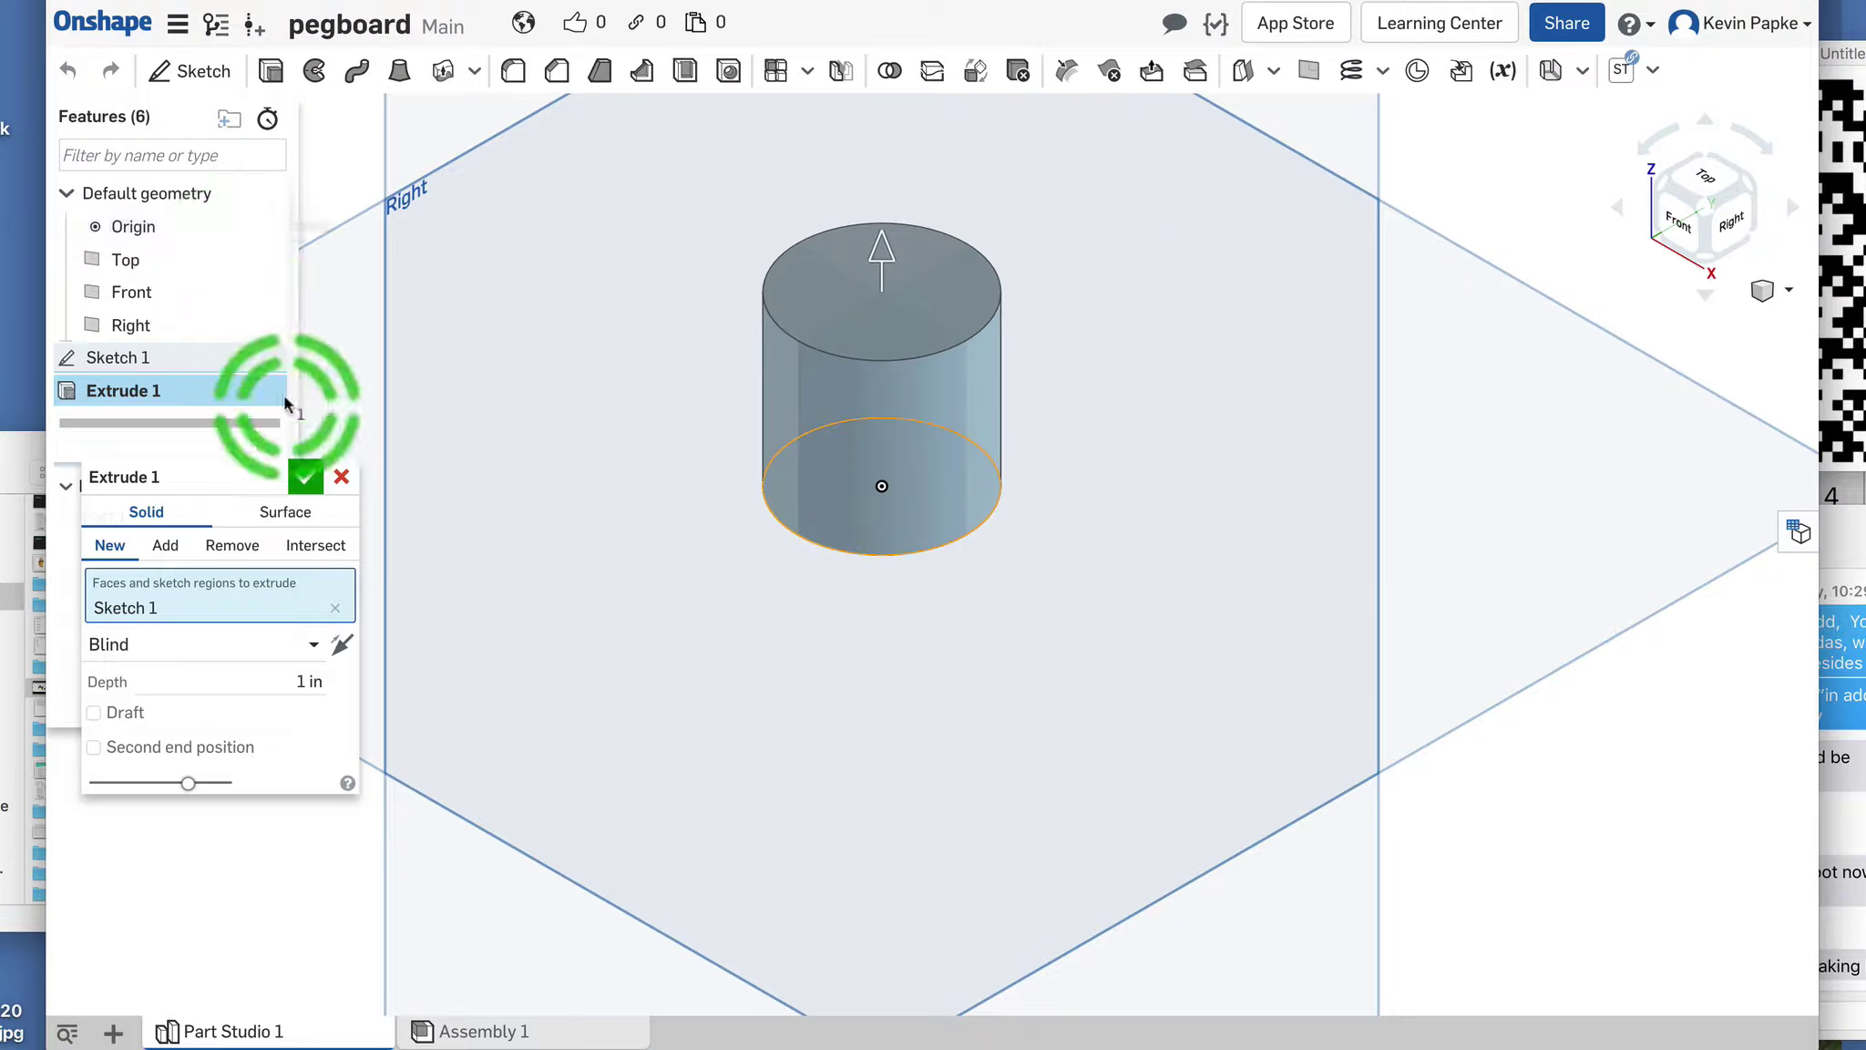
{"action": "left_click", "coordinate": [282, 680]}
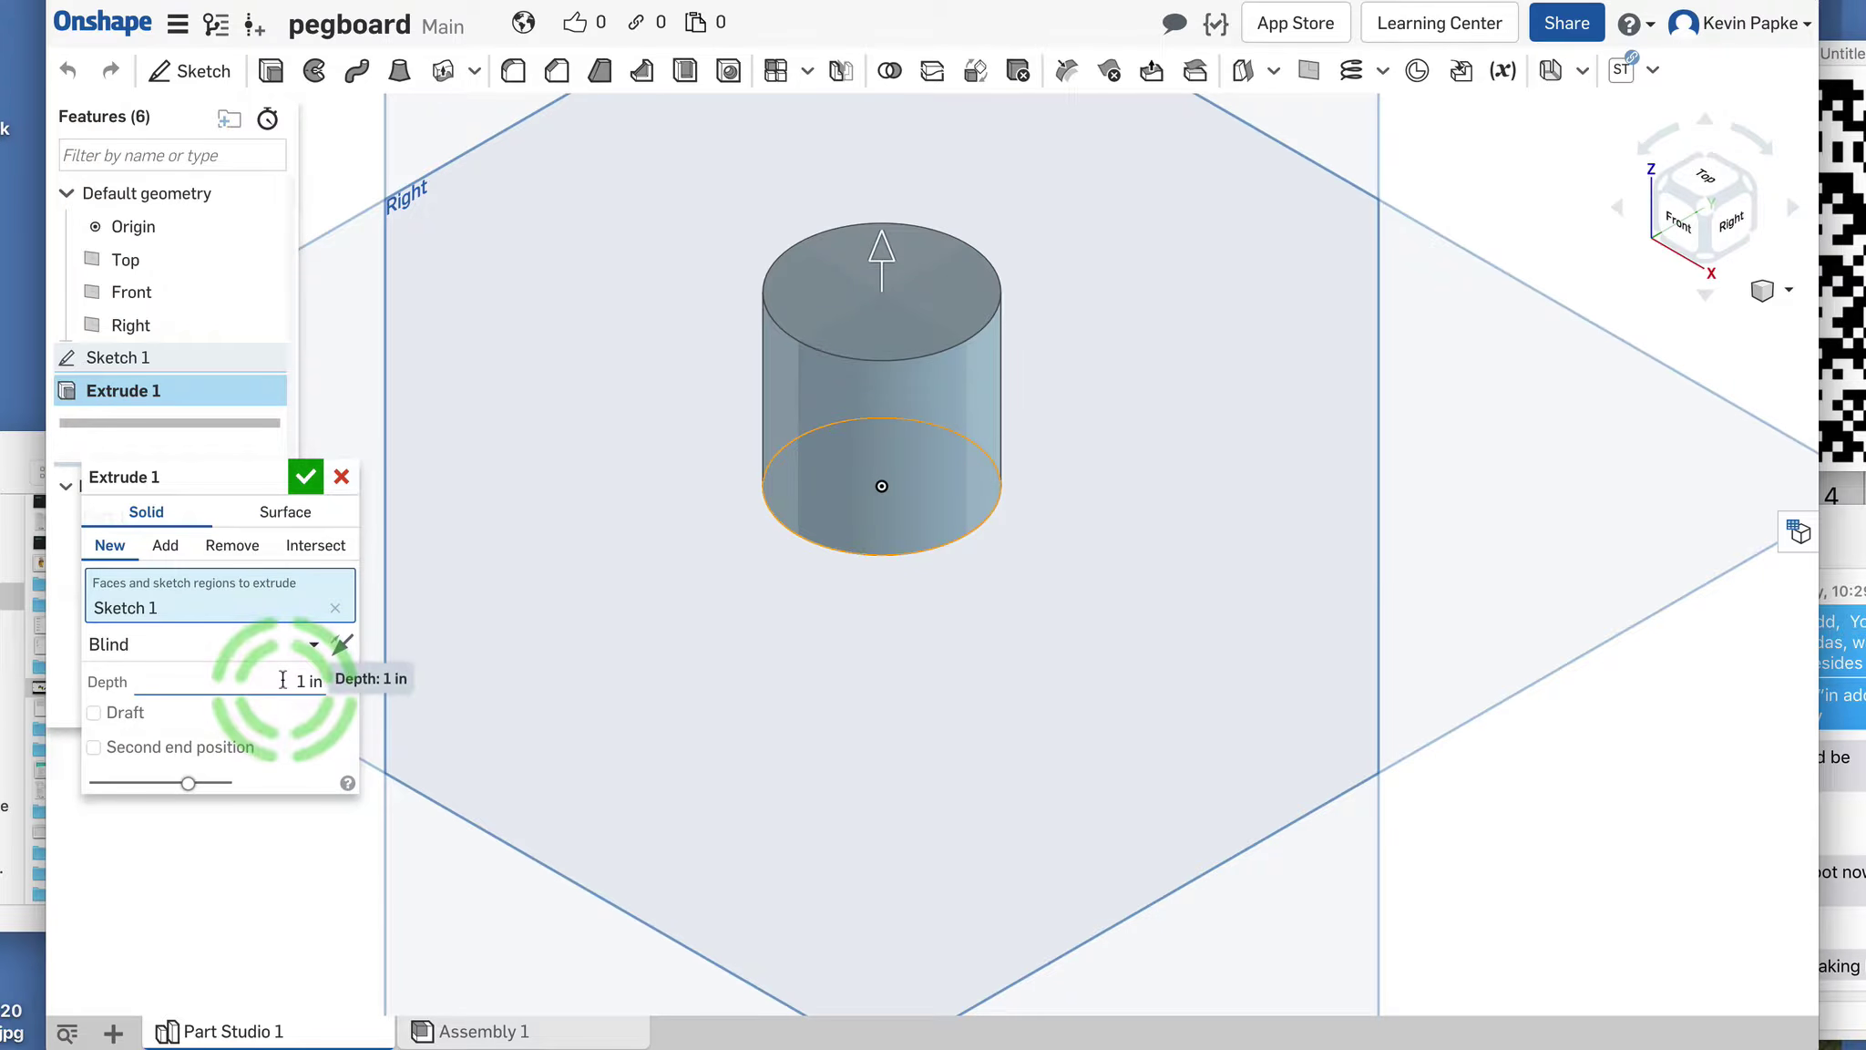
{"action": "type", "text": "3"}
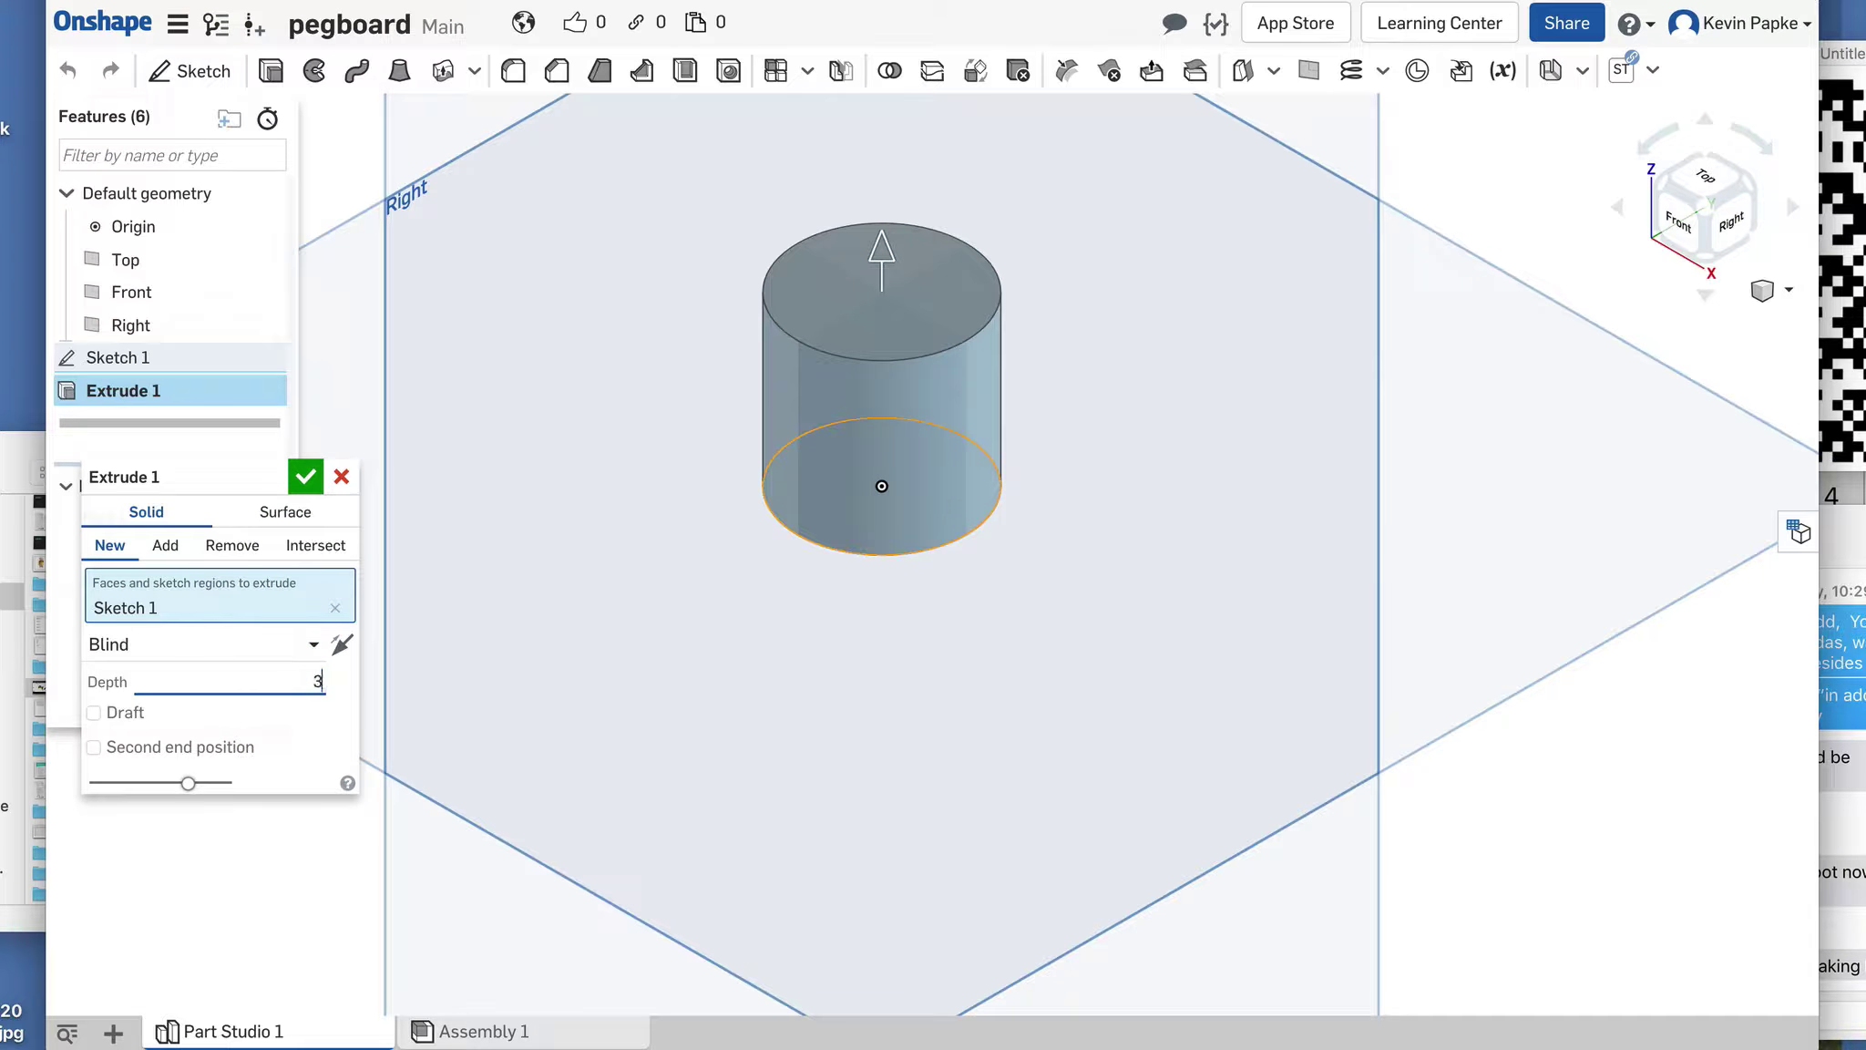
{"action": "key", "text": "Return"}
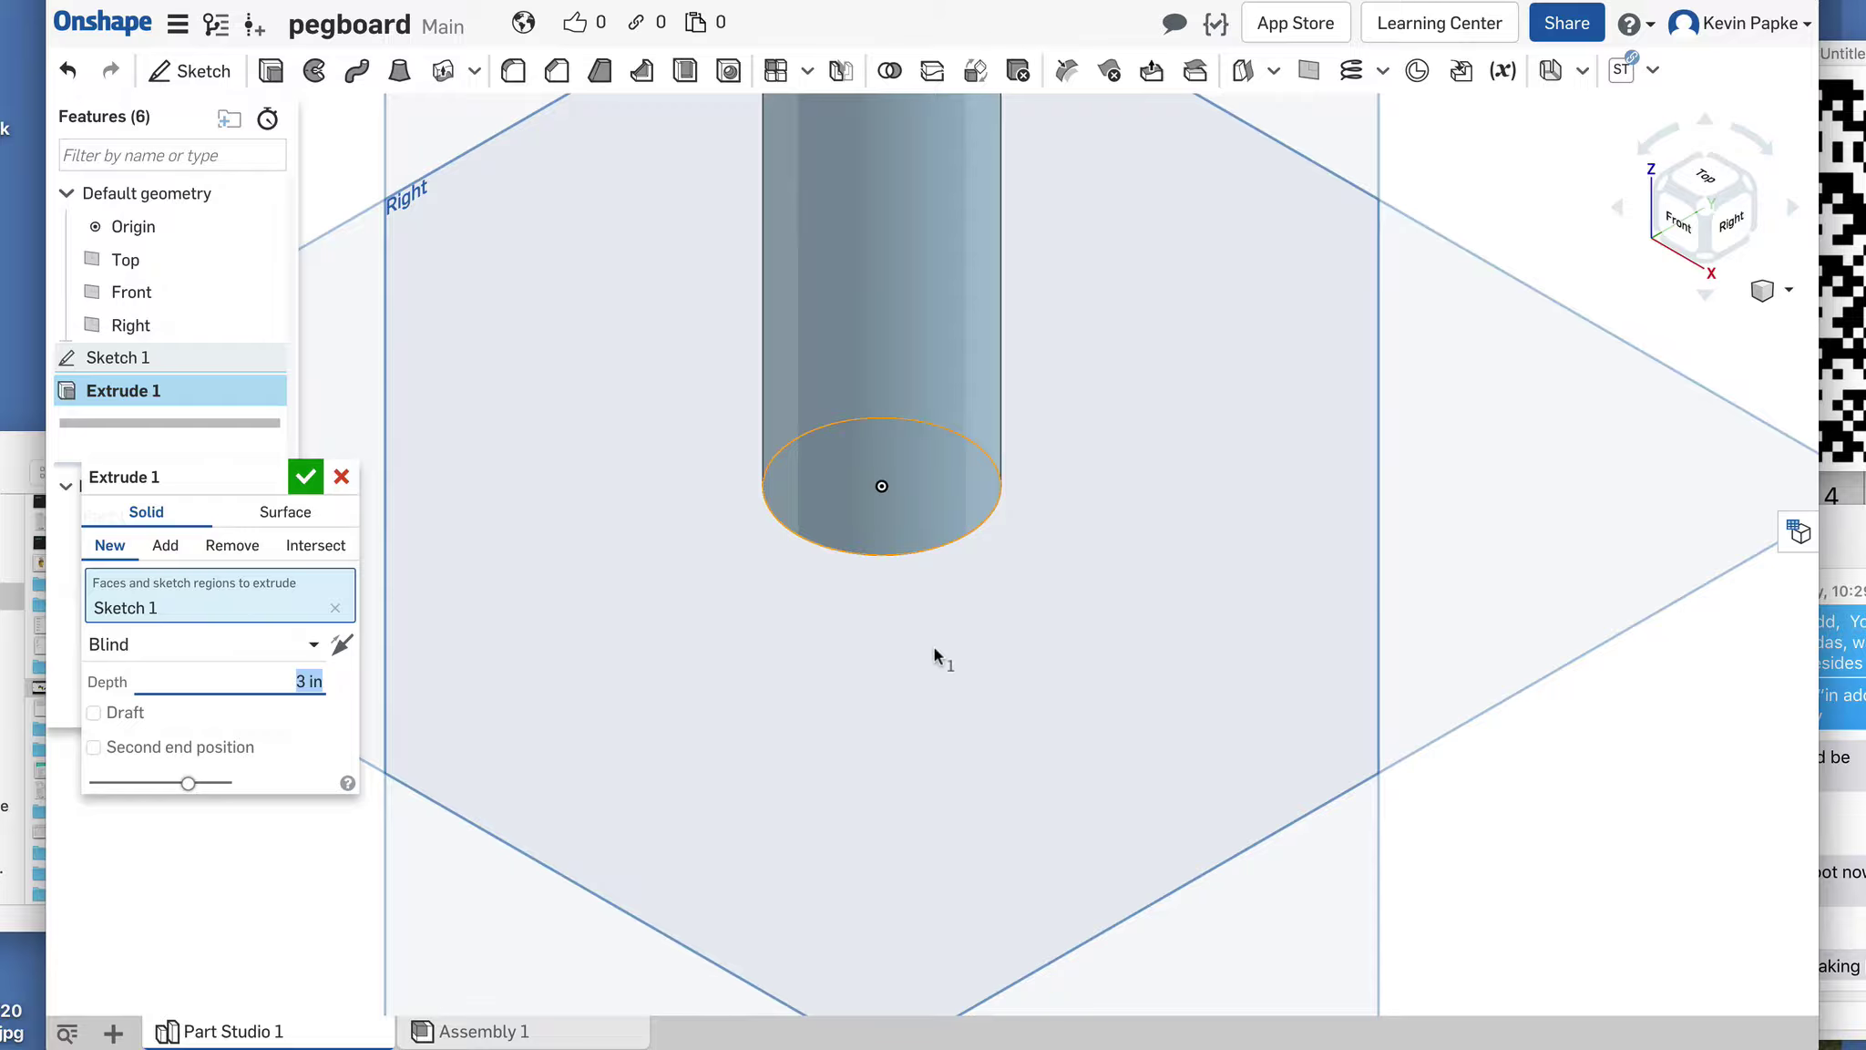
{"action": "scroll", "coordinate": [935, 647], "scroll_direction": "down", "scroll_amount": 5}
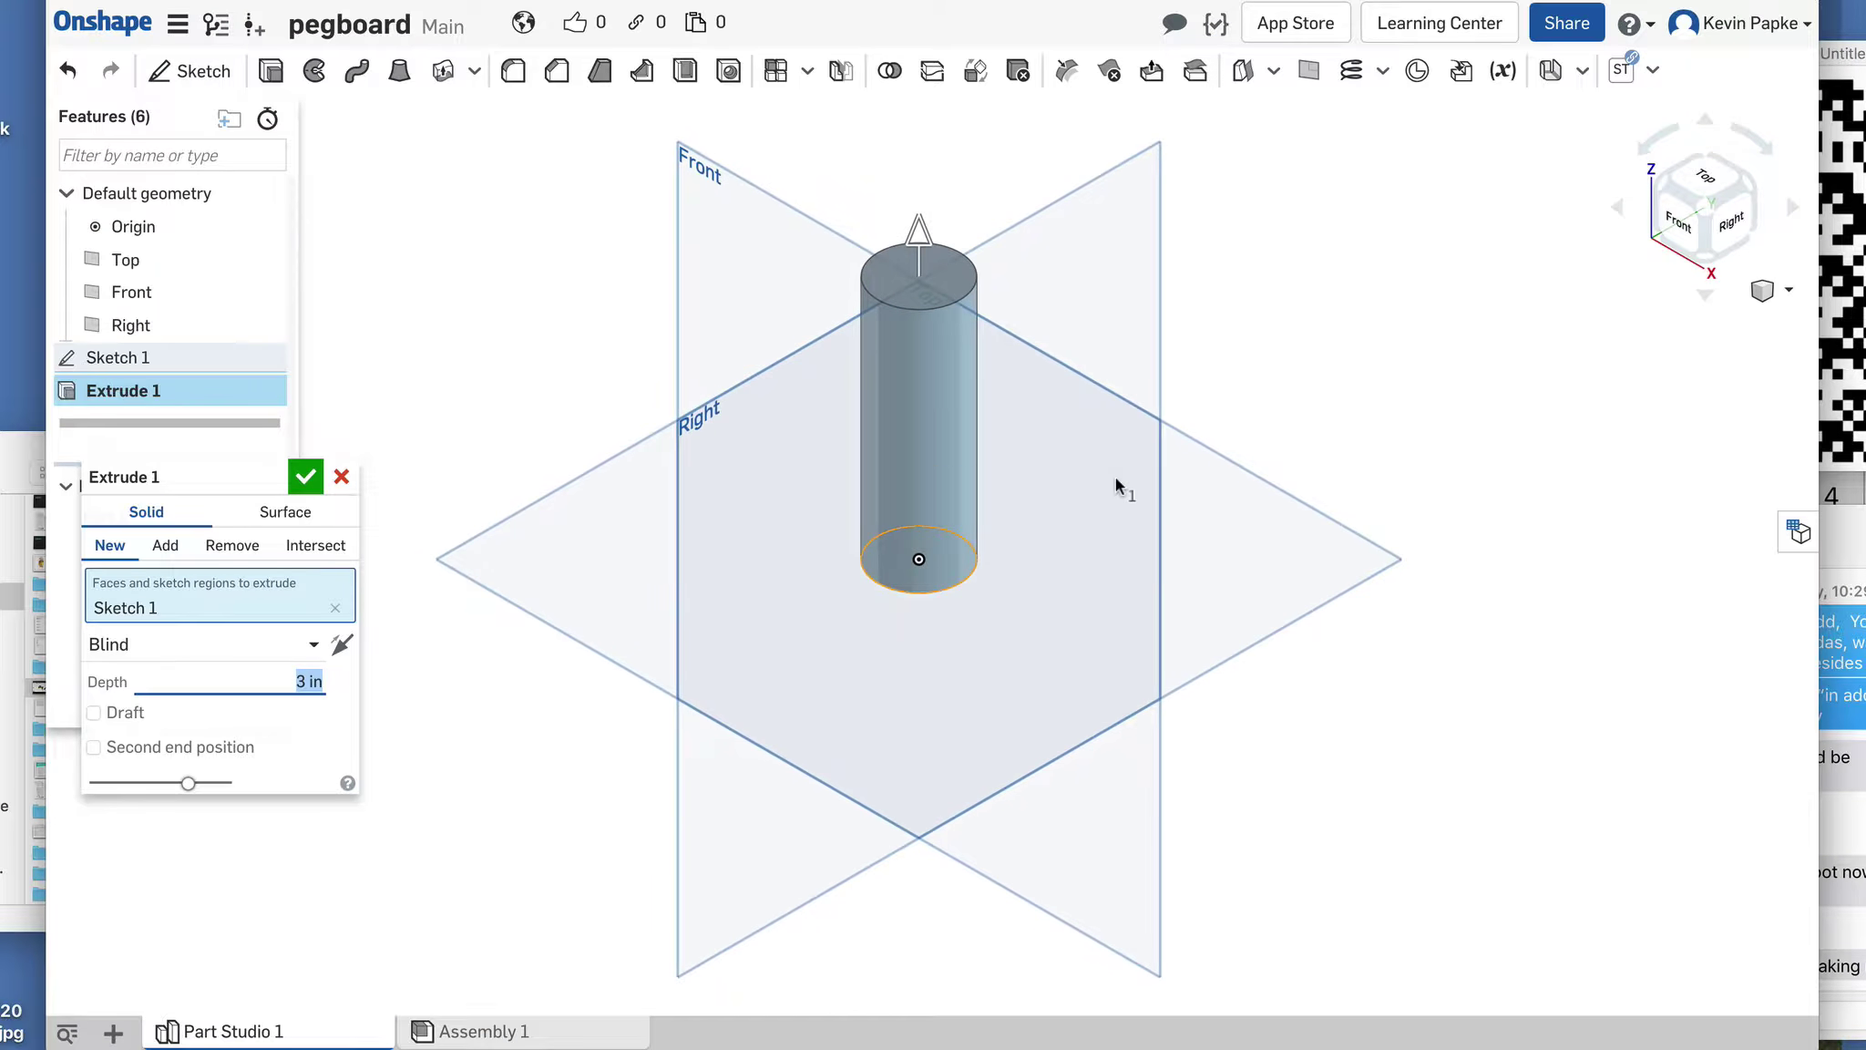
{"action": "middle_click_drag", "start_coordinate": [1115, 476], "coordinate": [1099, 536]}
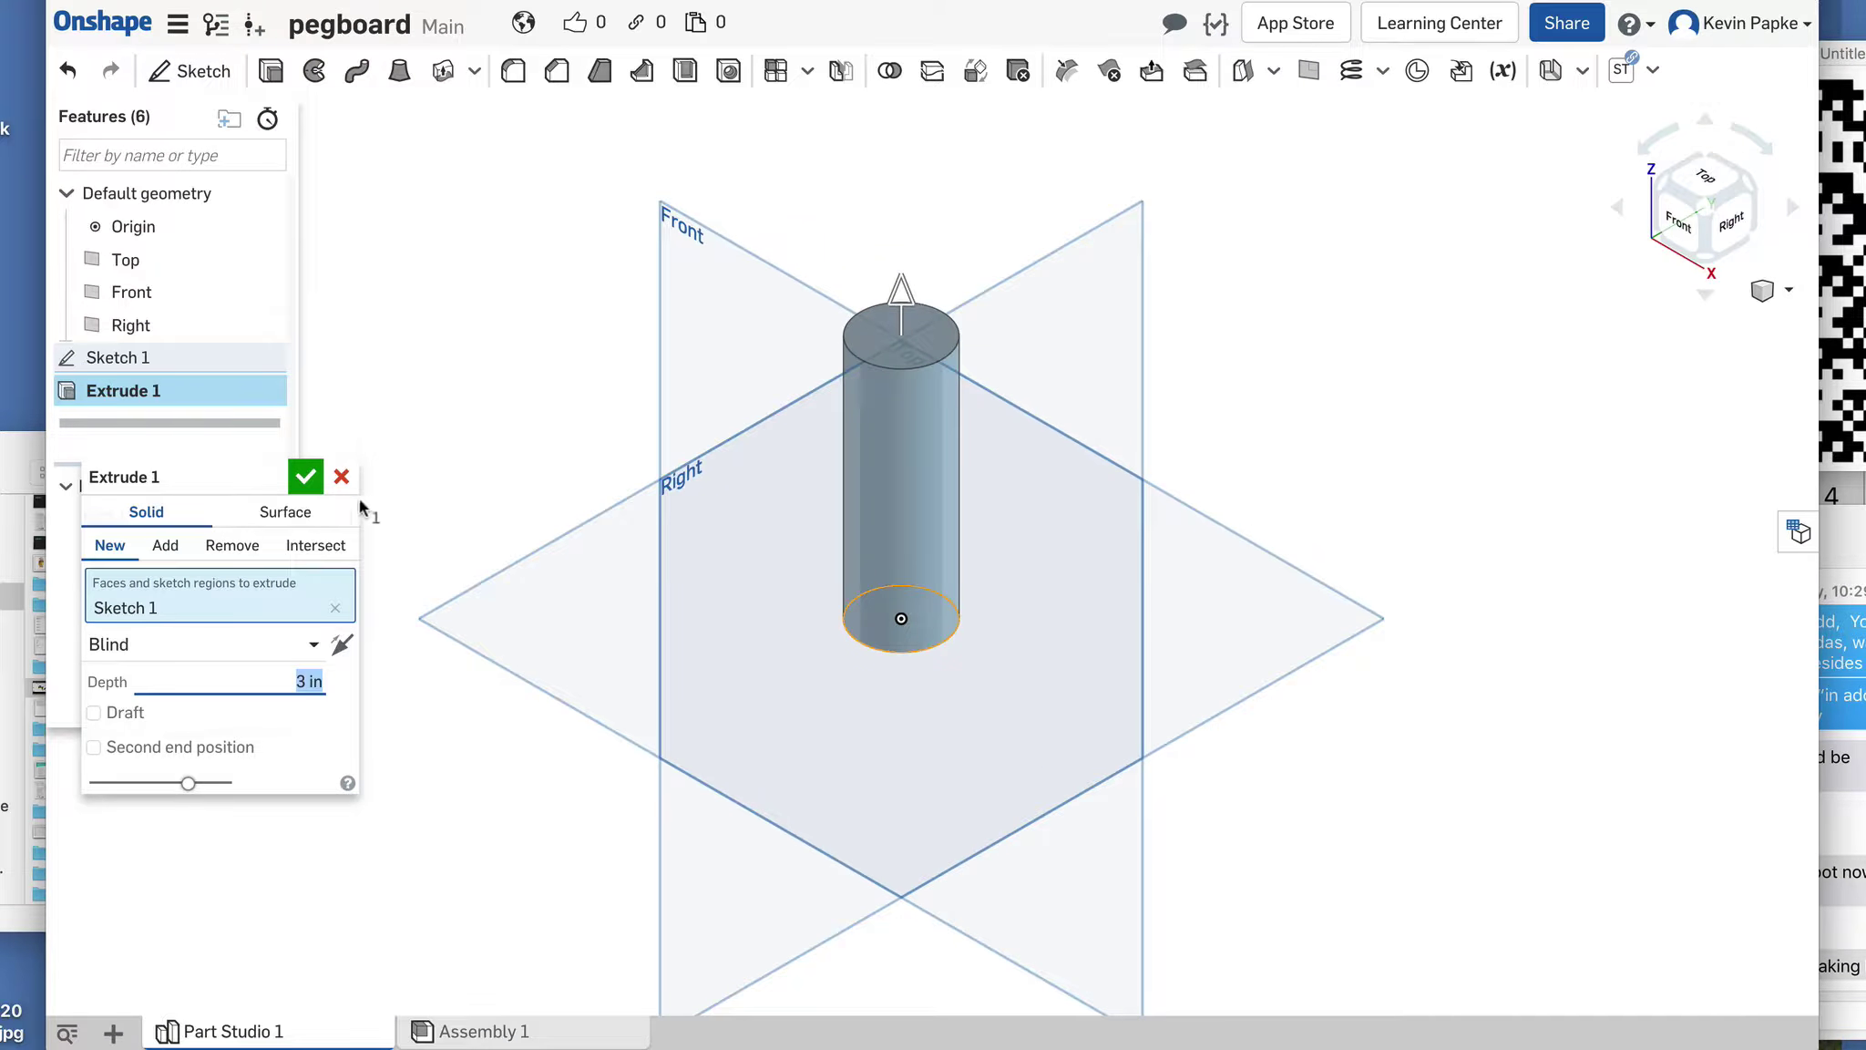
{"action": "left_click", "coordinate": [306, 478]}
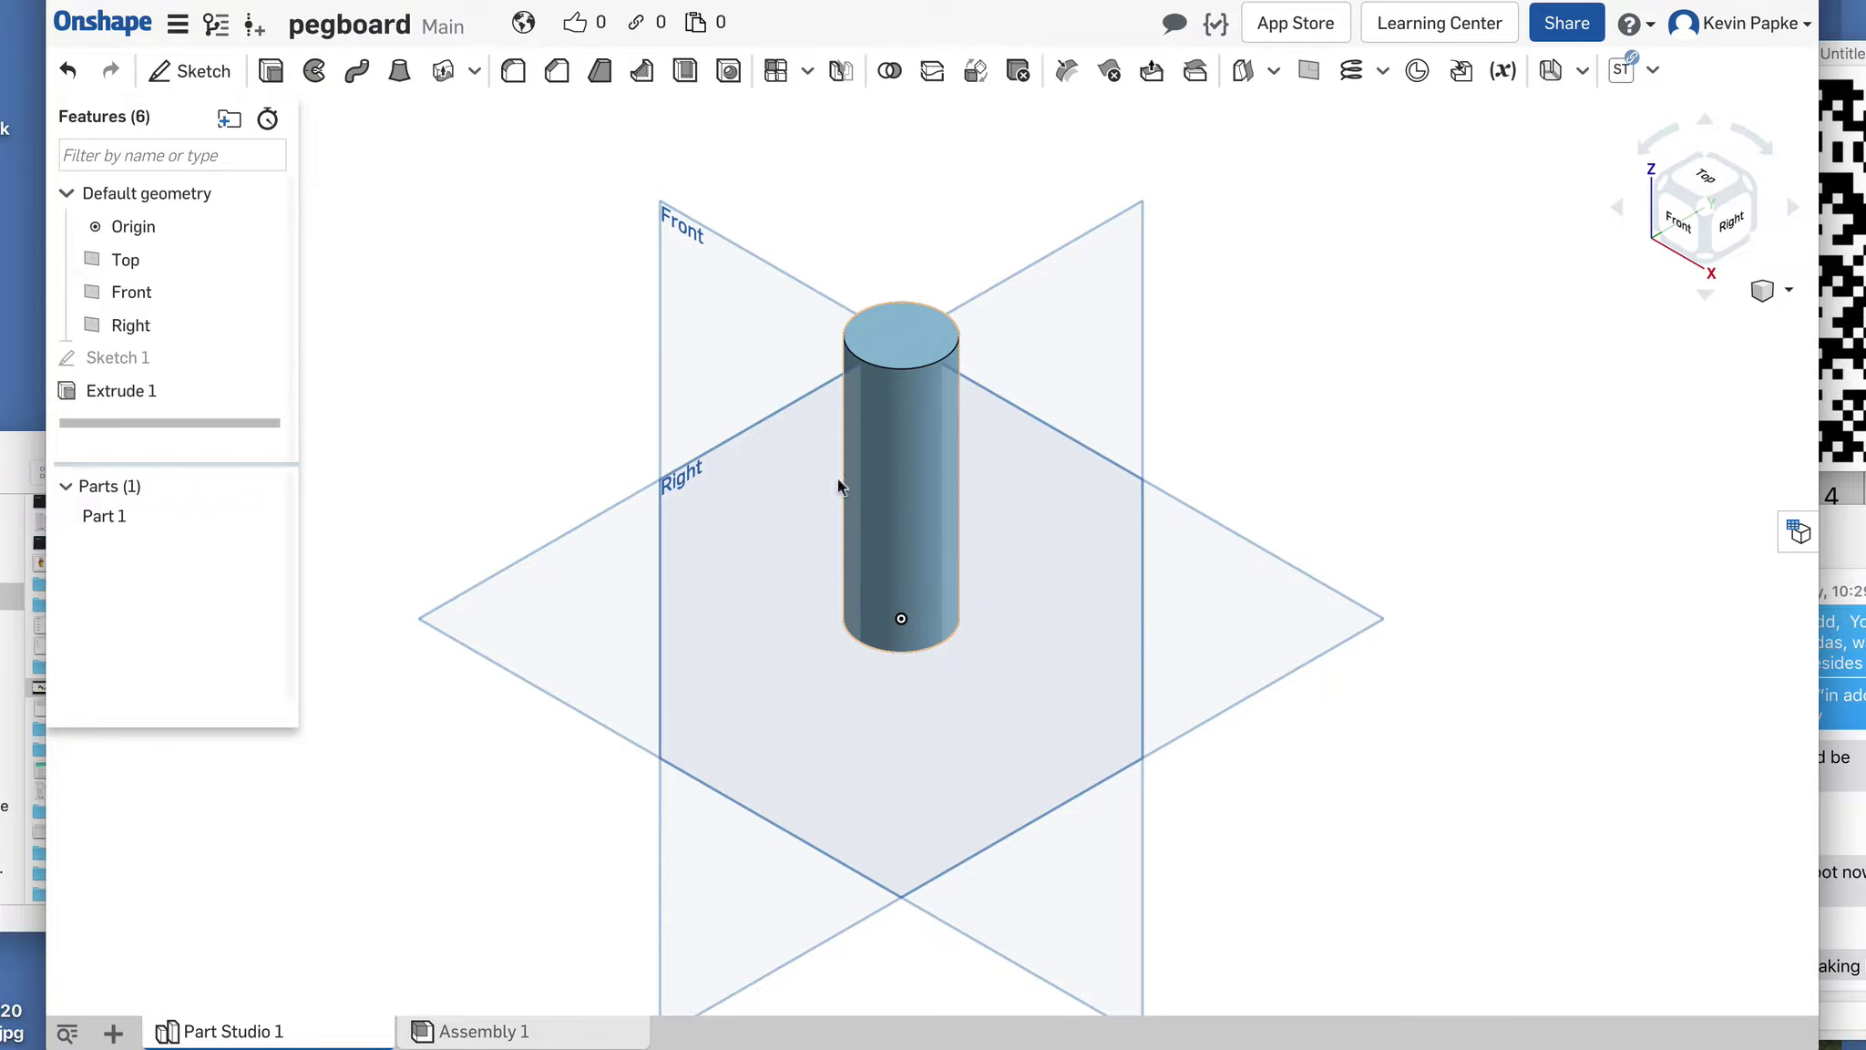
Step: Change the cylinder part's appearance to red (FF0000)
{"action": "right_click", "coordinate": [901, 493]}
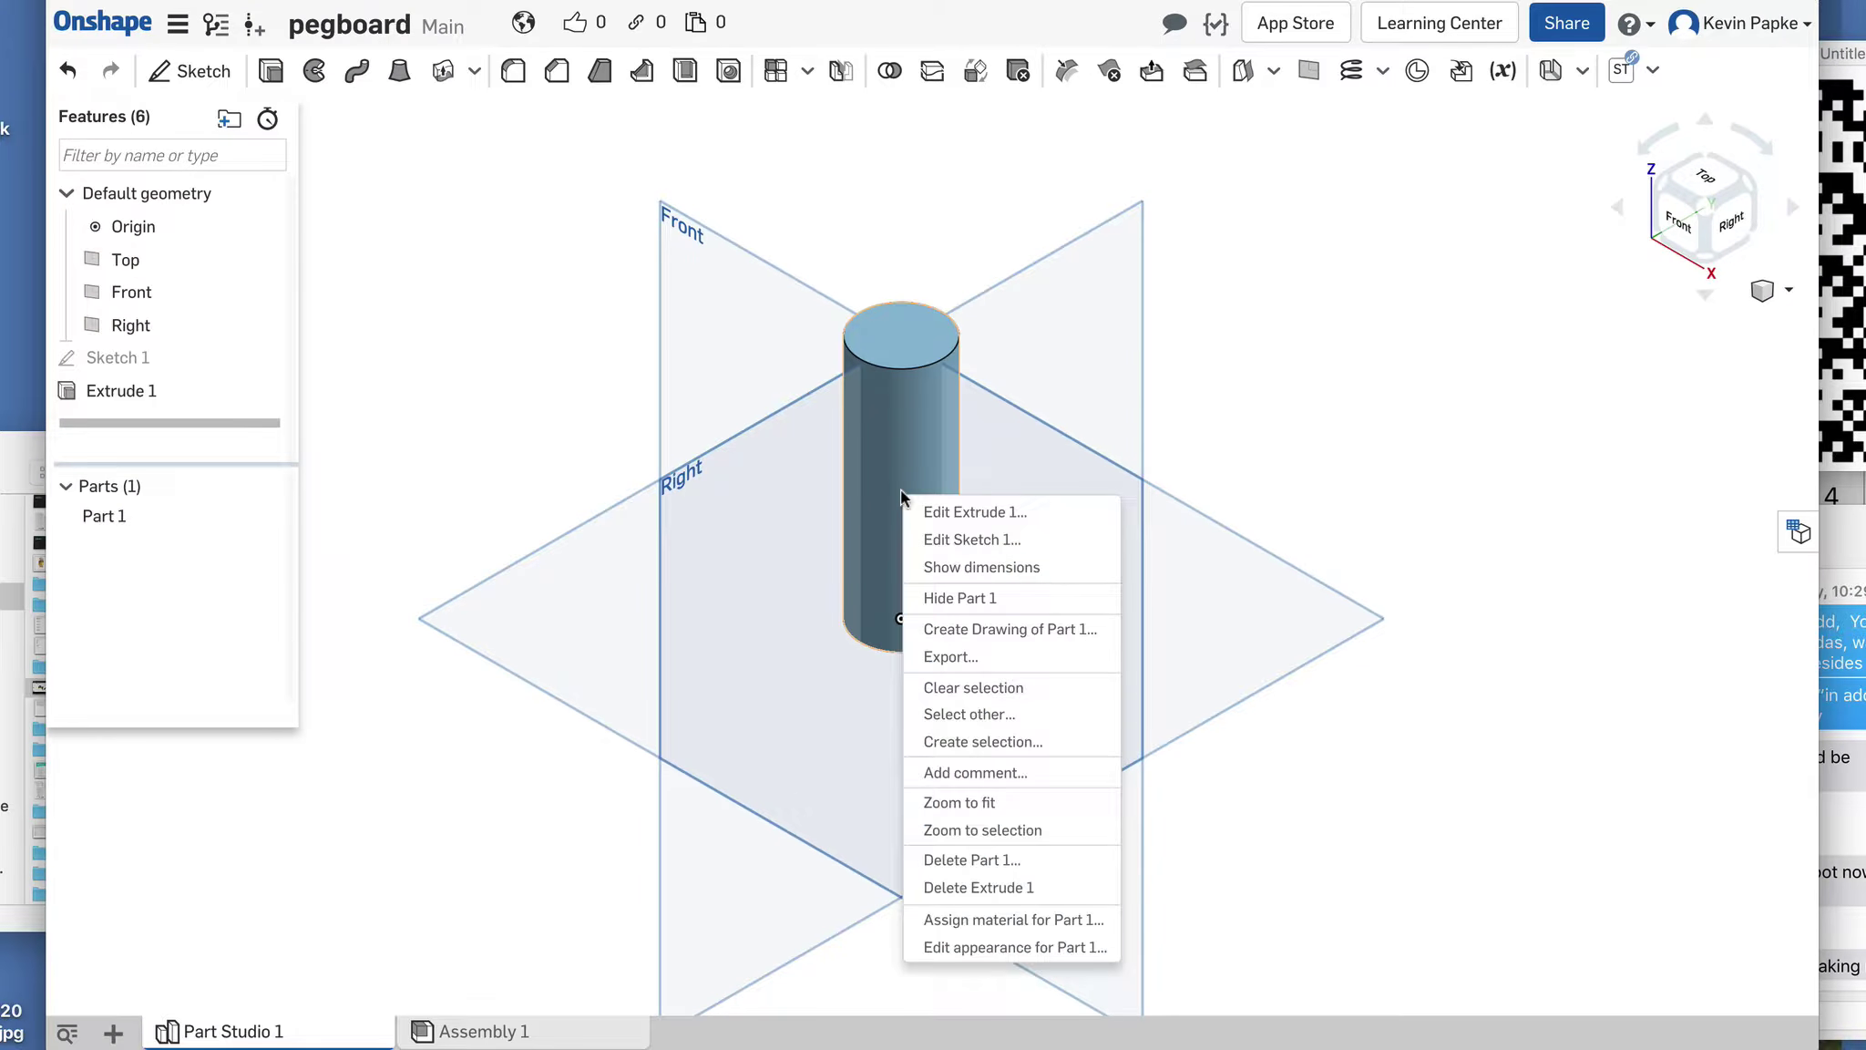
{"action": "left_click", "coordinate": [1052, 948]}
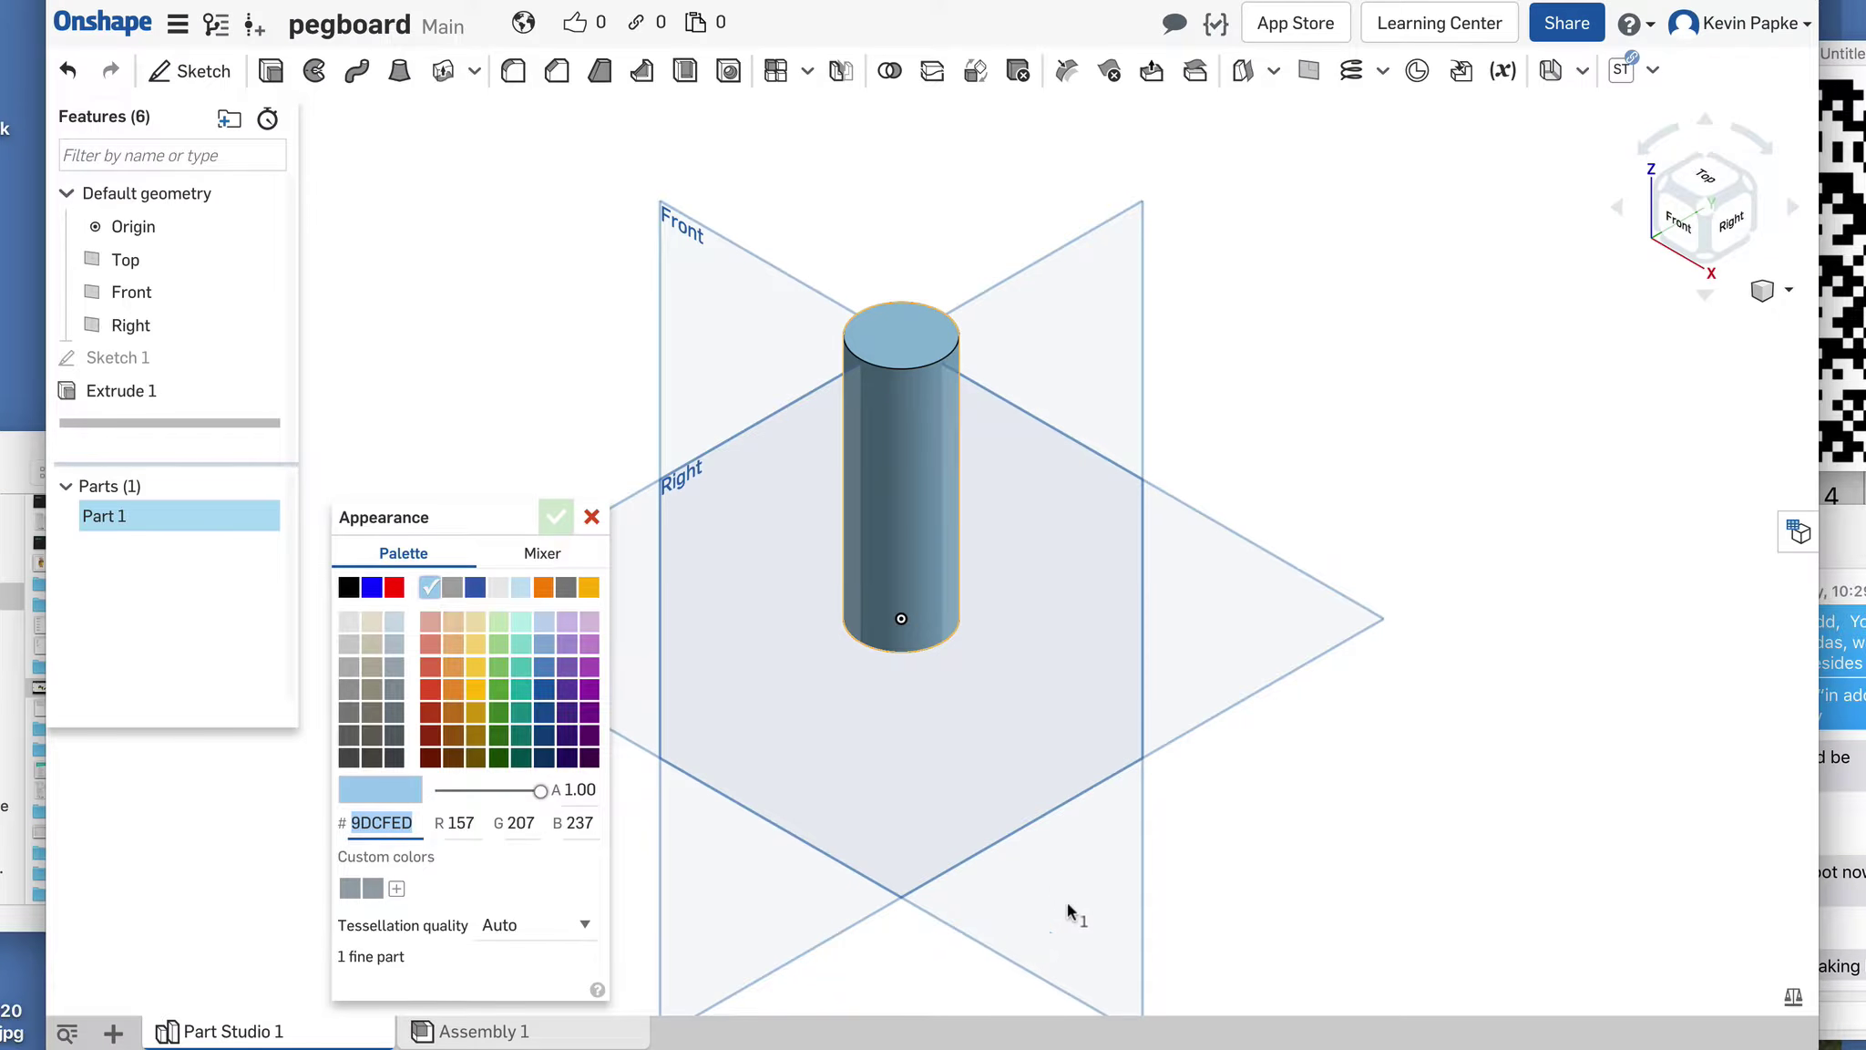
{"action": "left_click", "coordinate": [394, 589]}
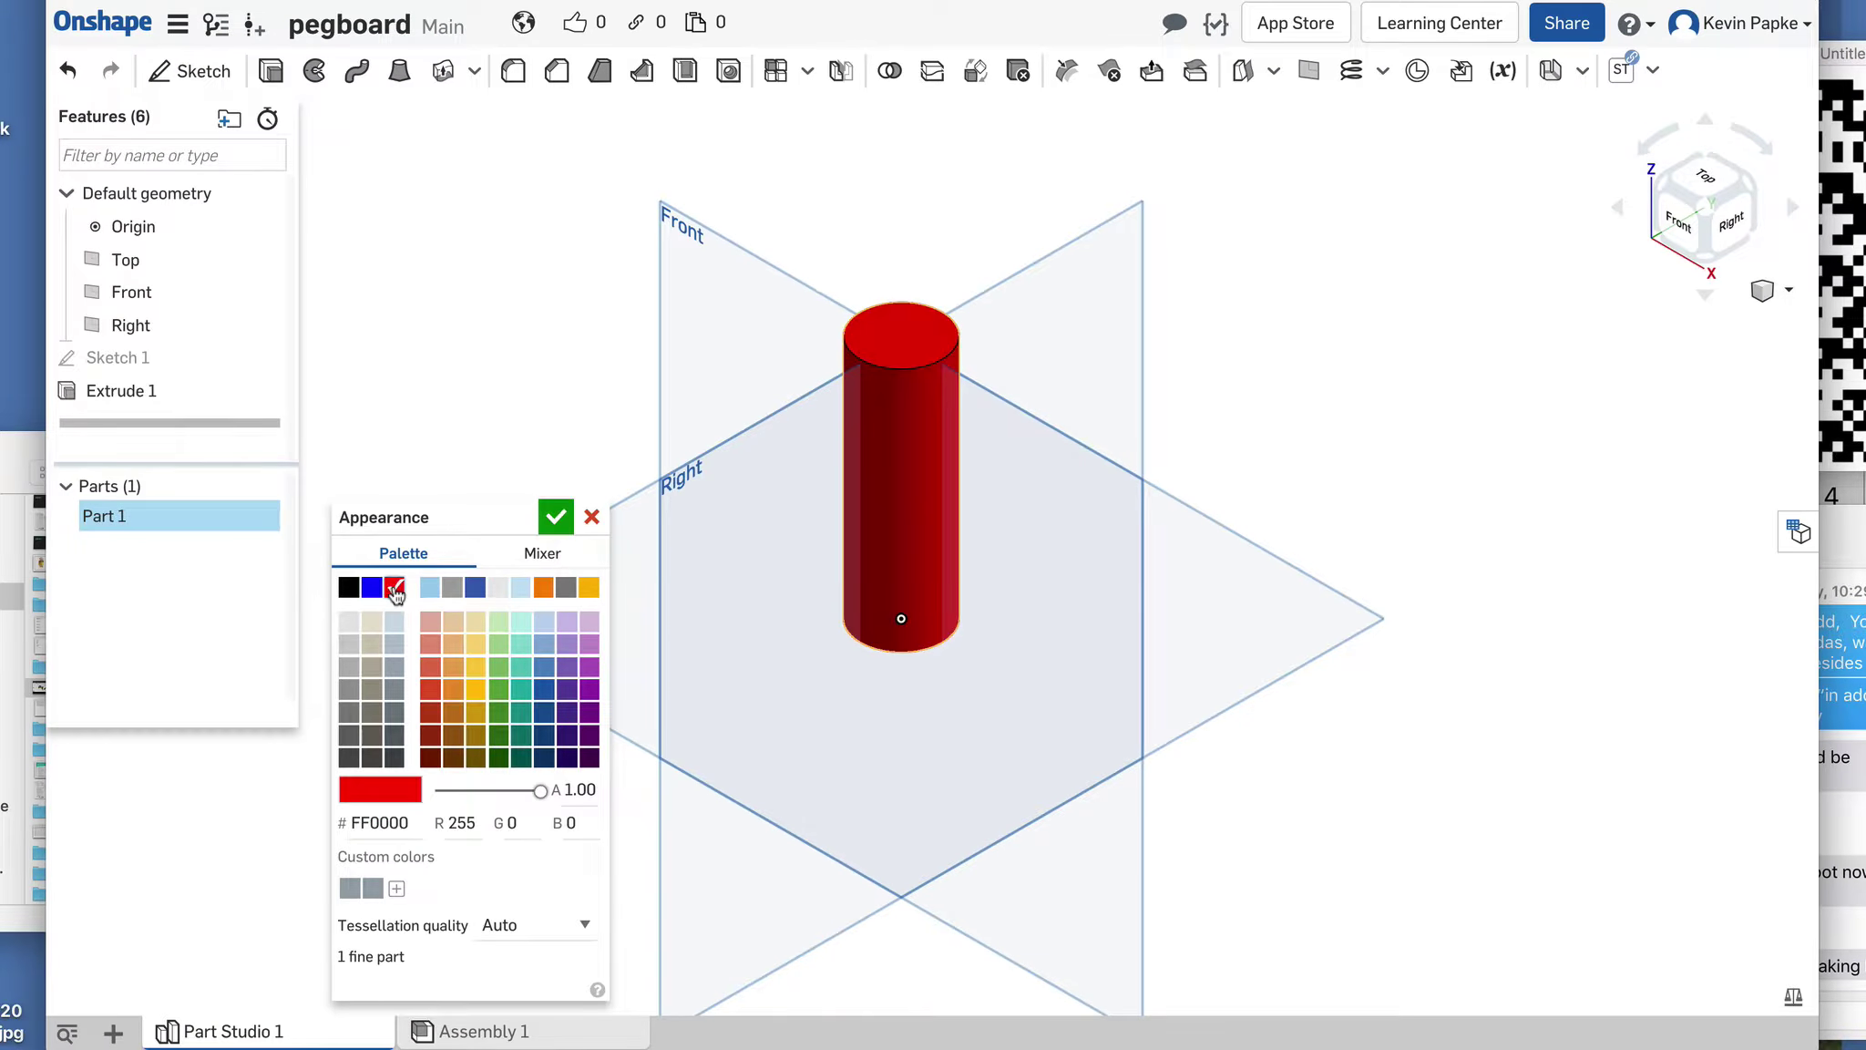
{"action": "left_click", "coordinate": [557, 519]}
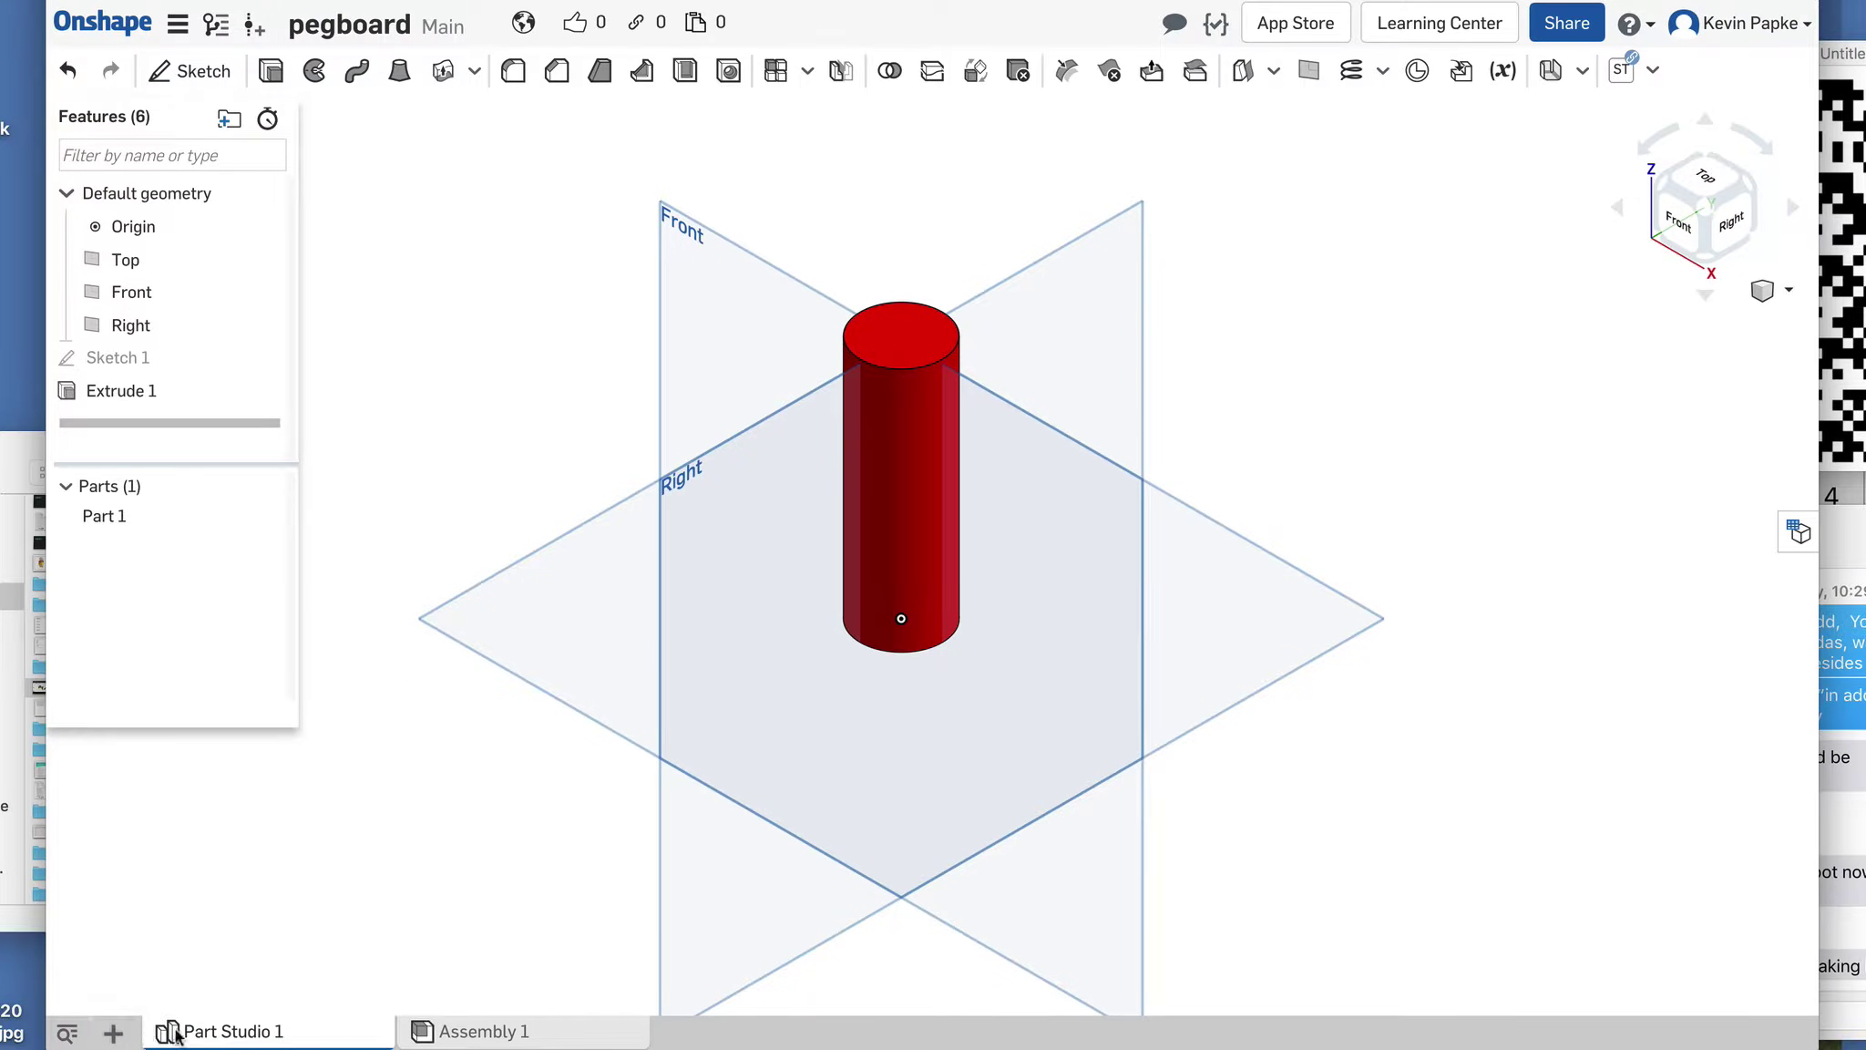
Step: Rename the Part Studio holding the red cylinder as "red peg"
{"action": "mouse_move", "coordinate": [235, 1033]}
{"action": "right_click", "coordinate": [241, 1036]}
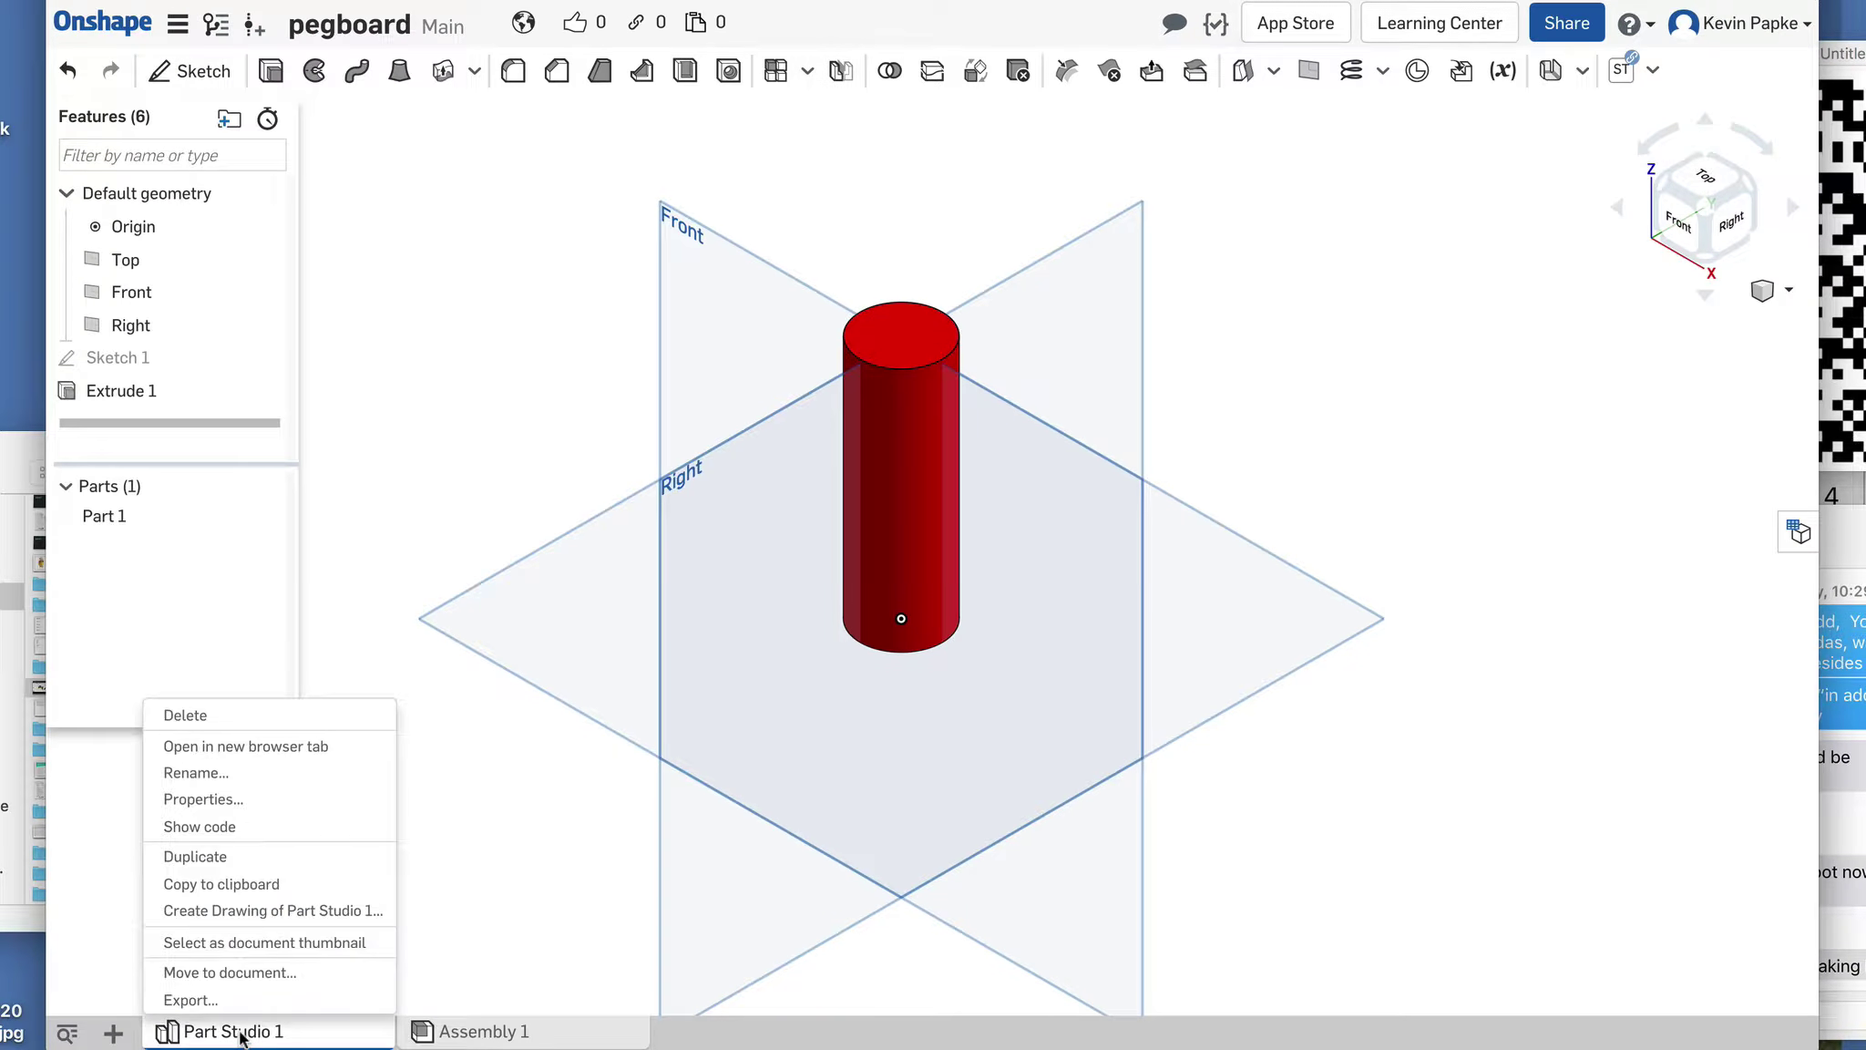
{"action": "left_click", "coordinate": [223, 779]}
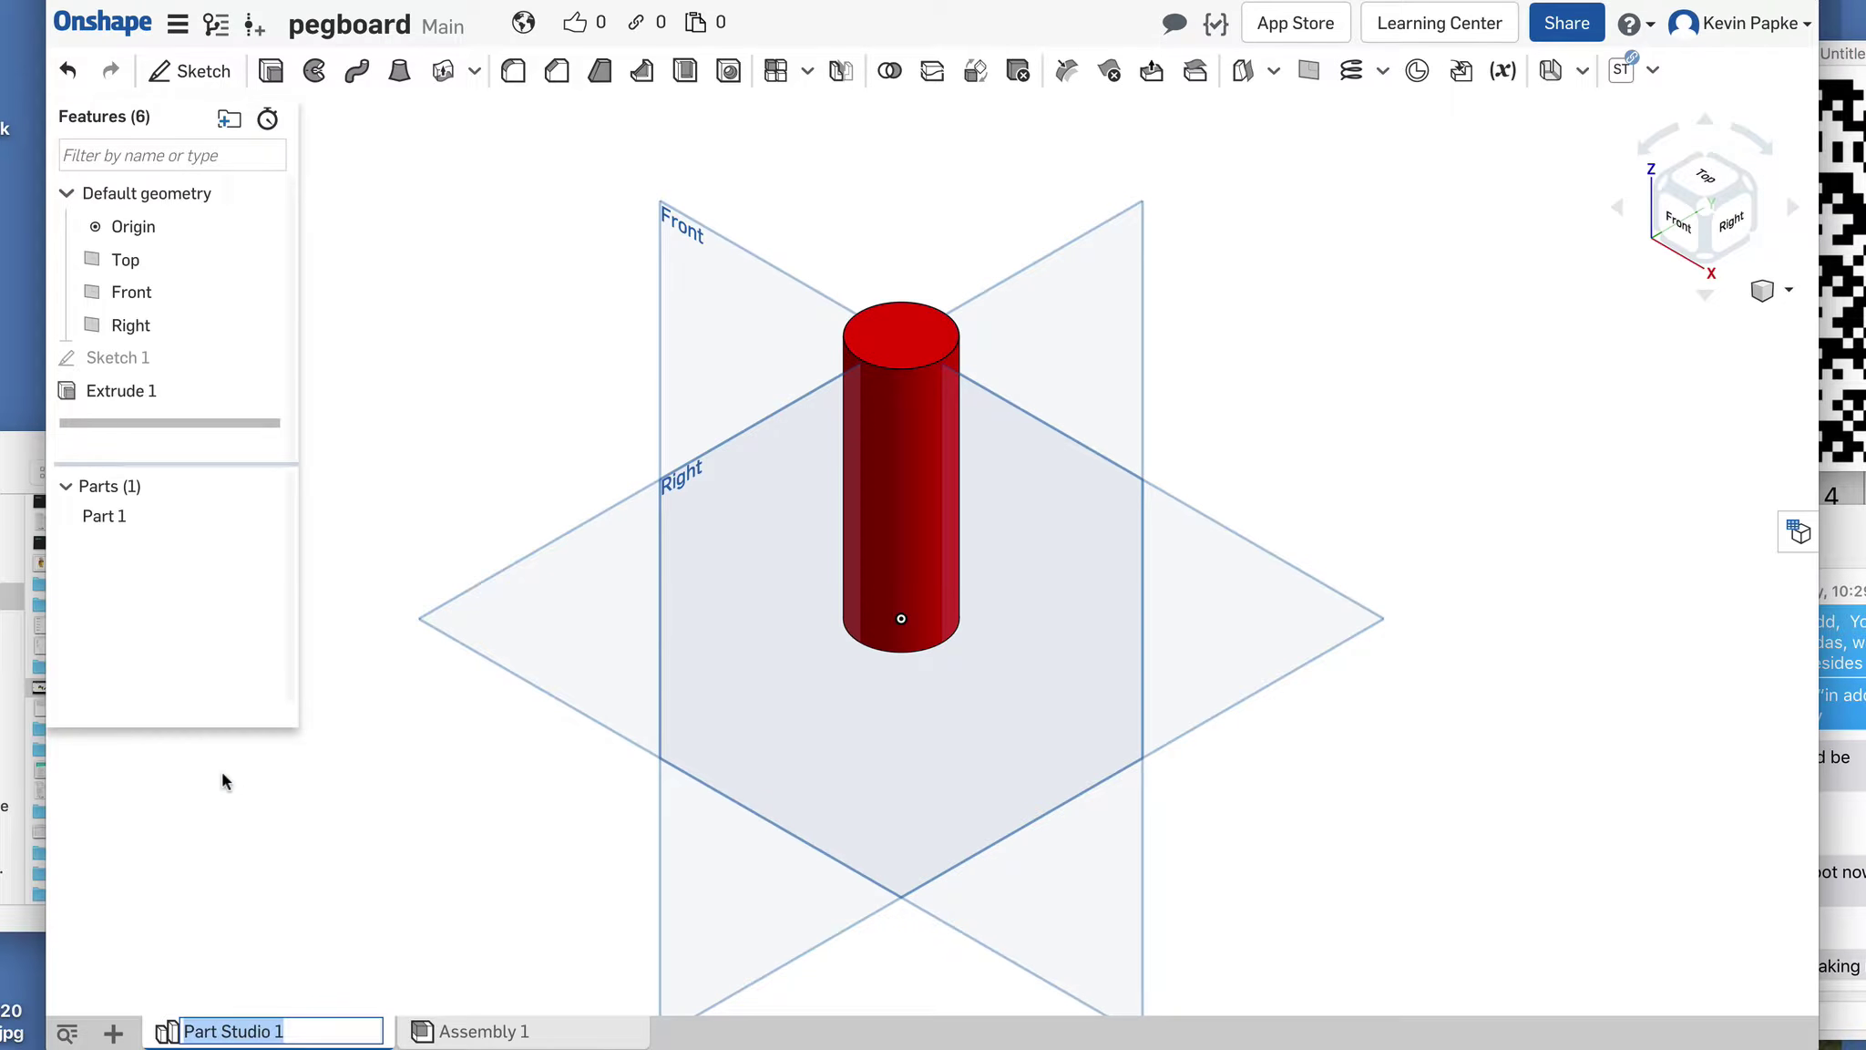
{"action": "type", "text": "re"}
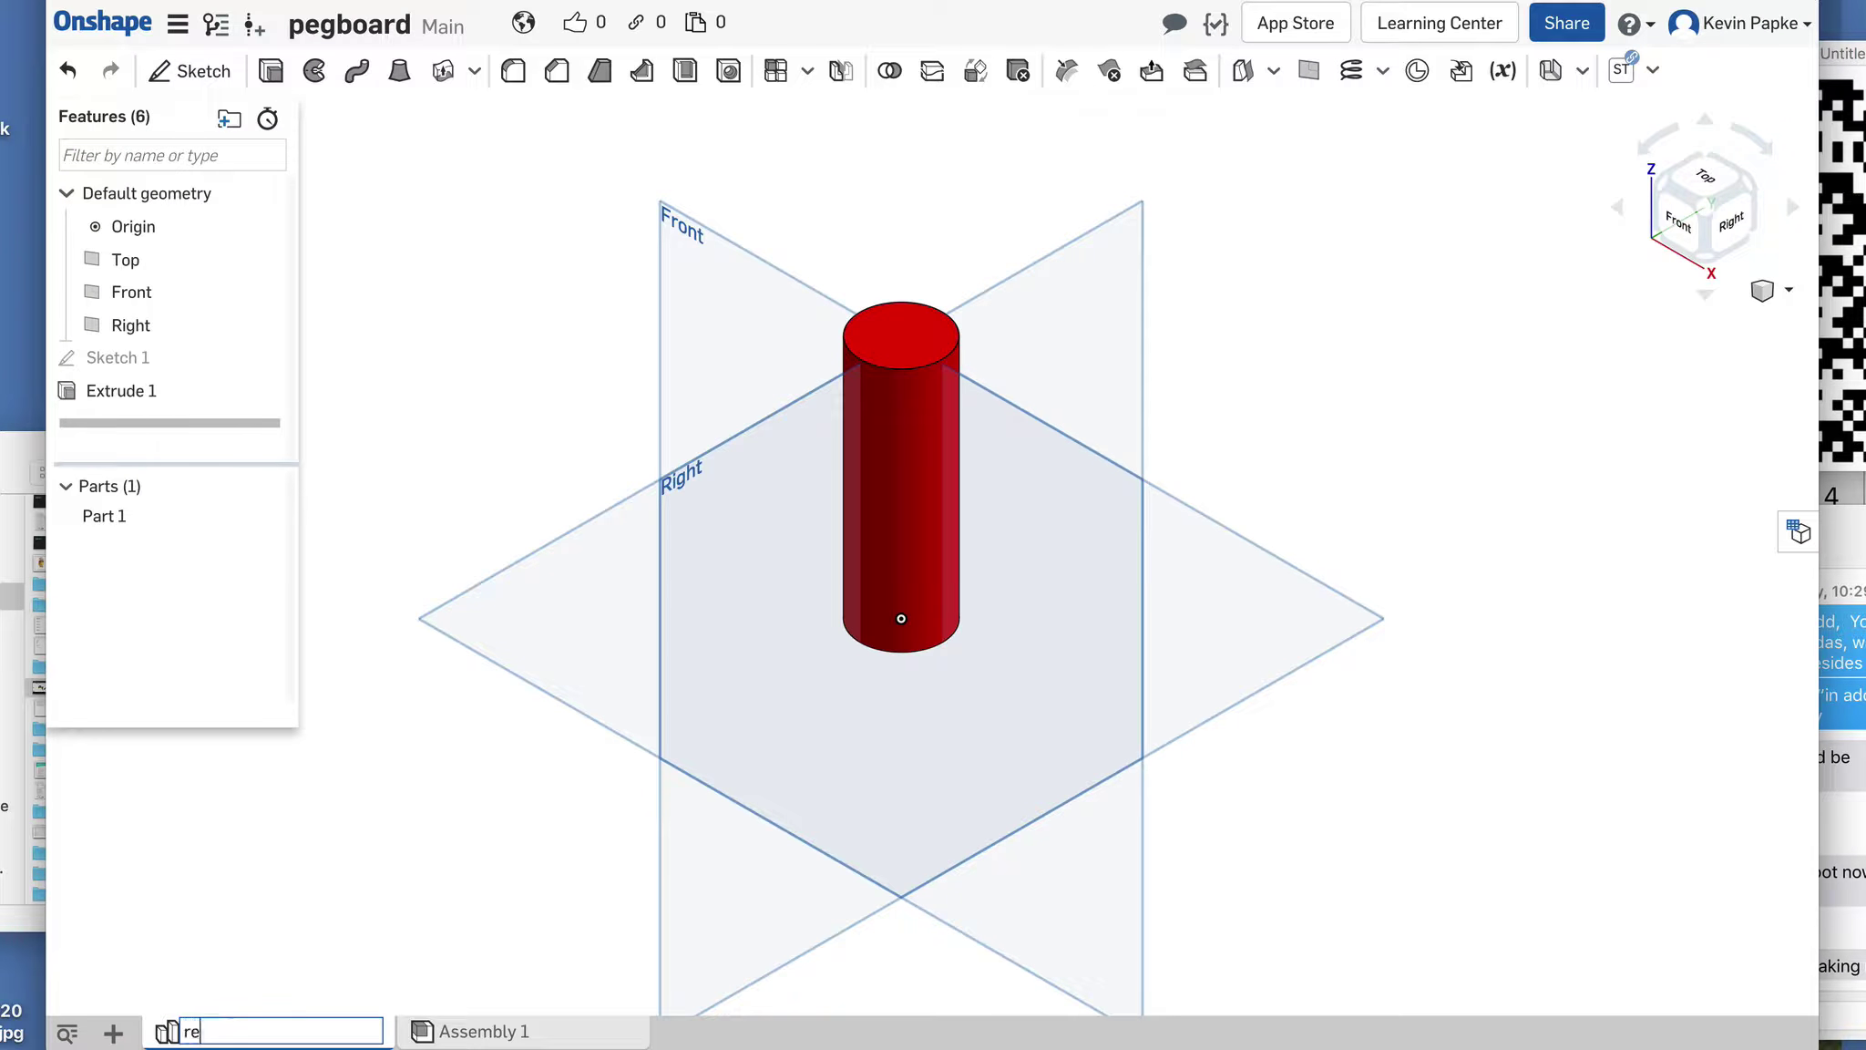
{"action": "type", "text": "d peg"}
{"action": "key", "text": "Return"}
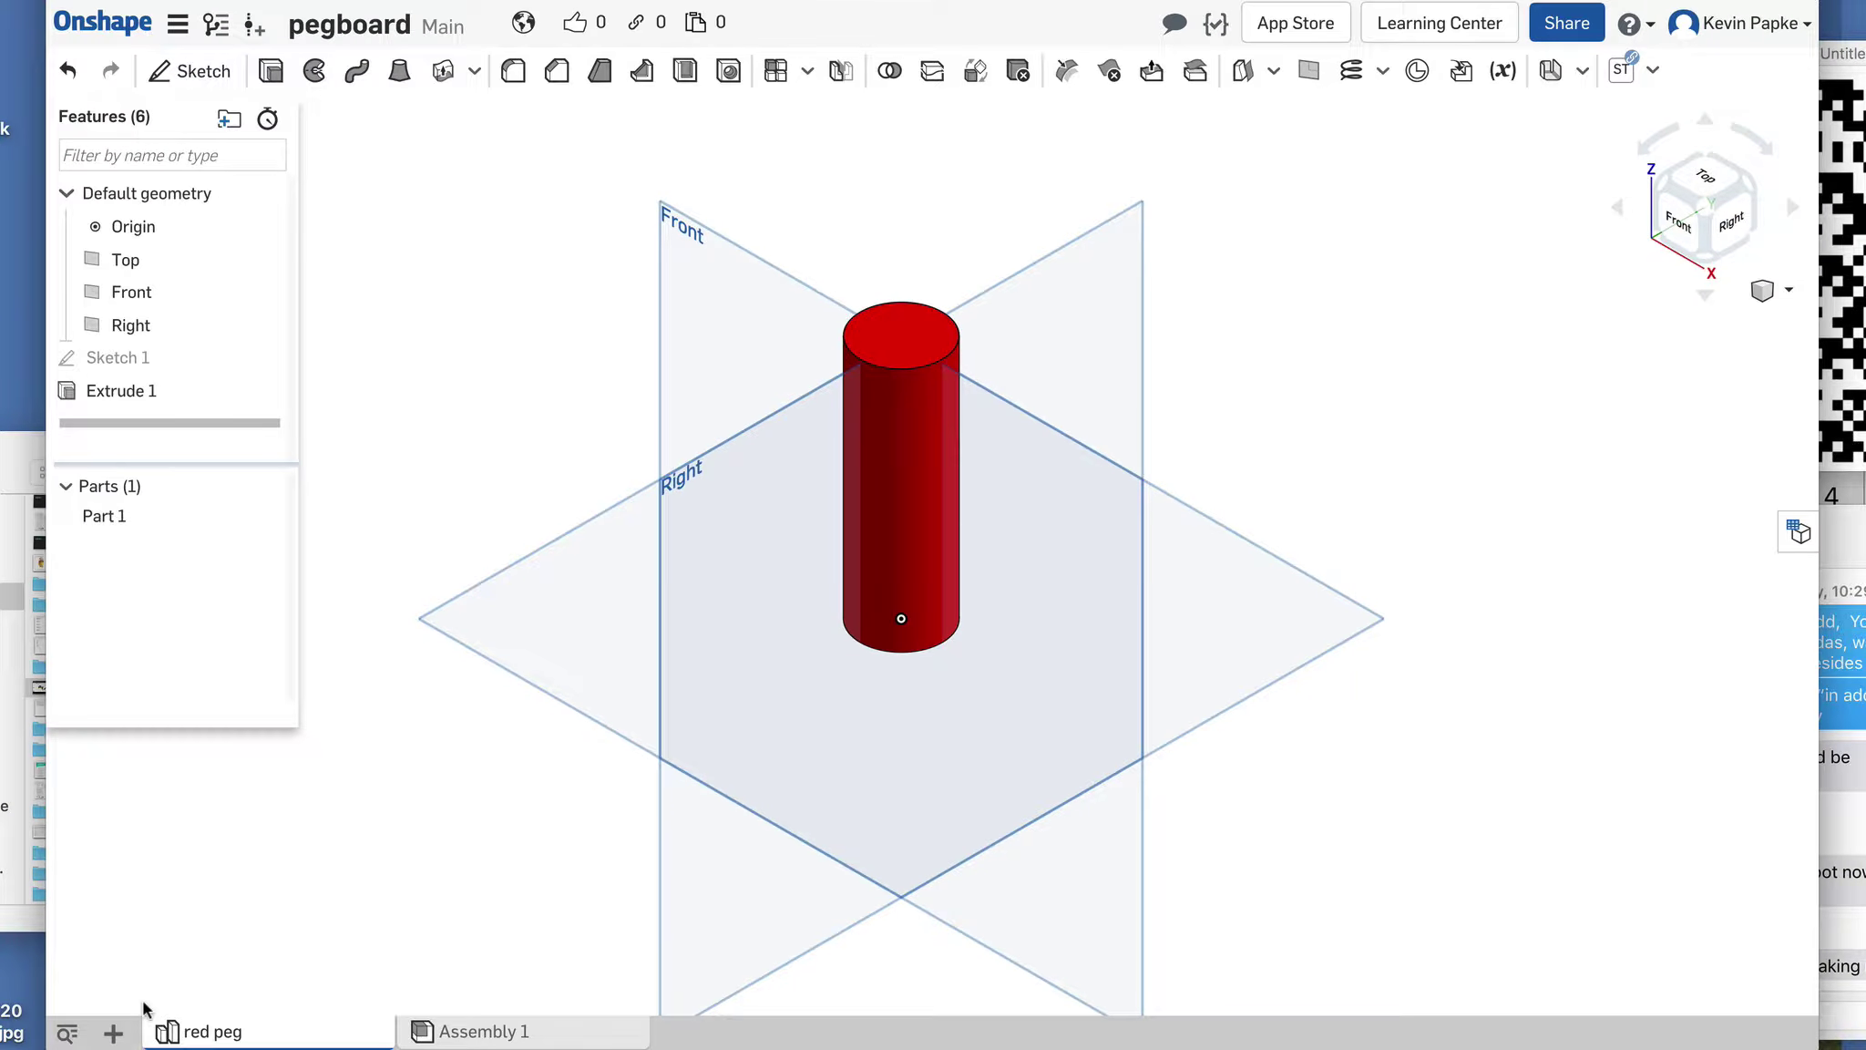
Step: Create a second Part Studio and rename it "square peg"
{"action": "left_click", "coordinate": [111, 1031]}
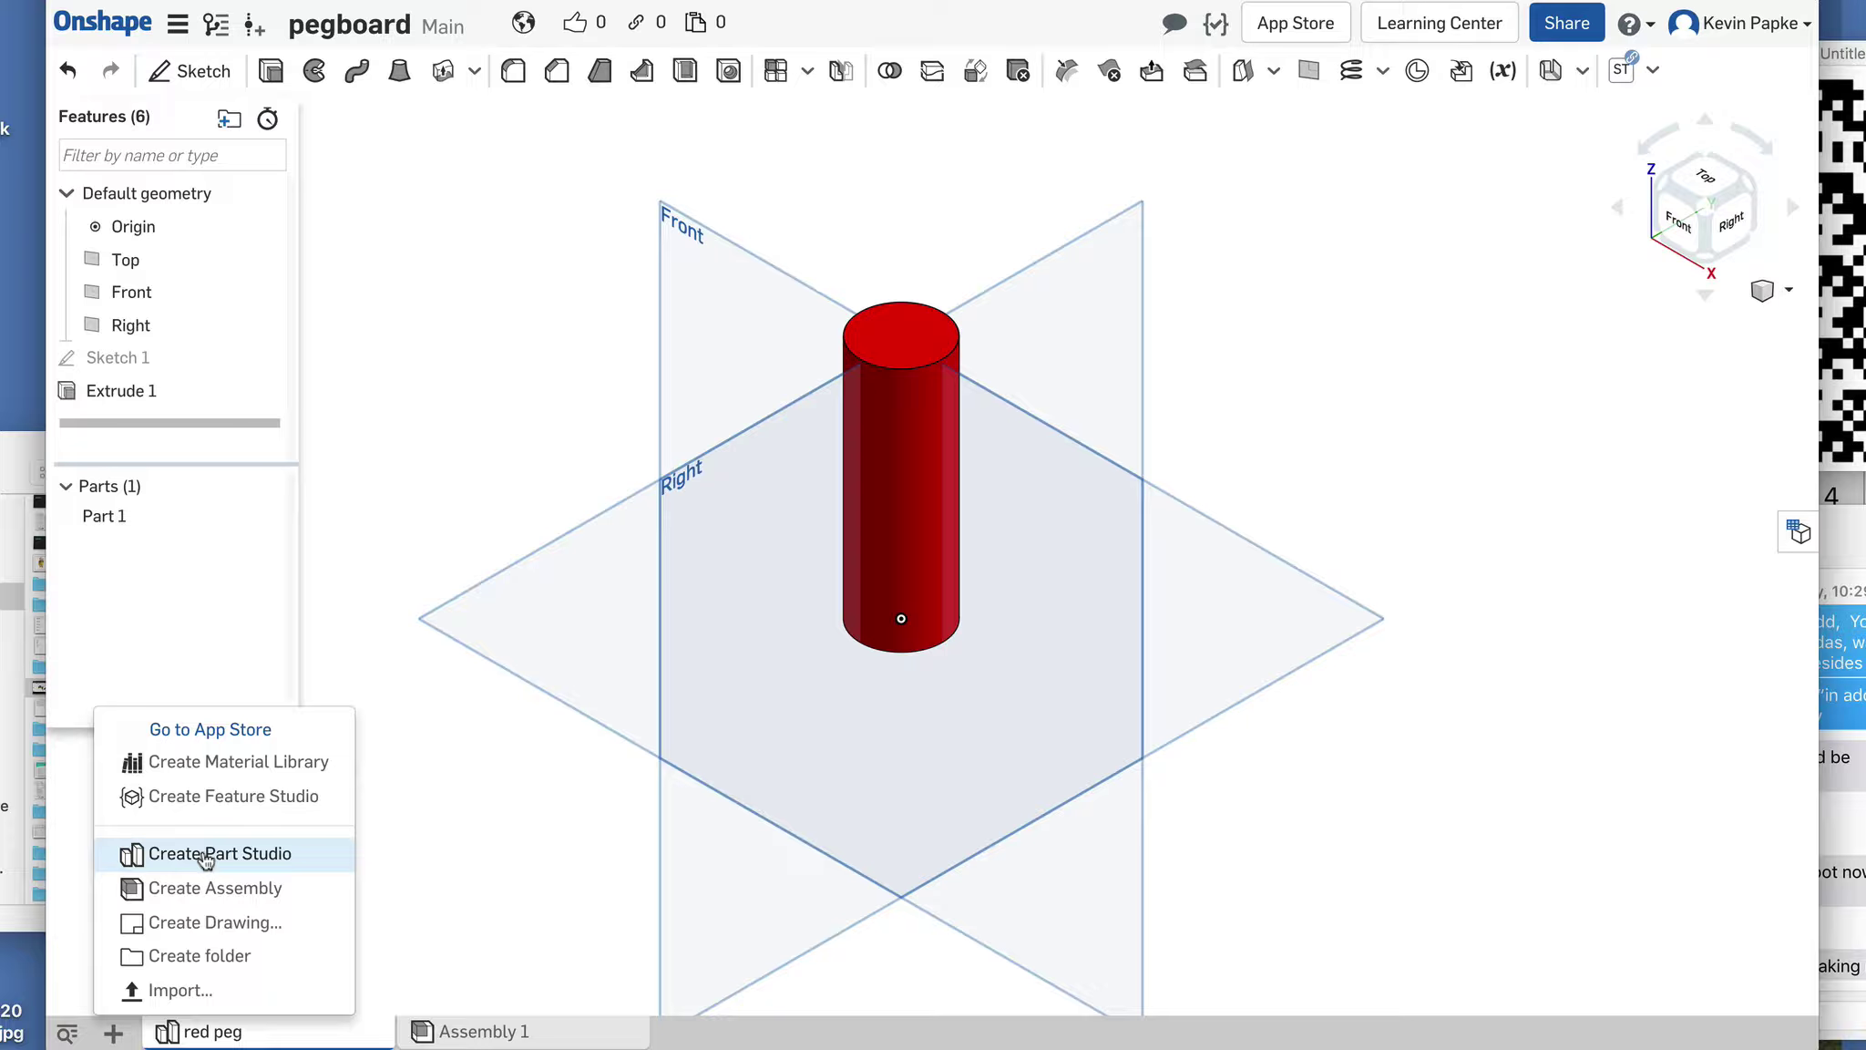
{"action": "left_click", "coordinate": [236, 856]}
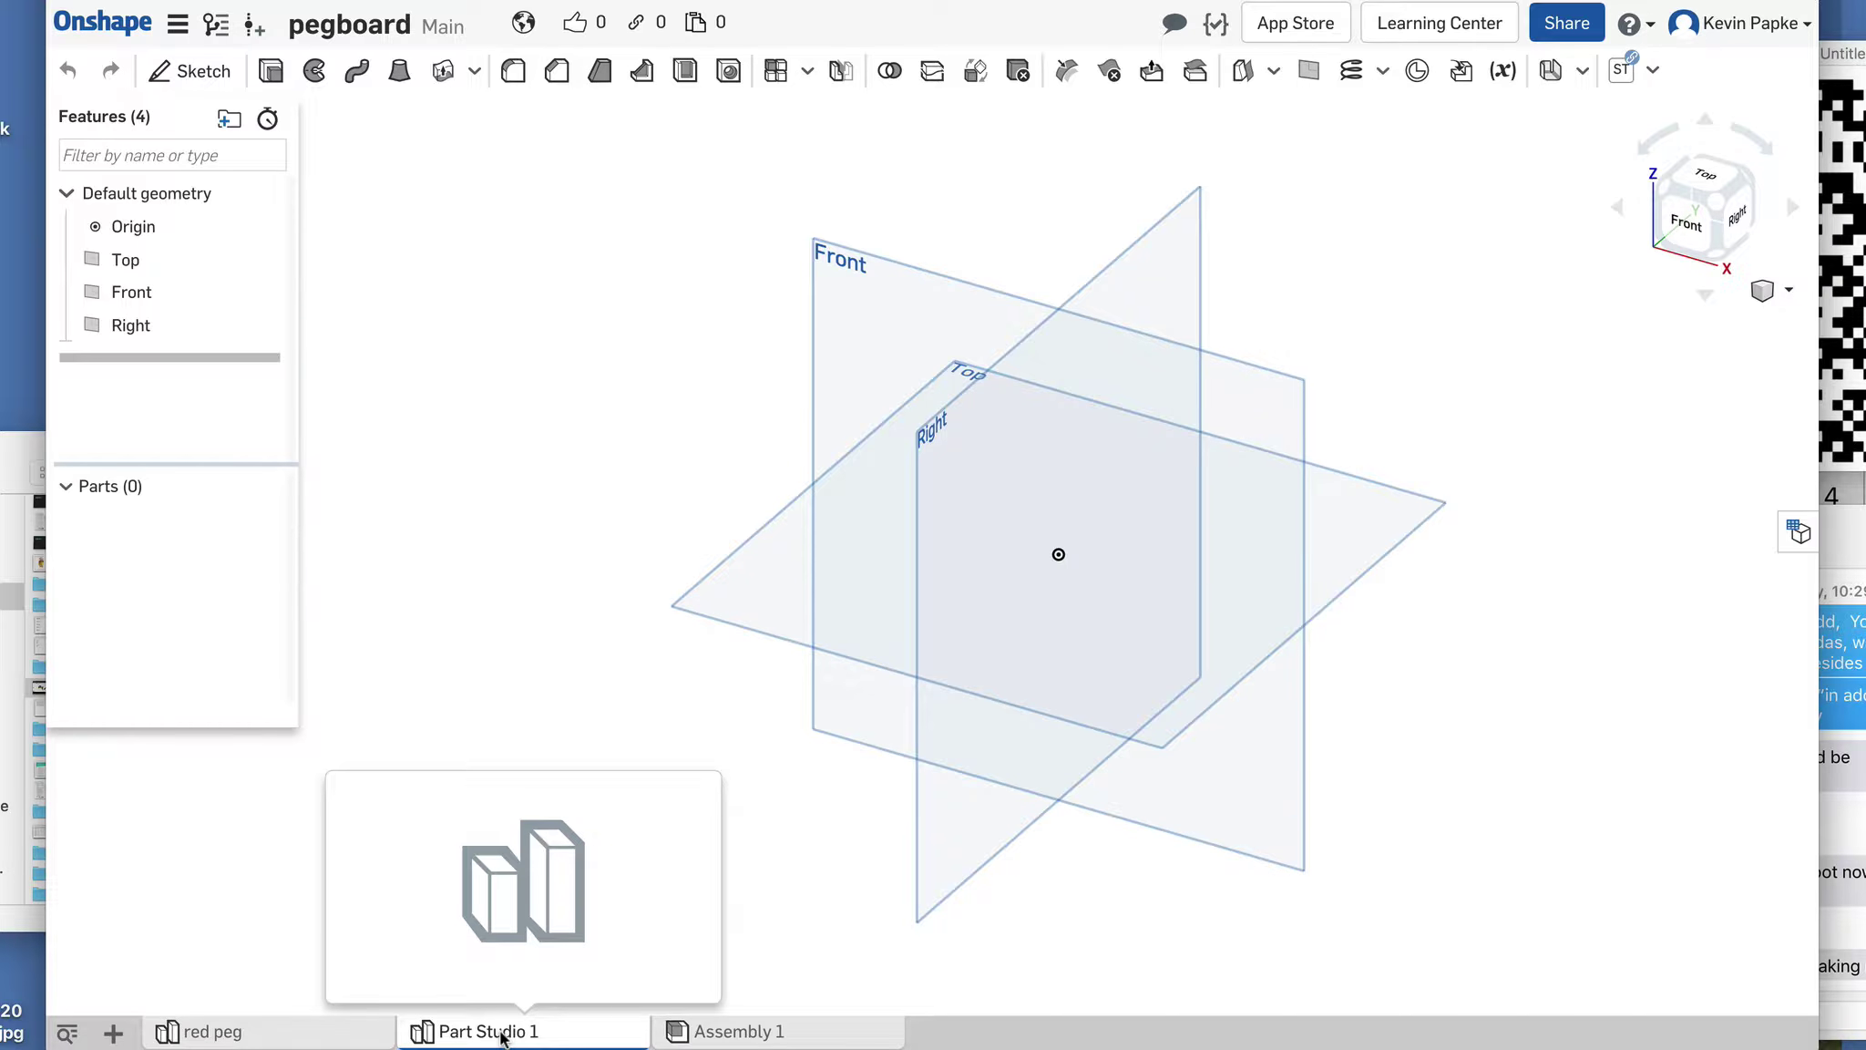
{"action": "right_click", "coordinate": [502, 1037]}
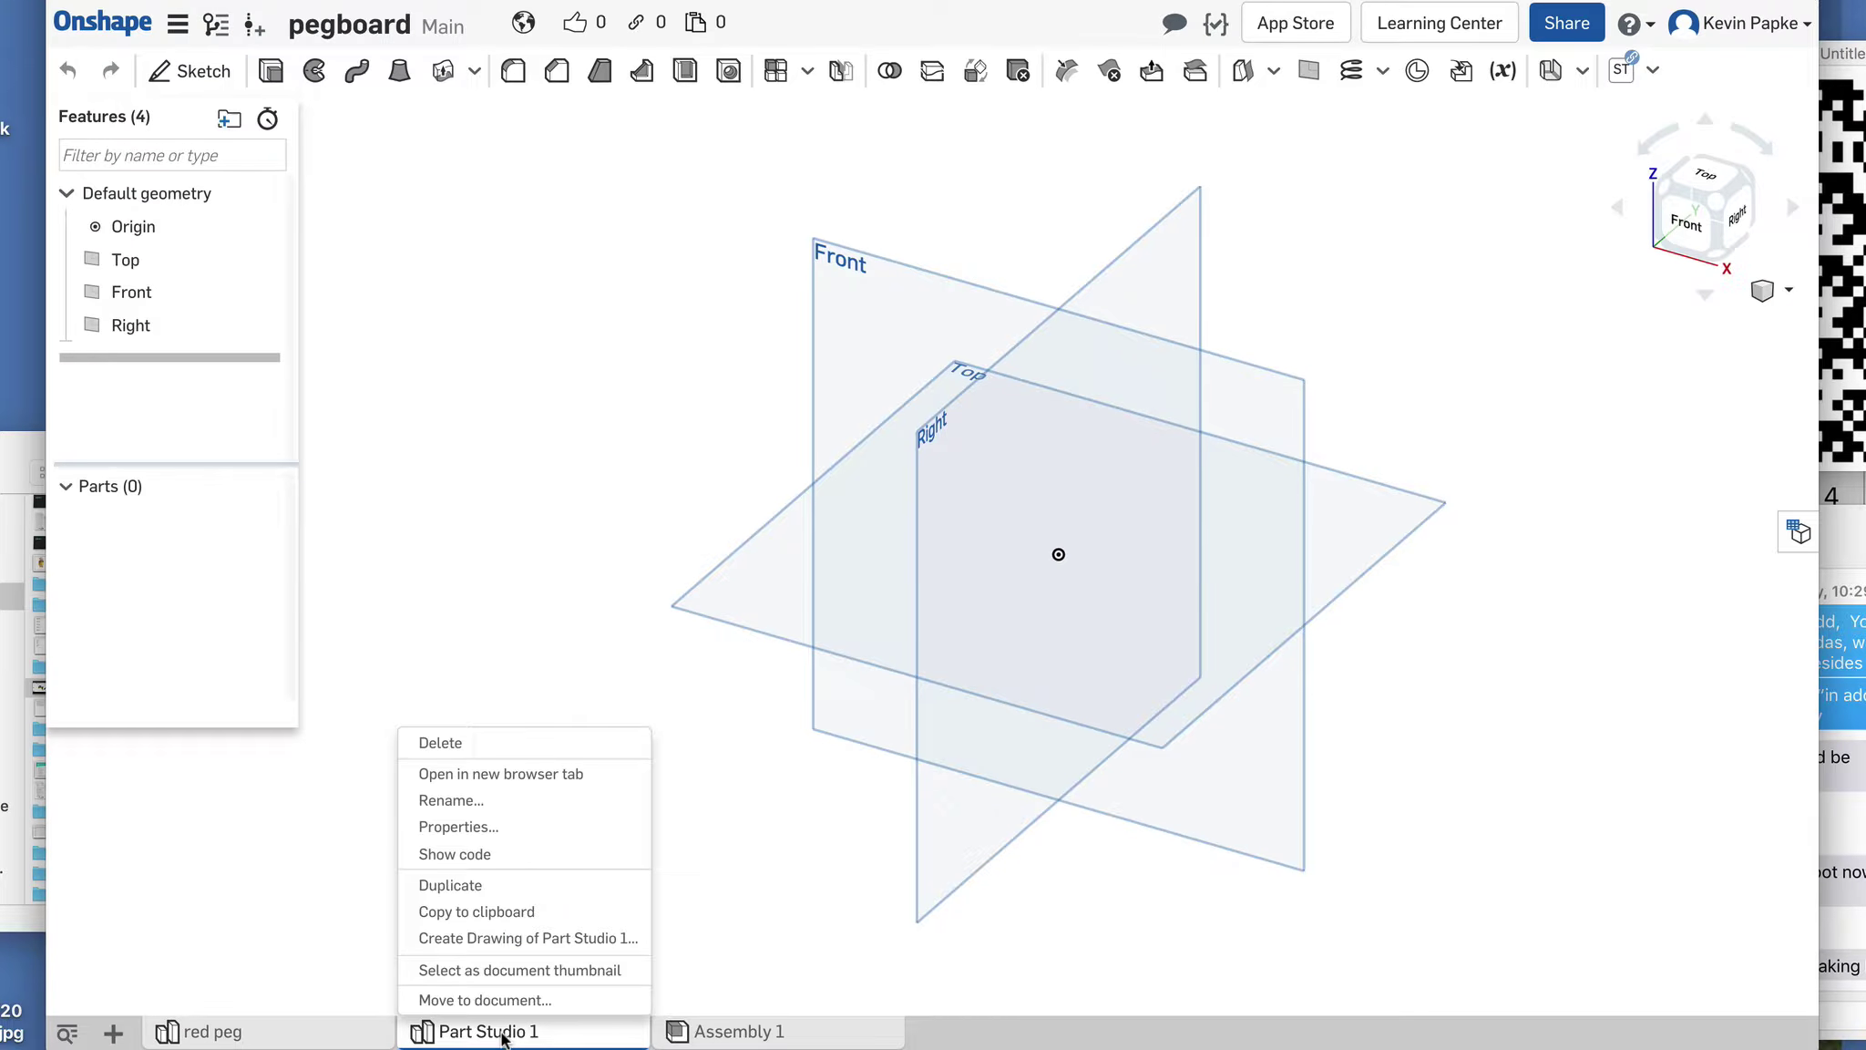
{"action": "left_click", "coordinate": [472, 802]}
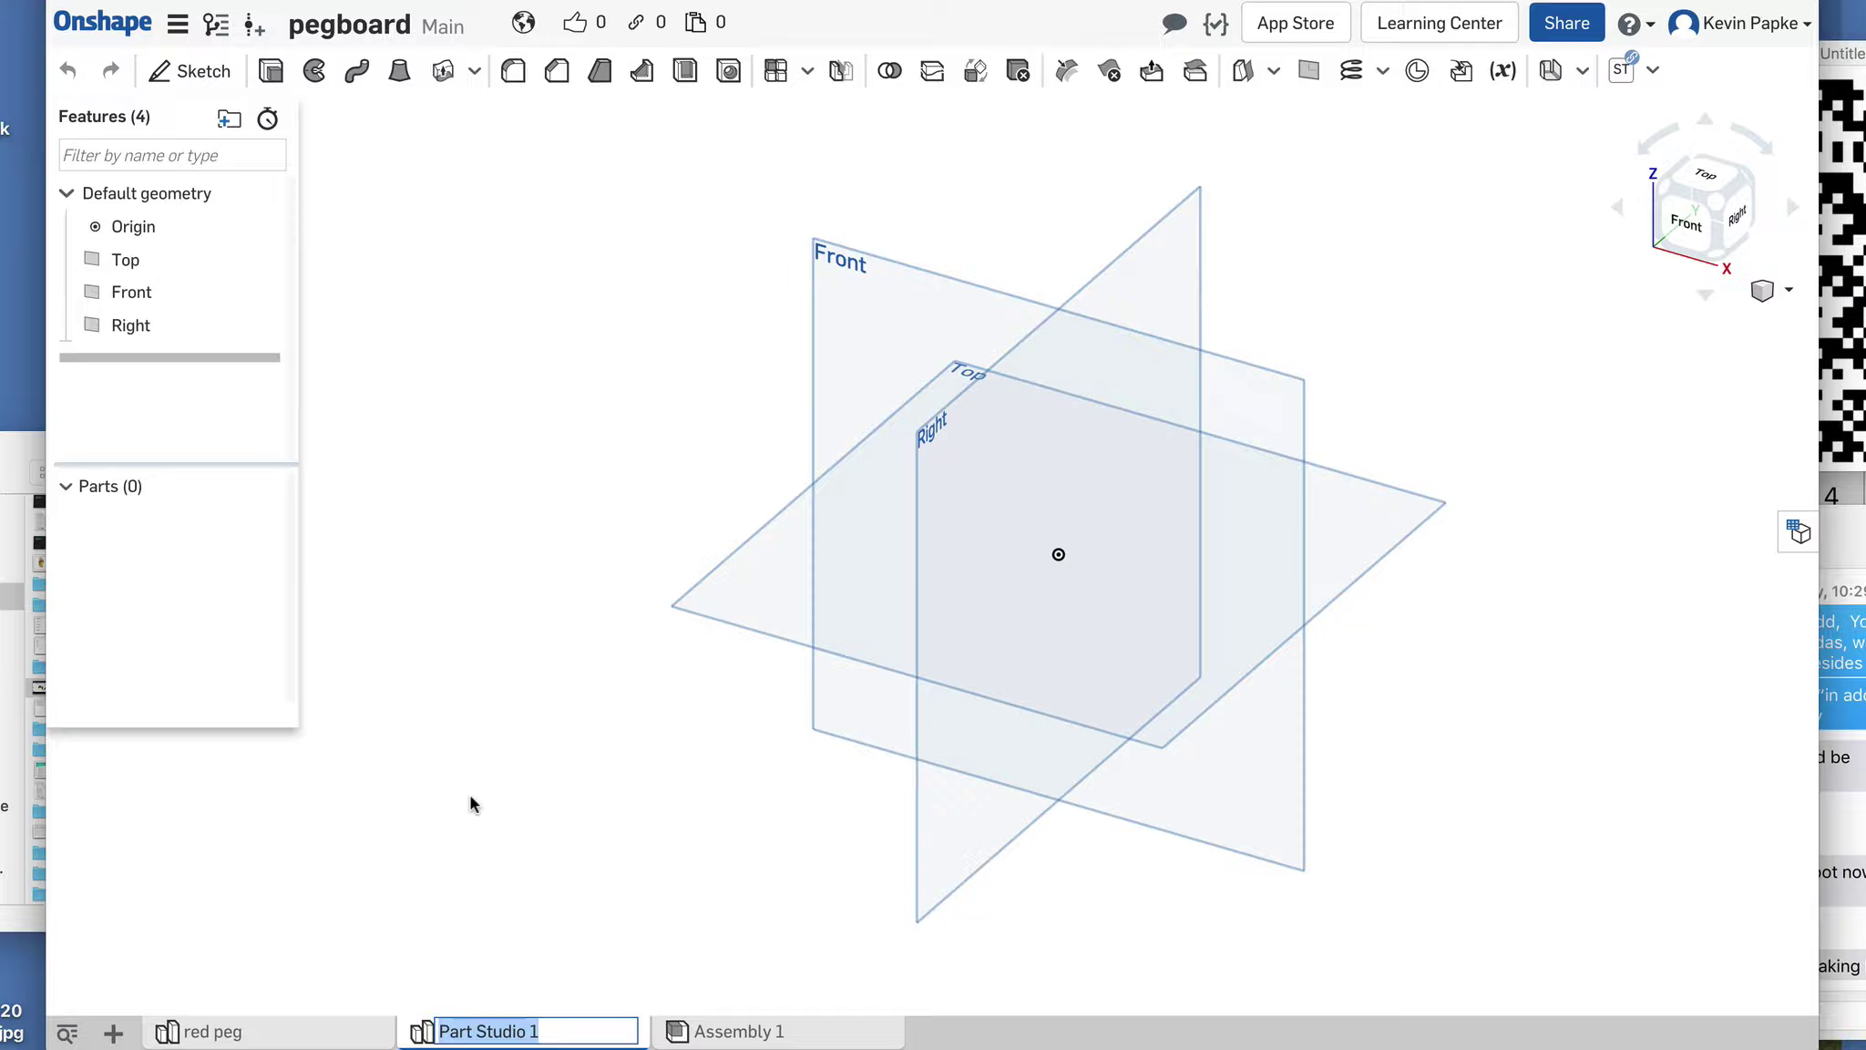
{"action": "type", "text": "squa"}
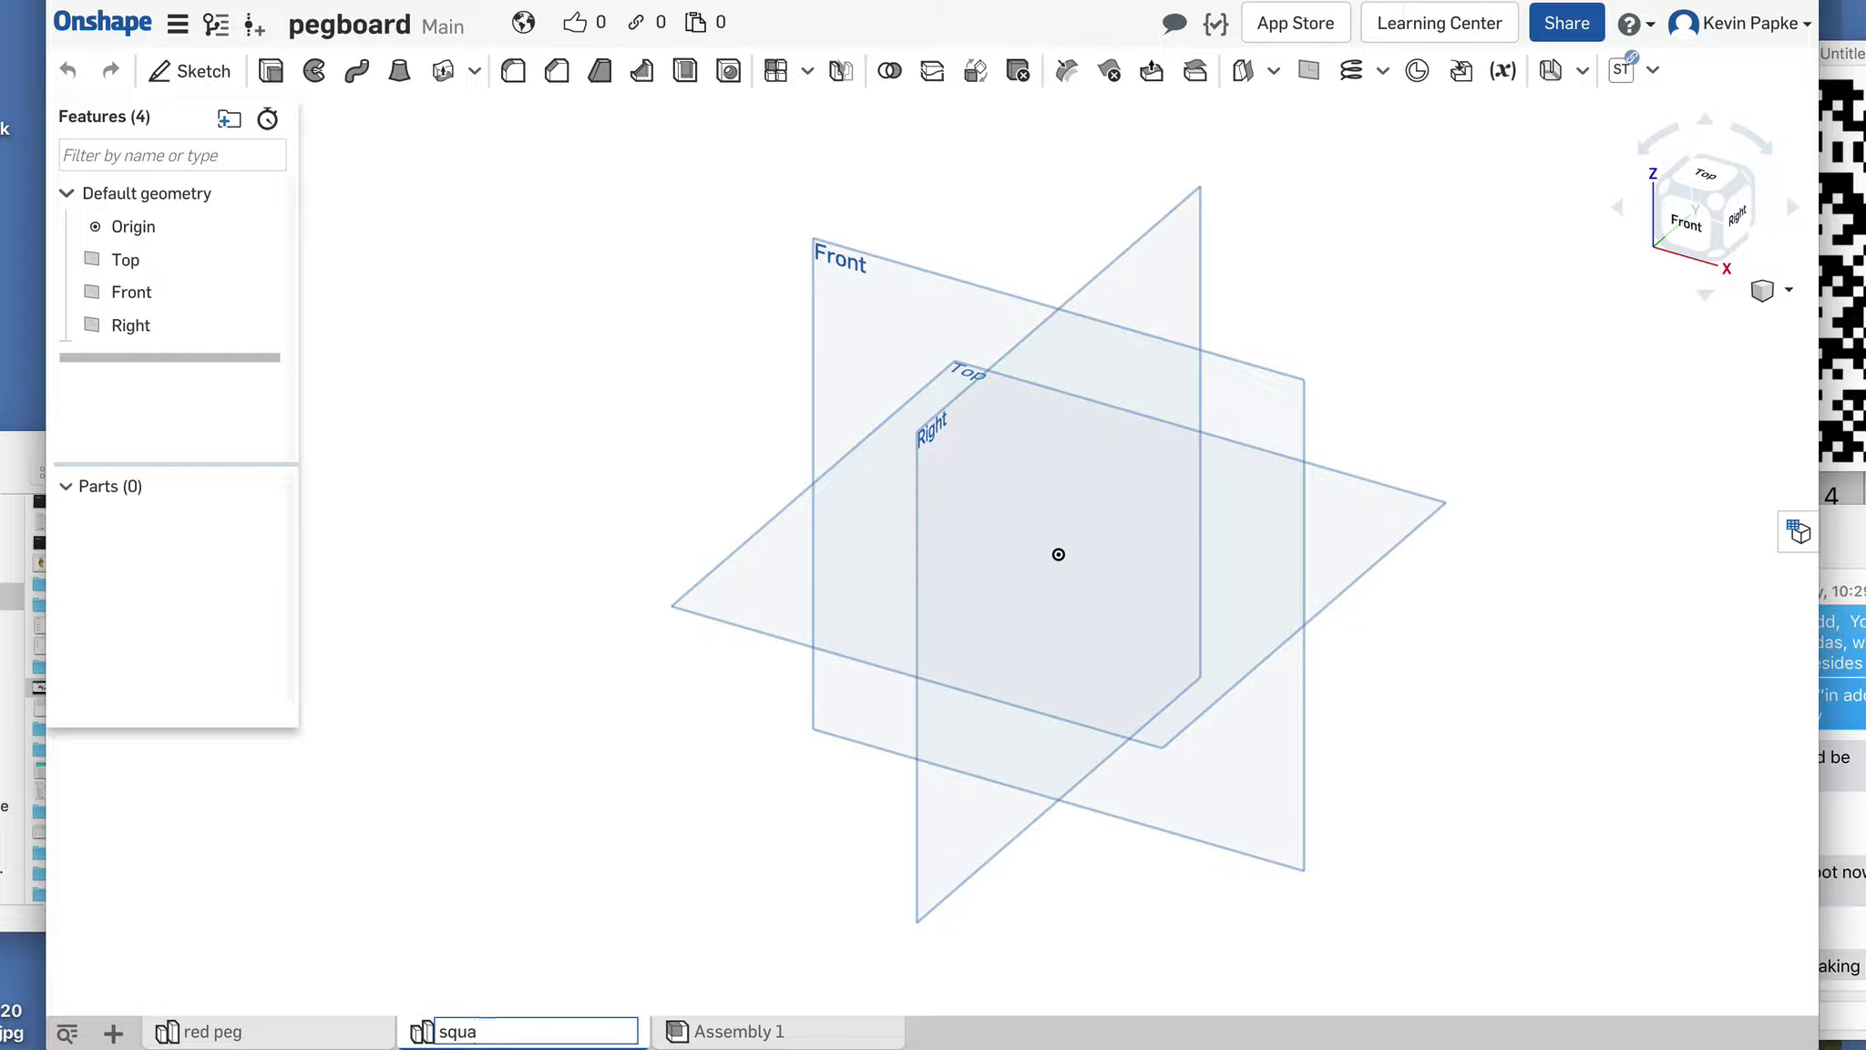
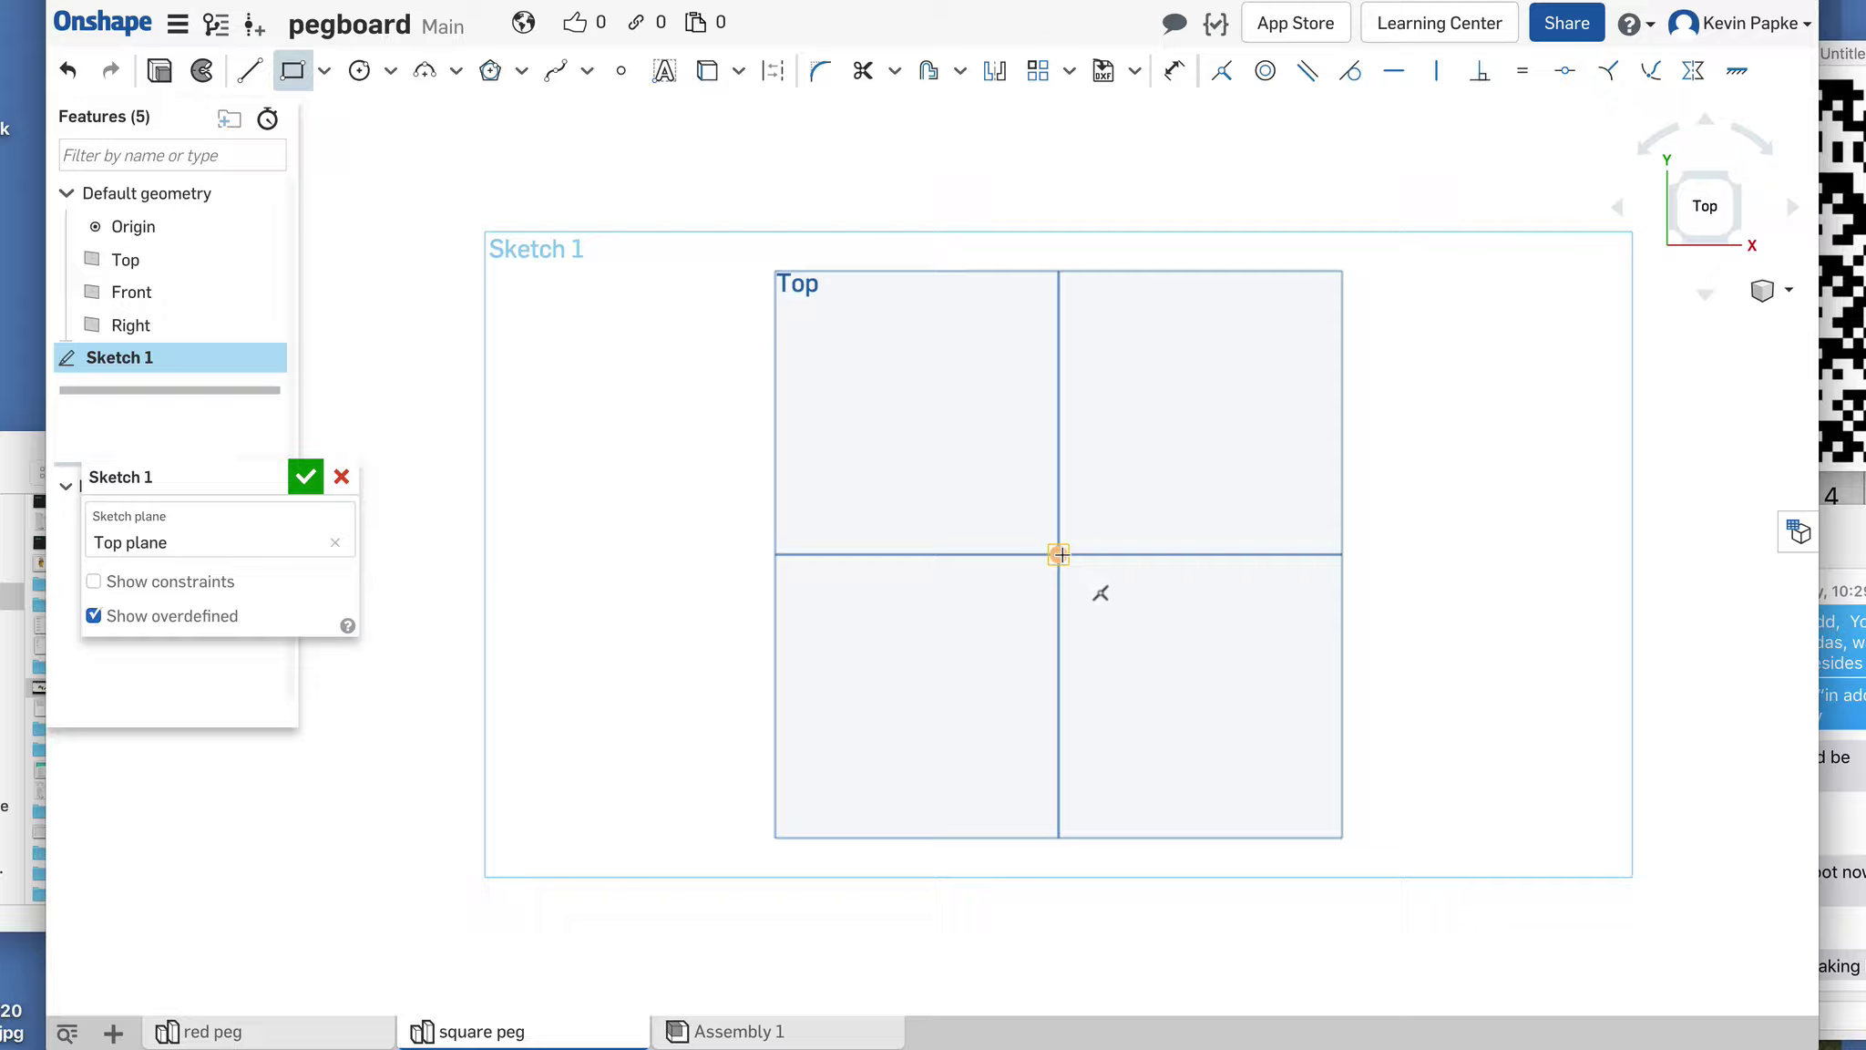
Step: Sketch a corner rectangle from the origin on the Top plane and set its width and height to 1 in each
{"action": "left_click", "coordinate": [1059, 554]}
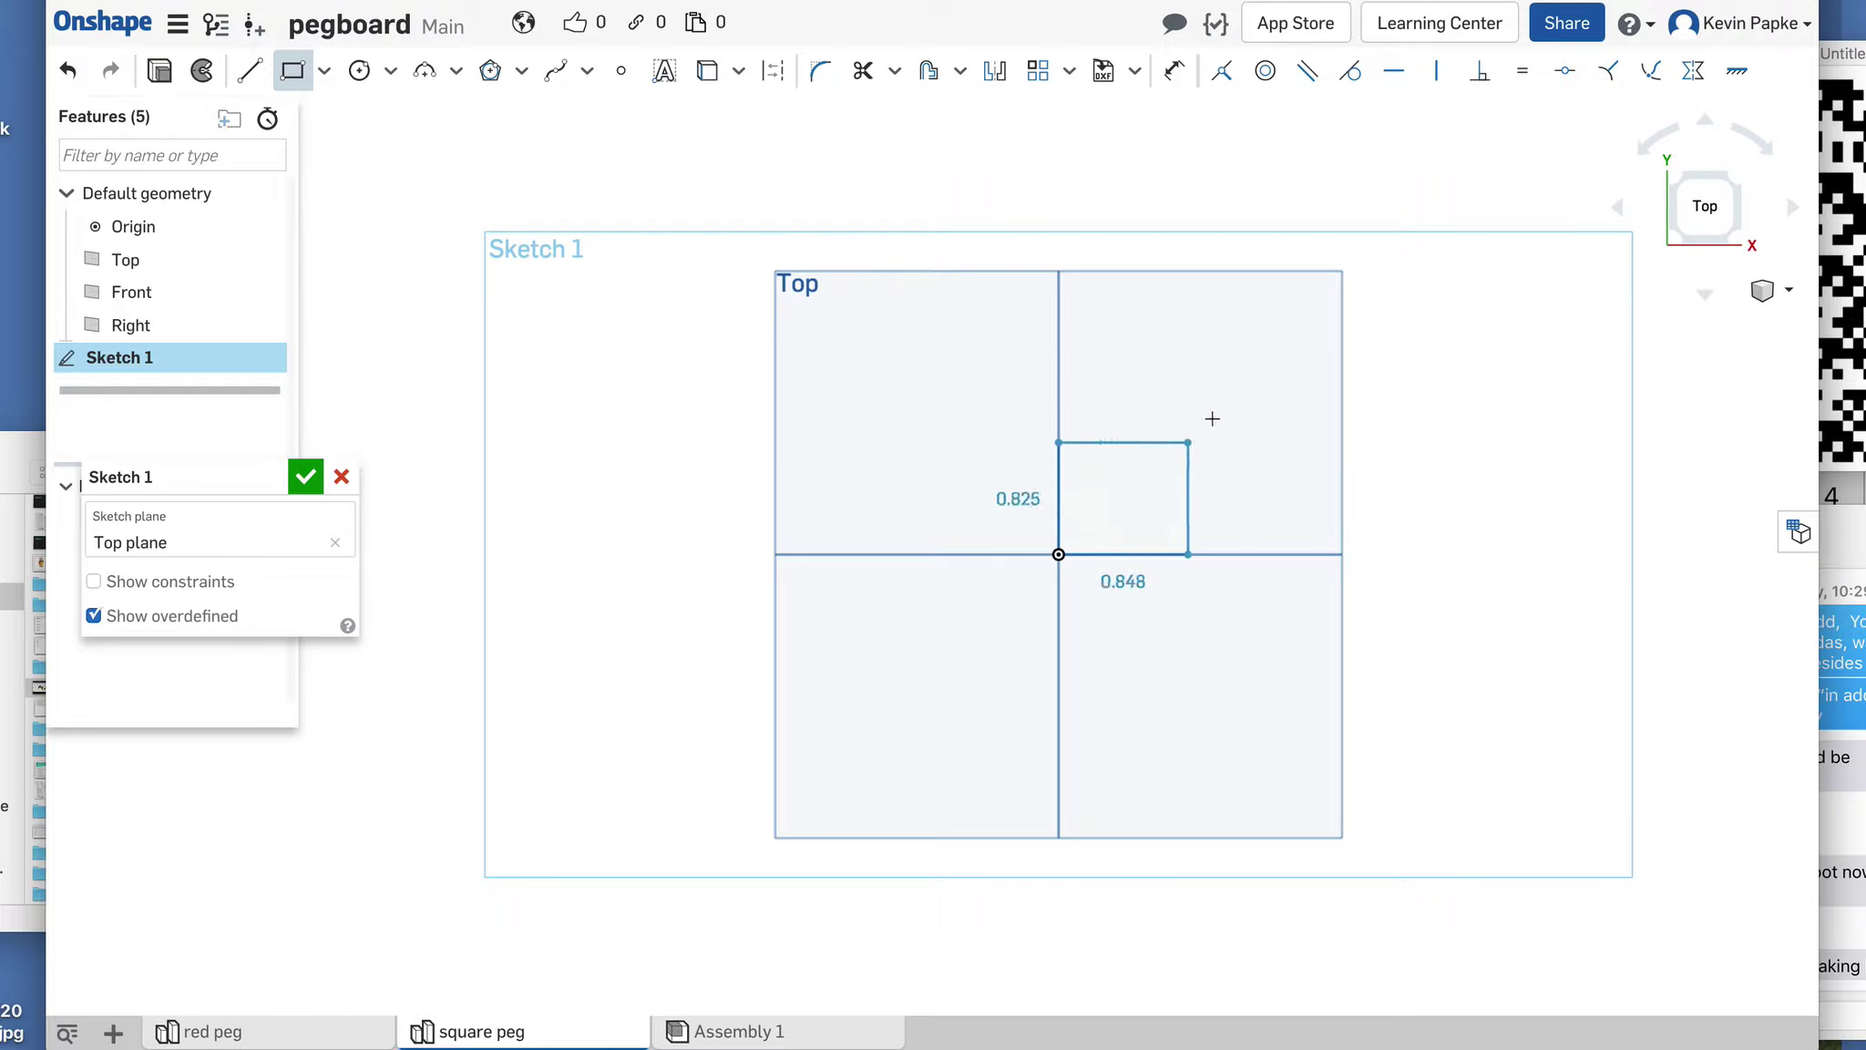
{"action": "left_click", "coordinate": [1242, 385]}
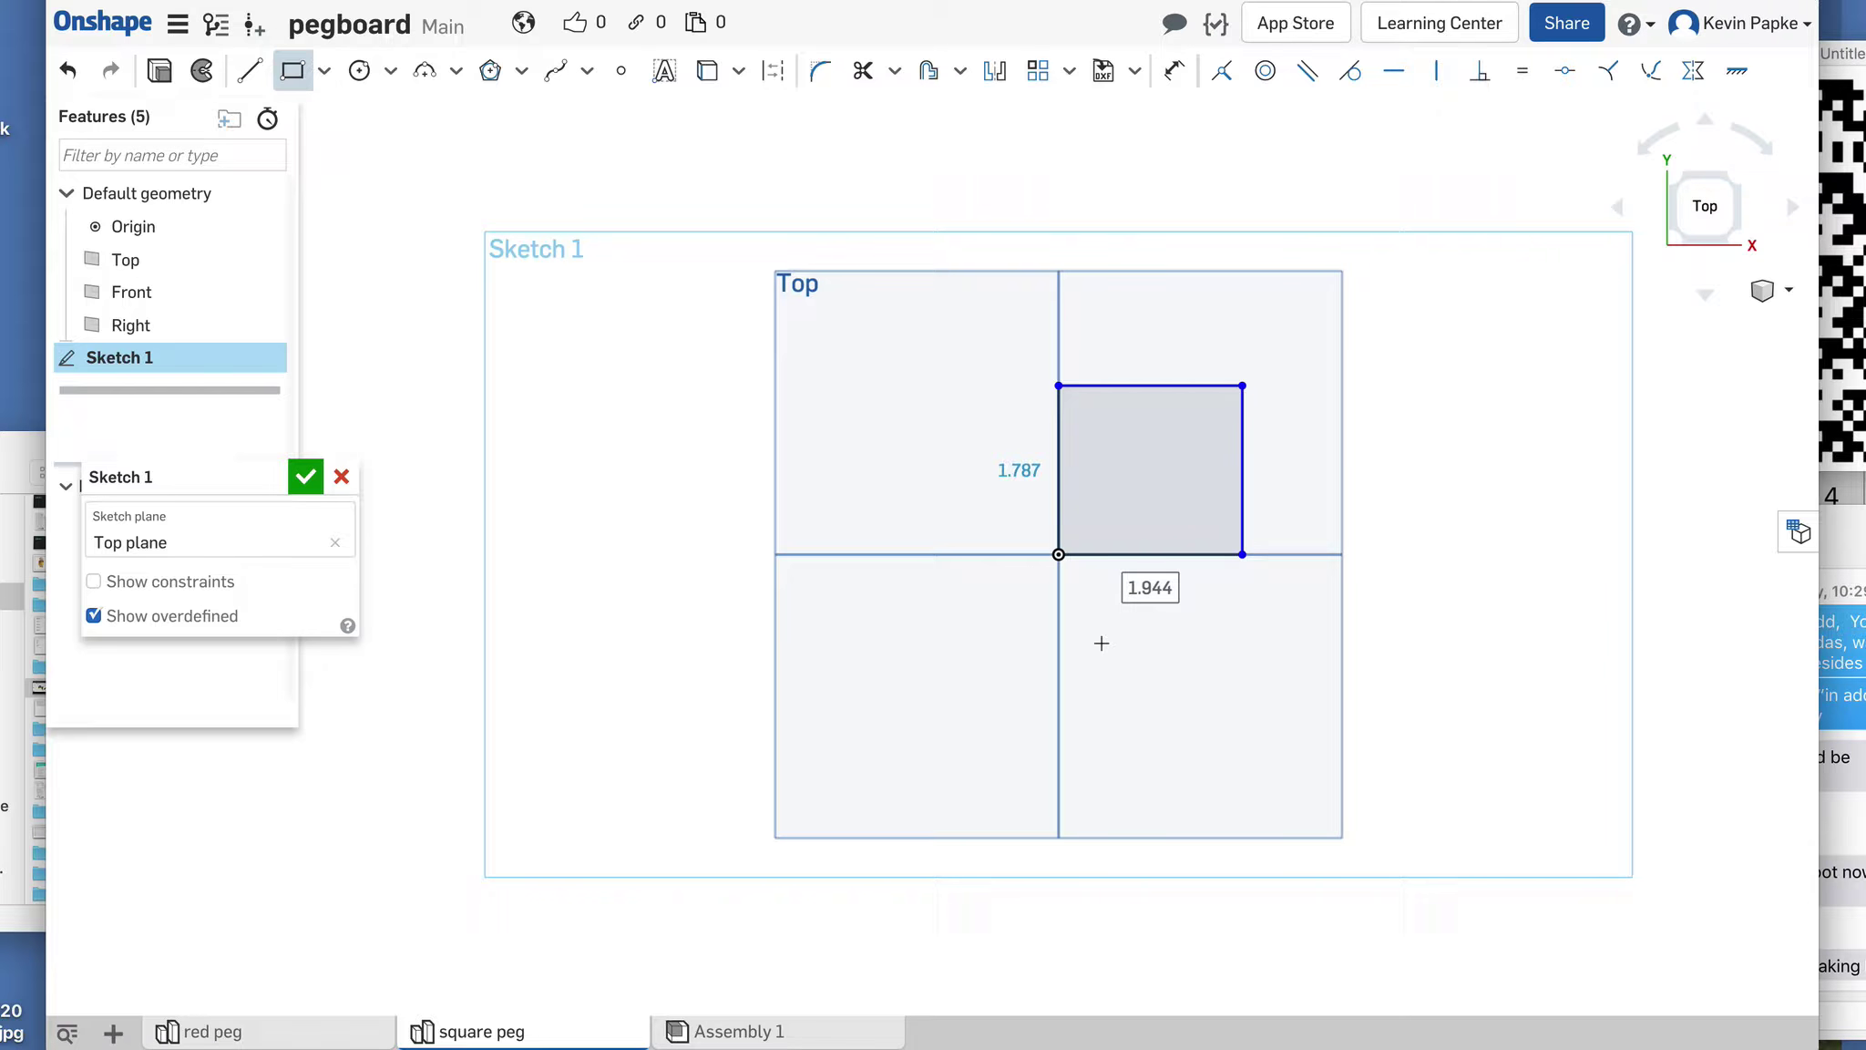
{"action": "type", "text": "1"}
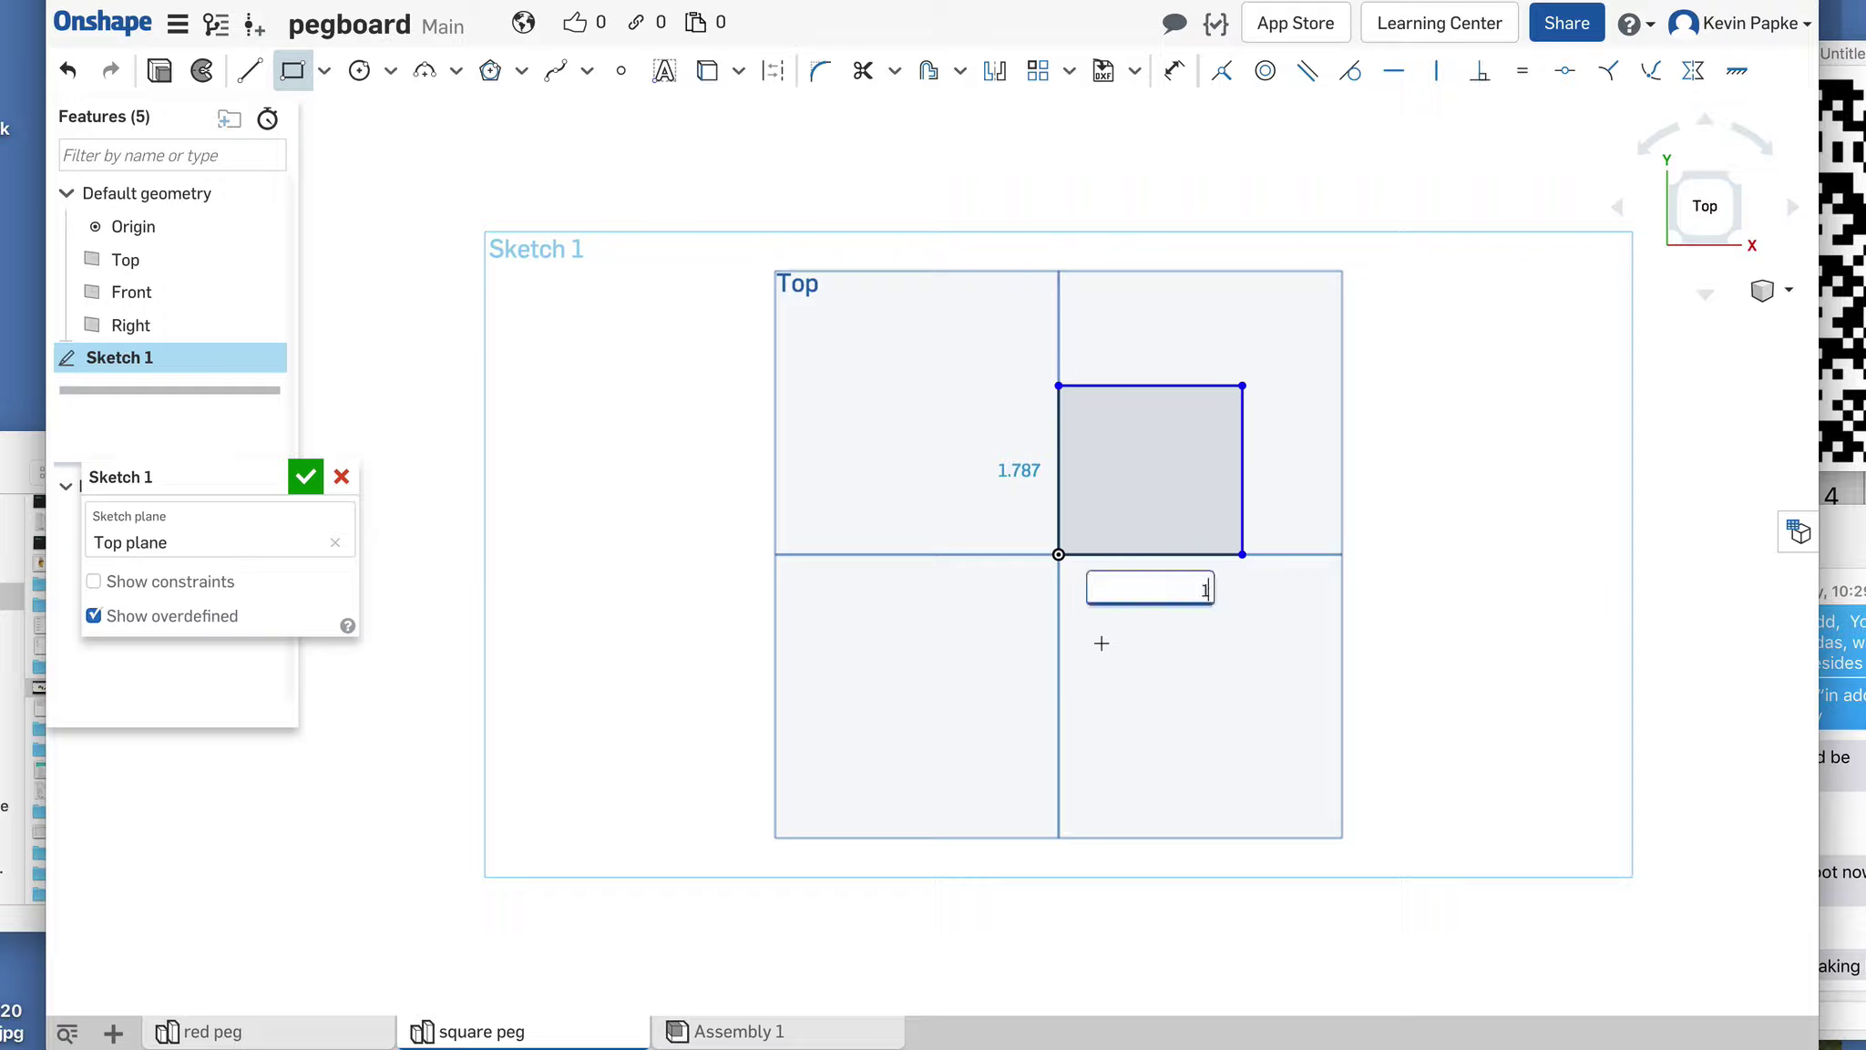
{"action": "key", "text": "Tab"}
{"action": "type", "text": "1"}
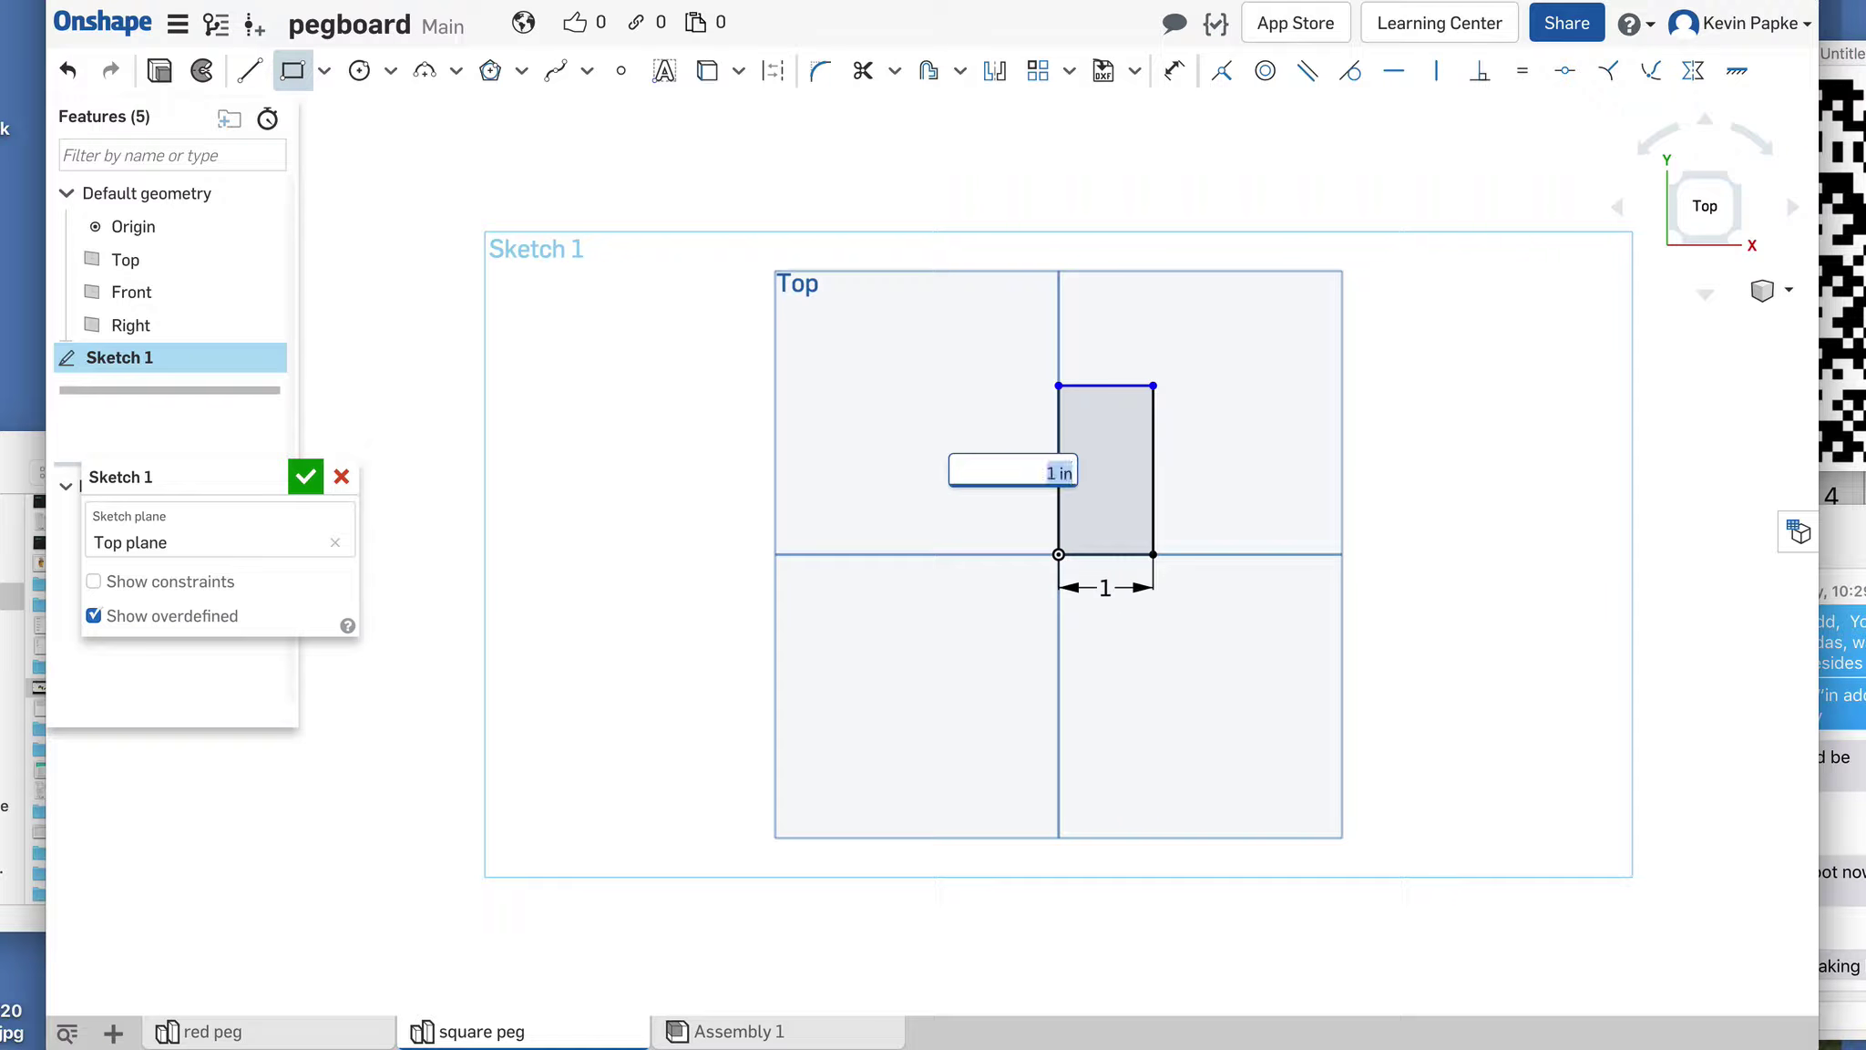
{"action": "key", "text": "Return"}
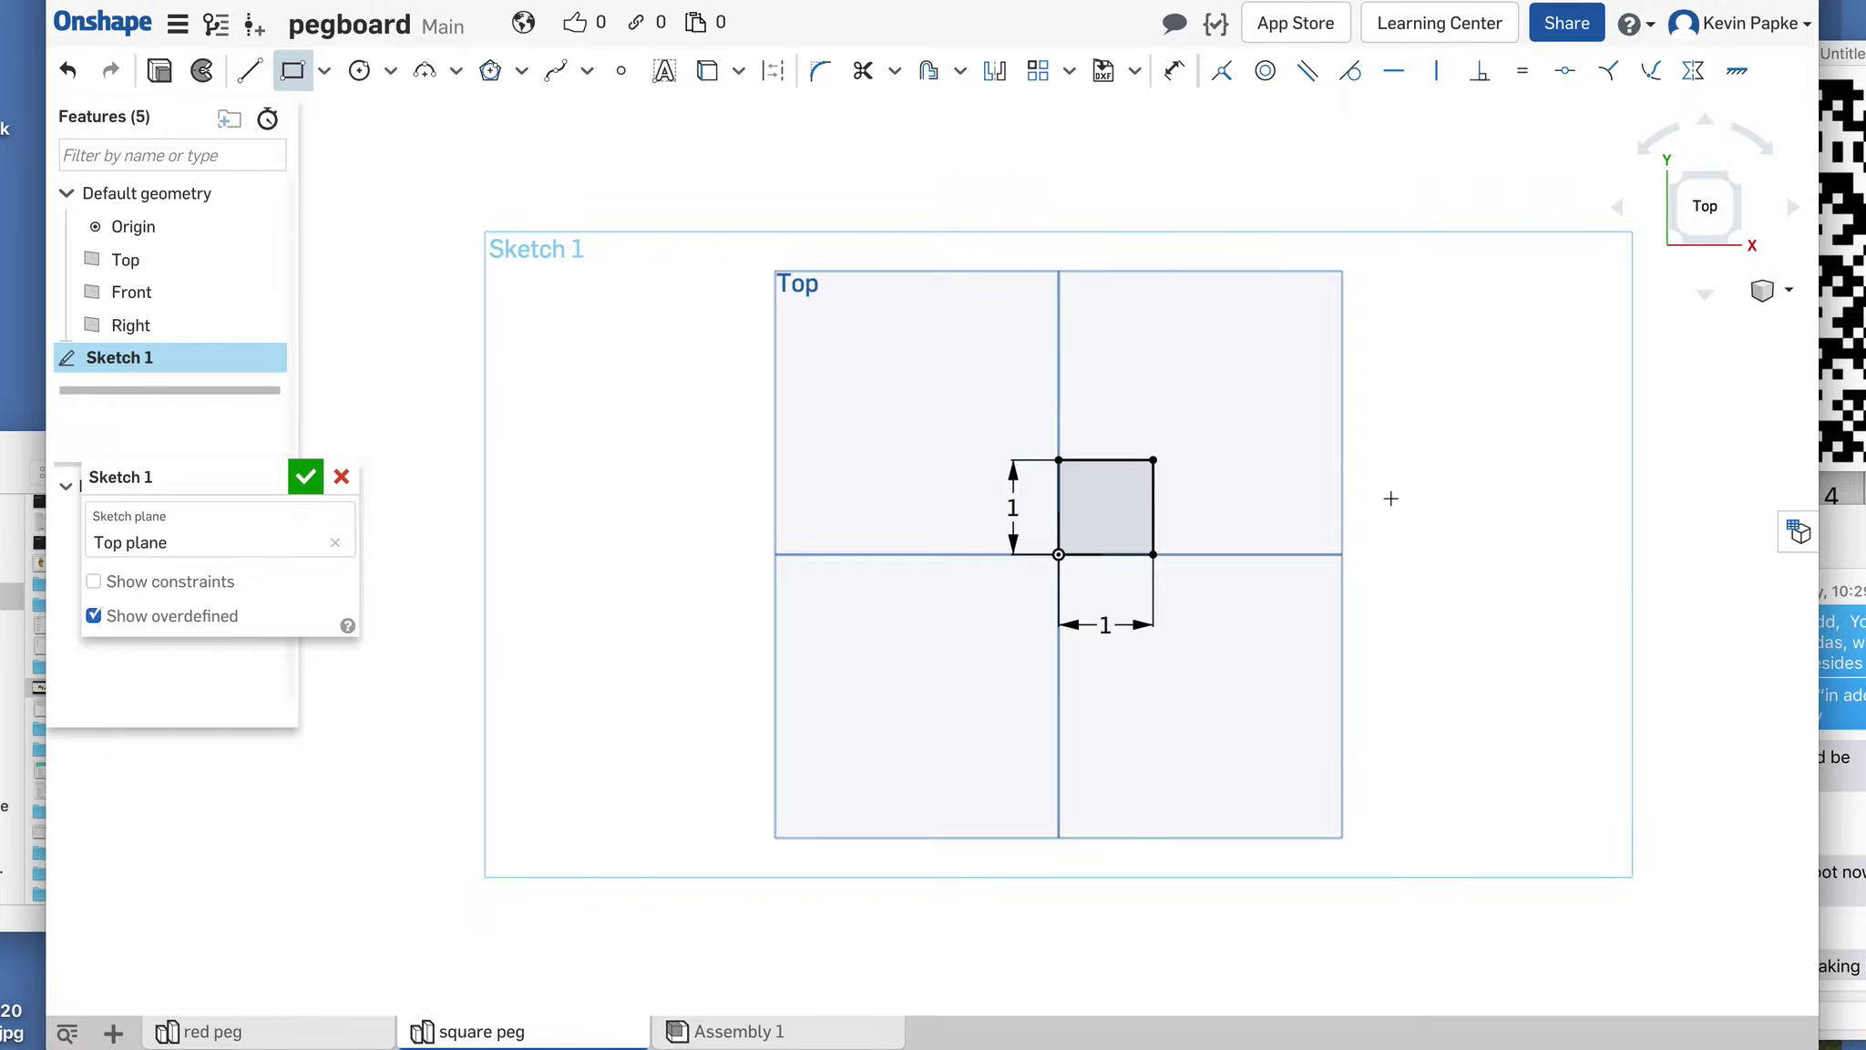
Step: Extrude the square sketch as a new solid with a blind depth of 3 in and check it from different angles
{"action": "right_click_drag", "start_coordinate": [1390, 498], "coordinate": [1321, 540]}
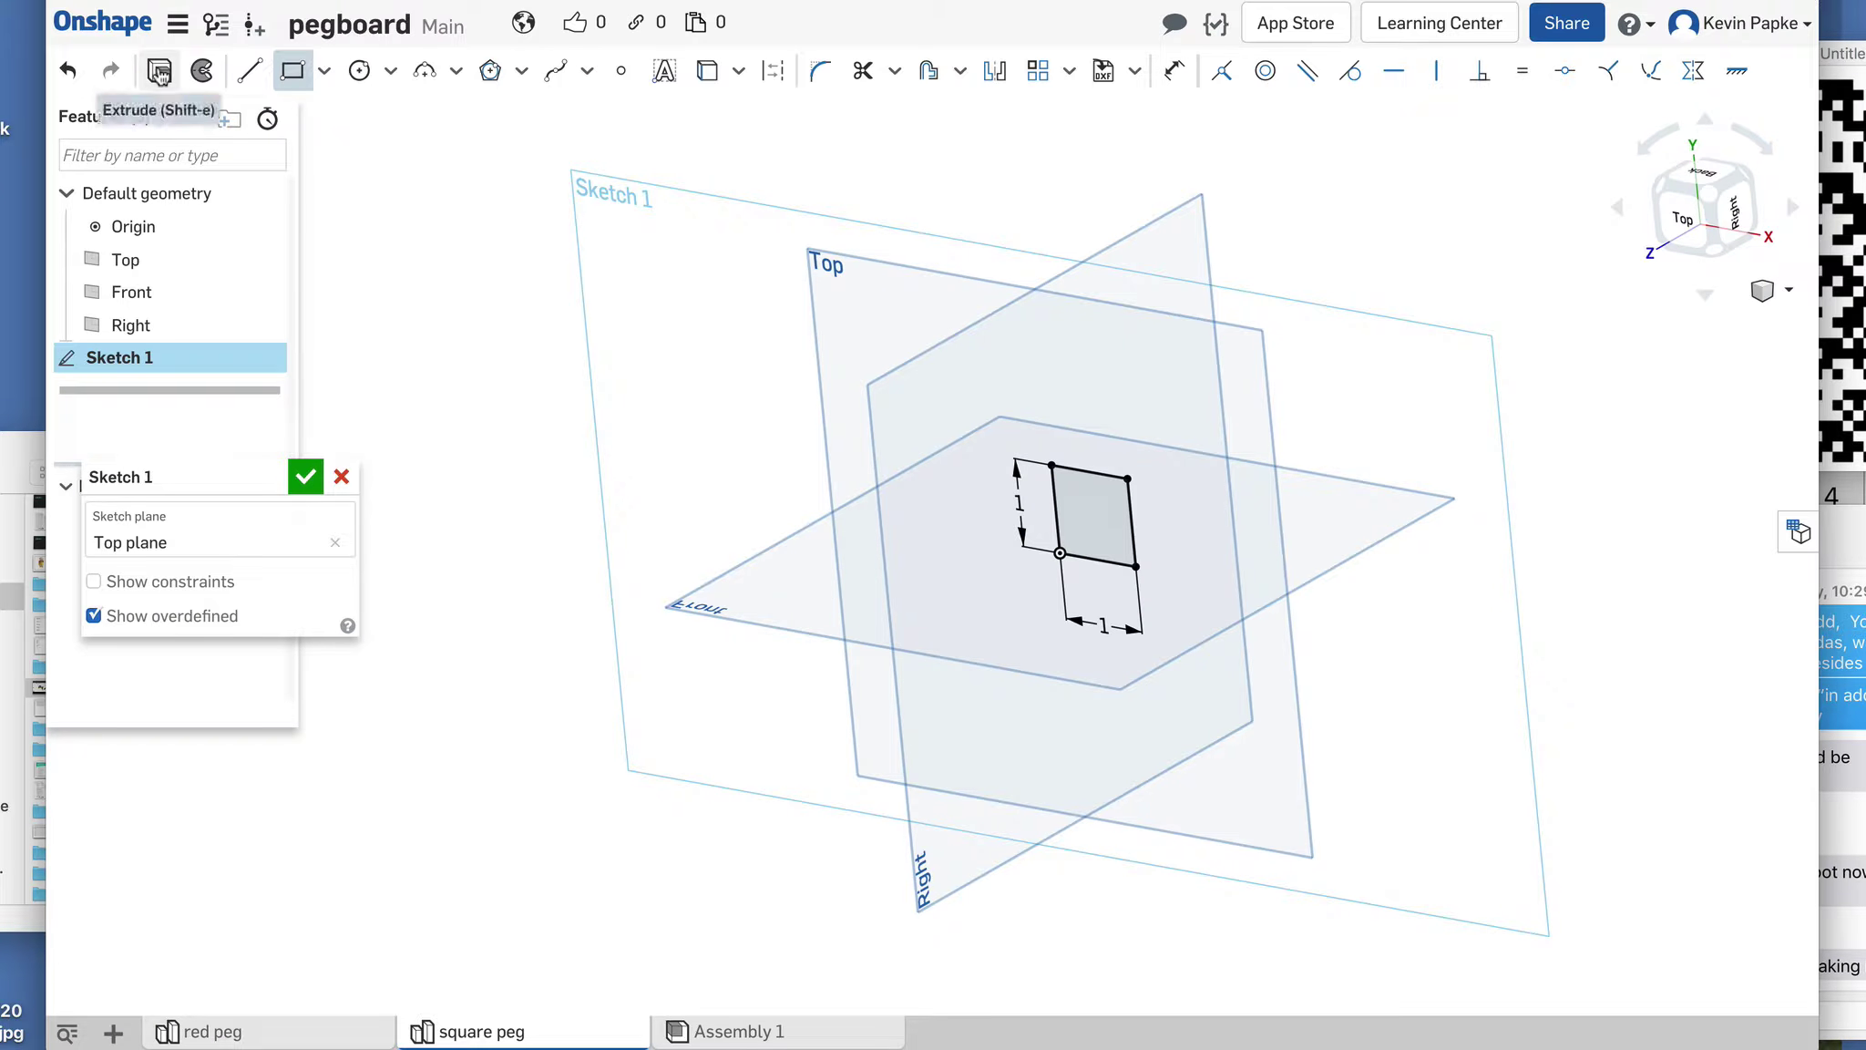
{"action": "left_click", "coordinate": [160, 72]}
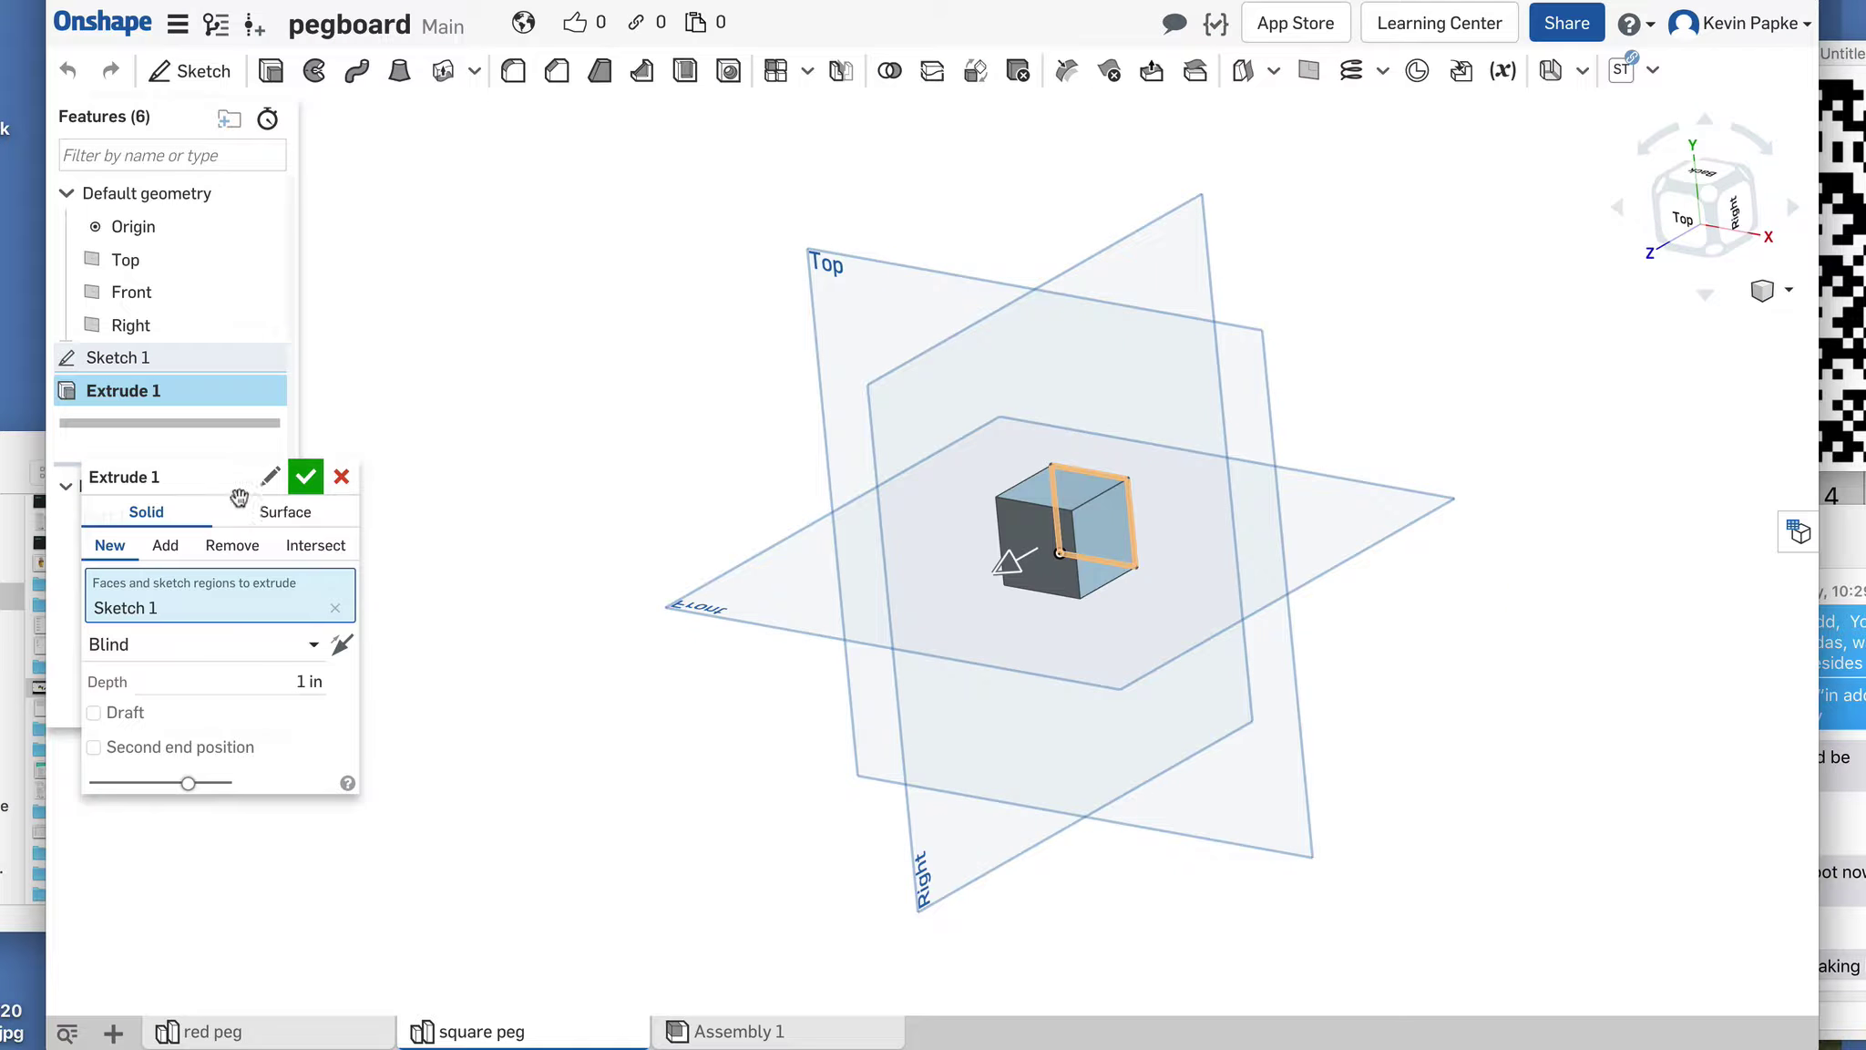
{"action": "left_click", "coordinate": [288, 682]}
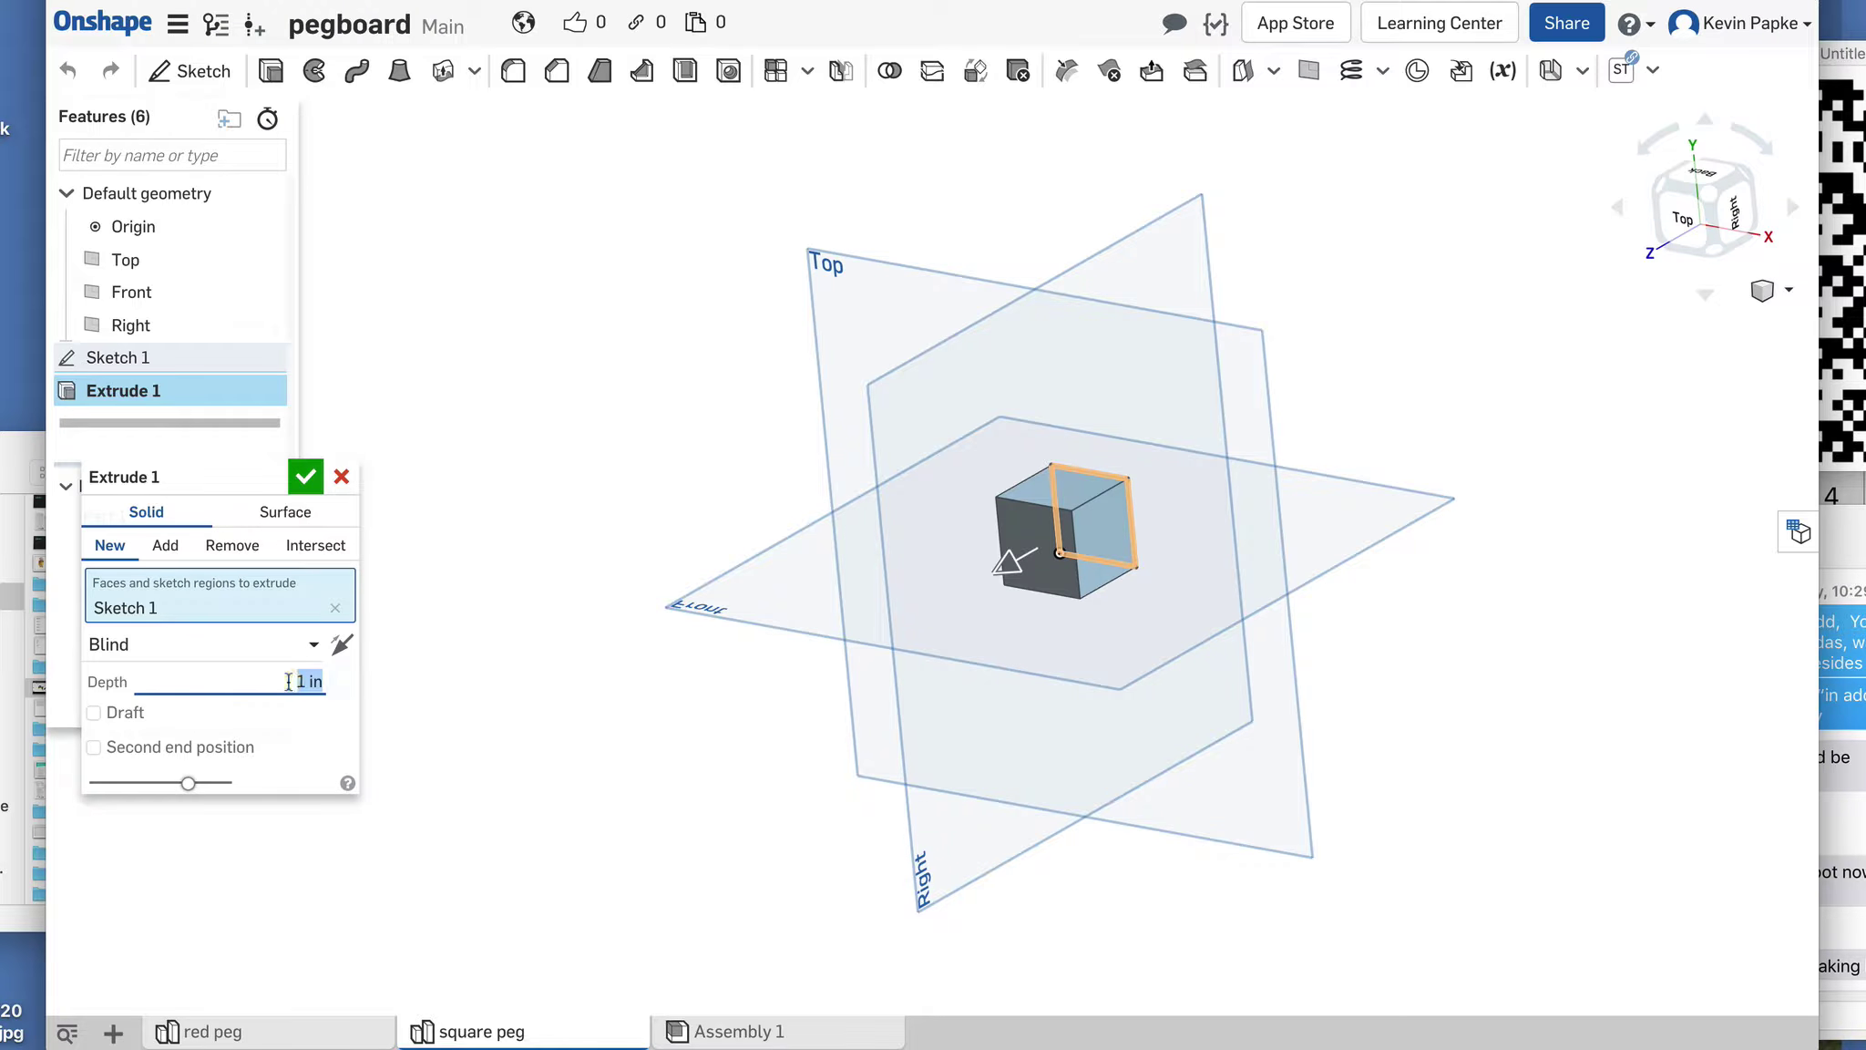
{"action": "type", "text": "3"}
{"action": "key", "text": "Return"}
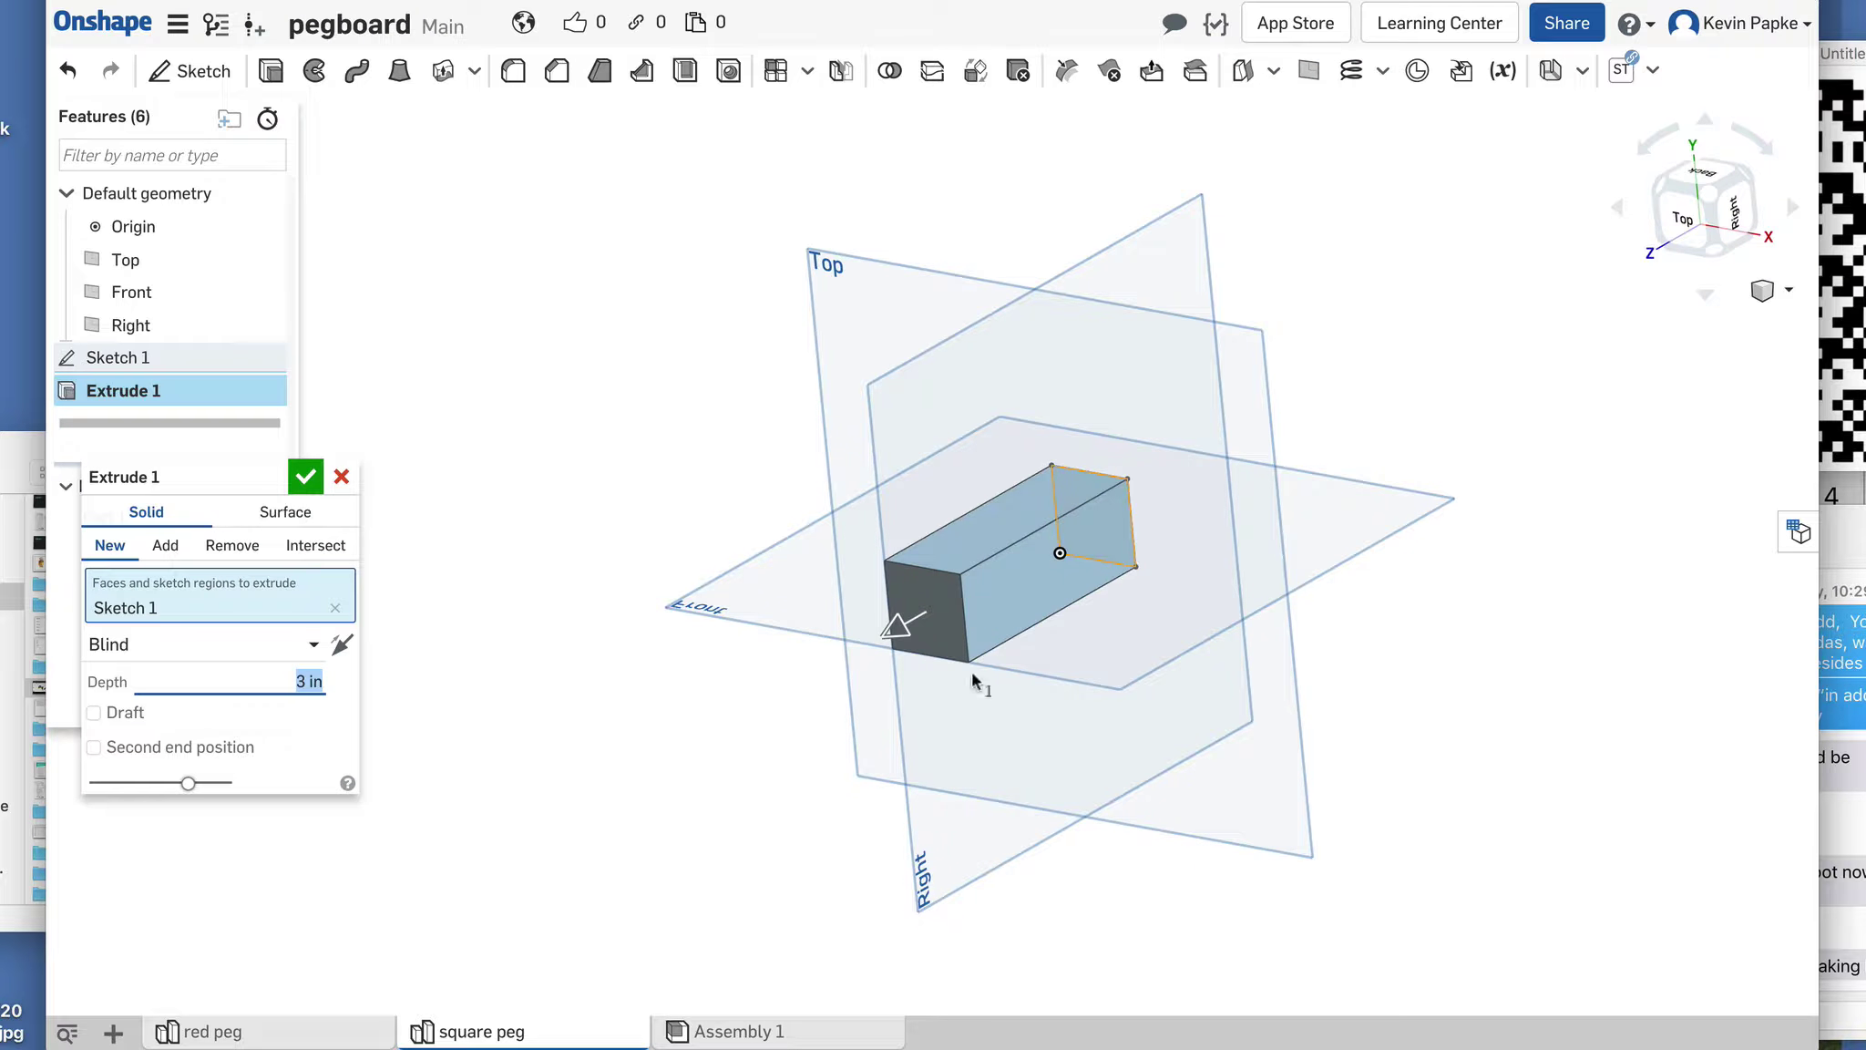
{"action": "key", "text": "shift+5"}
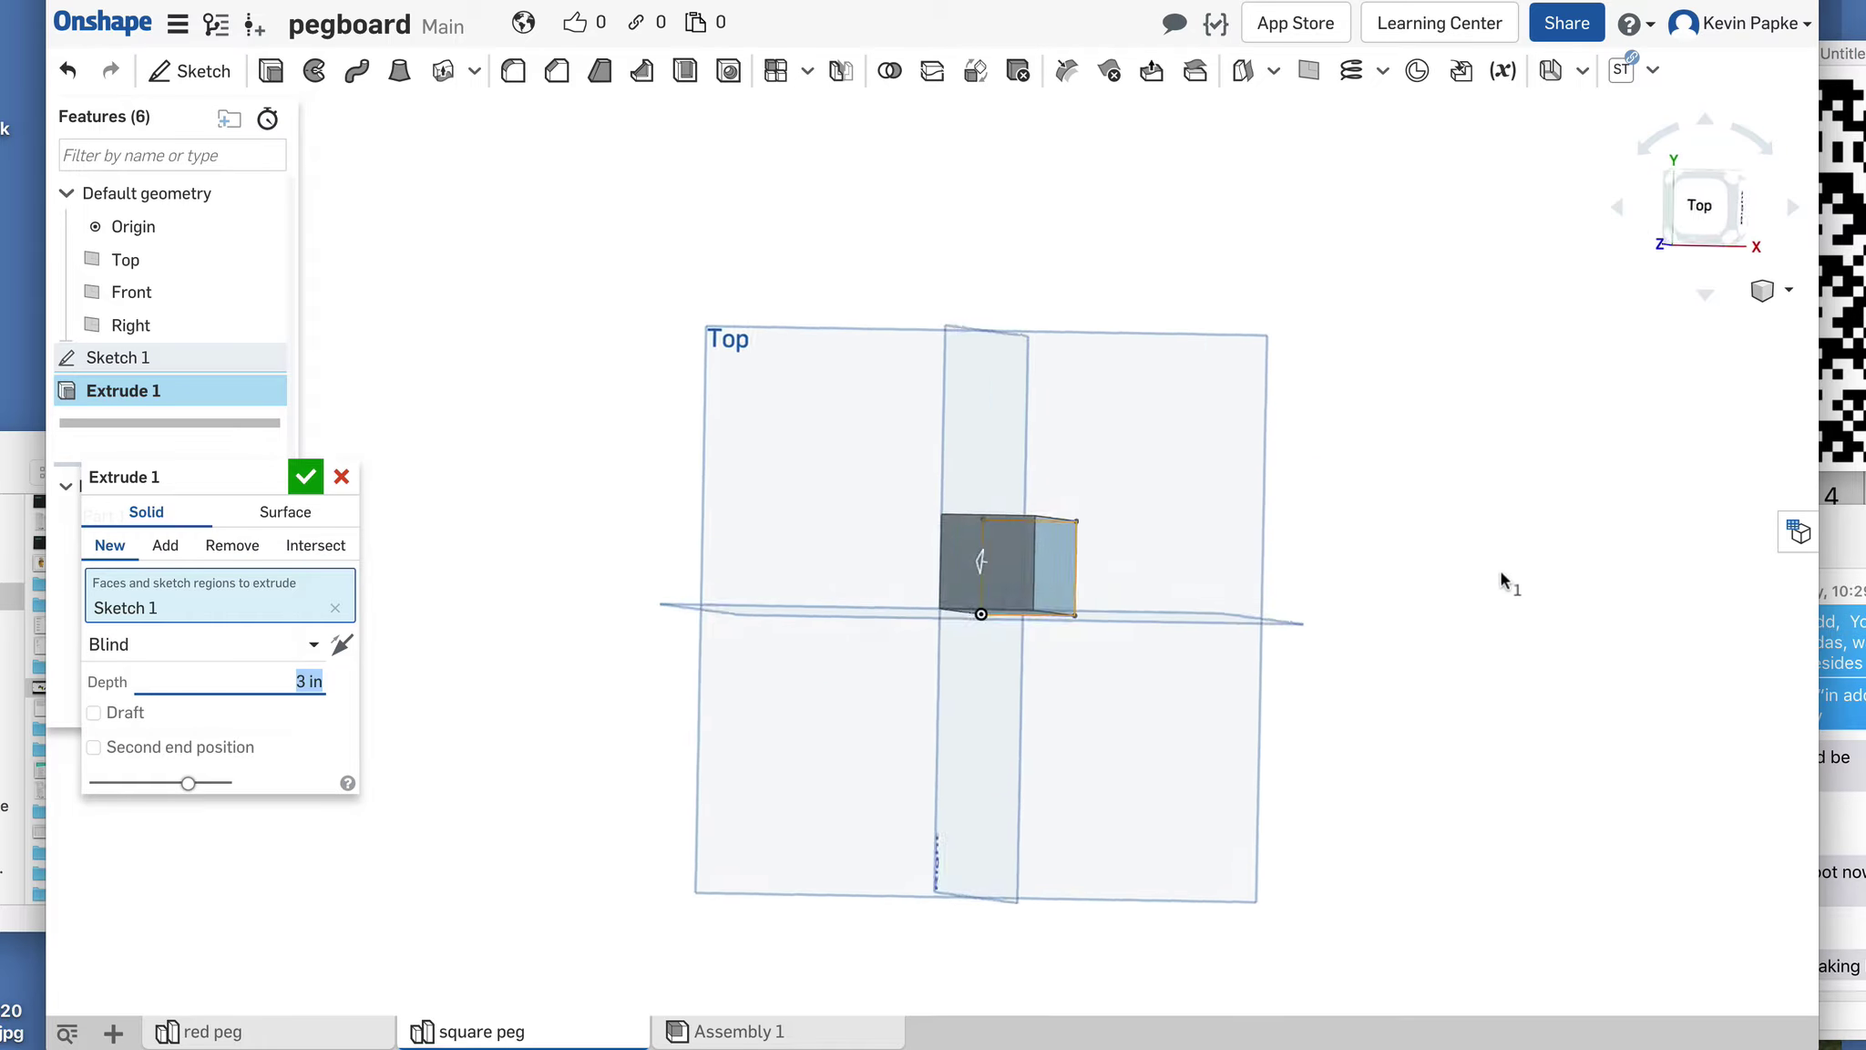
{"action": "key", "text": "shift+7"}
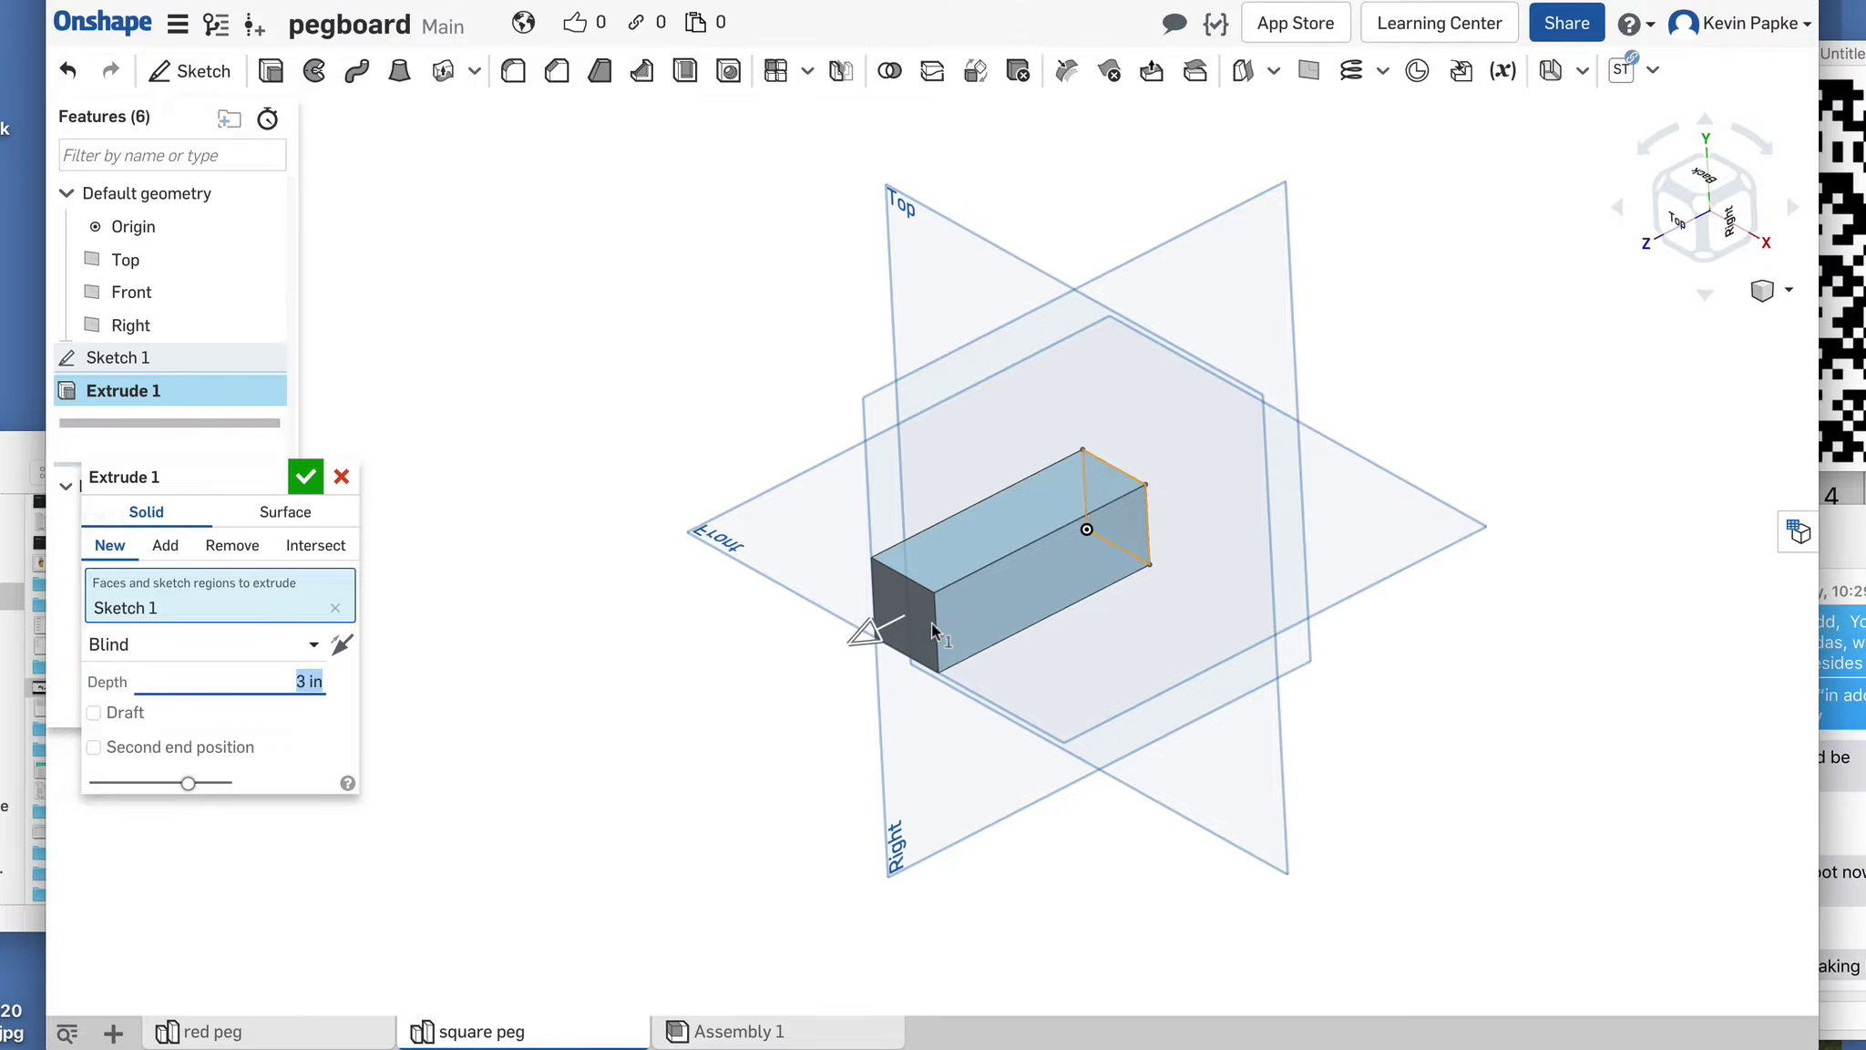
Step: Try extrude depths of about 2.83 in and 30 in for the square peg
{"action": "mouse_move", "coordinate": [864, 627]}
{"action": "left_mouse_down"}
{"action": "mouse_move", "coordinate": [1155, 538]}
{"action": "mouse_move", "coordinate": [1346, 433]}
{"action": "mouse_move", "coordinate": [1177, 519]}
{"action": "mouse_move", "coordinate": [939, 585]}
{"action": "mouse_move", "coordinate": [842, 648]}
{"action": "mouse_move", "coordinate": [865, 635]}
{"action": "left_mouse_up"}
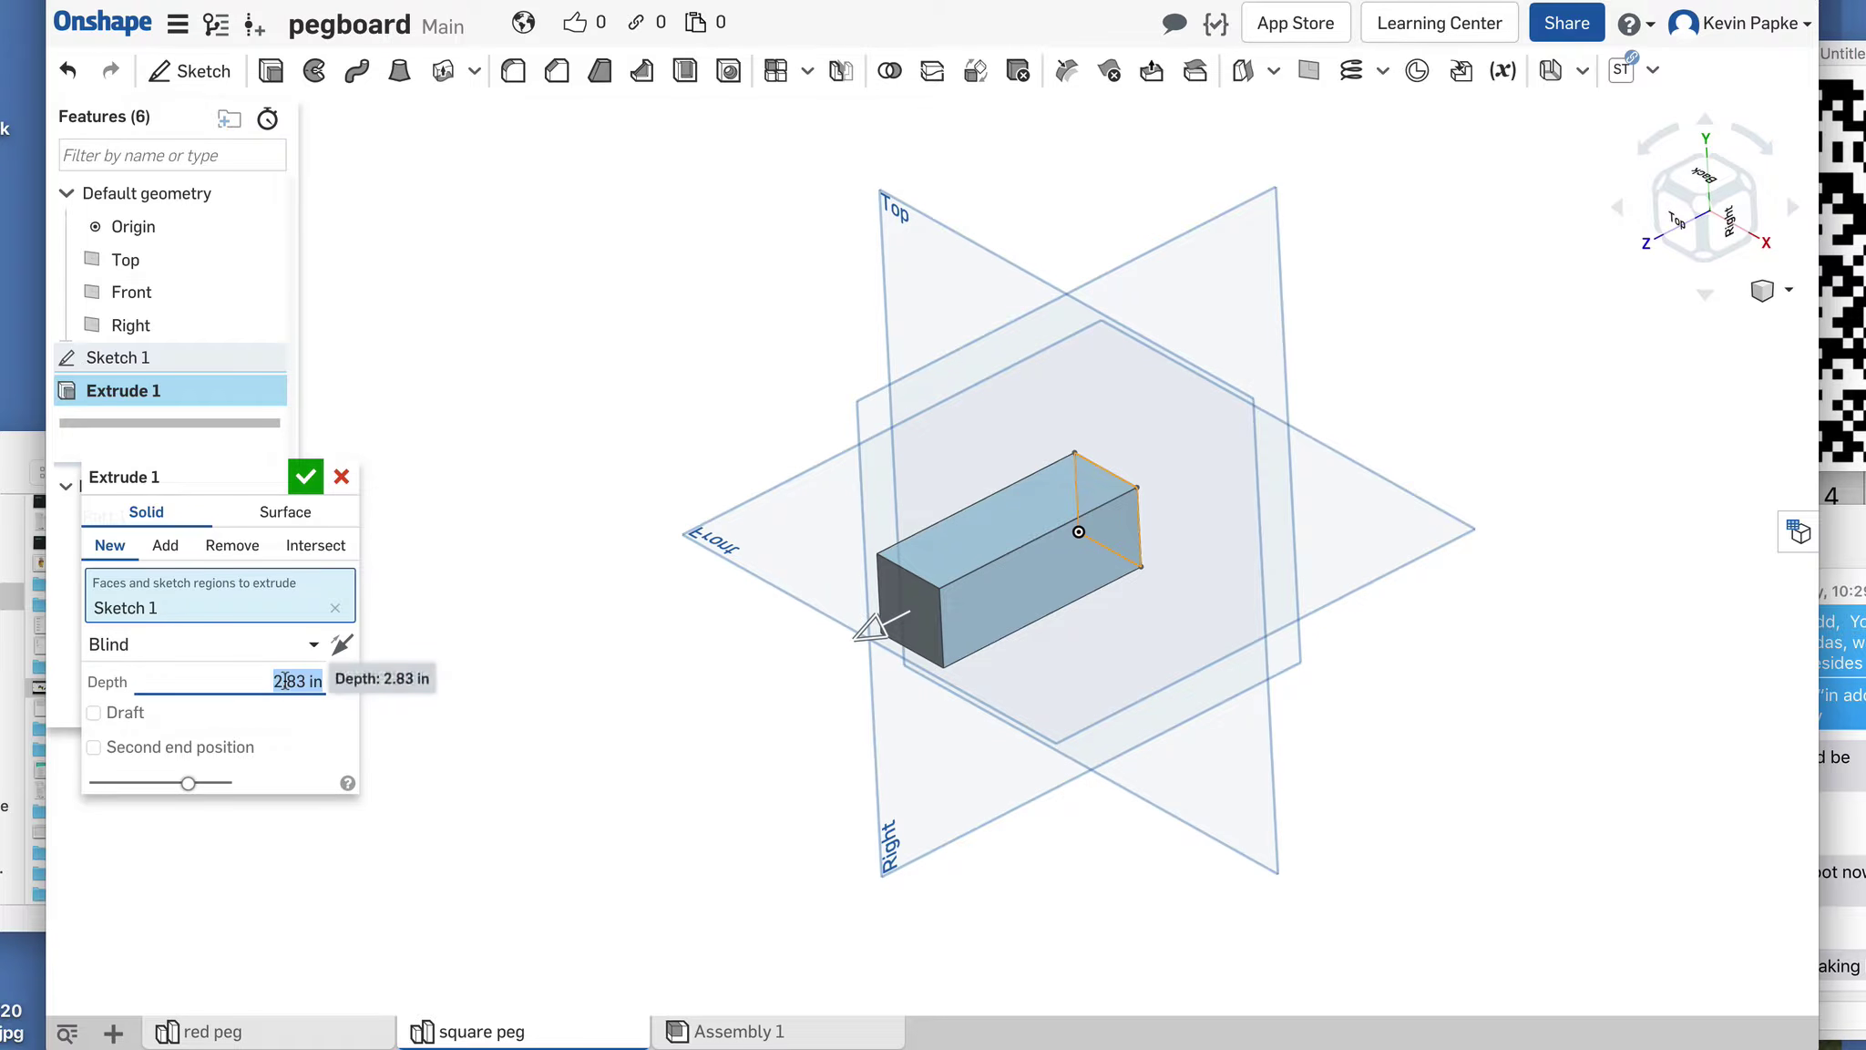
{"action": "type", "text": "30"}
{"action": "key", "text": "Return"}
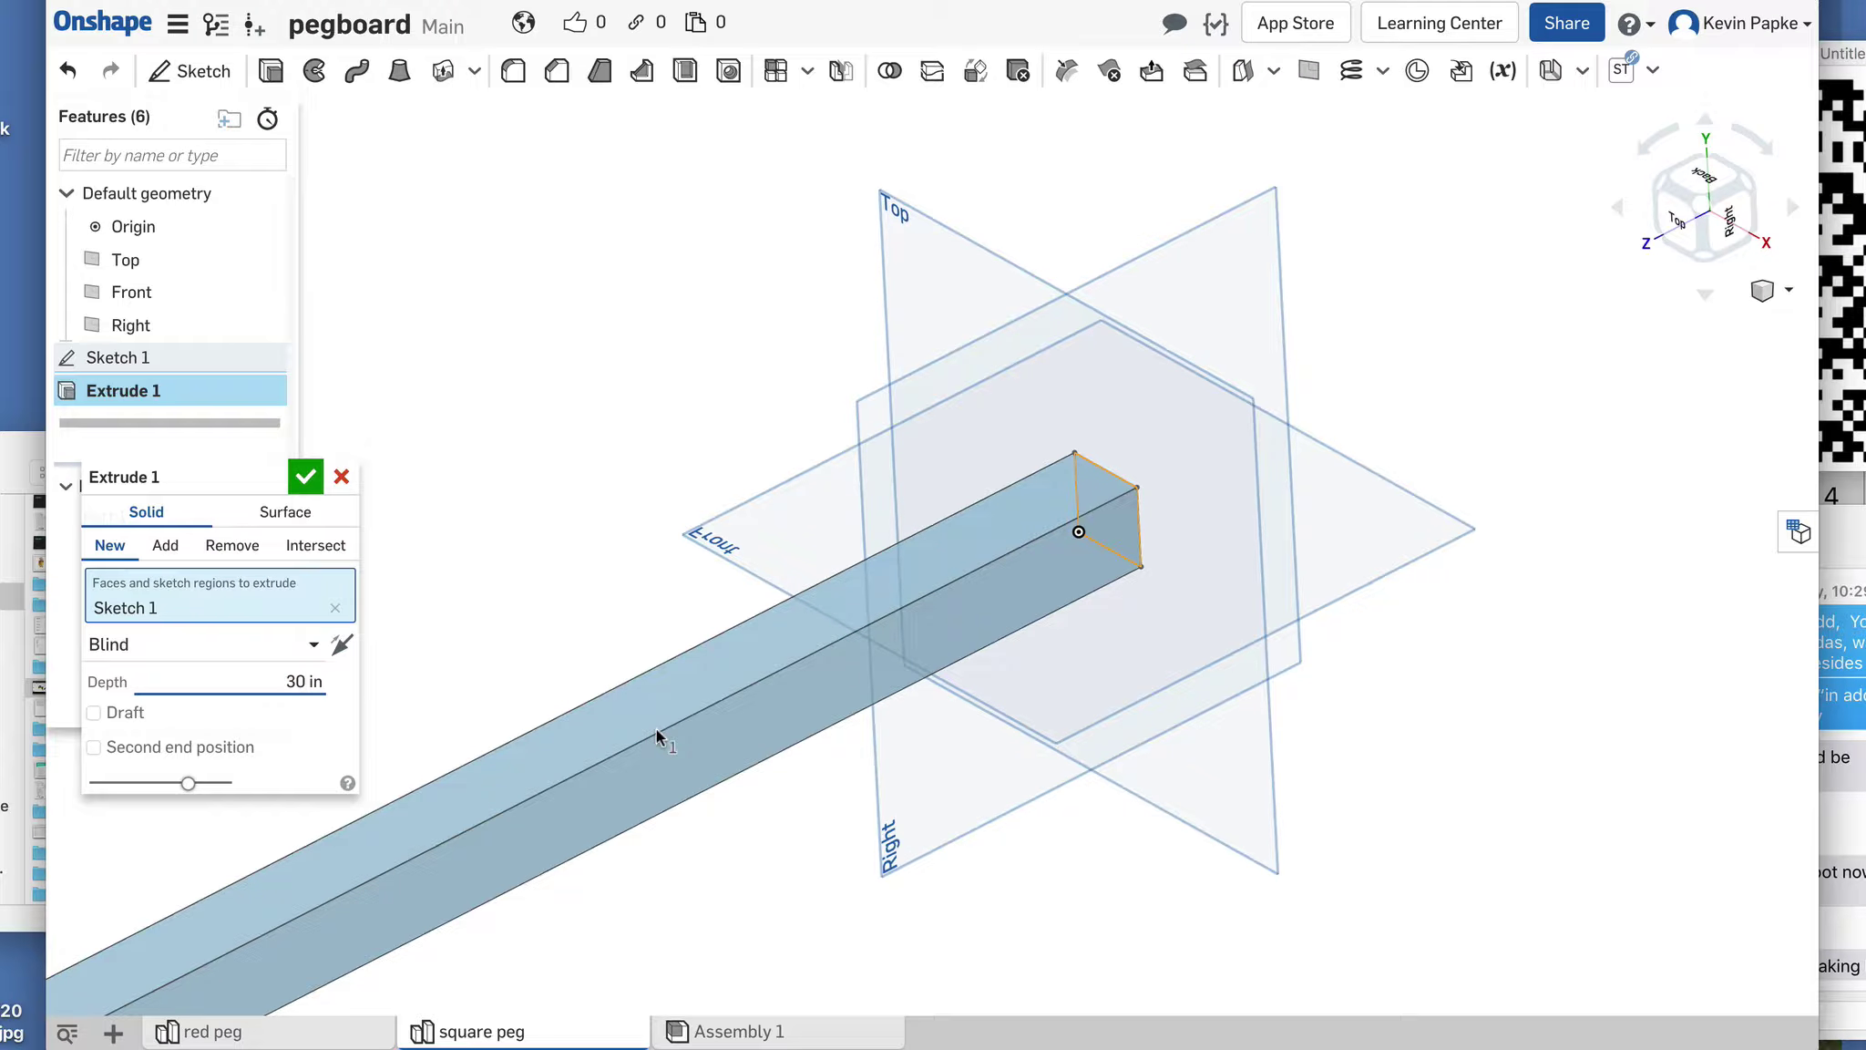
Step: Set the square peg's extrude depth to 3 in and accept the extrusion
{"action": "key", "text": "BackSpace"}
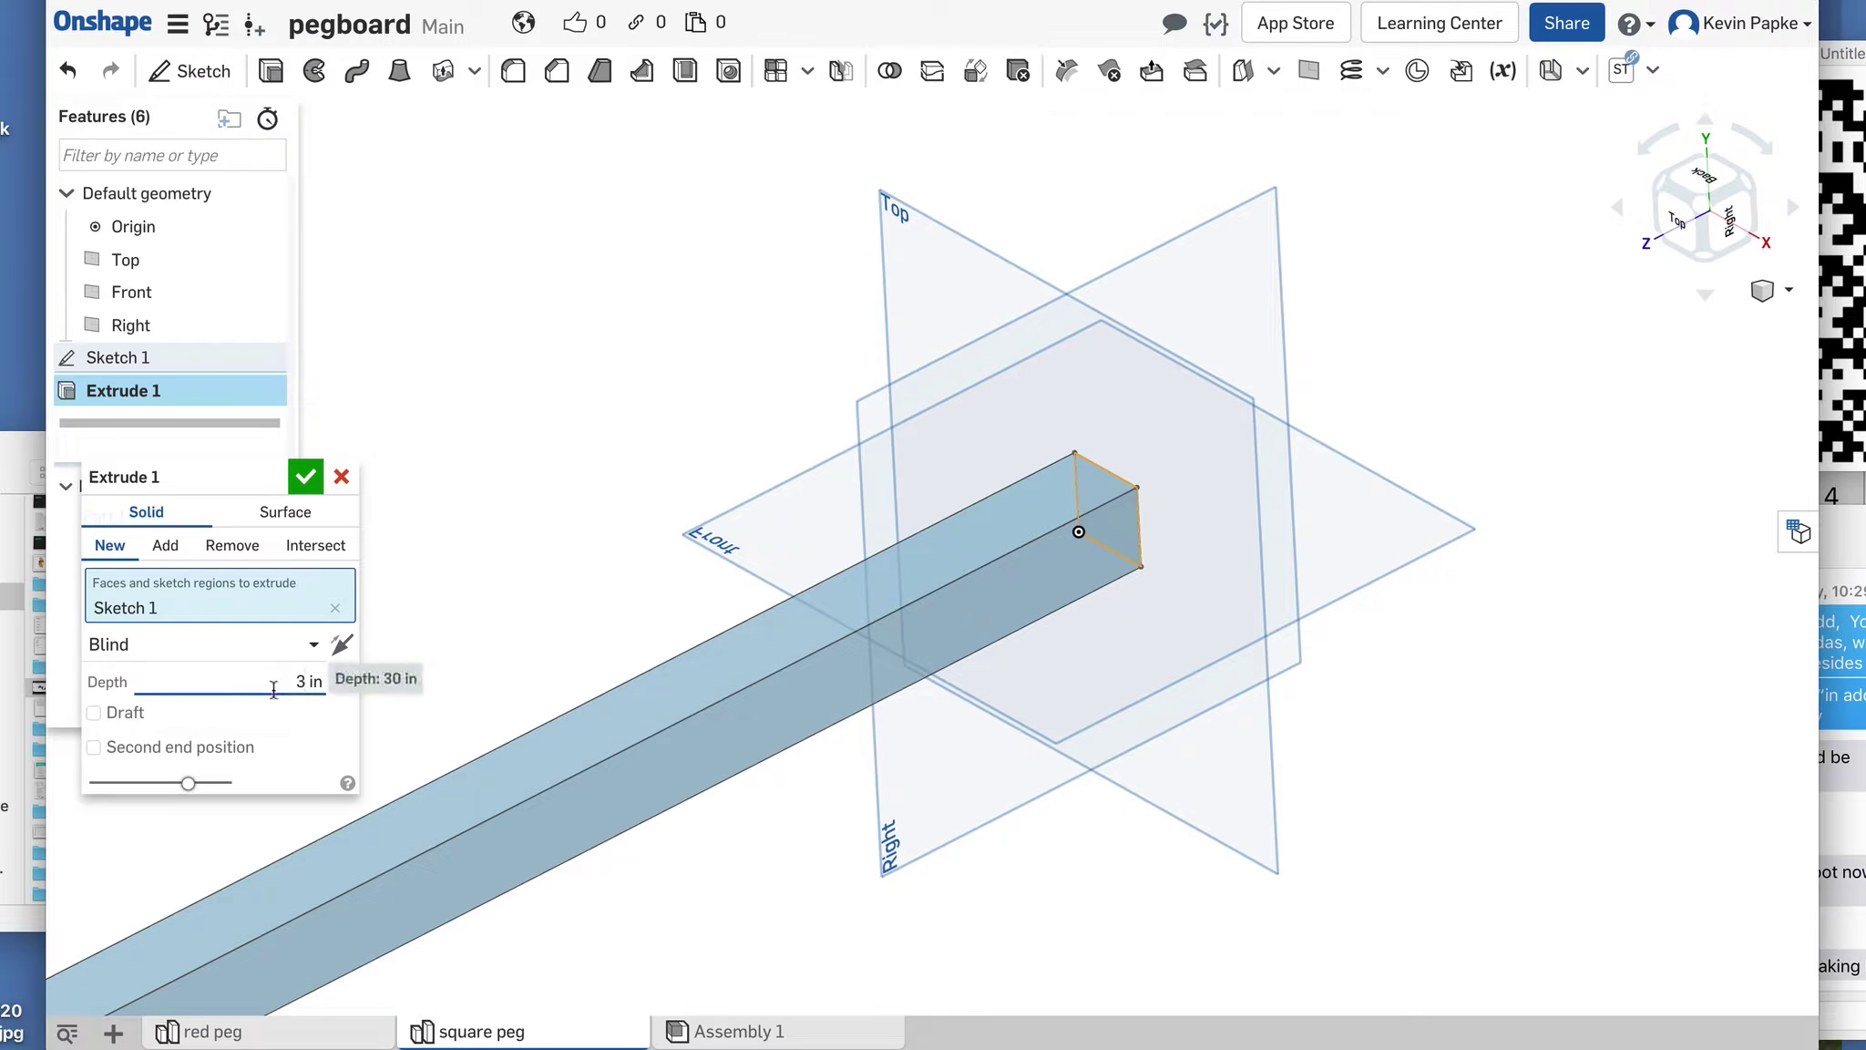
{"action": "key", "text": "Tab"}
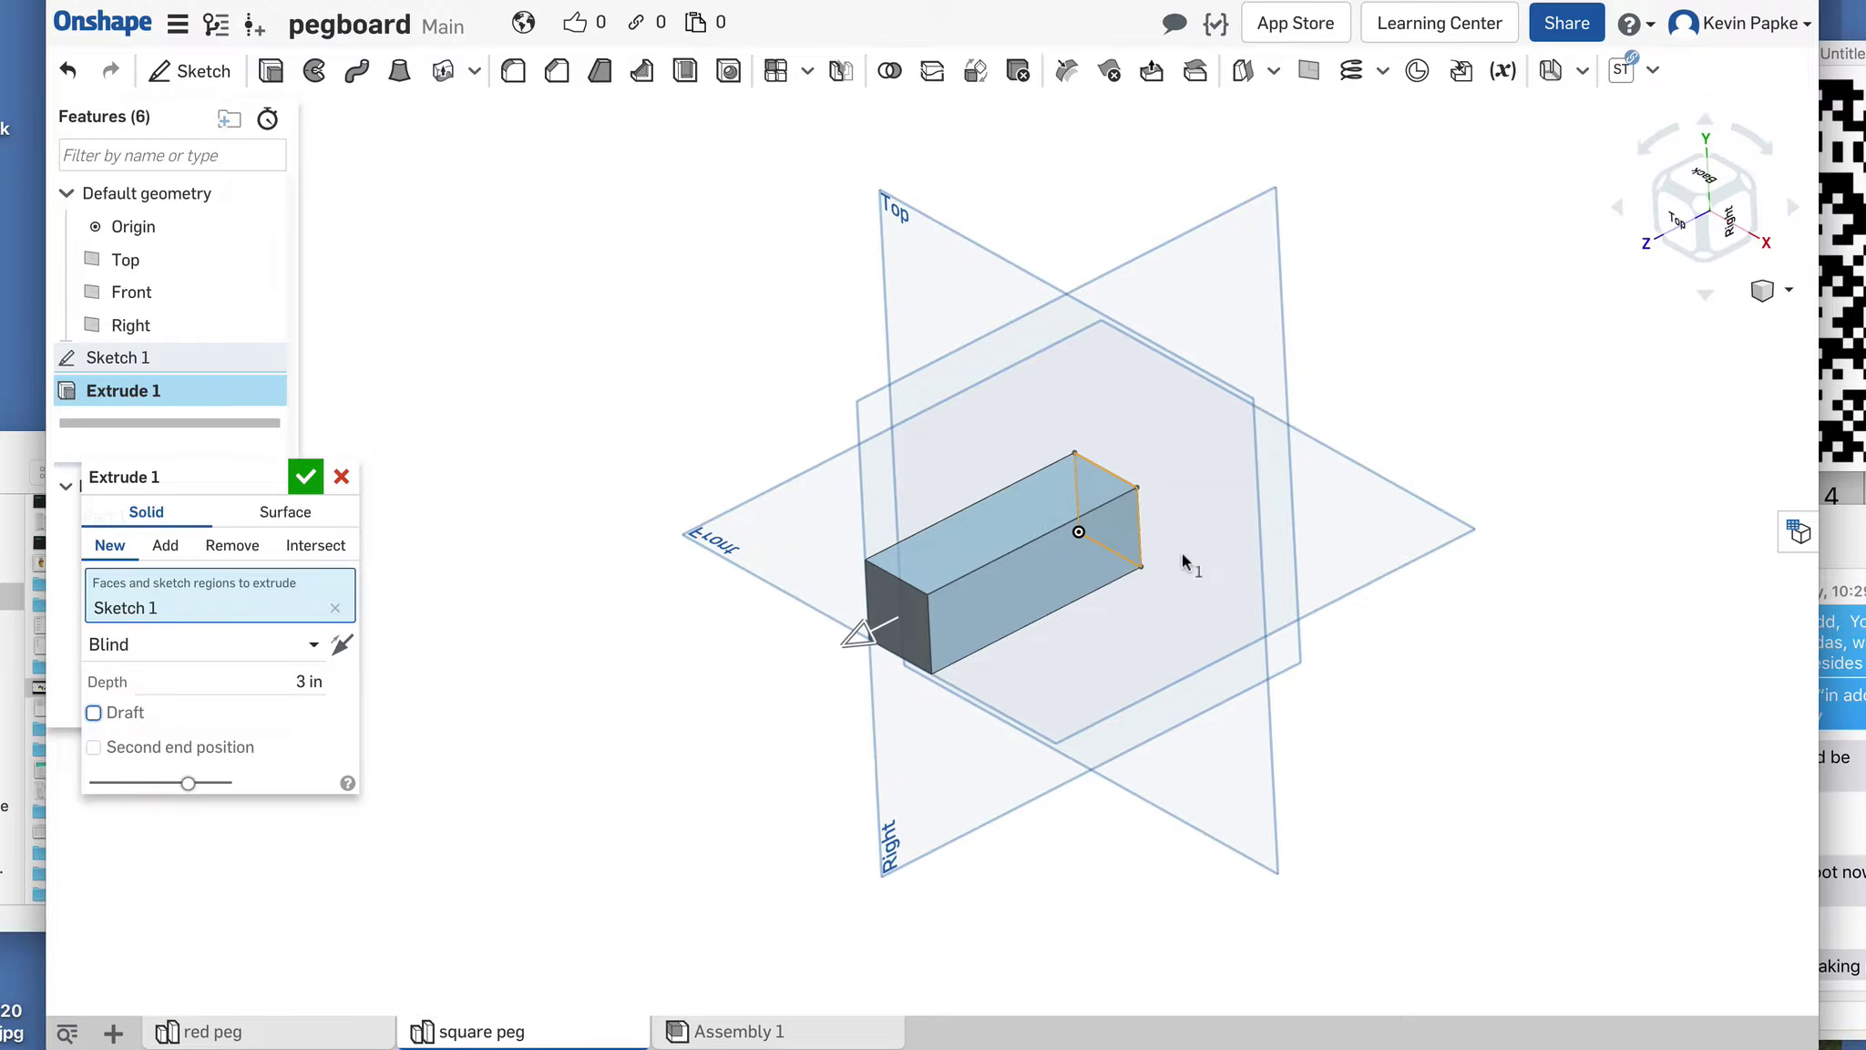
{"action": "left_click", "coordinate": [305, 478]}
Step: Change the square peg's appearance to the orange palette colour F88701 and check the part from another angle
{"action": "right_click_drag", "start_coordinate": [1310, 697], "coordinate": [1292, 497]}
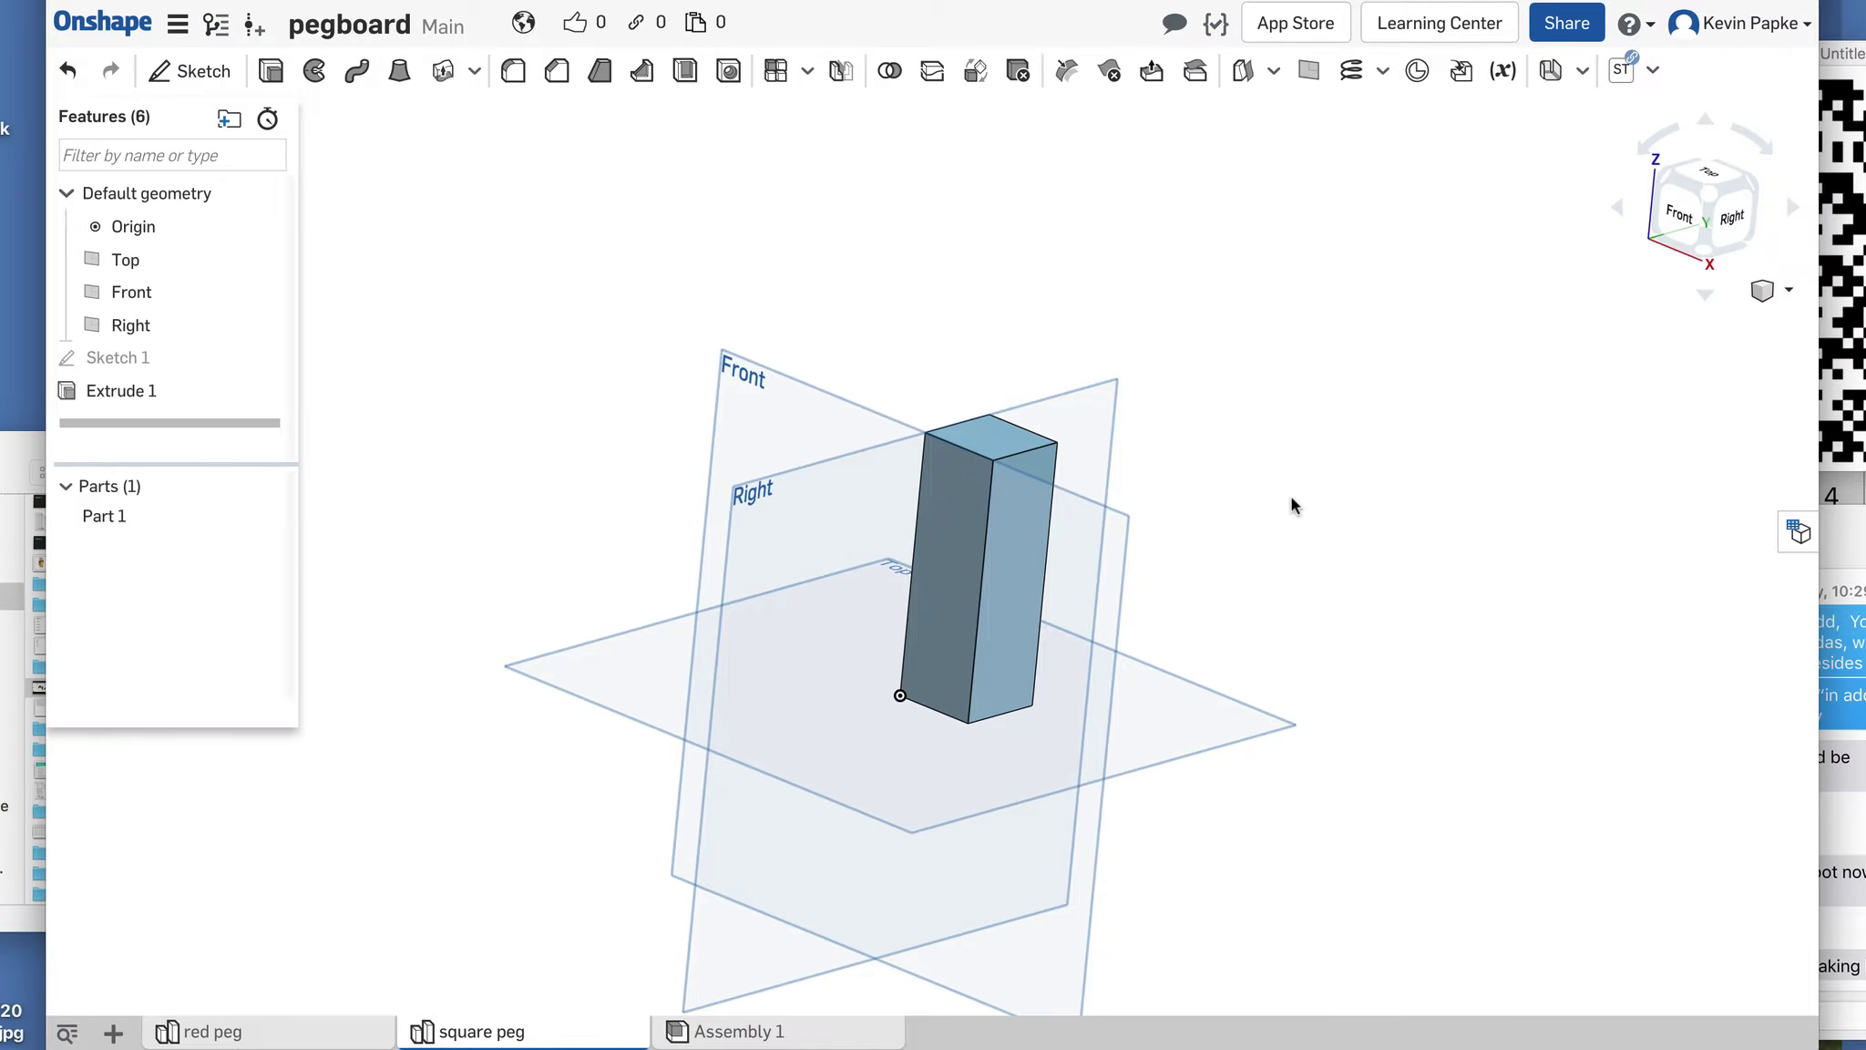
{"action": "right_click", "coordinate": [954, 568]}
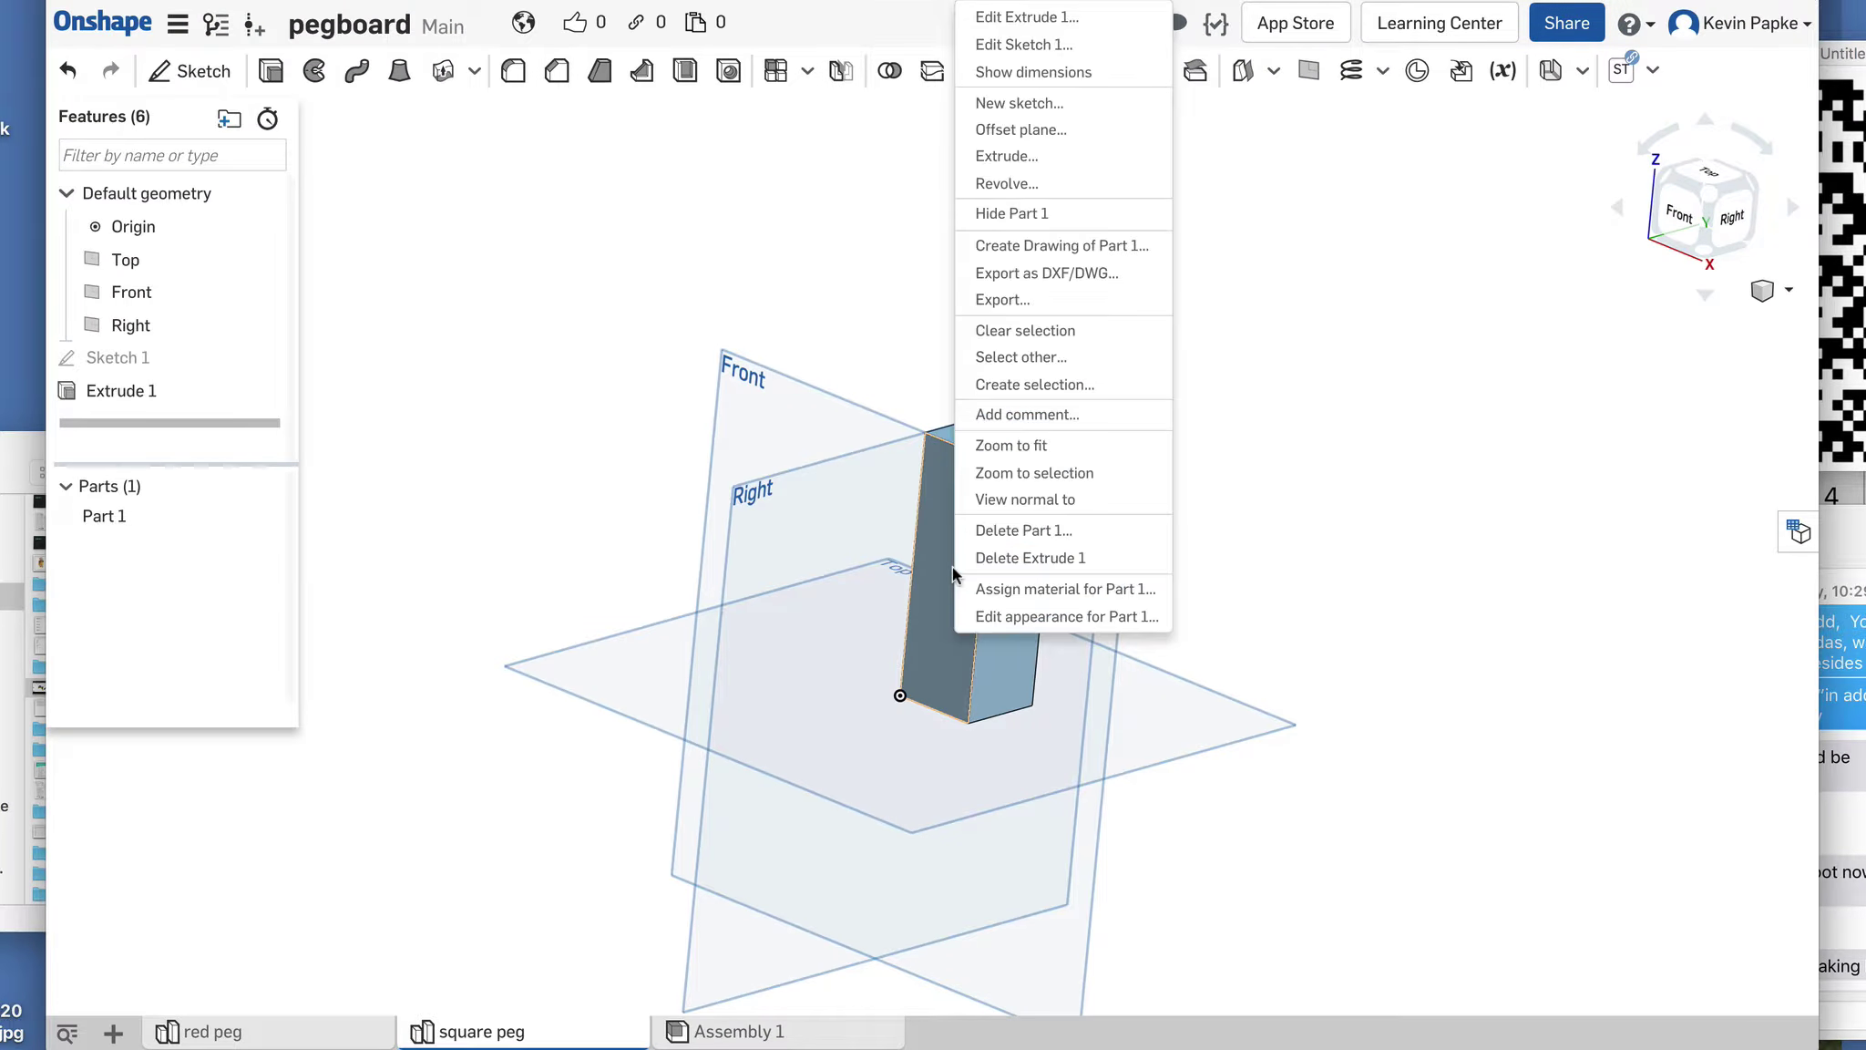
{"action": "left_click", "coordinate": [1040, 618]}
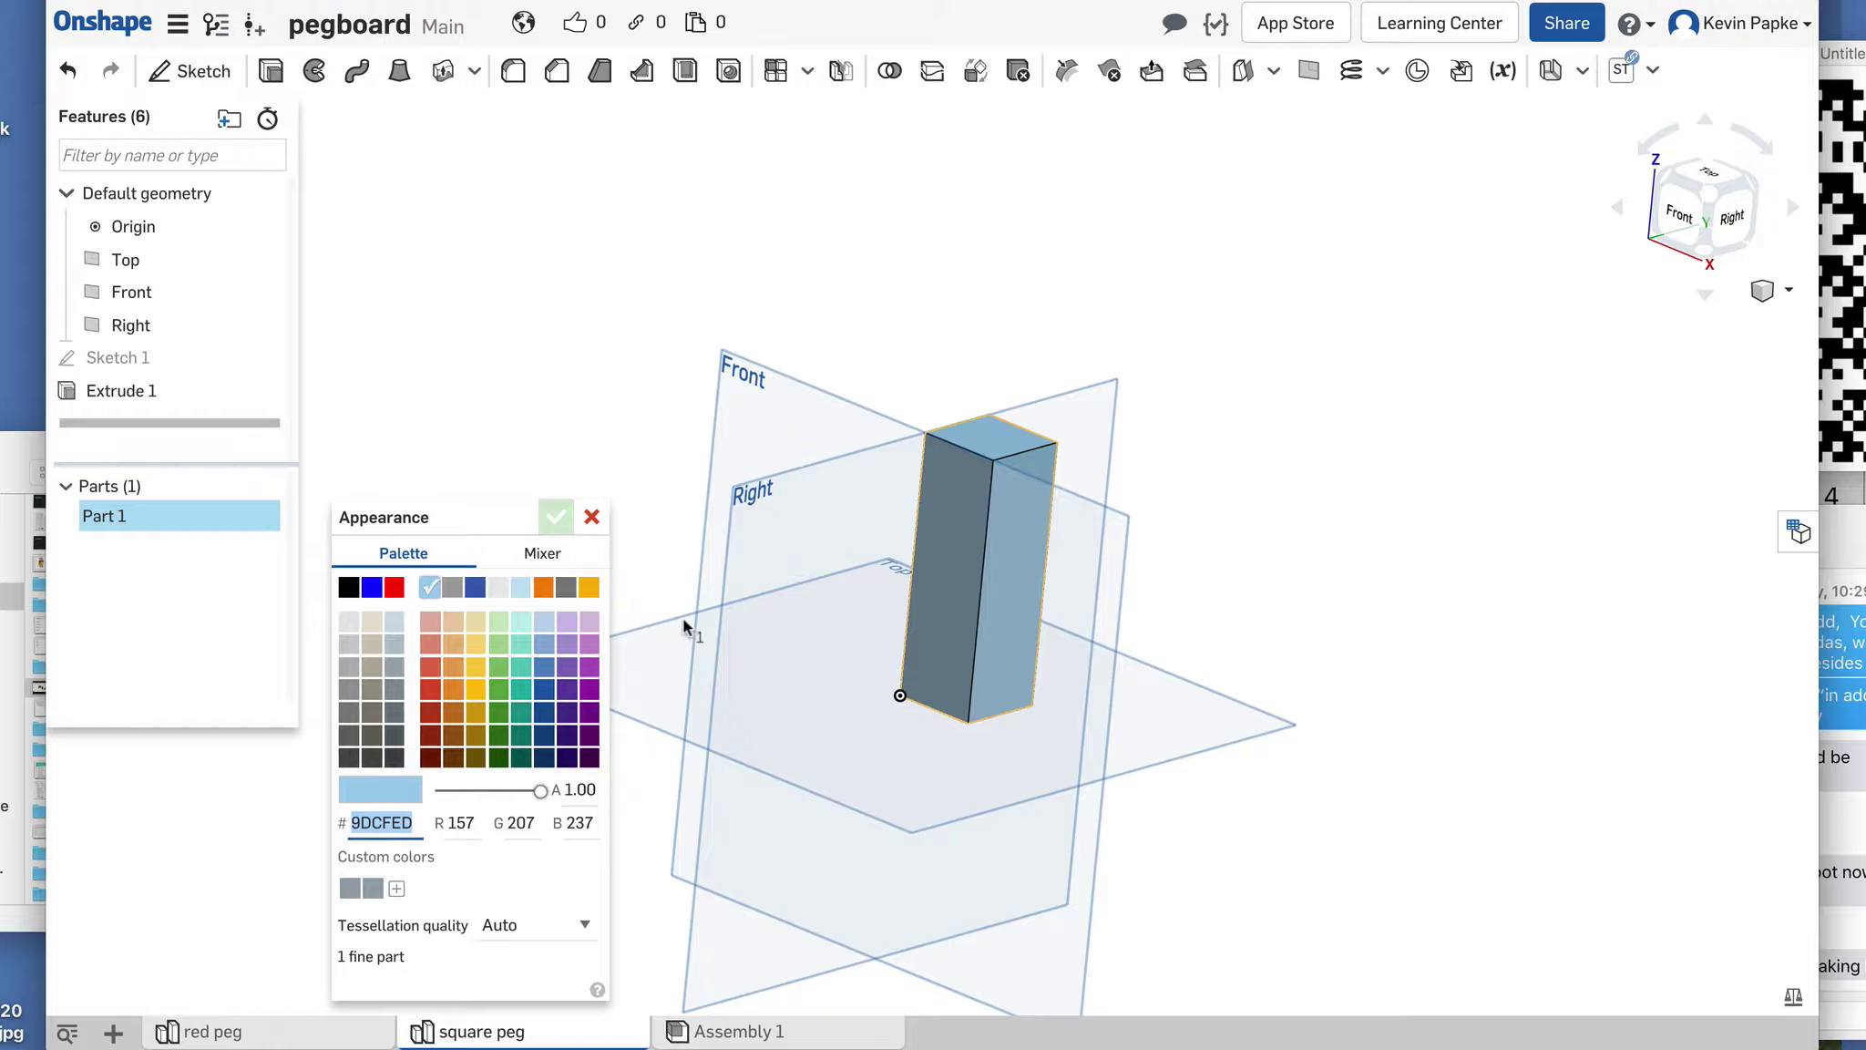
{"action": "left_click", "coordinate": [543, 587]}
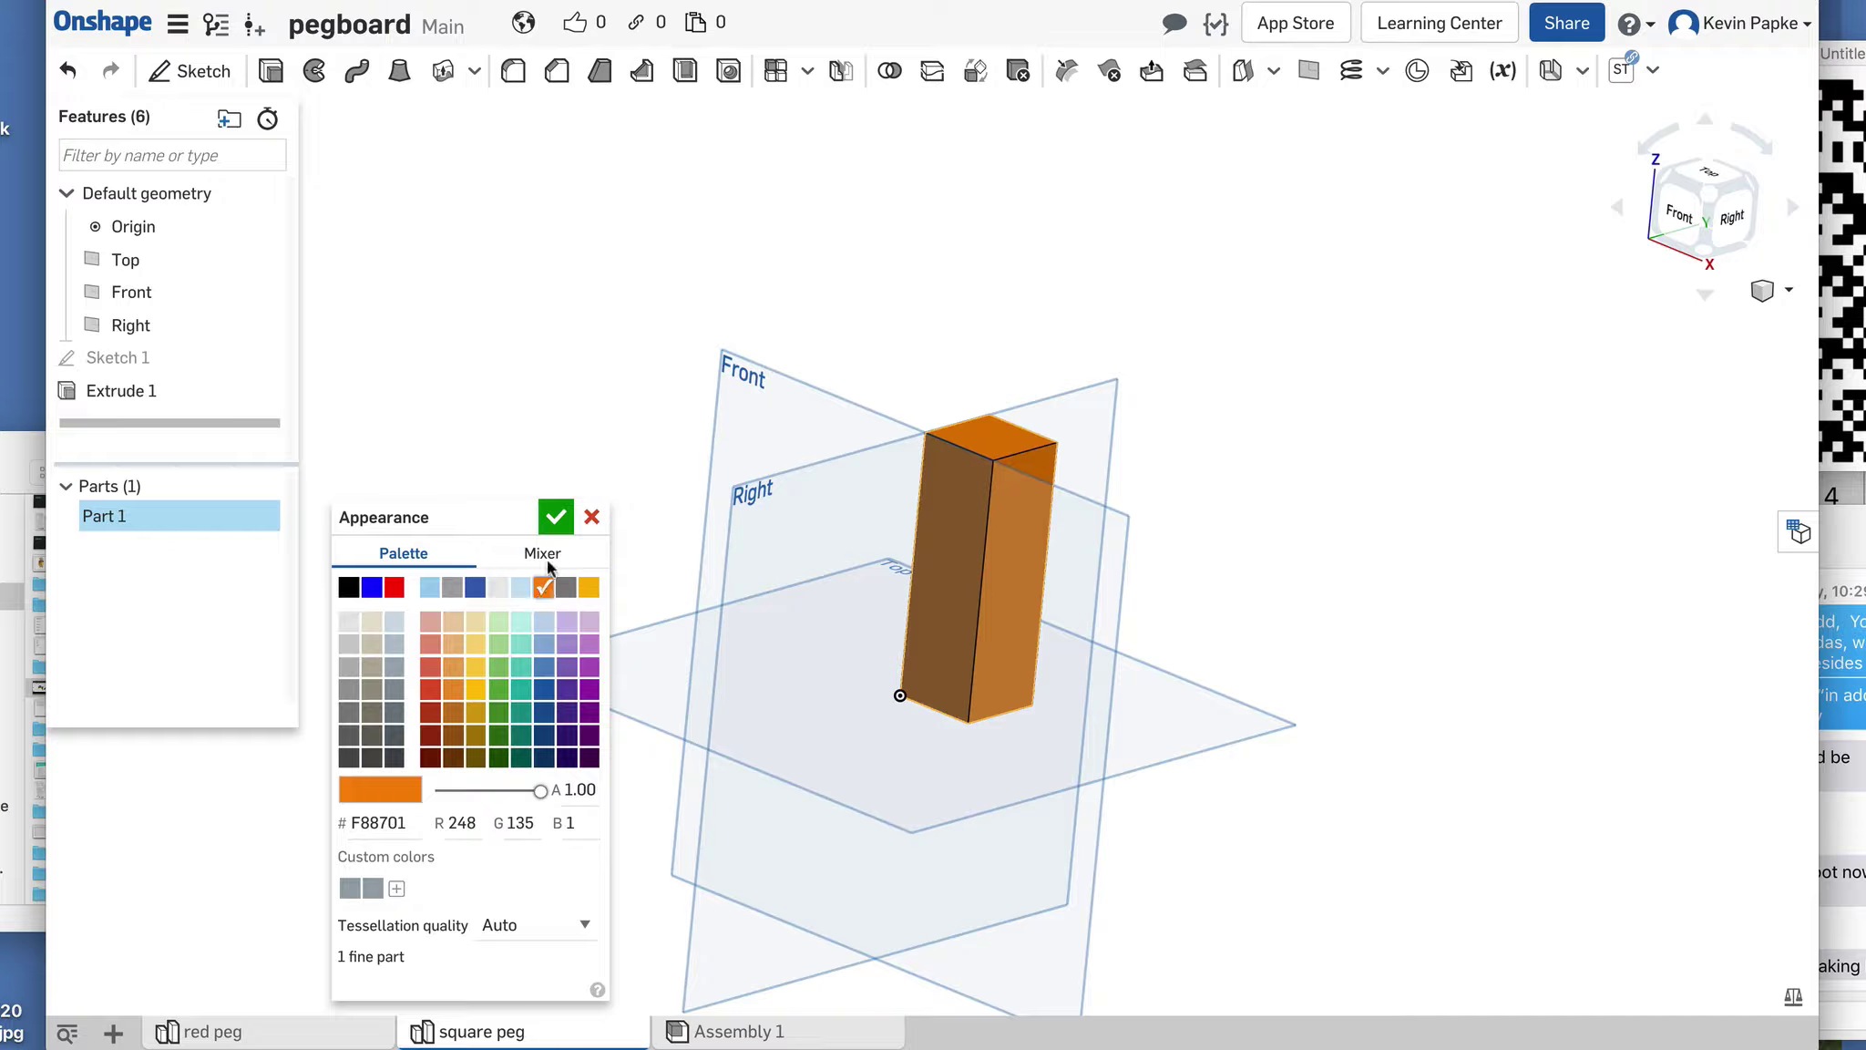
{"action": "left_click", "coordinate": [555, 517]}
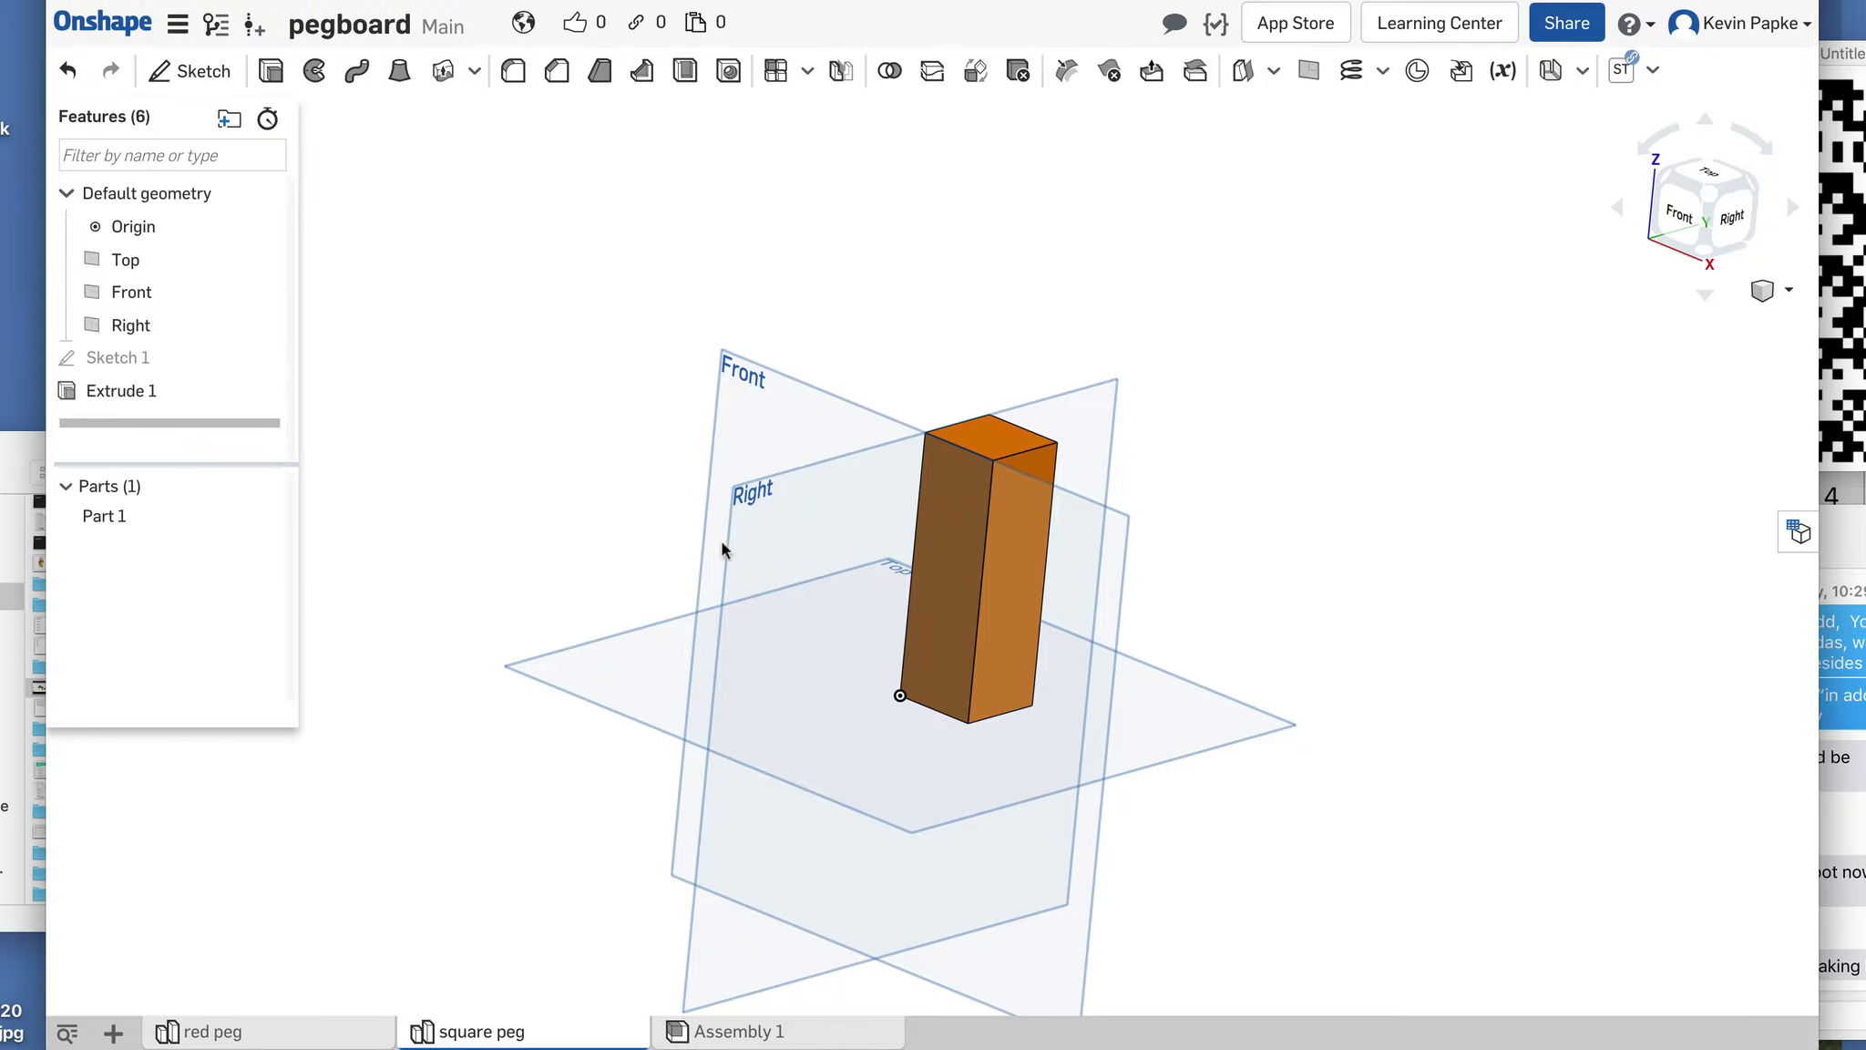
{"action": "right_click_drag", "start_coordinate": [1492, 640], "coordinate": [1510, 586]}
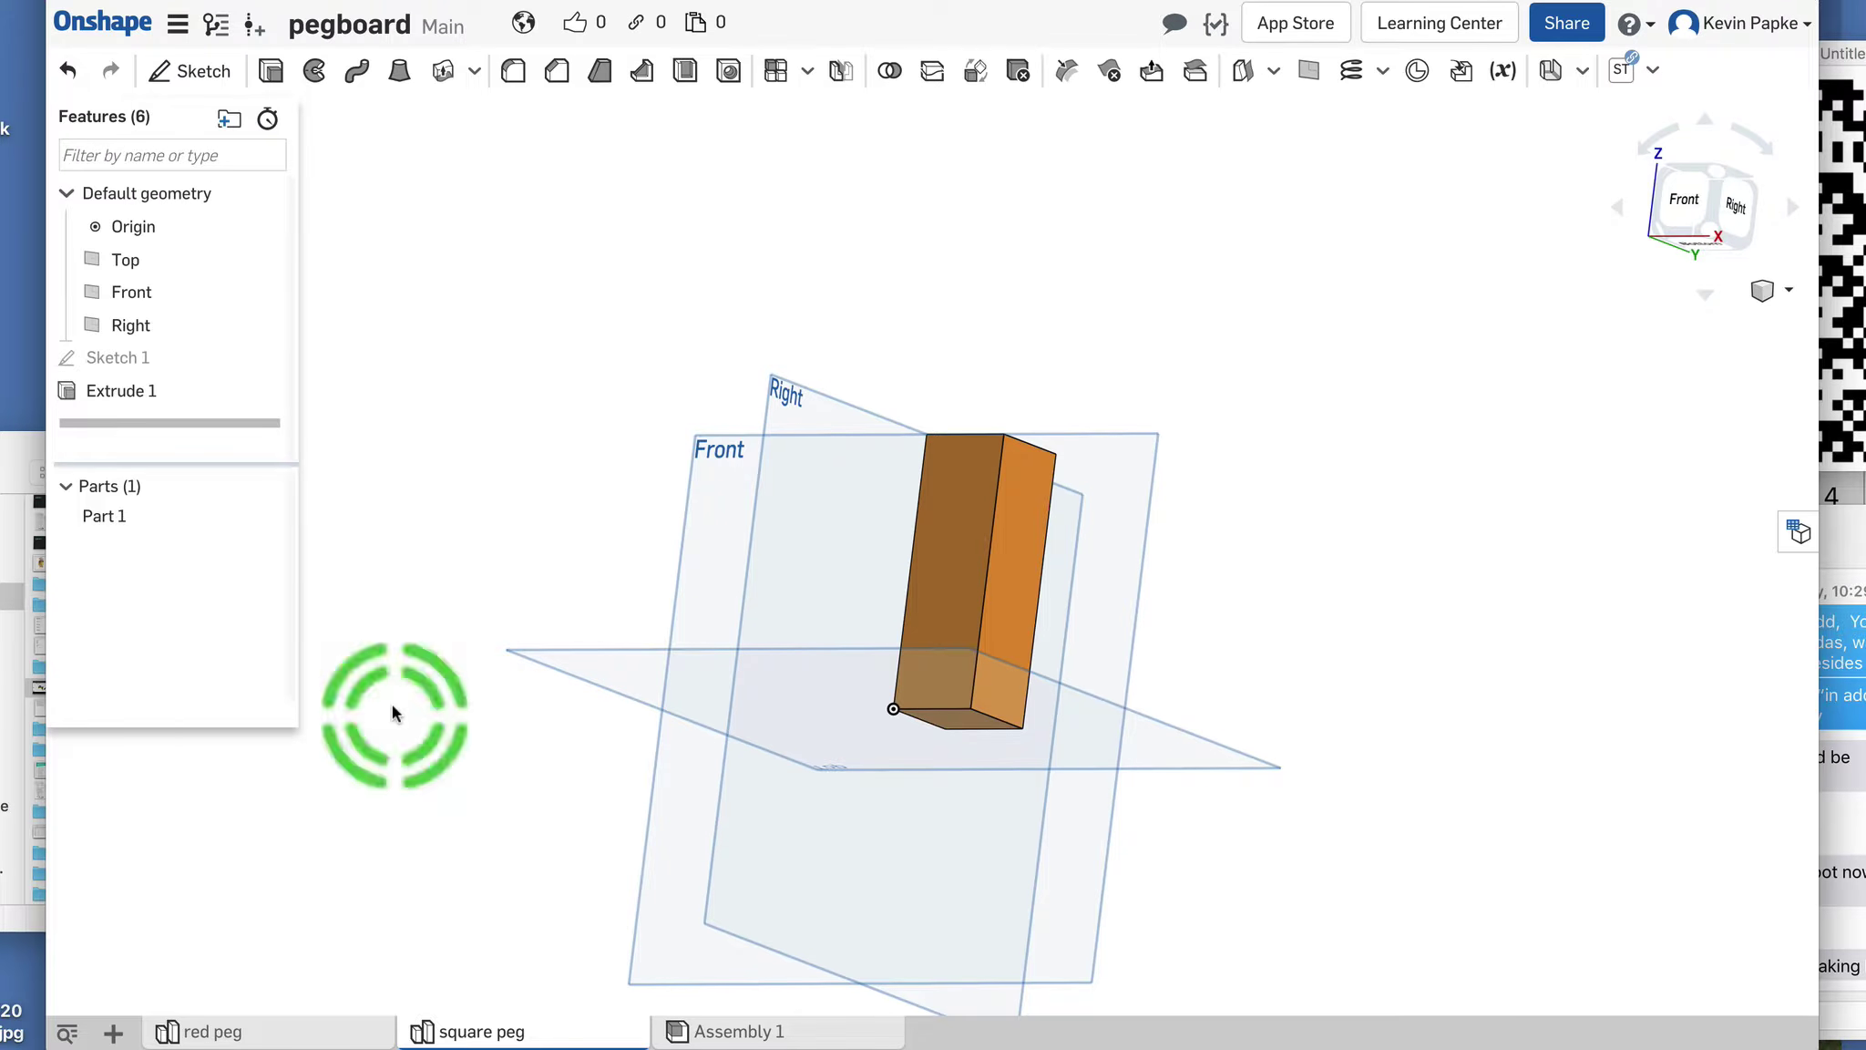
Step: Create a third Part Studio and rename it "pegboard"
{"action": "left_click", "coordinate": [111, 1035]}
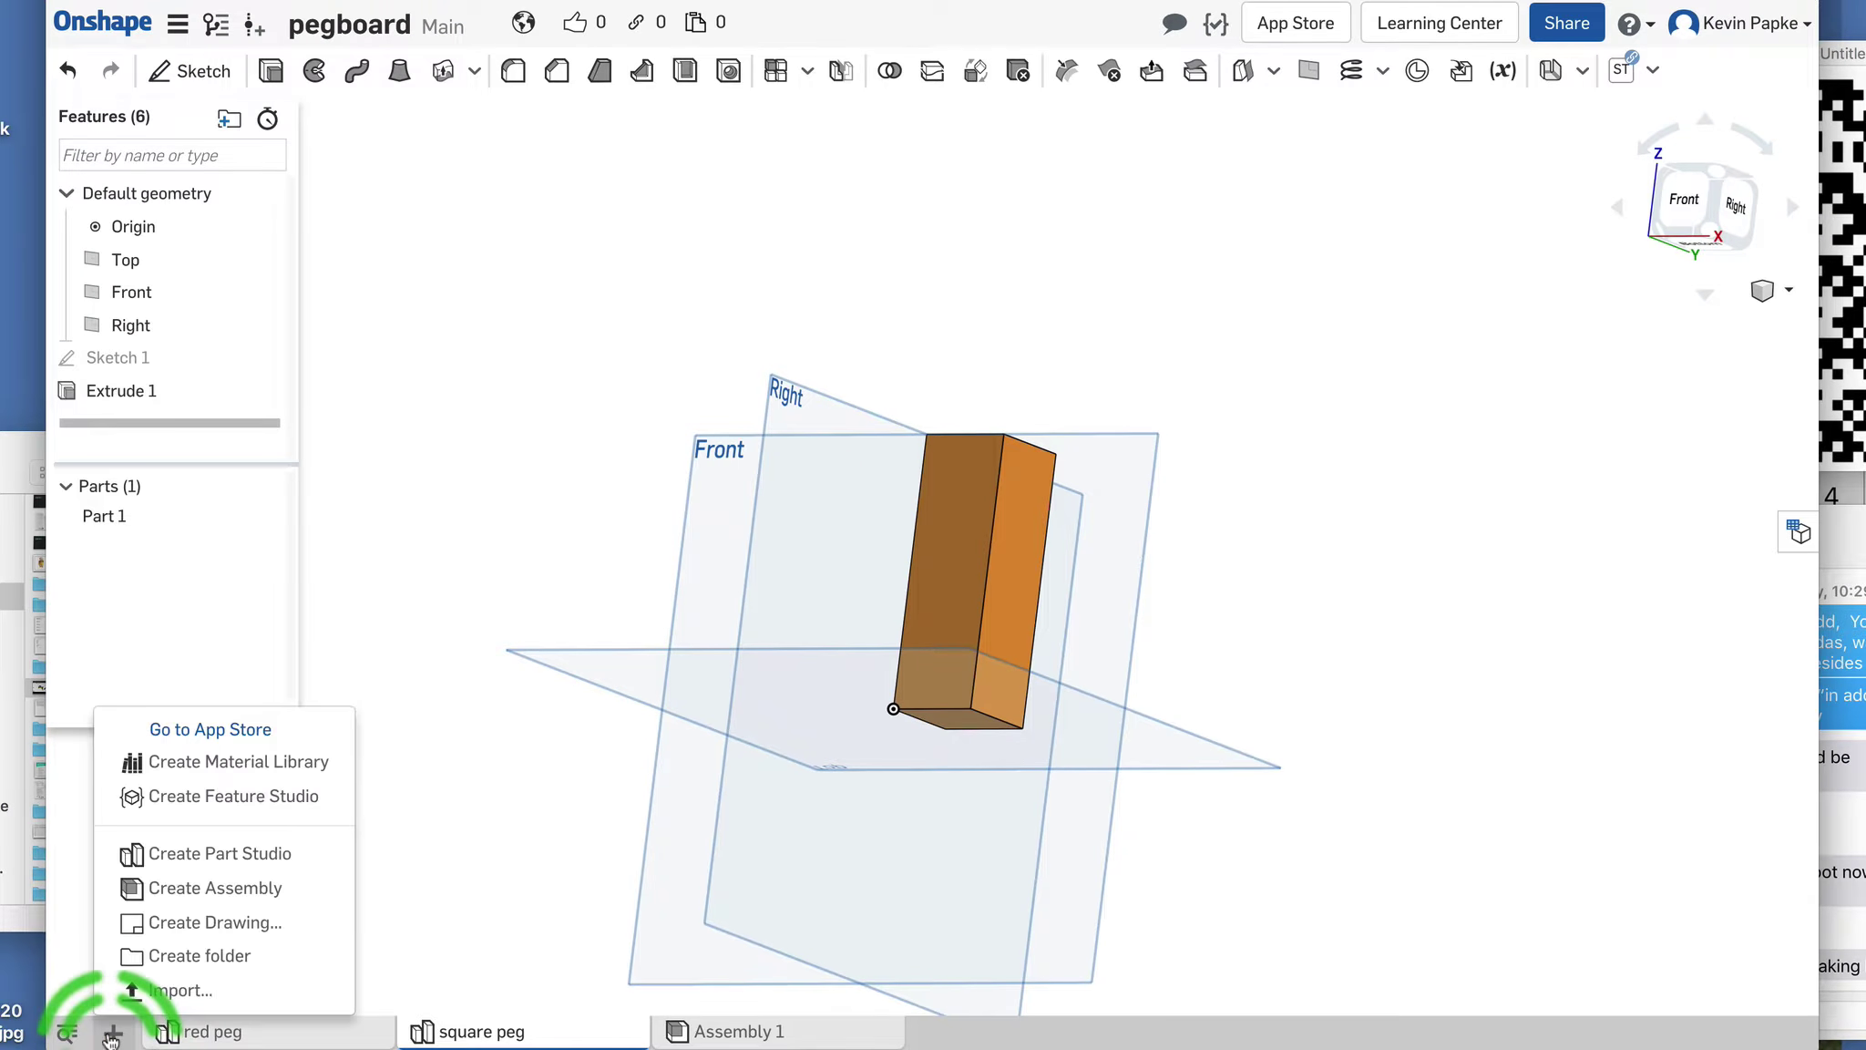
{"action": "left_click", "coordinate": [186, 853]}
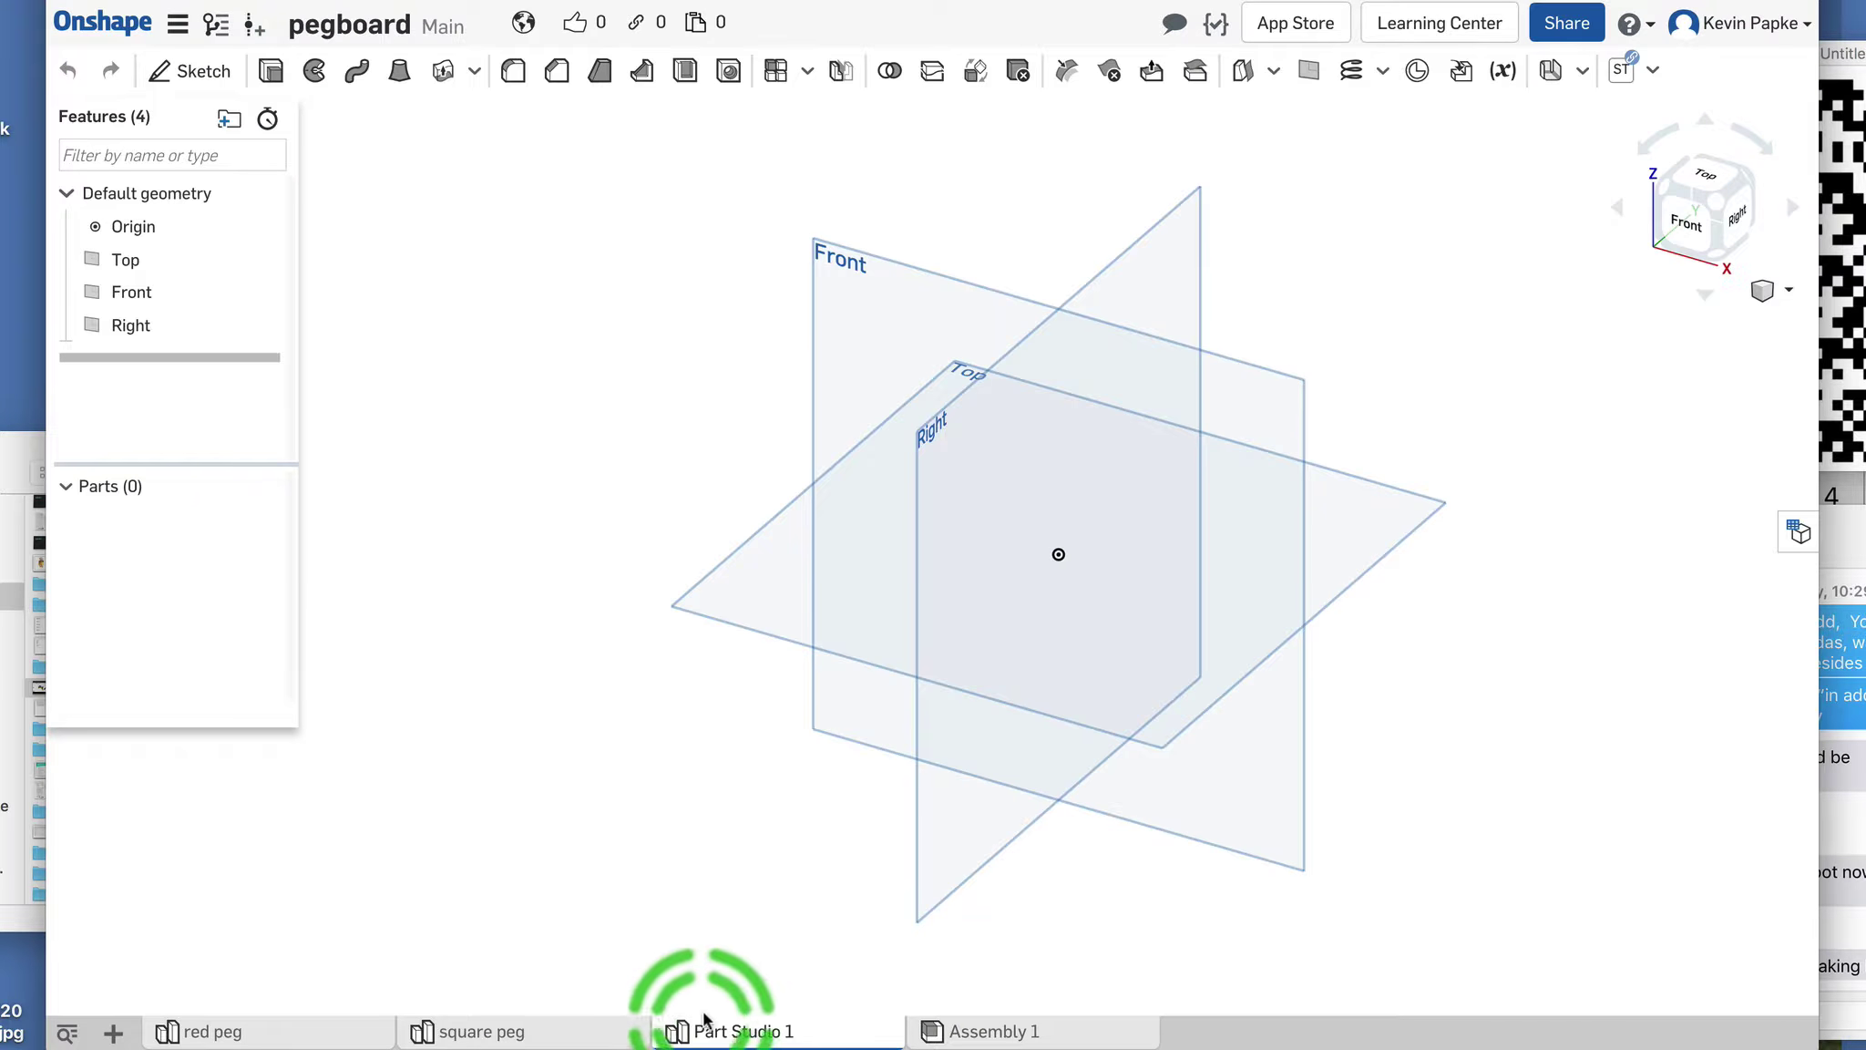
{"action": "right_click", "coordinate": [740, 1028]}
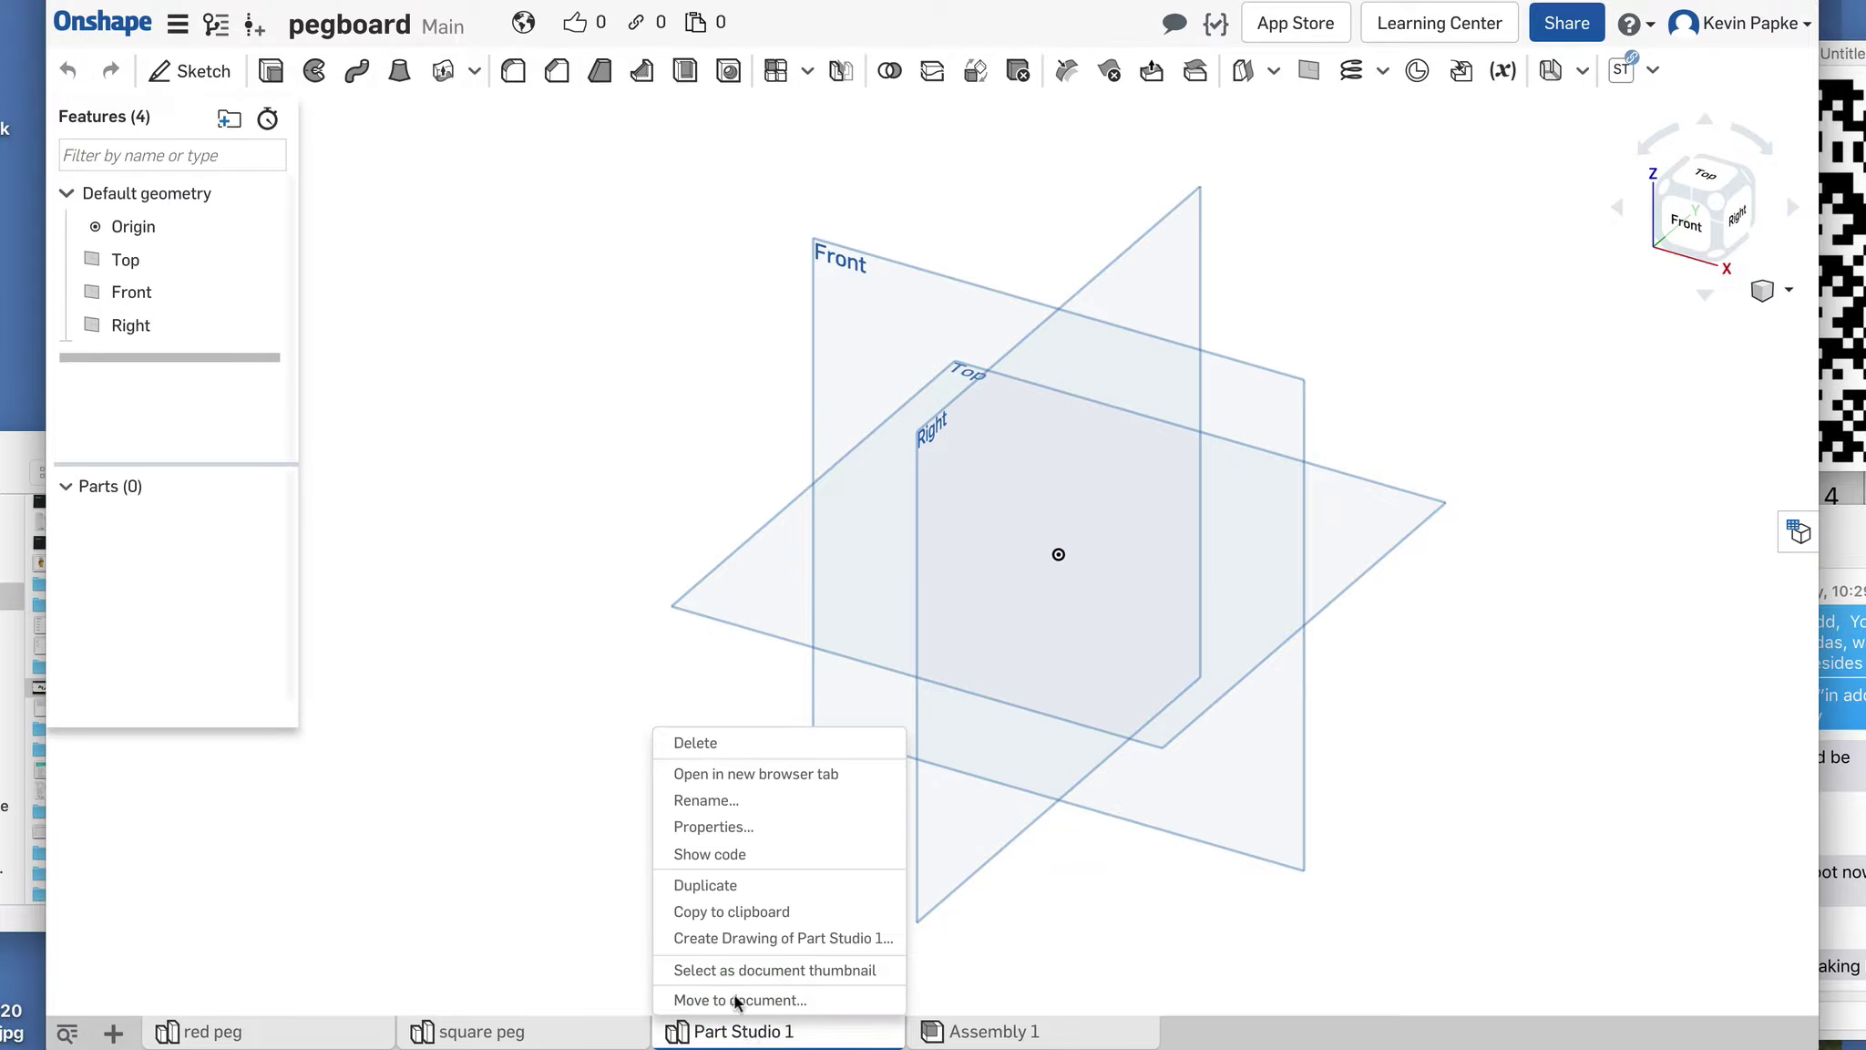
{"action": "left_click", "coordinate": [720, 802]}
{"action": "type", "text": "pegboard"}
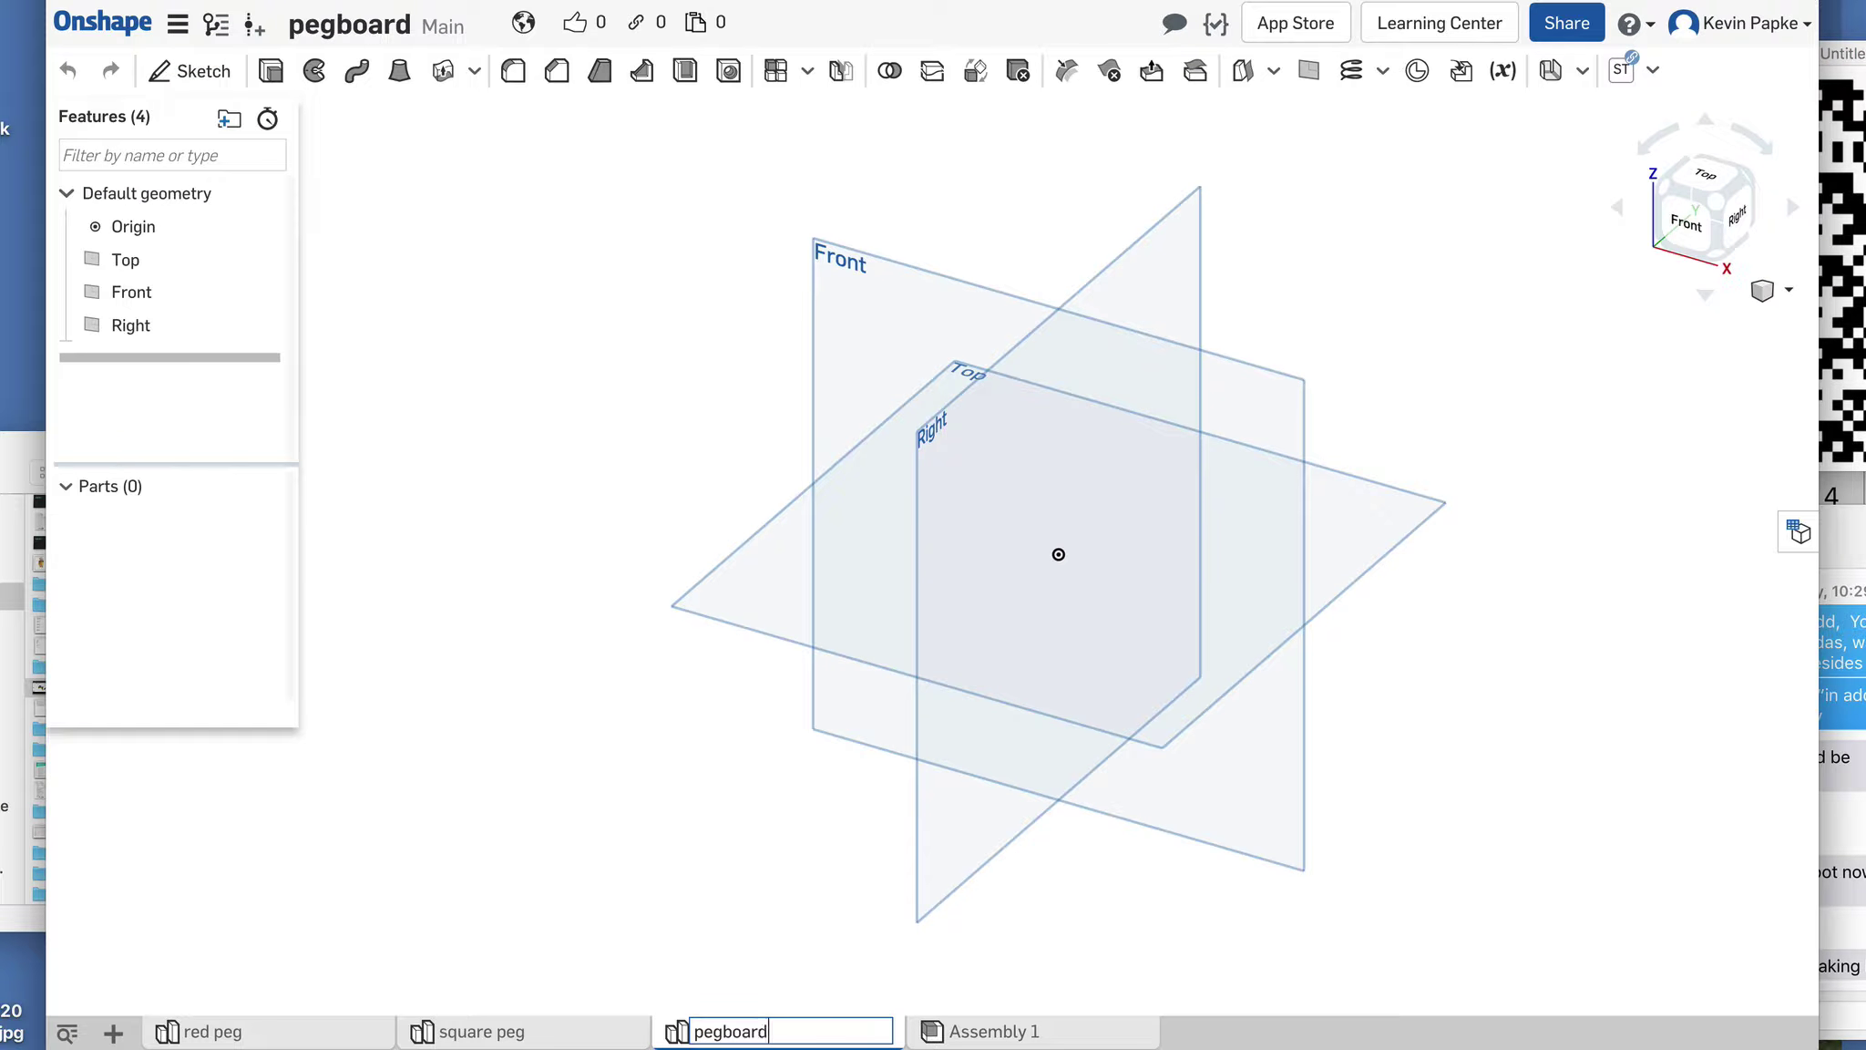
{"action": "key", "text": "Return"}
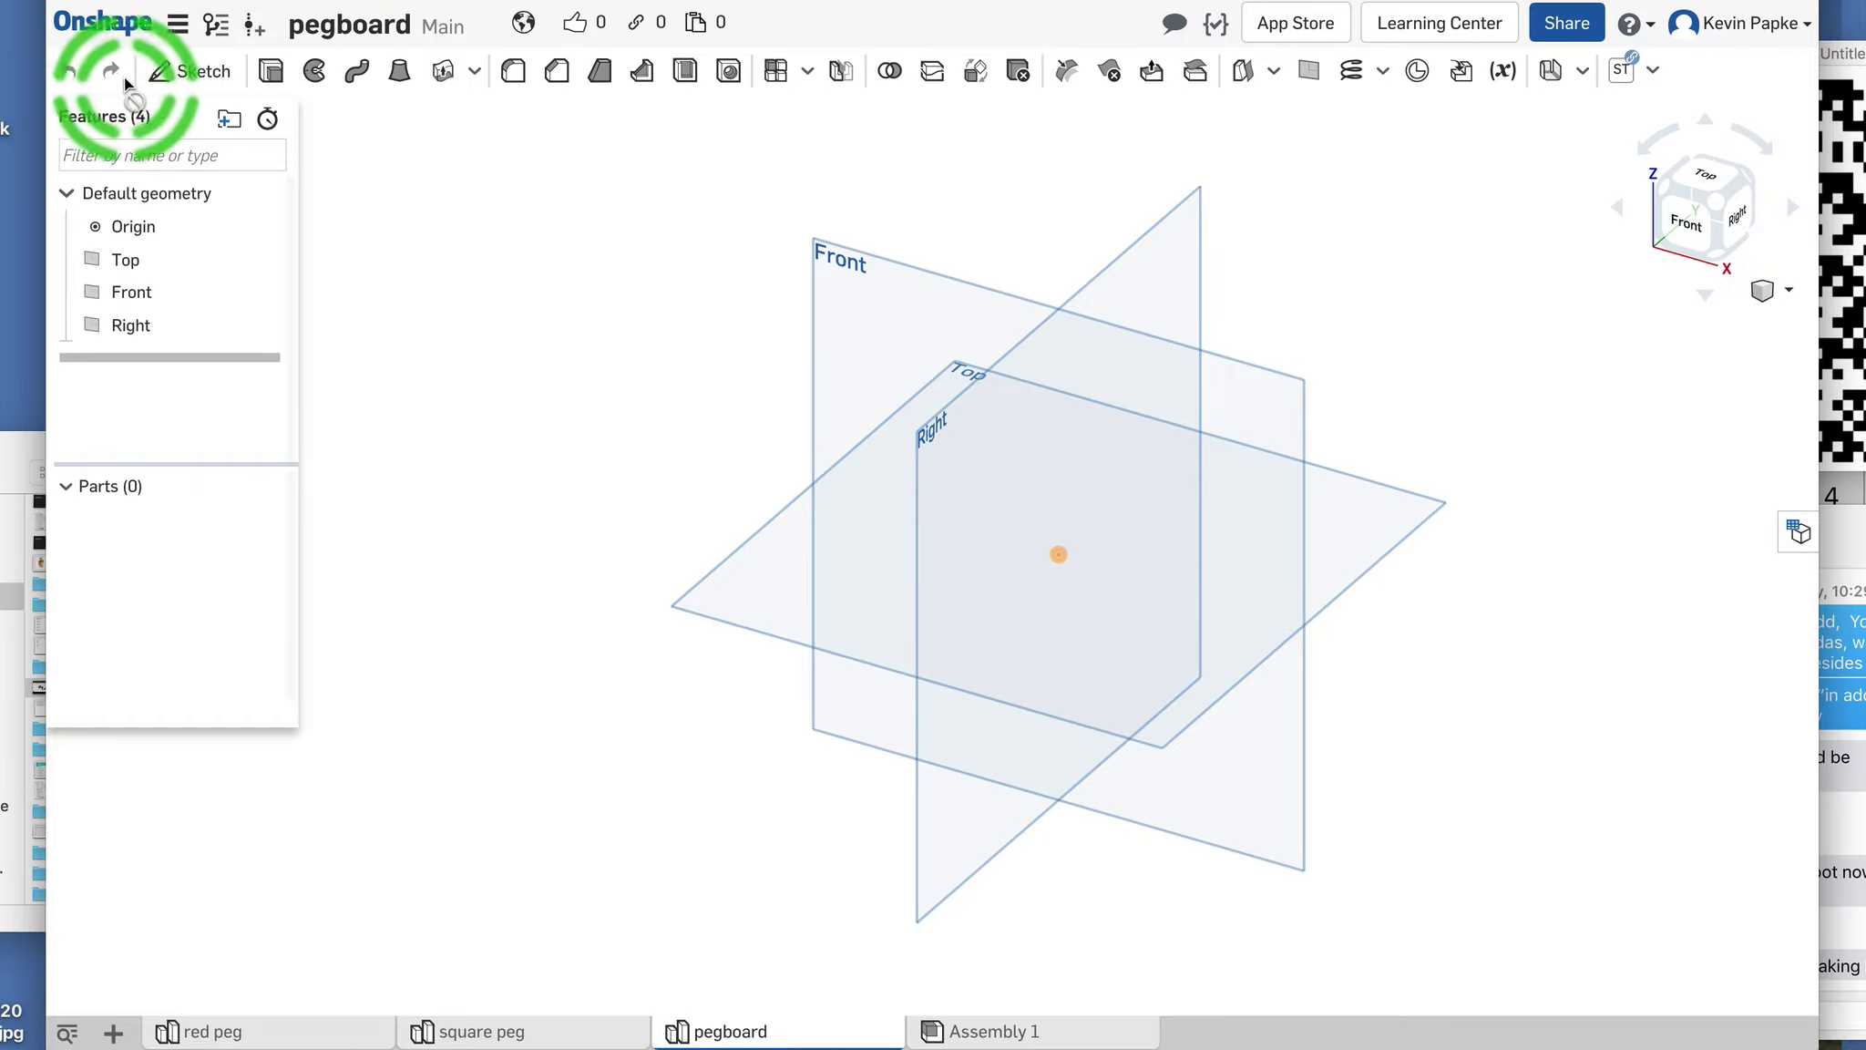
Step: Start a sketch on the Top plane, viewed head-on, and draw a corner rectangle up from the origin, about 2.6 in high
{"action": "left_click", "coordinate": [200, 72]}
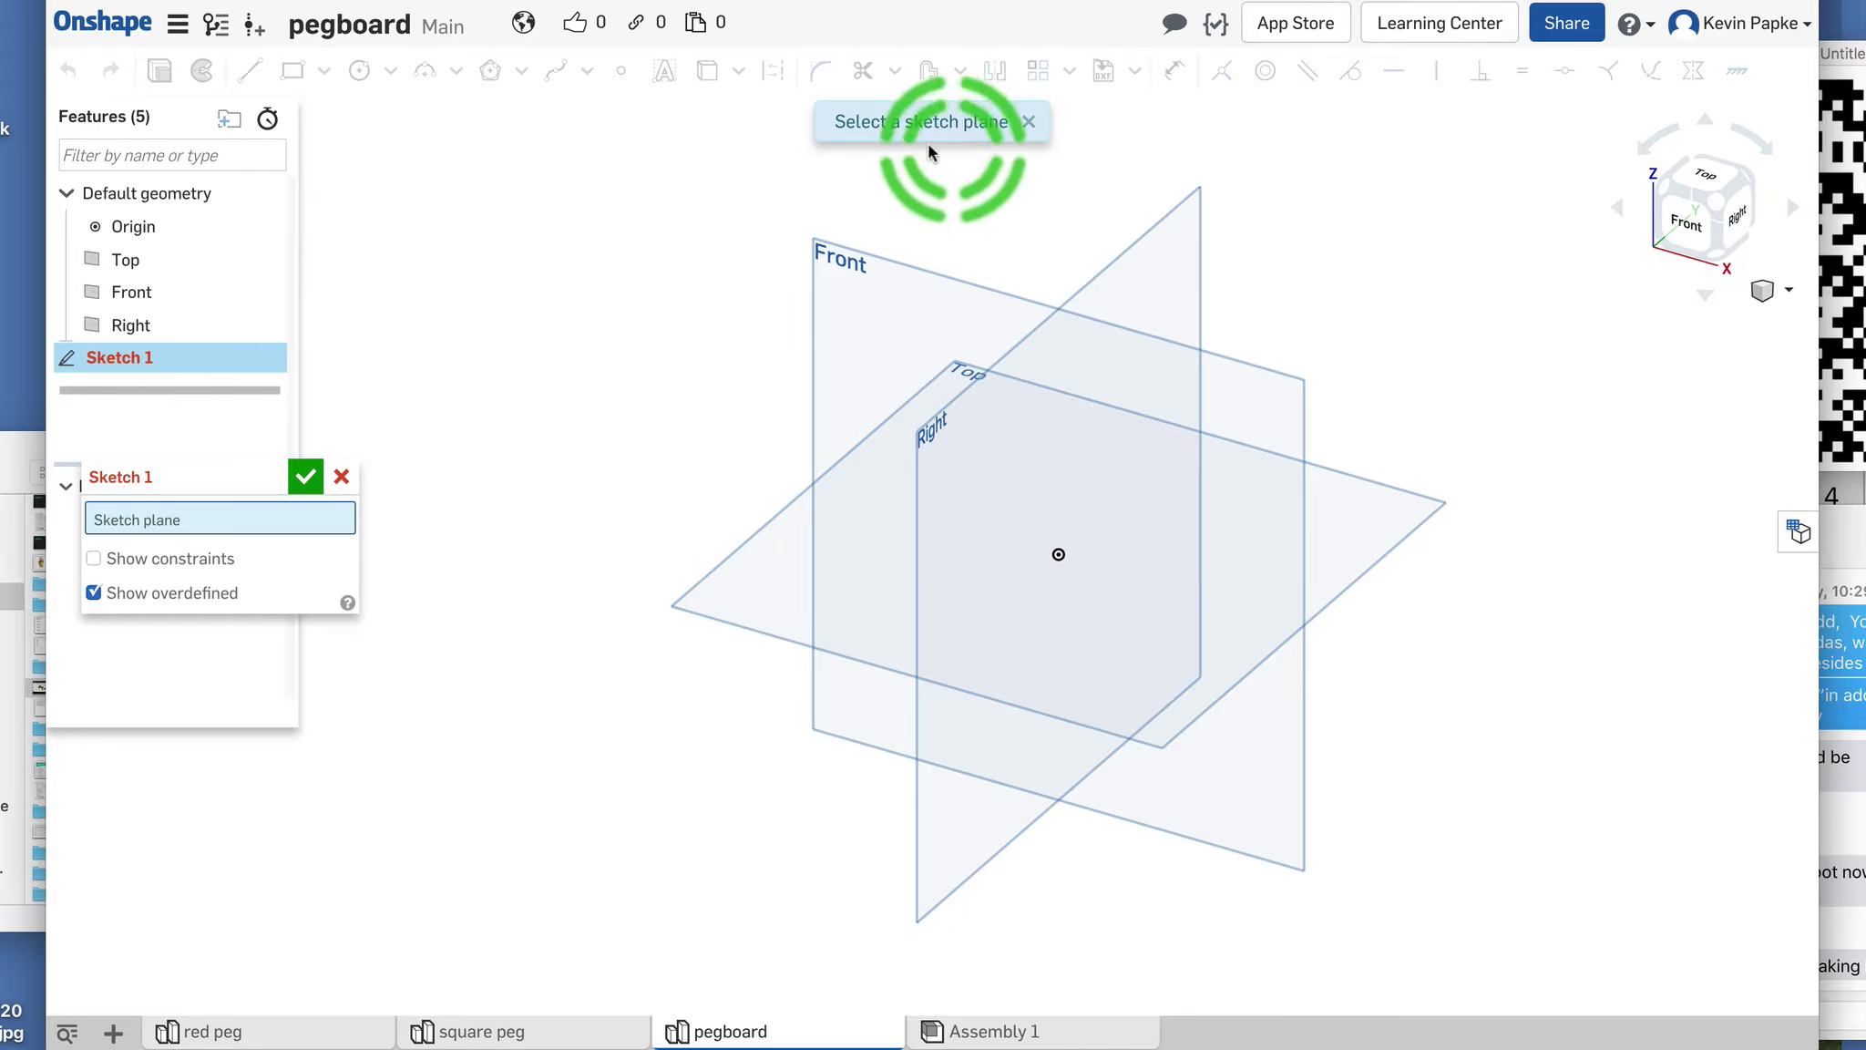
{"action": "left_click", "coordinate": [756, 569]}
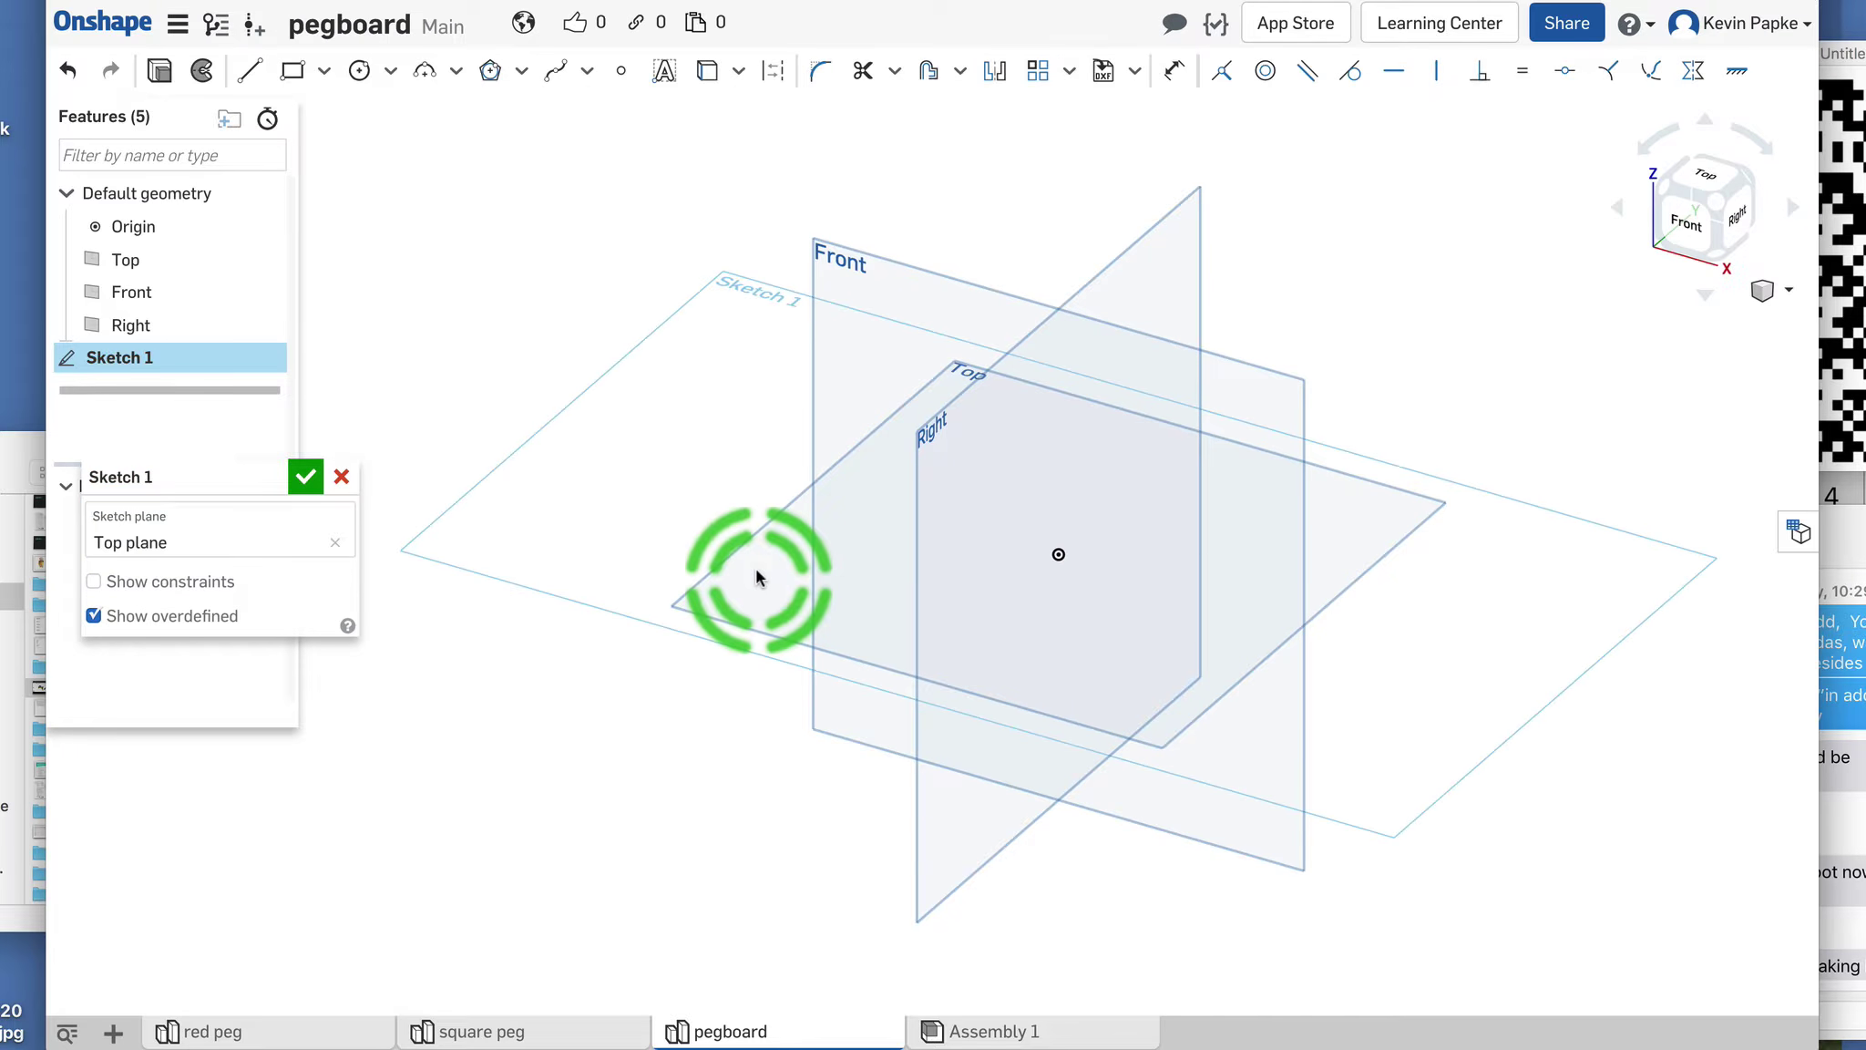
{"action": "key", "text": "n"}
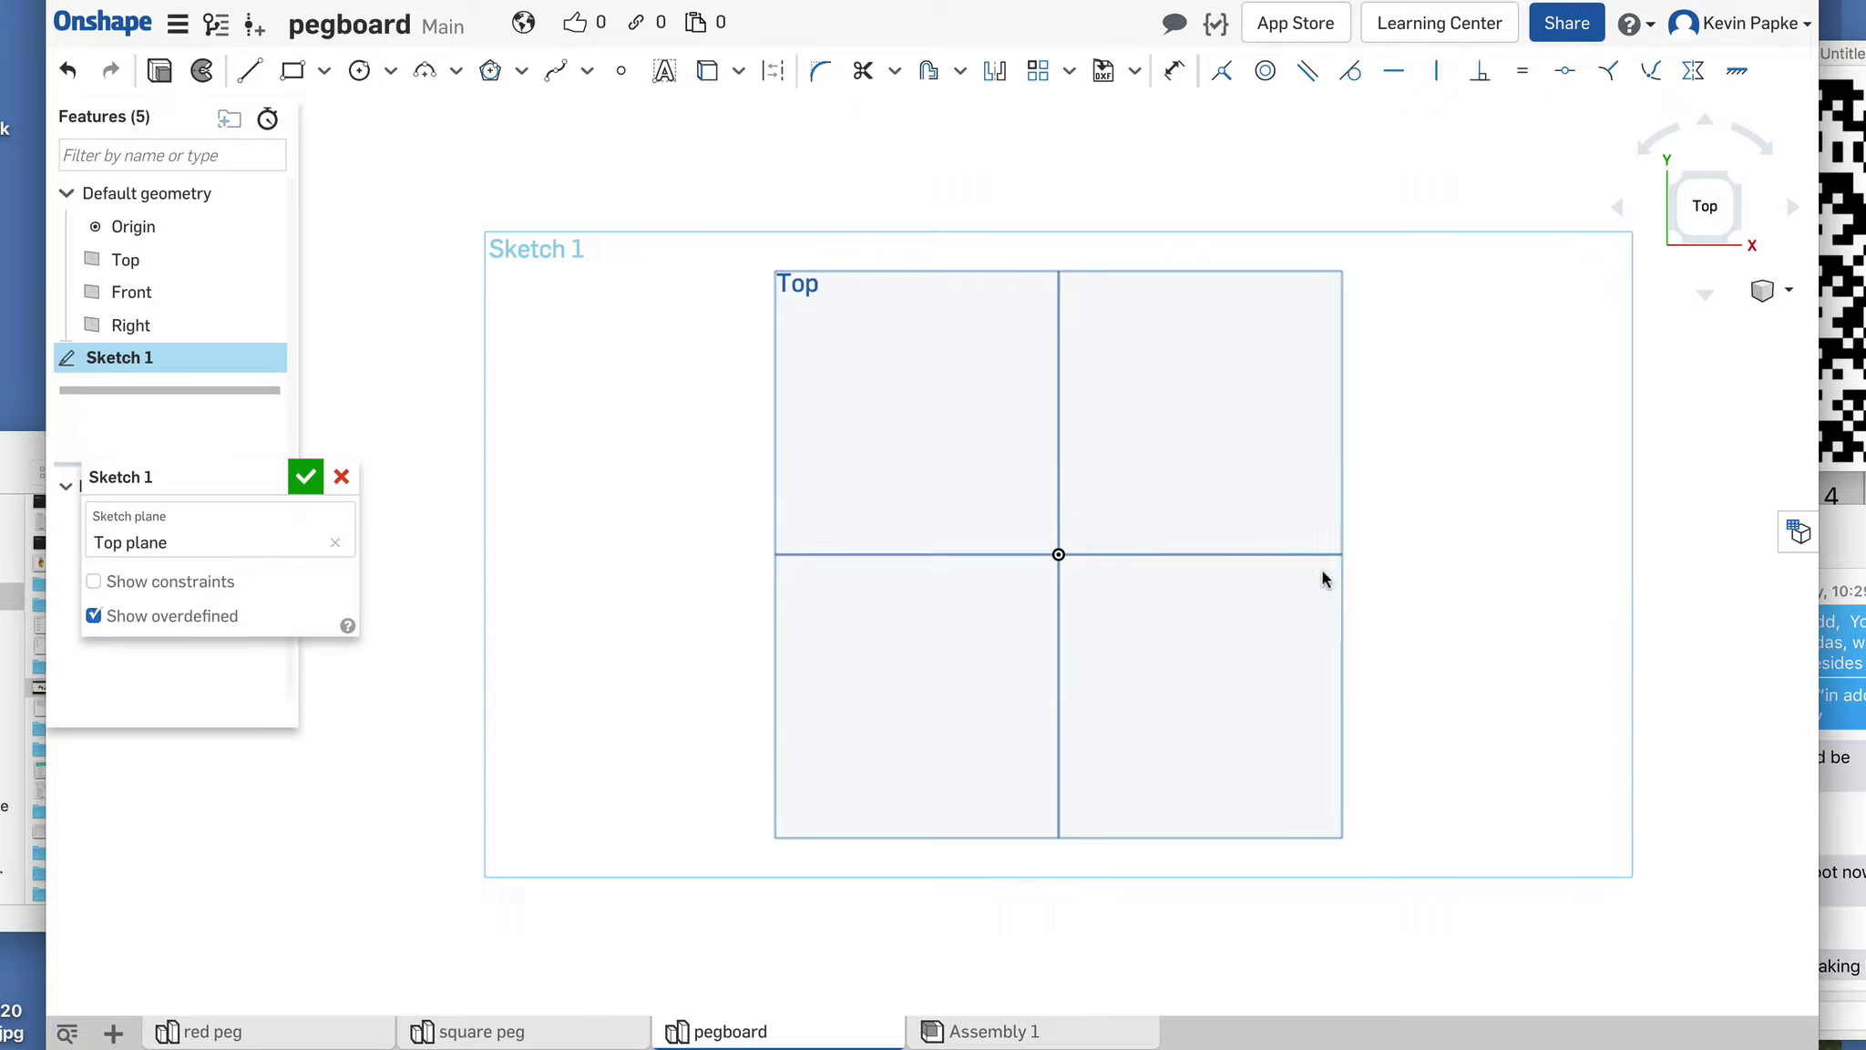
{"action": "middle_click_drag", "start_coordinate": [1492, 554], "coordinate": [1116, 611]}
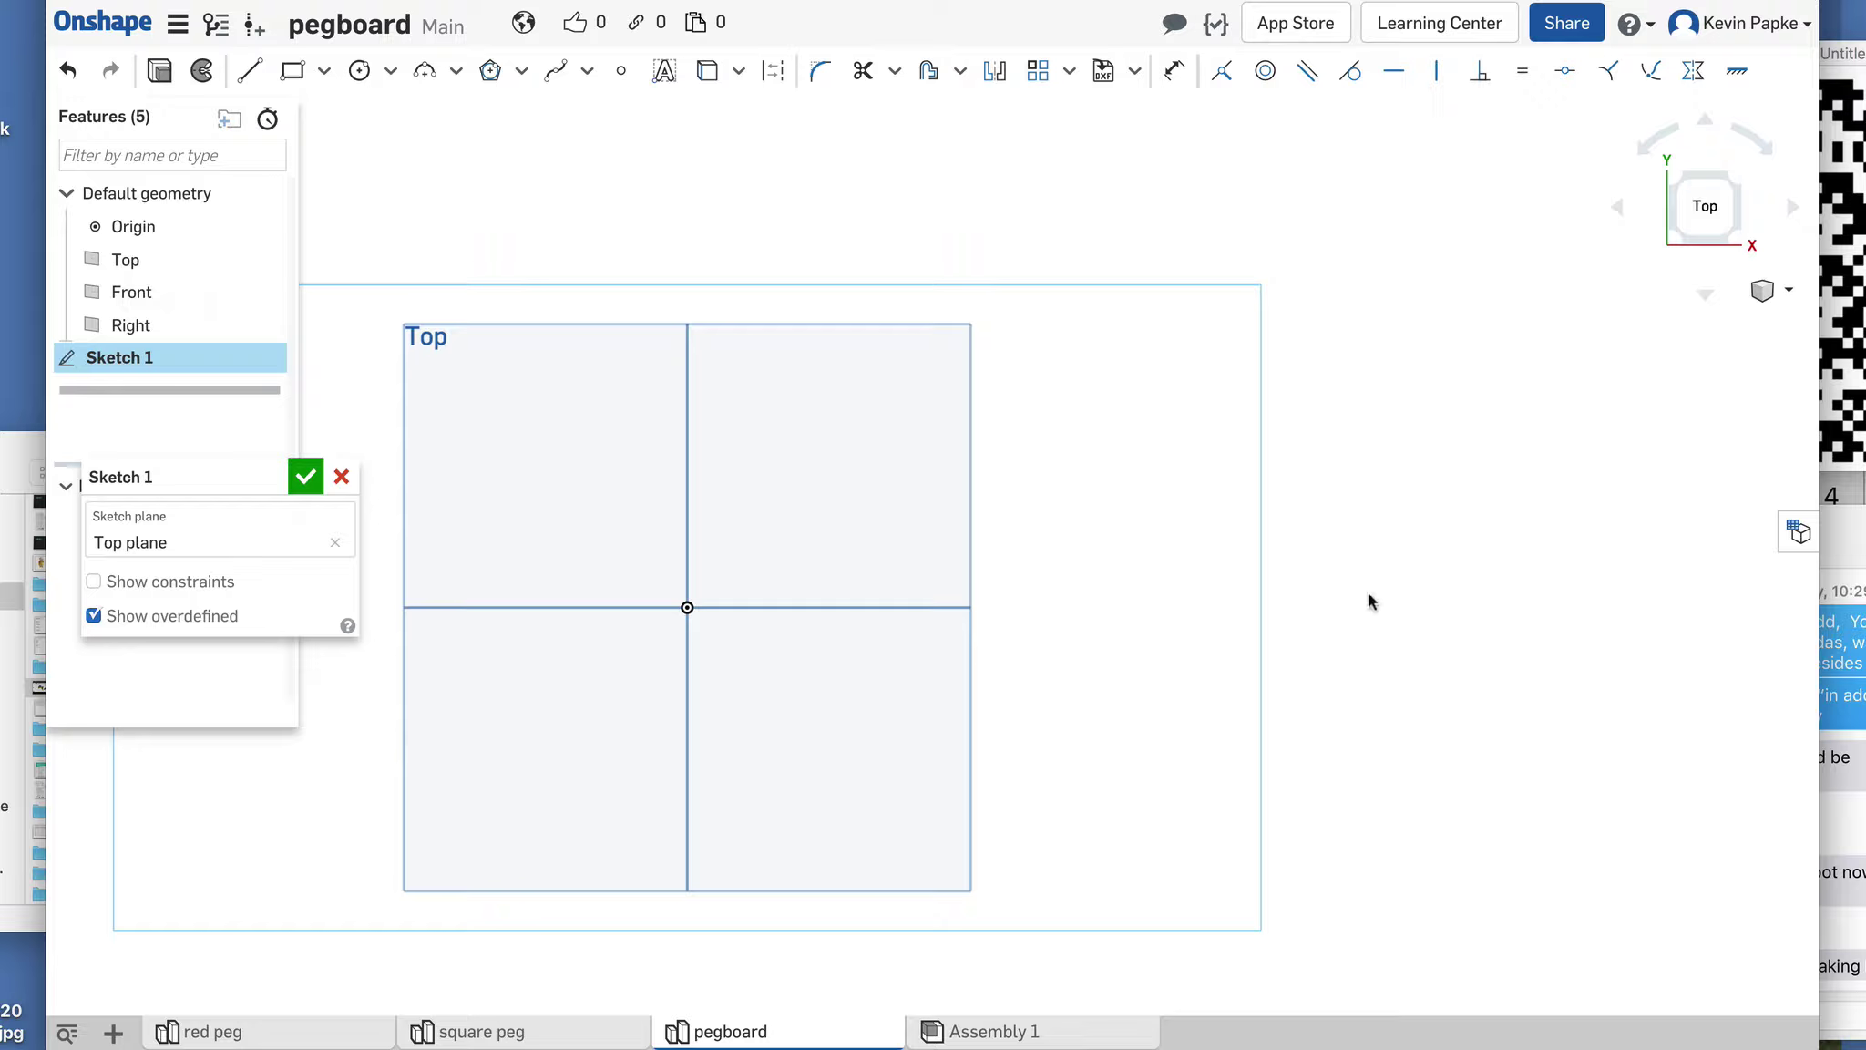
{"action": "scroll", "coordinate": [1067, 595], "scroll_direction": "up", "scroll_amount": 2}
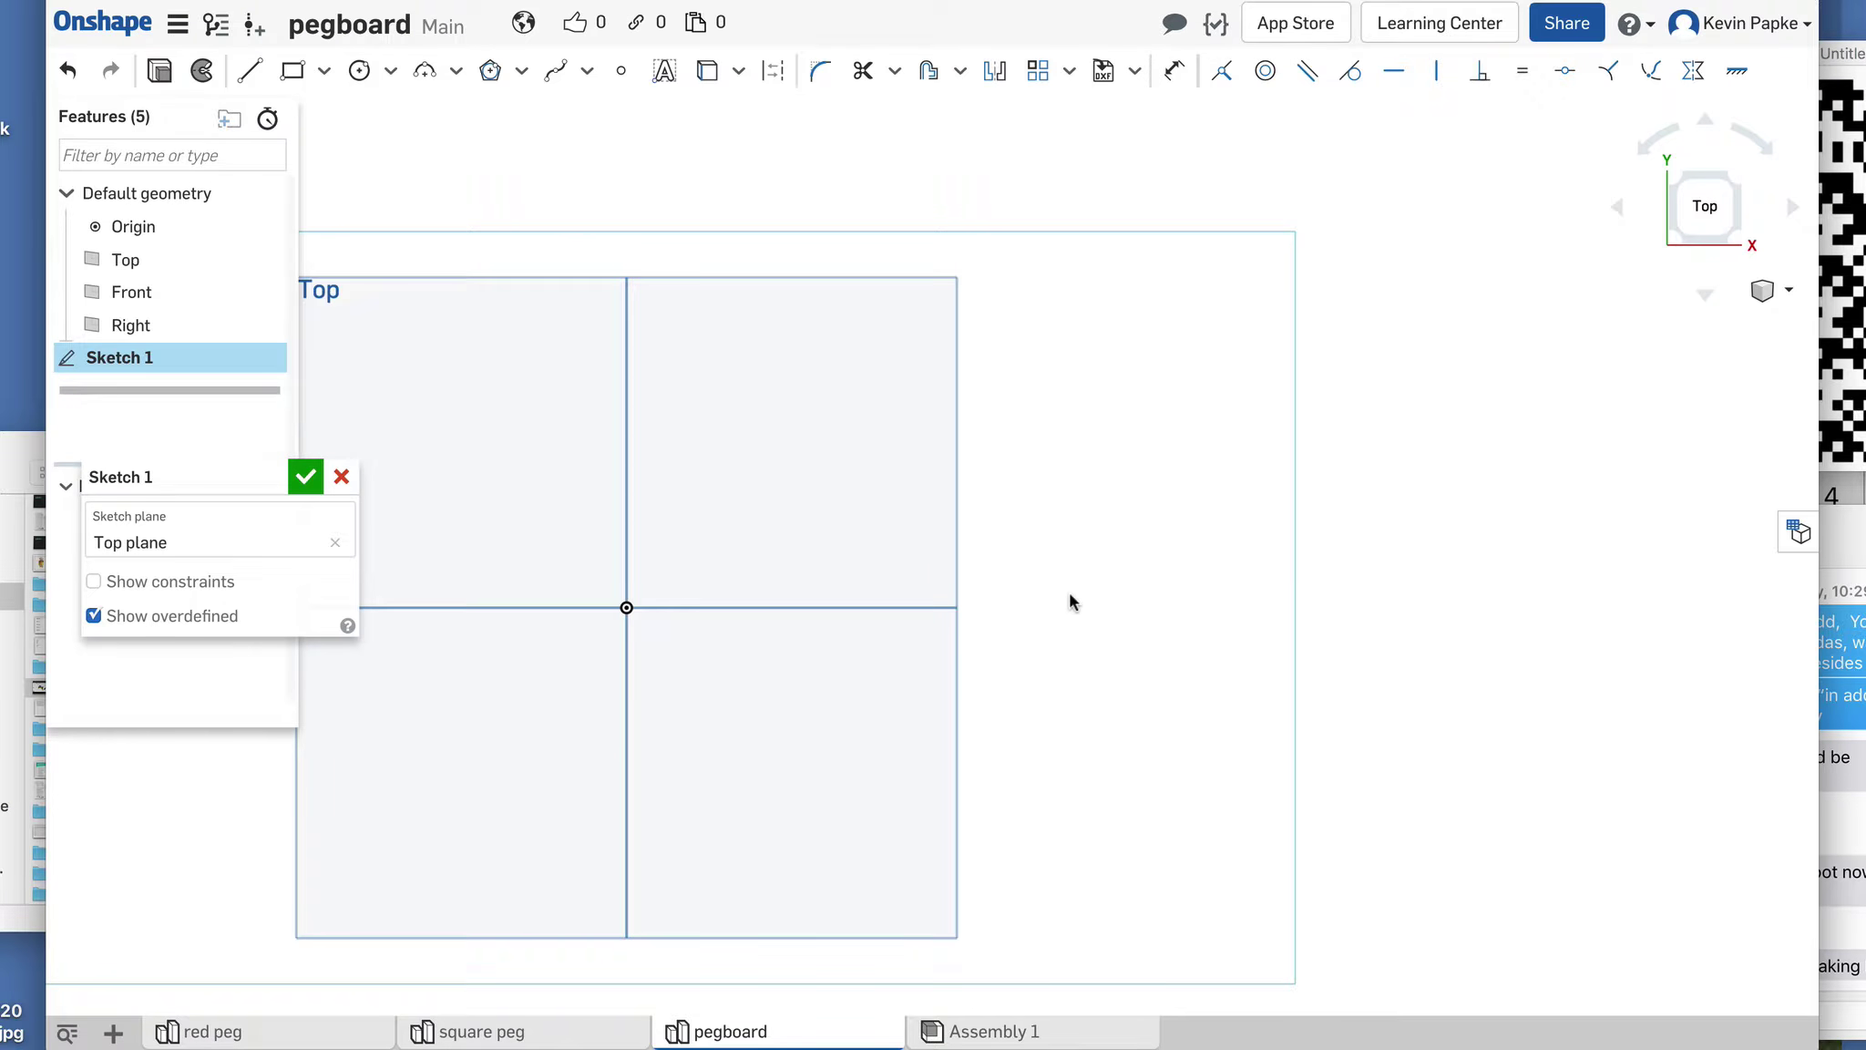
{"action": "left_click", "coordinate": [292, 70]}
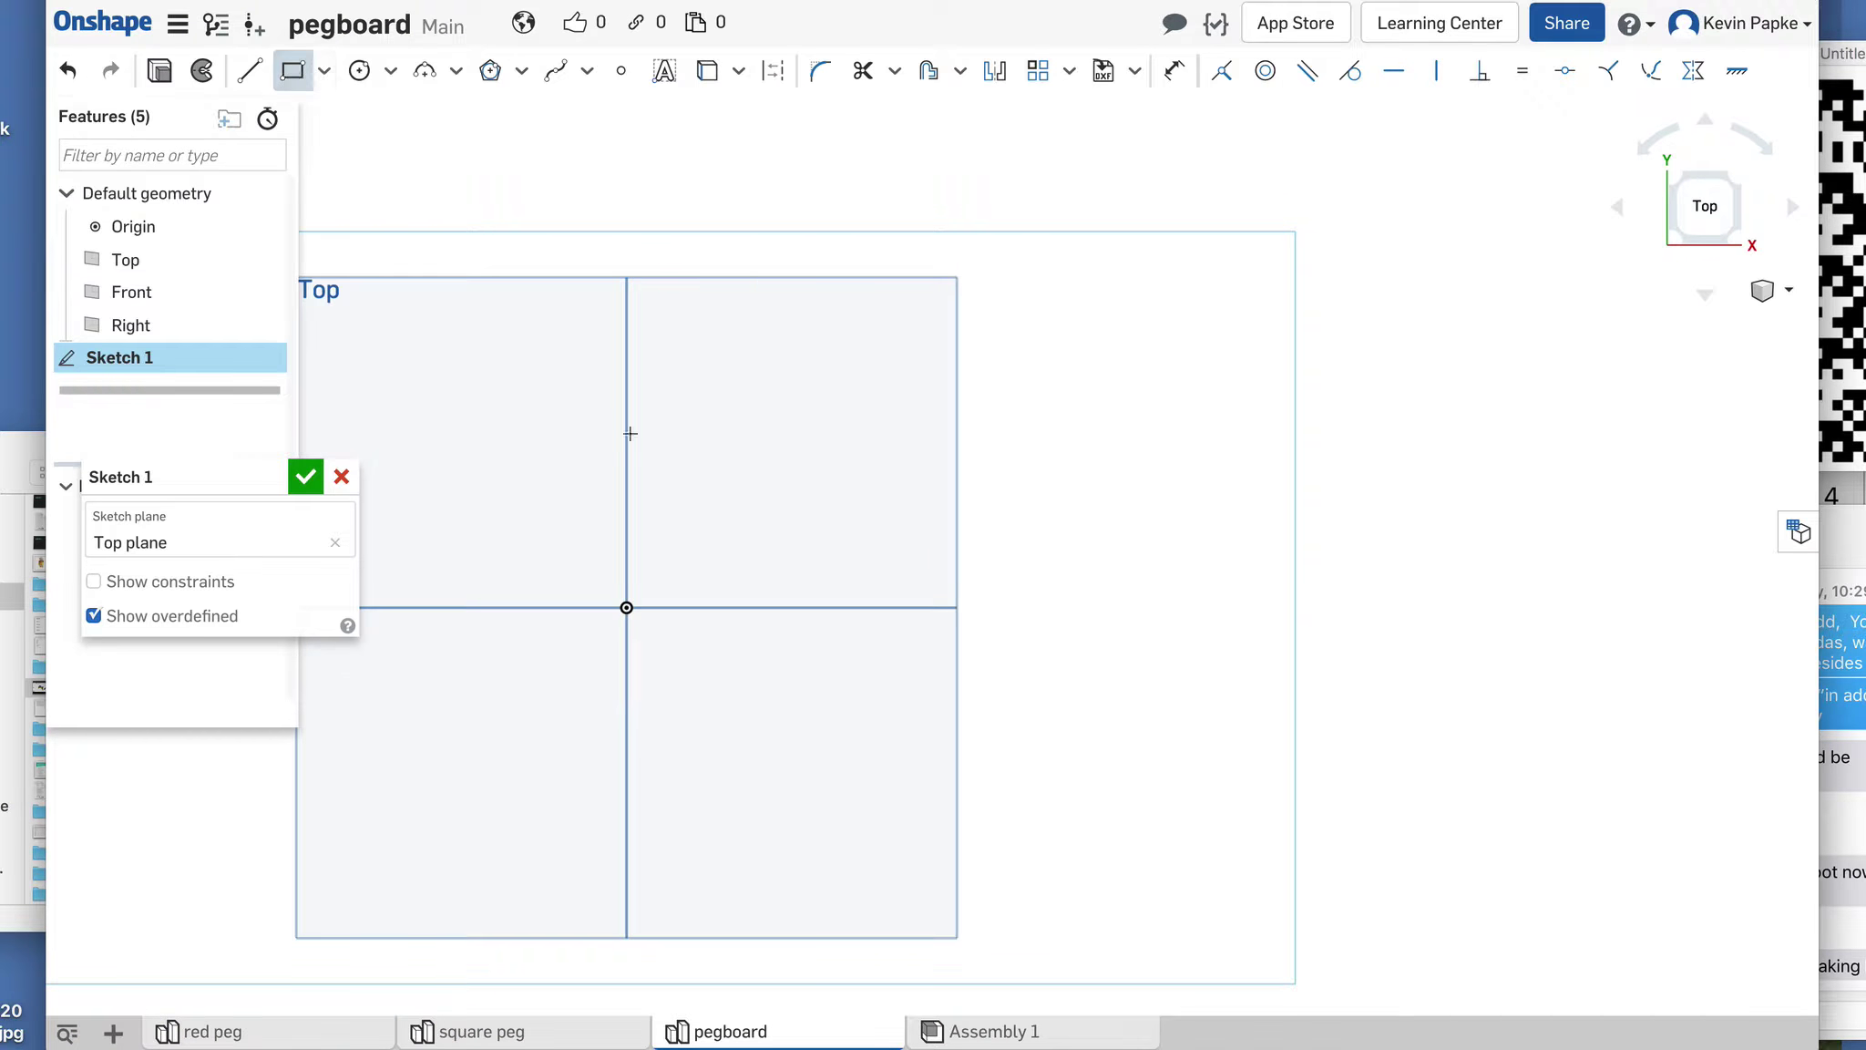
{"action": "left_click", "coordinate": [626, 607]}
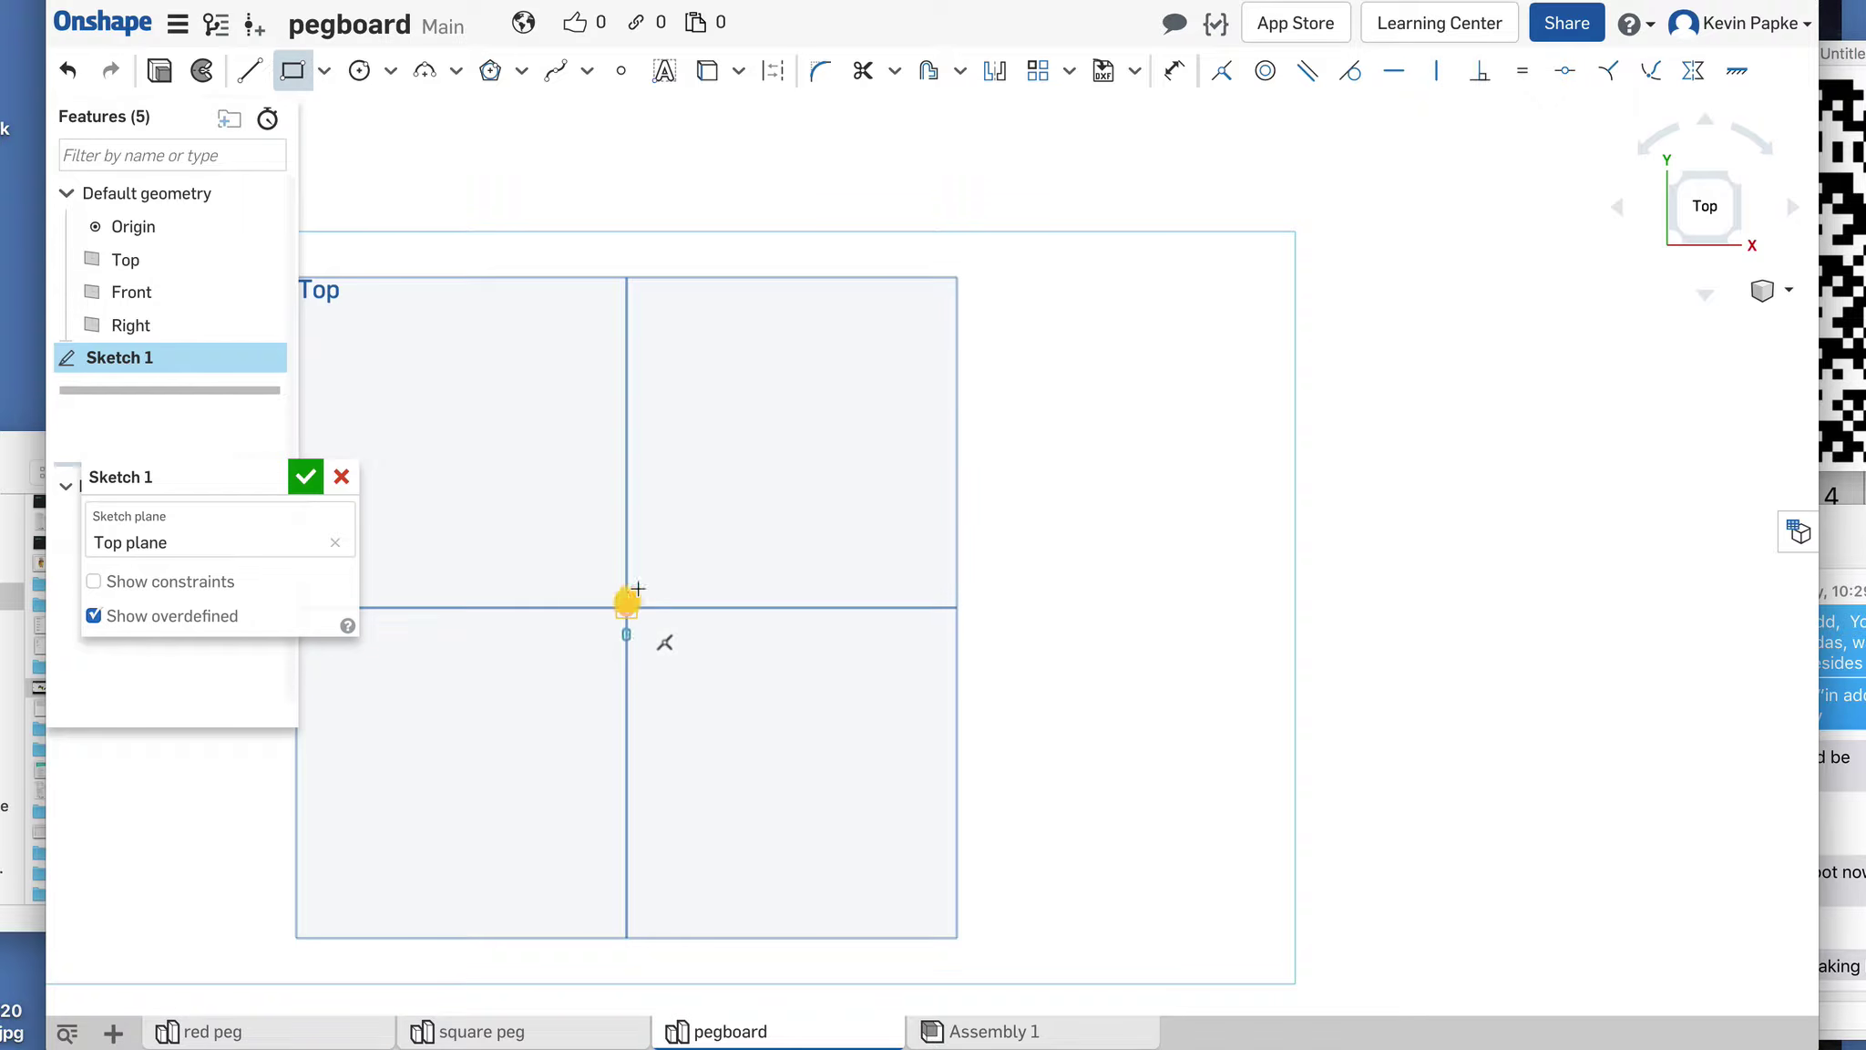
{"action": "left_click", "coordinate": [1141, 320]}
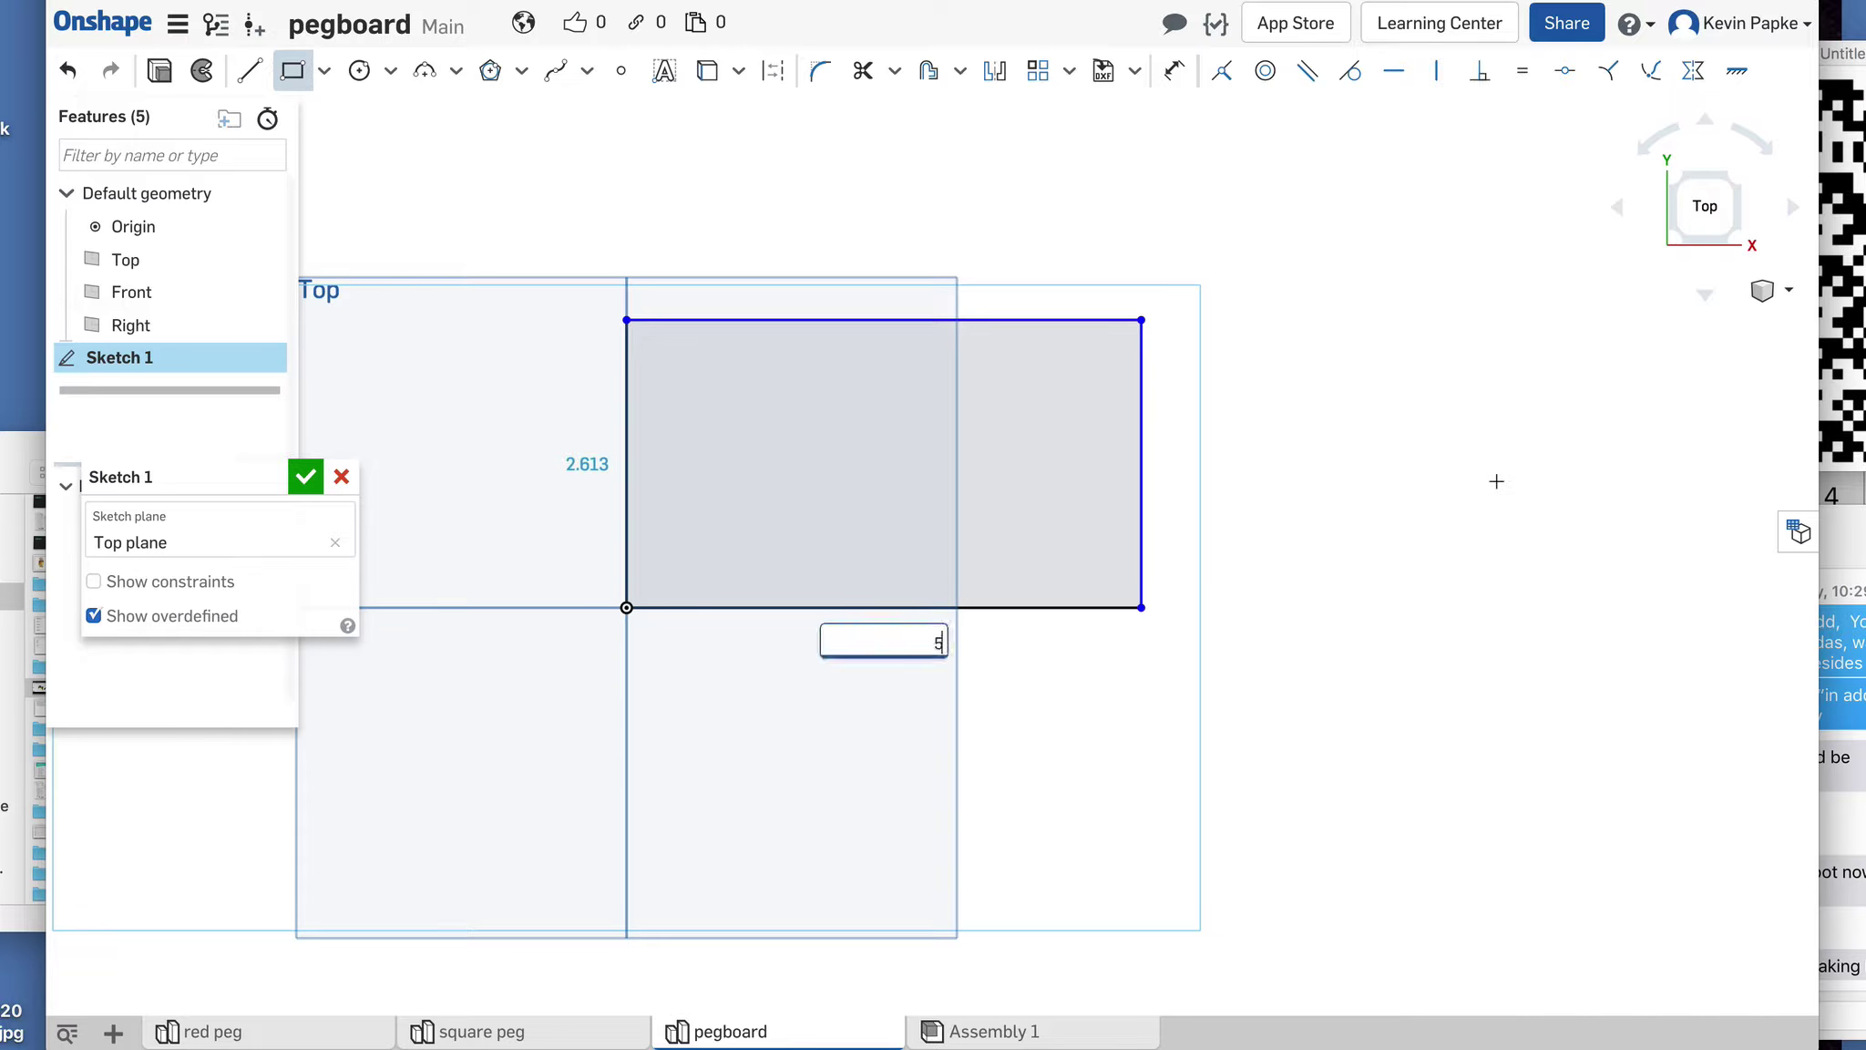
Step: Set the rectangle's width to 5.75 in and its height to 3 in
{"action": "type", "text": "5.75"}
{"action": "key", "text": "Return"}
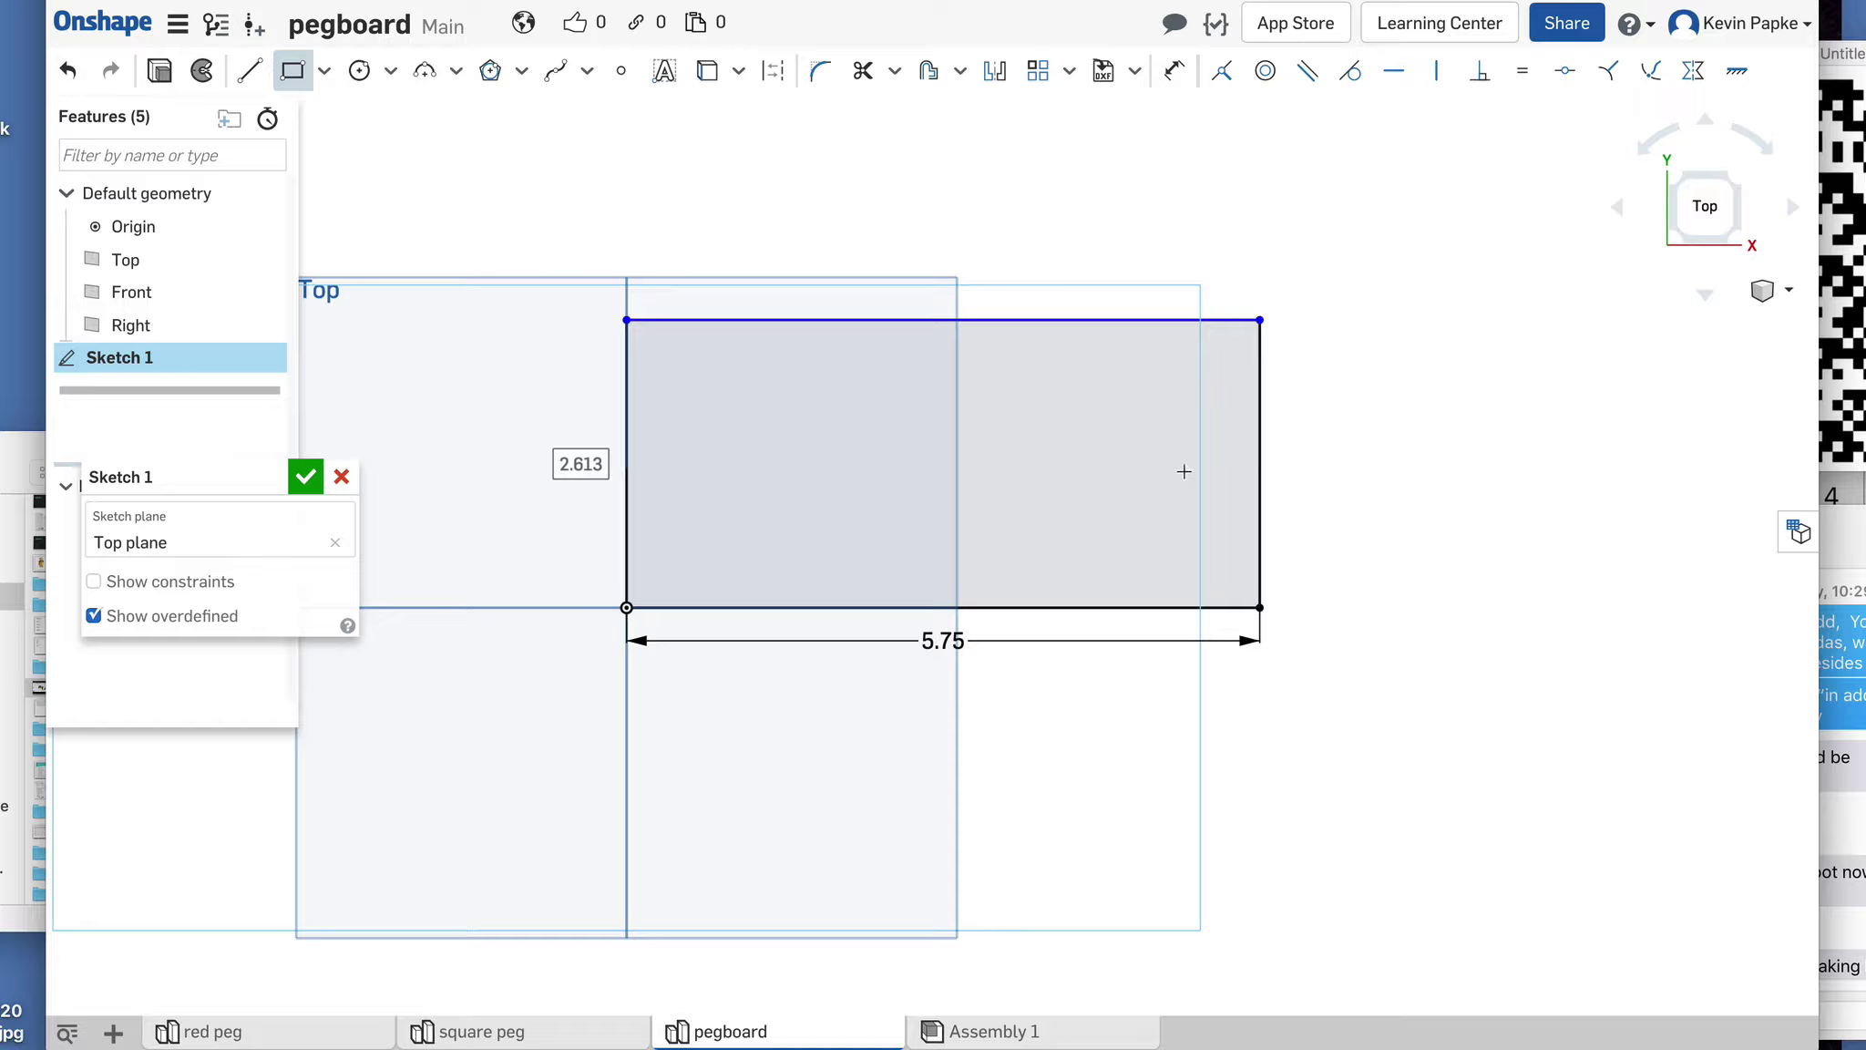
{"action": "key", "text": "Tab"}
{"action": "type", "text": "3"}
{"action": "key", "text": "Return"}
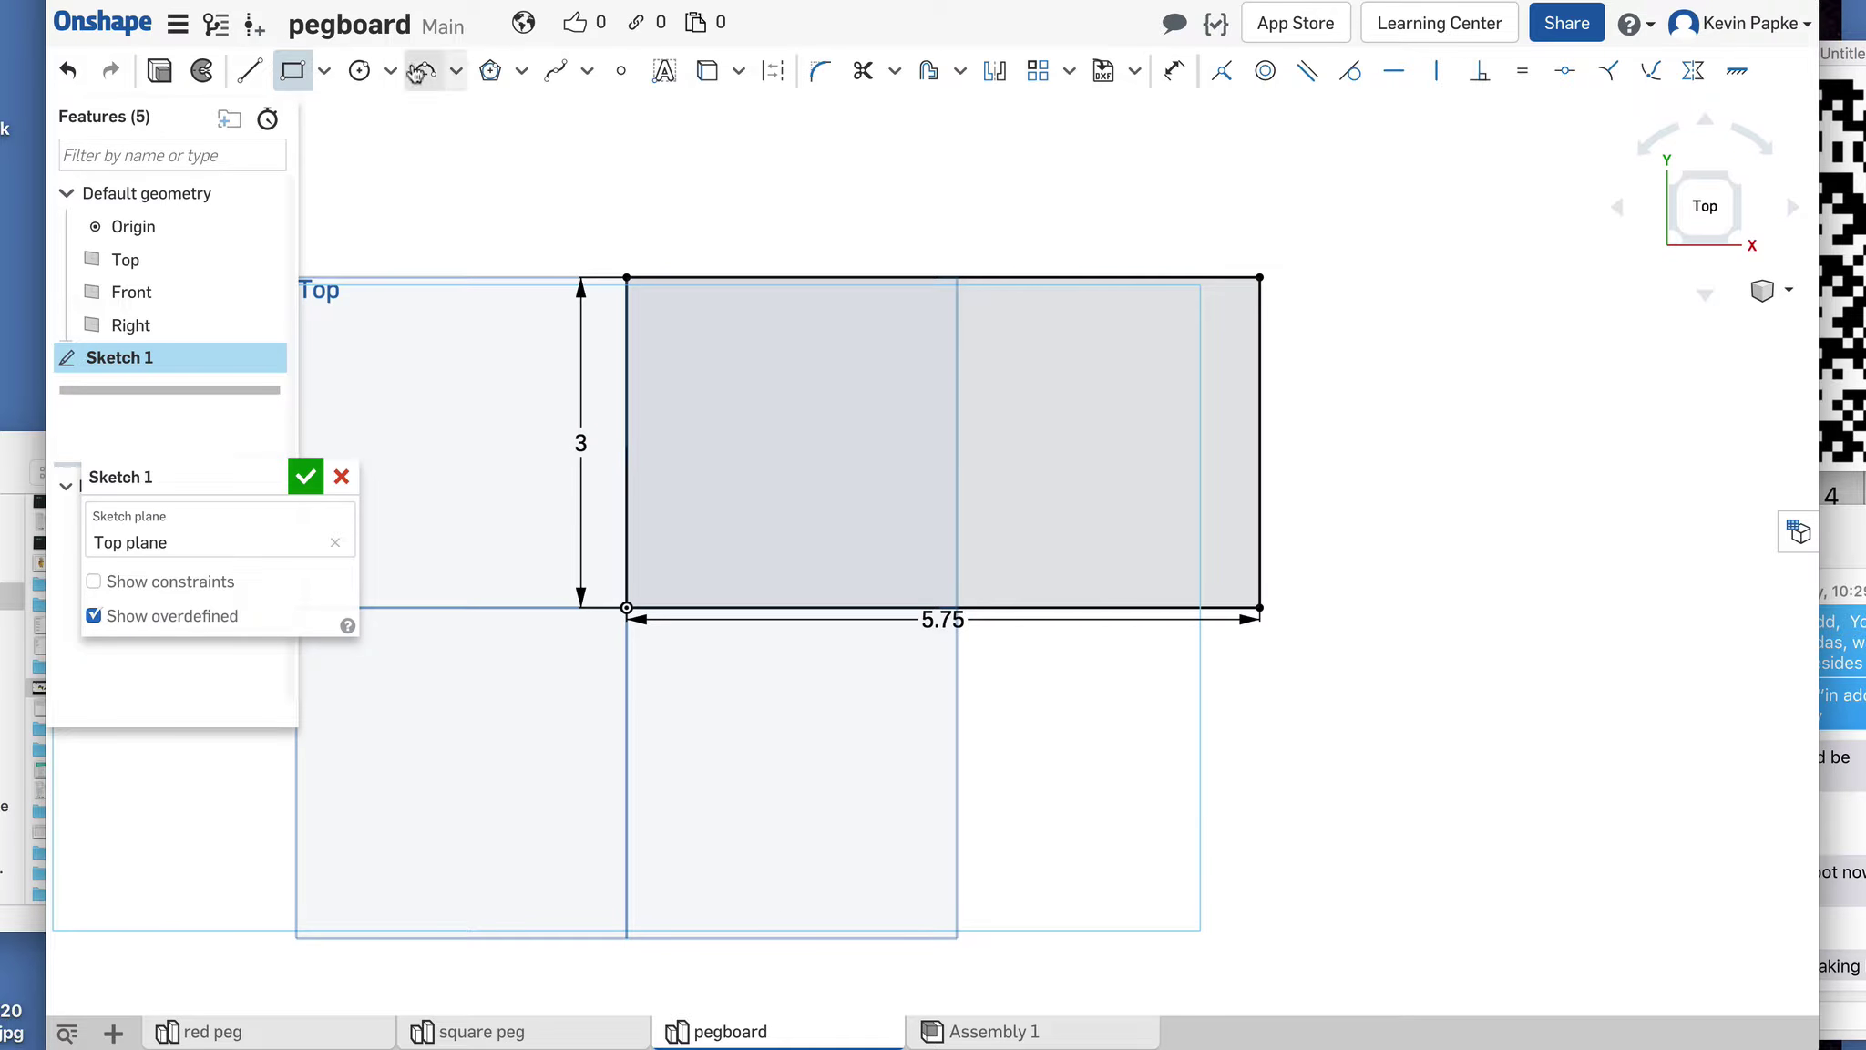
Step: Sketch a centre-point circle inside the rectangle near its left edge and set its diameter to 1 in
{"action": "left_click", "coordinate": [362, 71]}
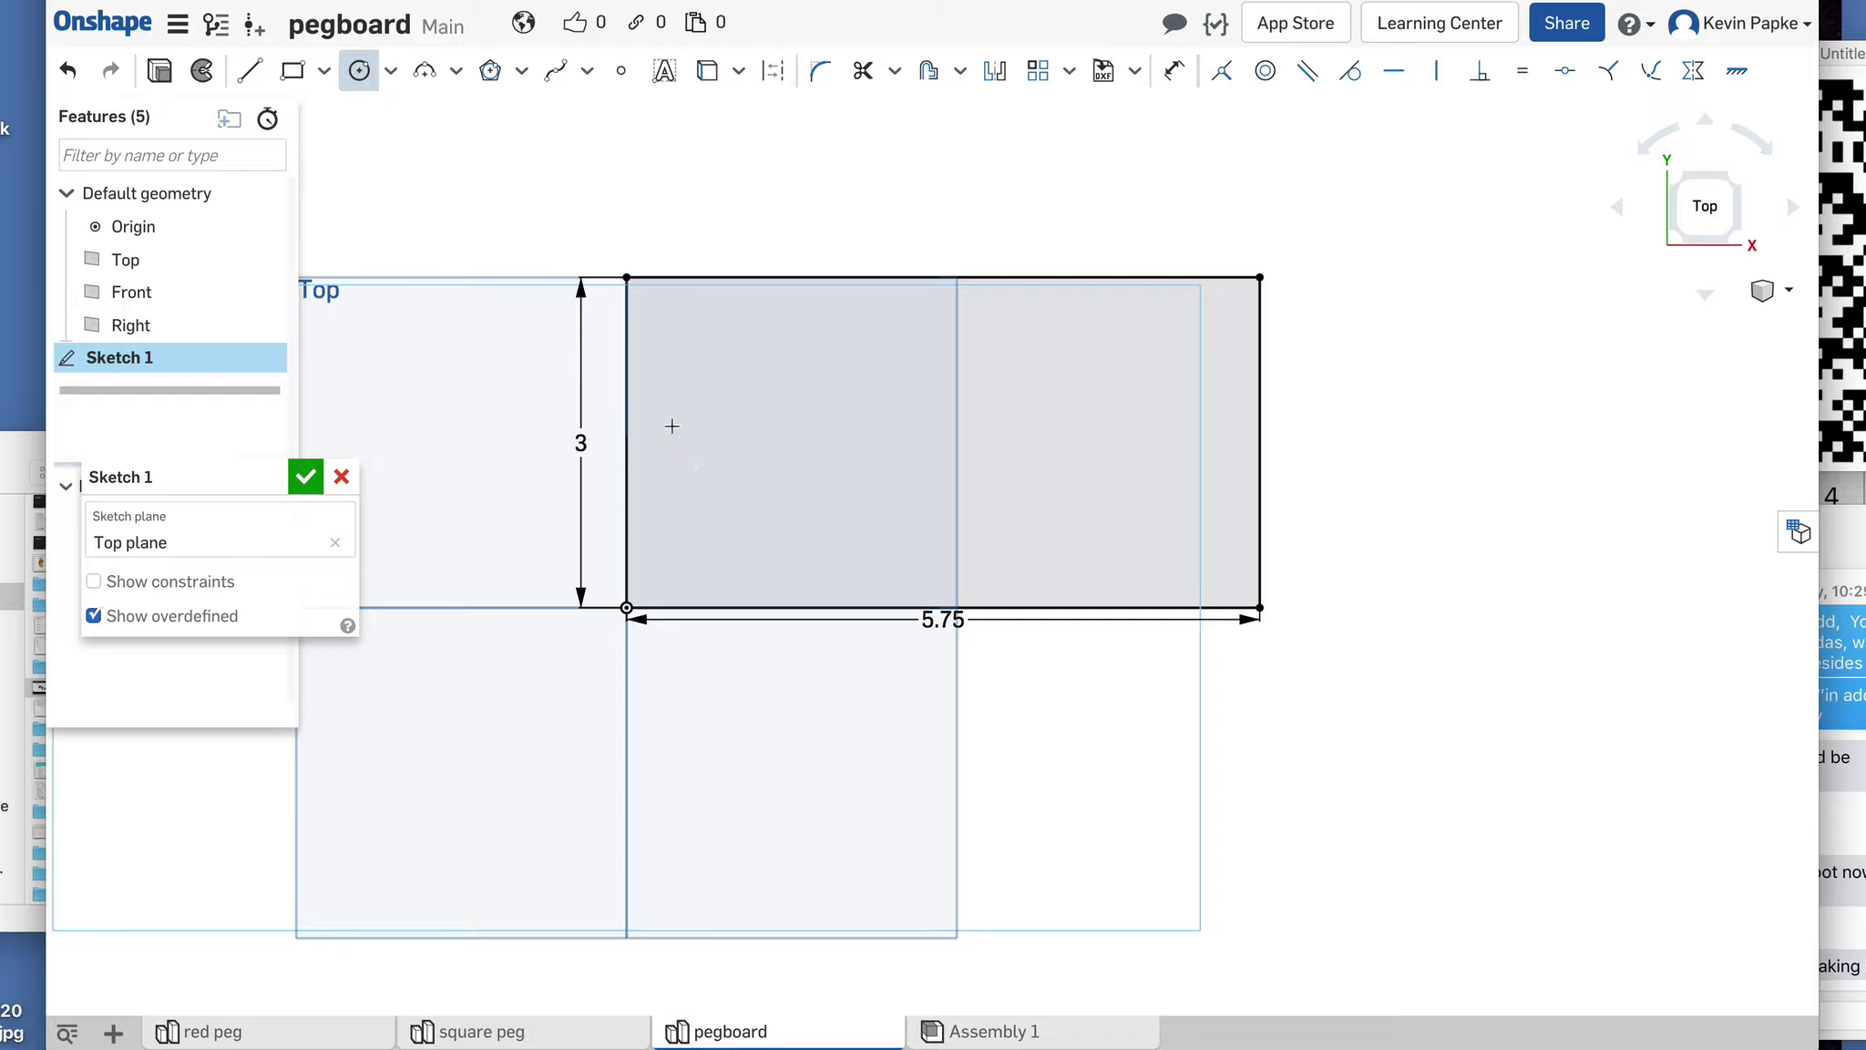
{"action": "left_click", "coordinate": [743, 398]}
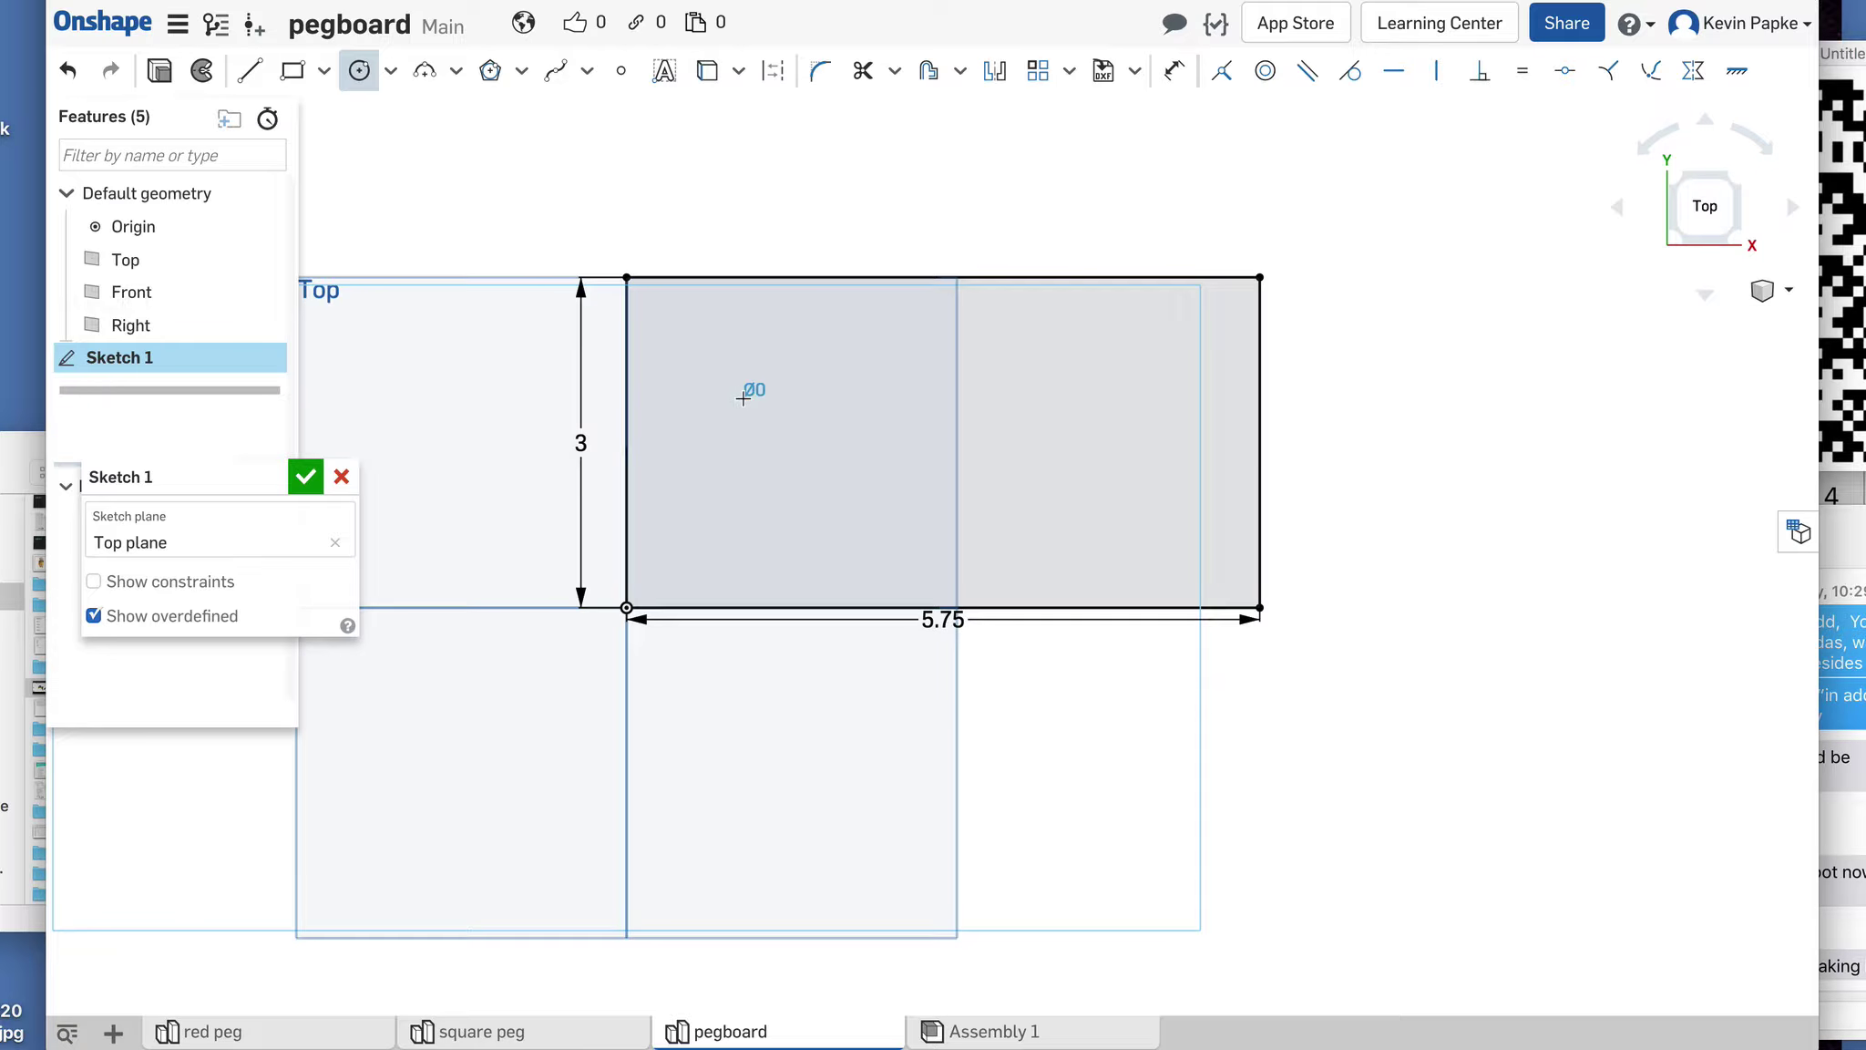
{"action": "left_click", "coordinate": [817, 449]}
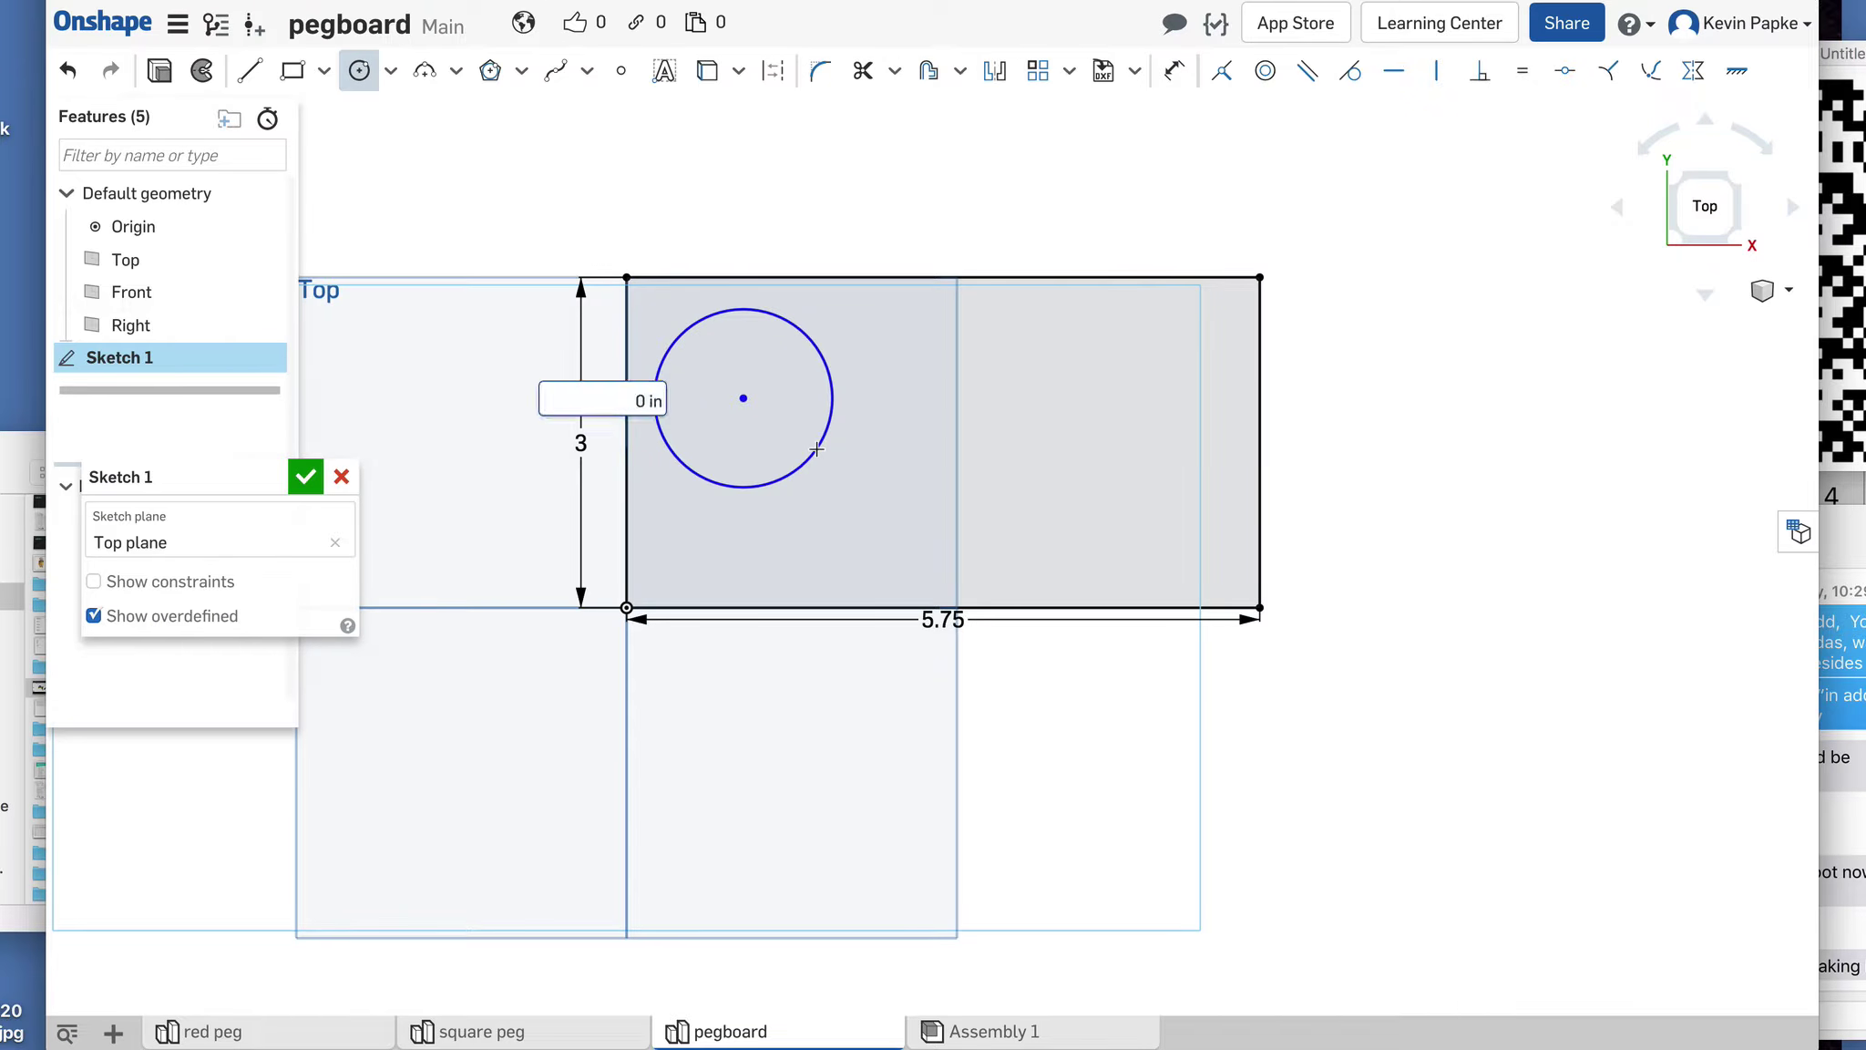
{"action": "type", "text": "1"}
{"action": "key", "text": "Return"}
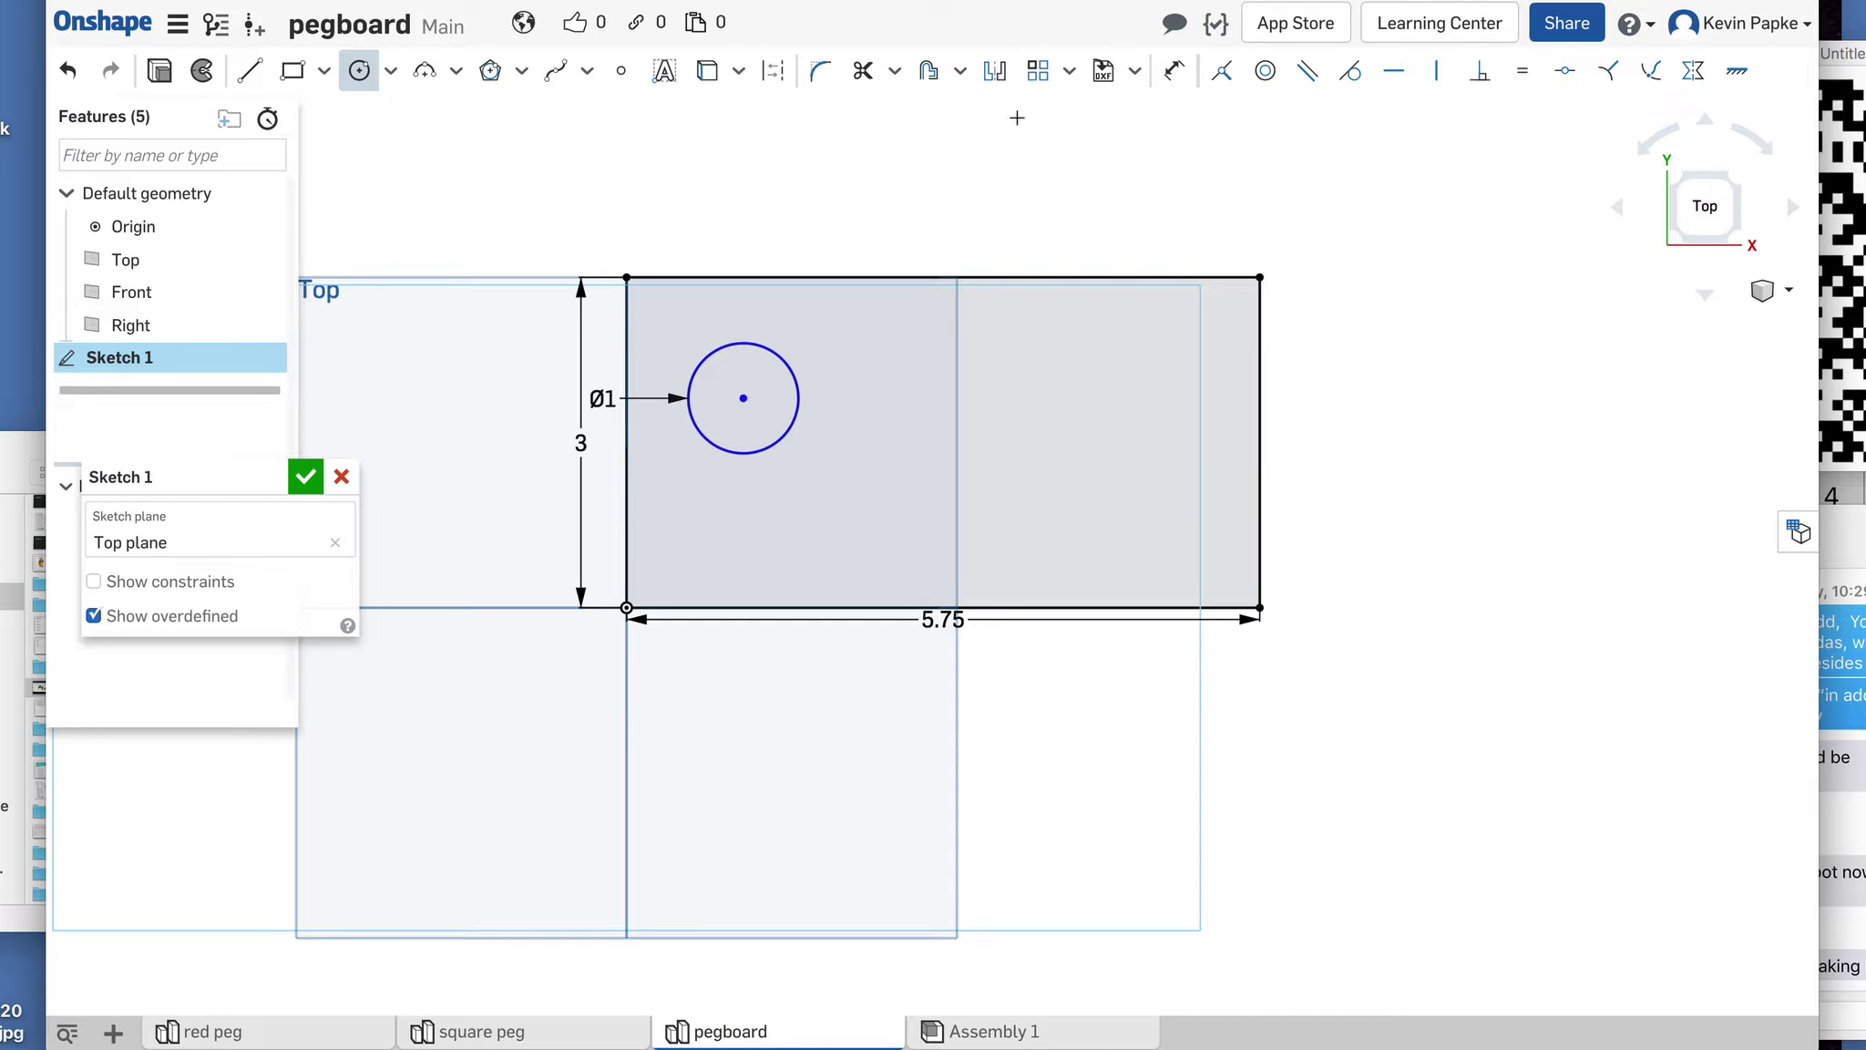
Step: Dimension the circle's centre 1.5 in from the rectangle's upper edge and reposition the 3 in and 1.5 in dimension labels so they stay readable
{"action": "left_click", "coordinate": [1175, 71]}
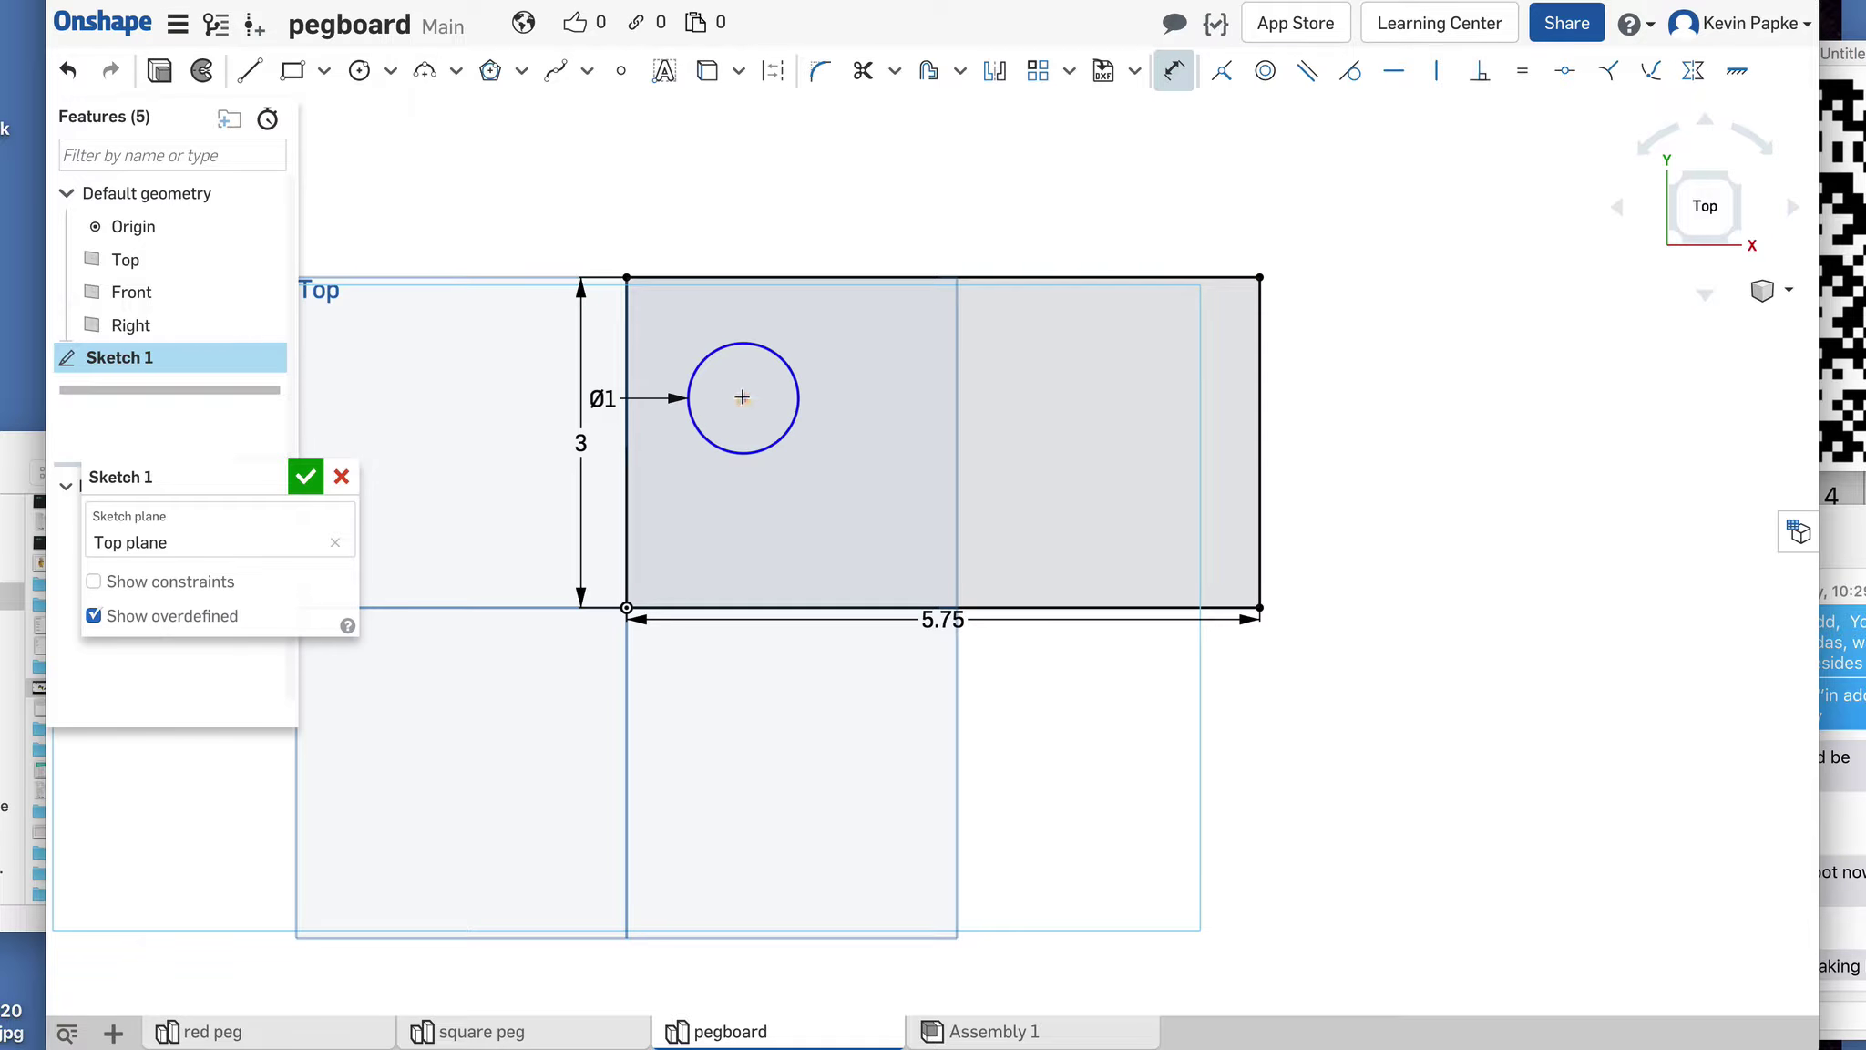
{"action": "left_click", "coordinate": [744, 278]}
{"action": "left_click", "coordinate": [596, 346]}
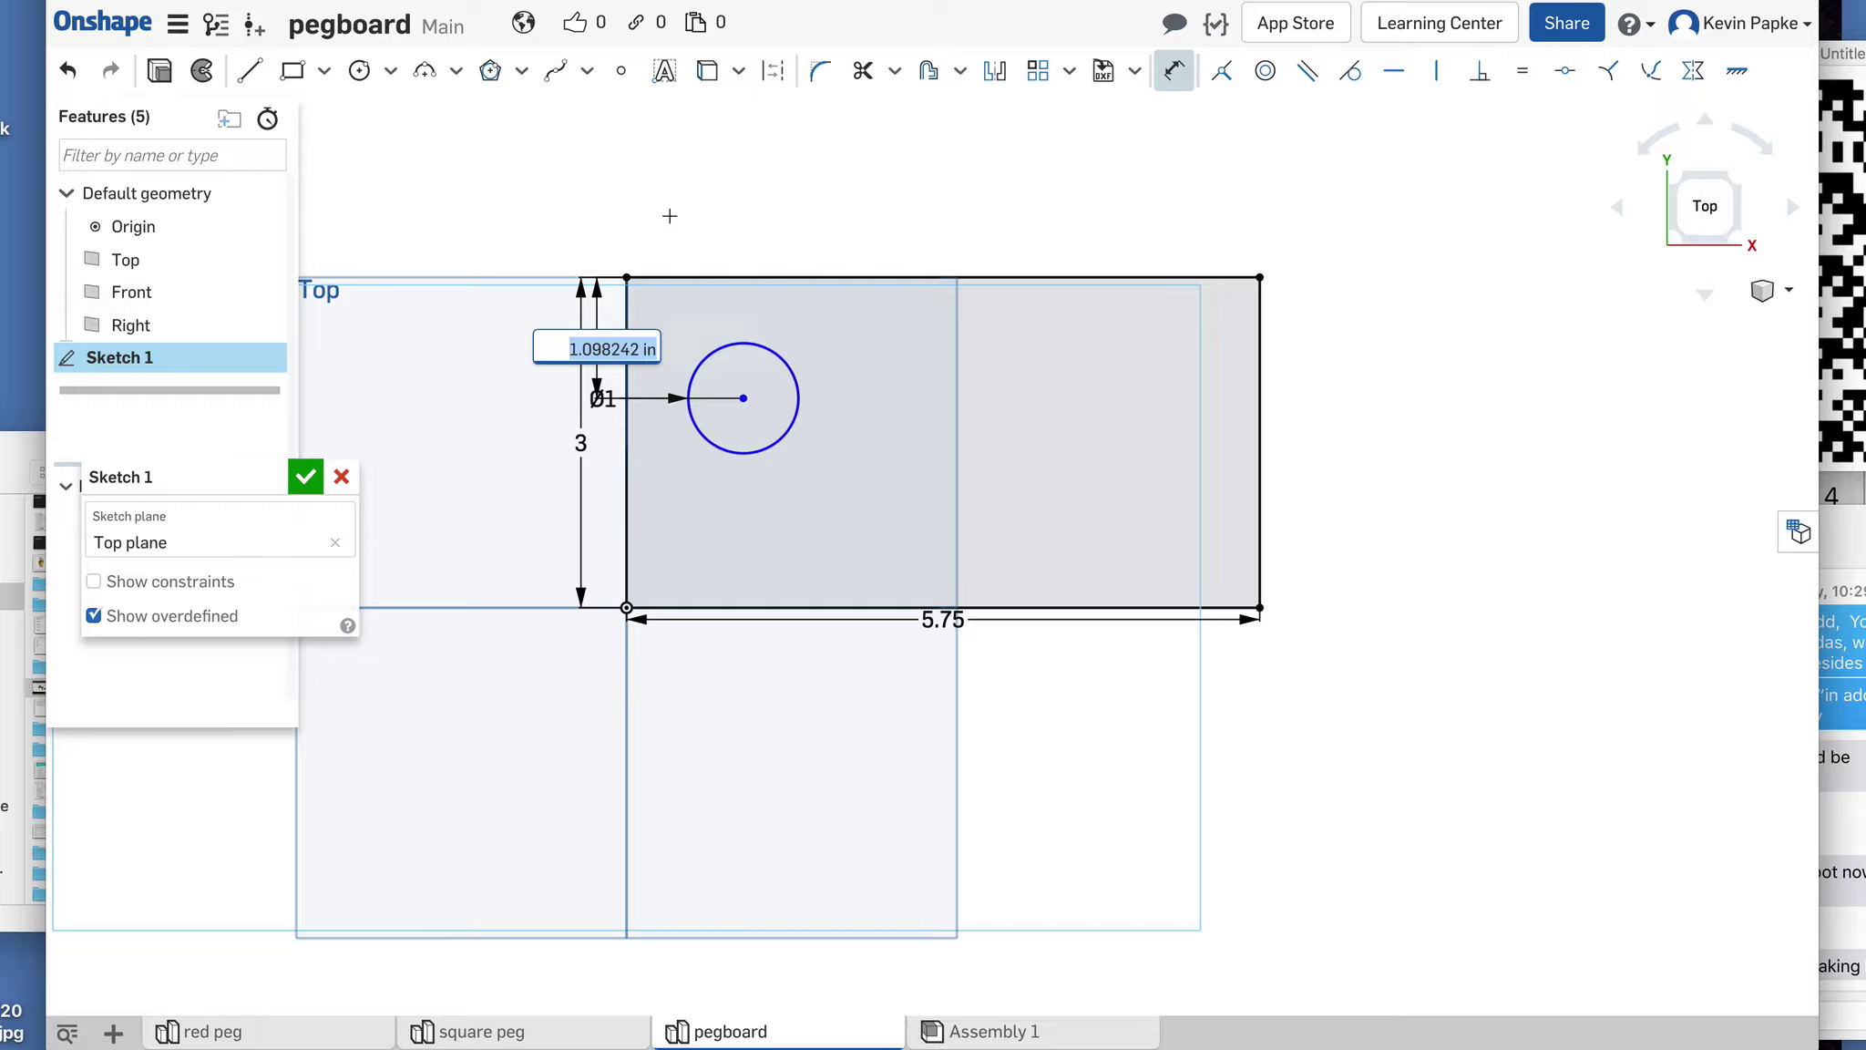
{"action": "type", "text": "1.5"}
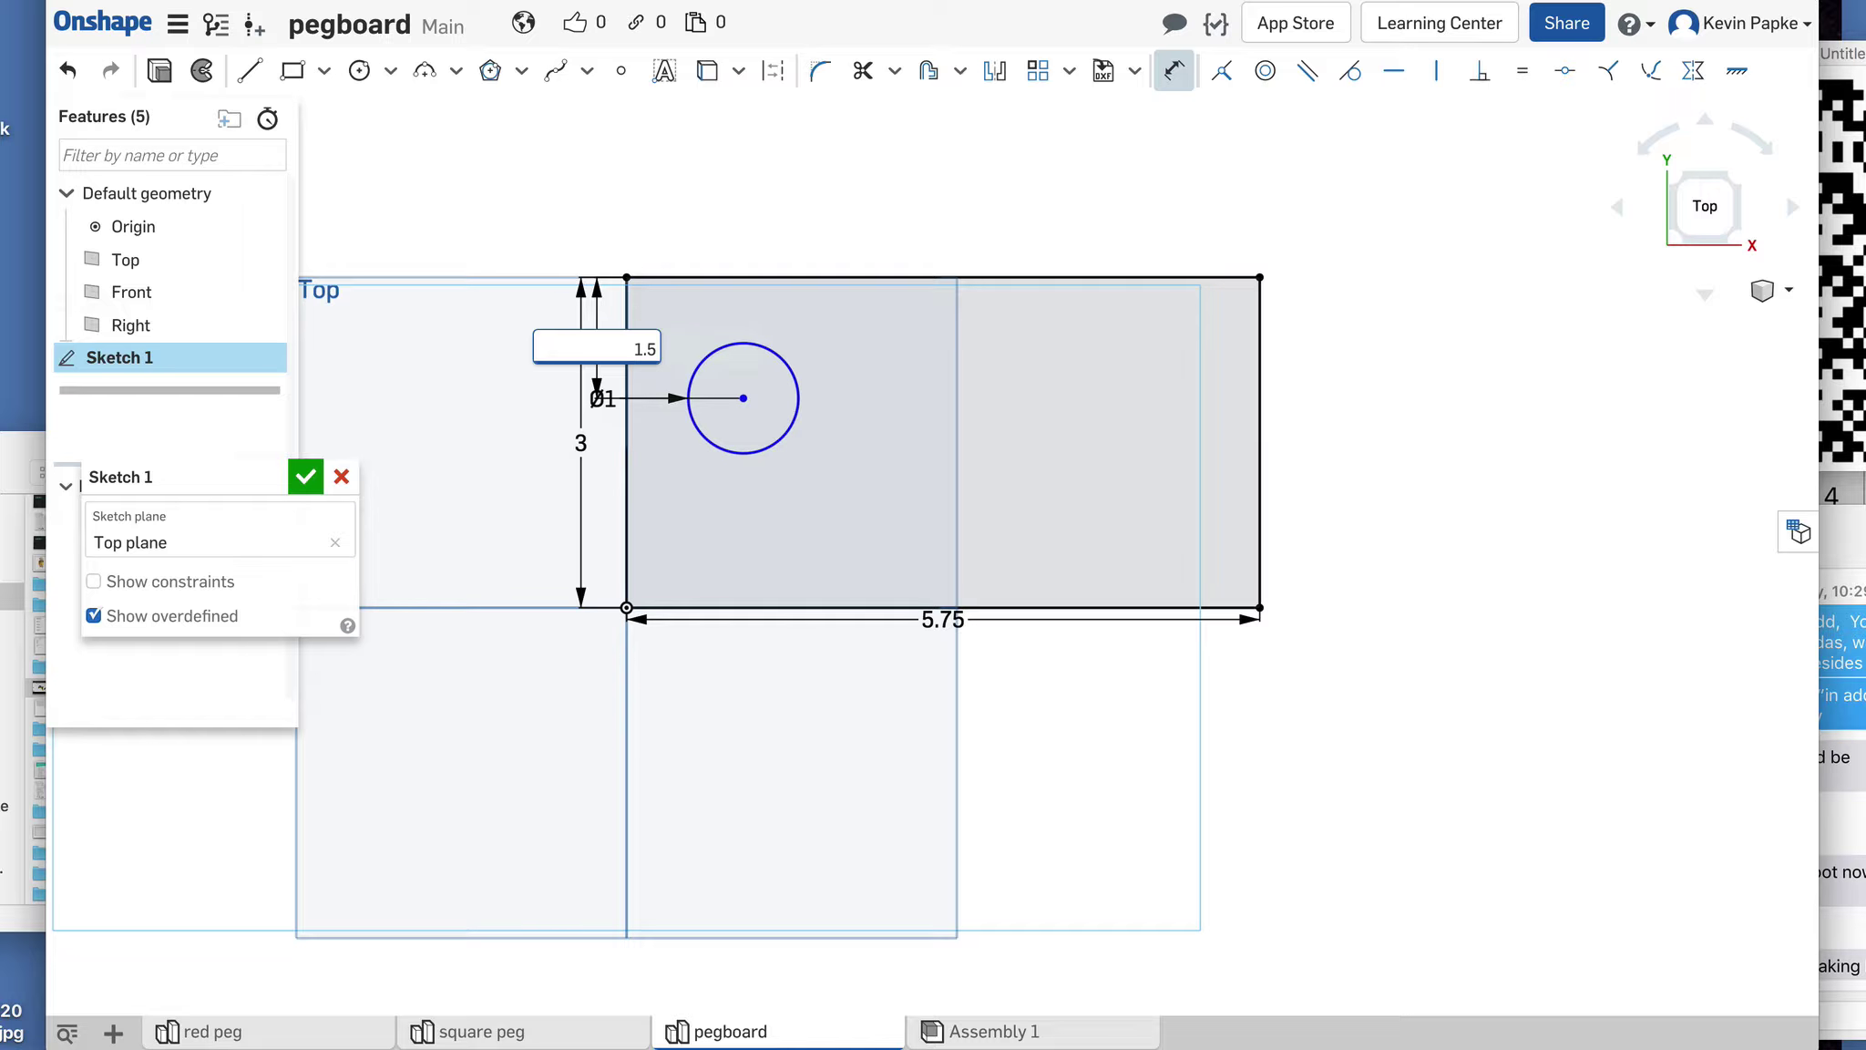
{"action": "key", "text": "Return"}
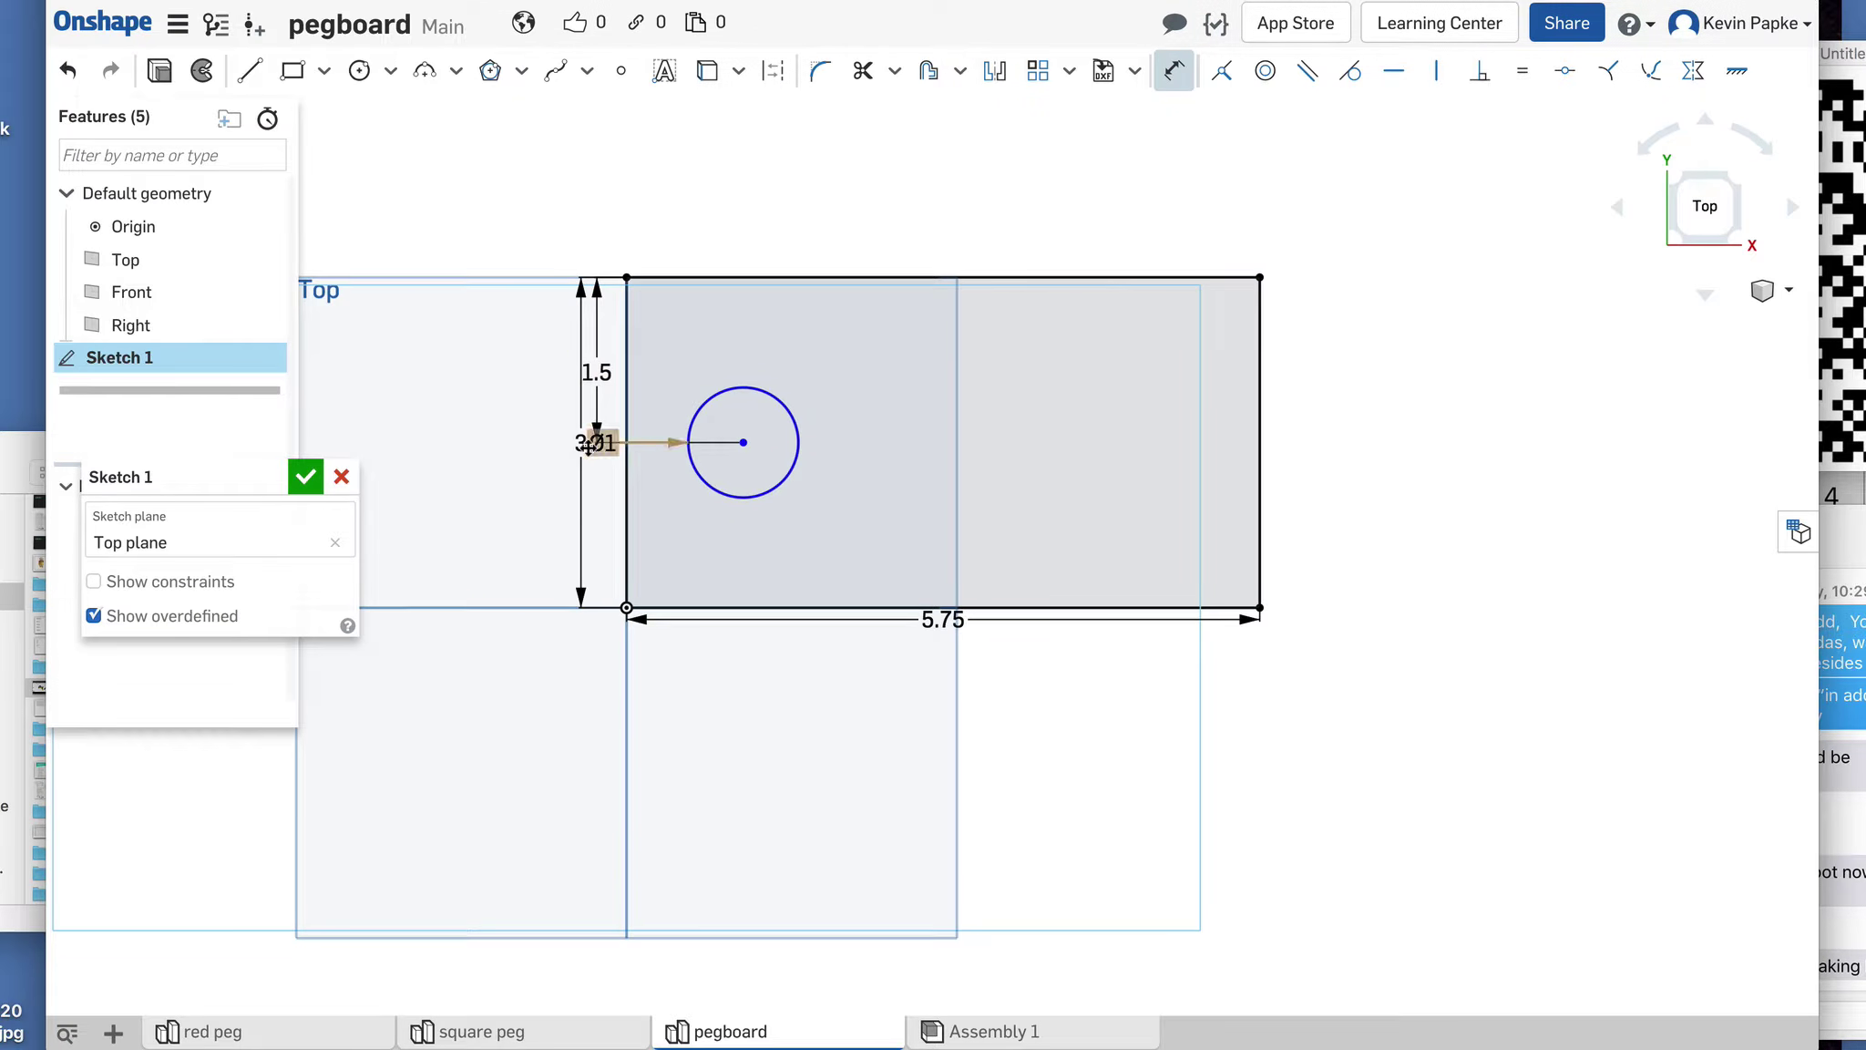
{"action": "left_click_drag", "start_coordinate": [581, 443], "coordinate": [566, 443]}
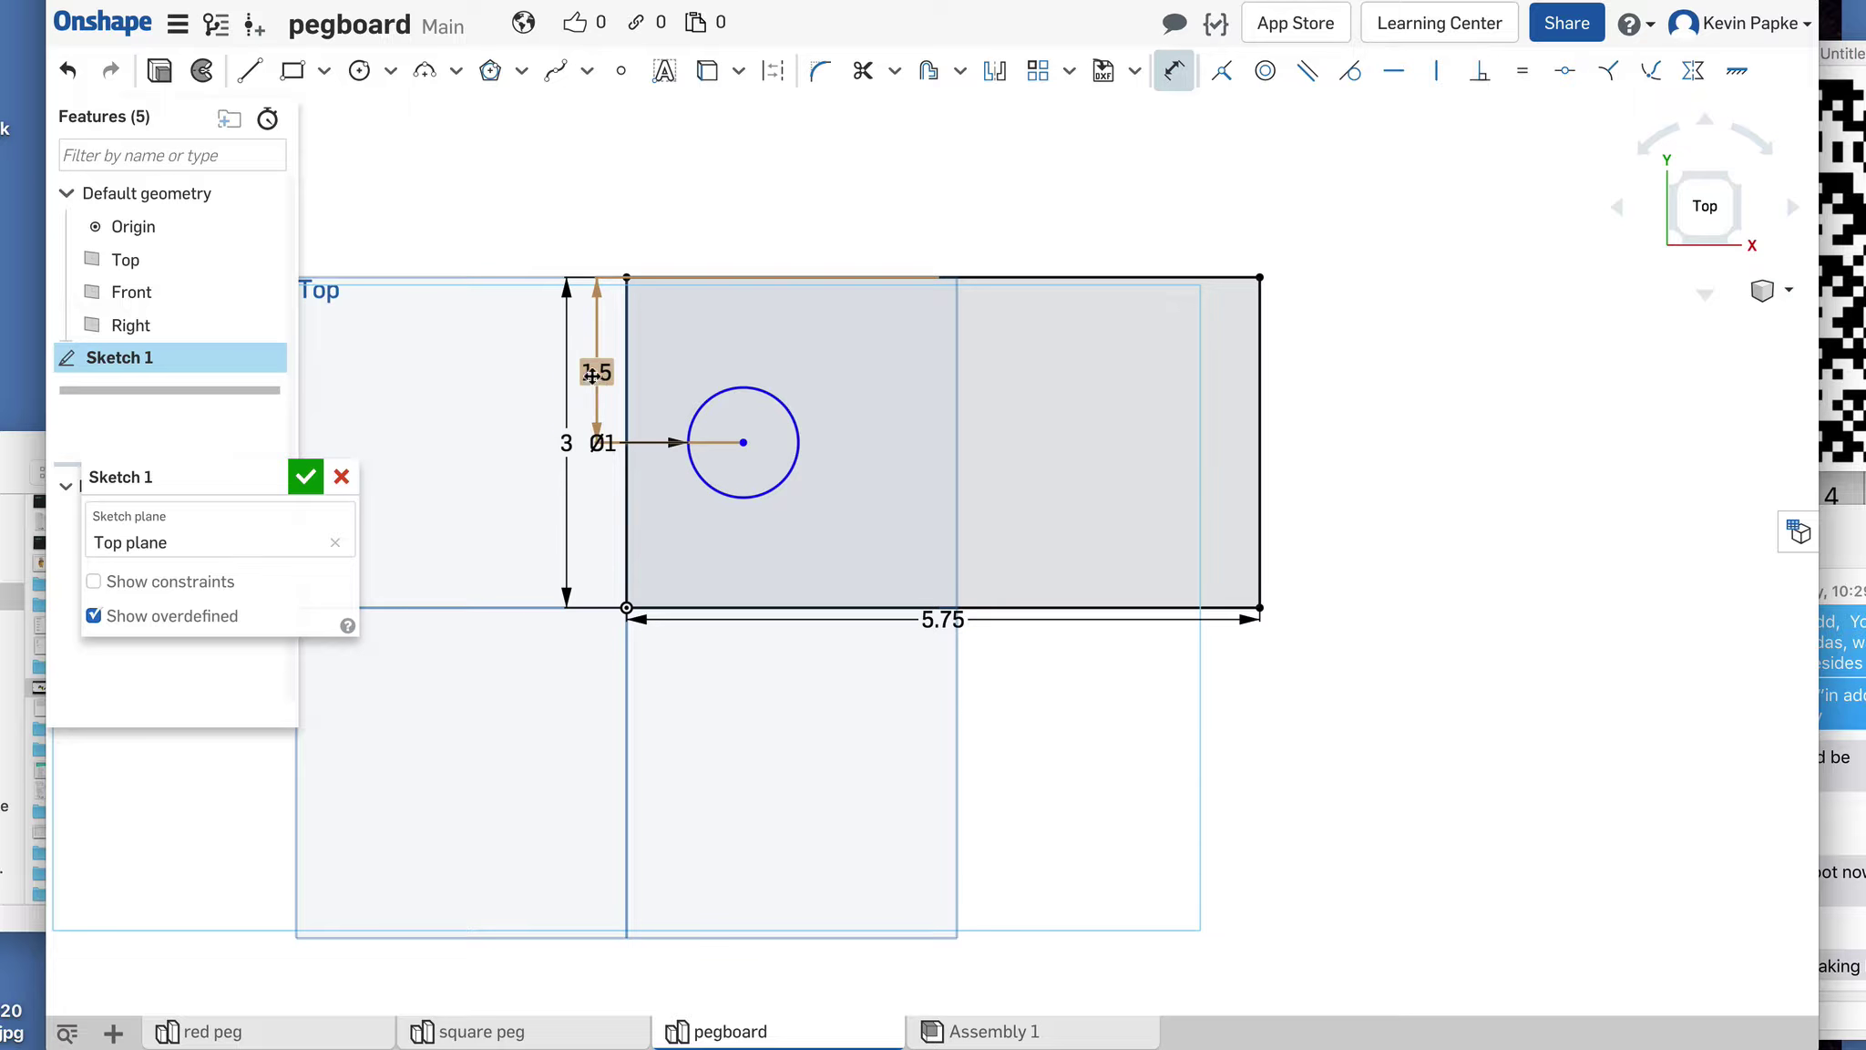
{"action": "left_click_drag", "start_coordinate": [596, 372], "coordinate": [596, 368]}
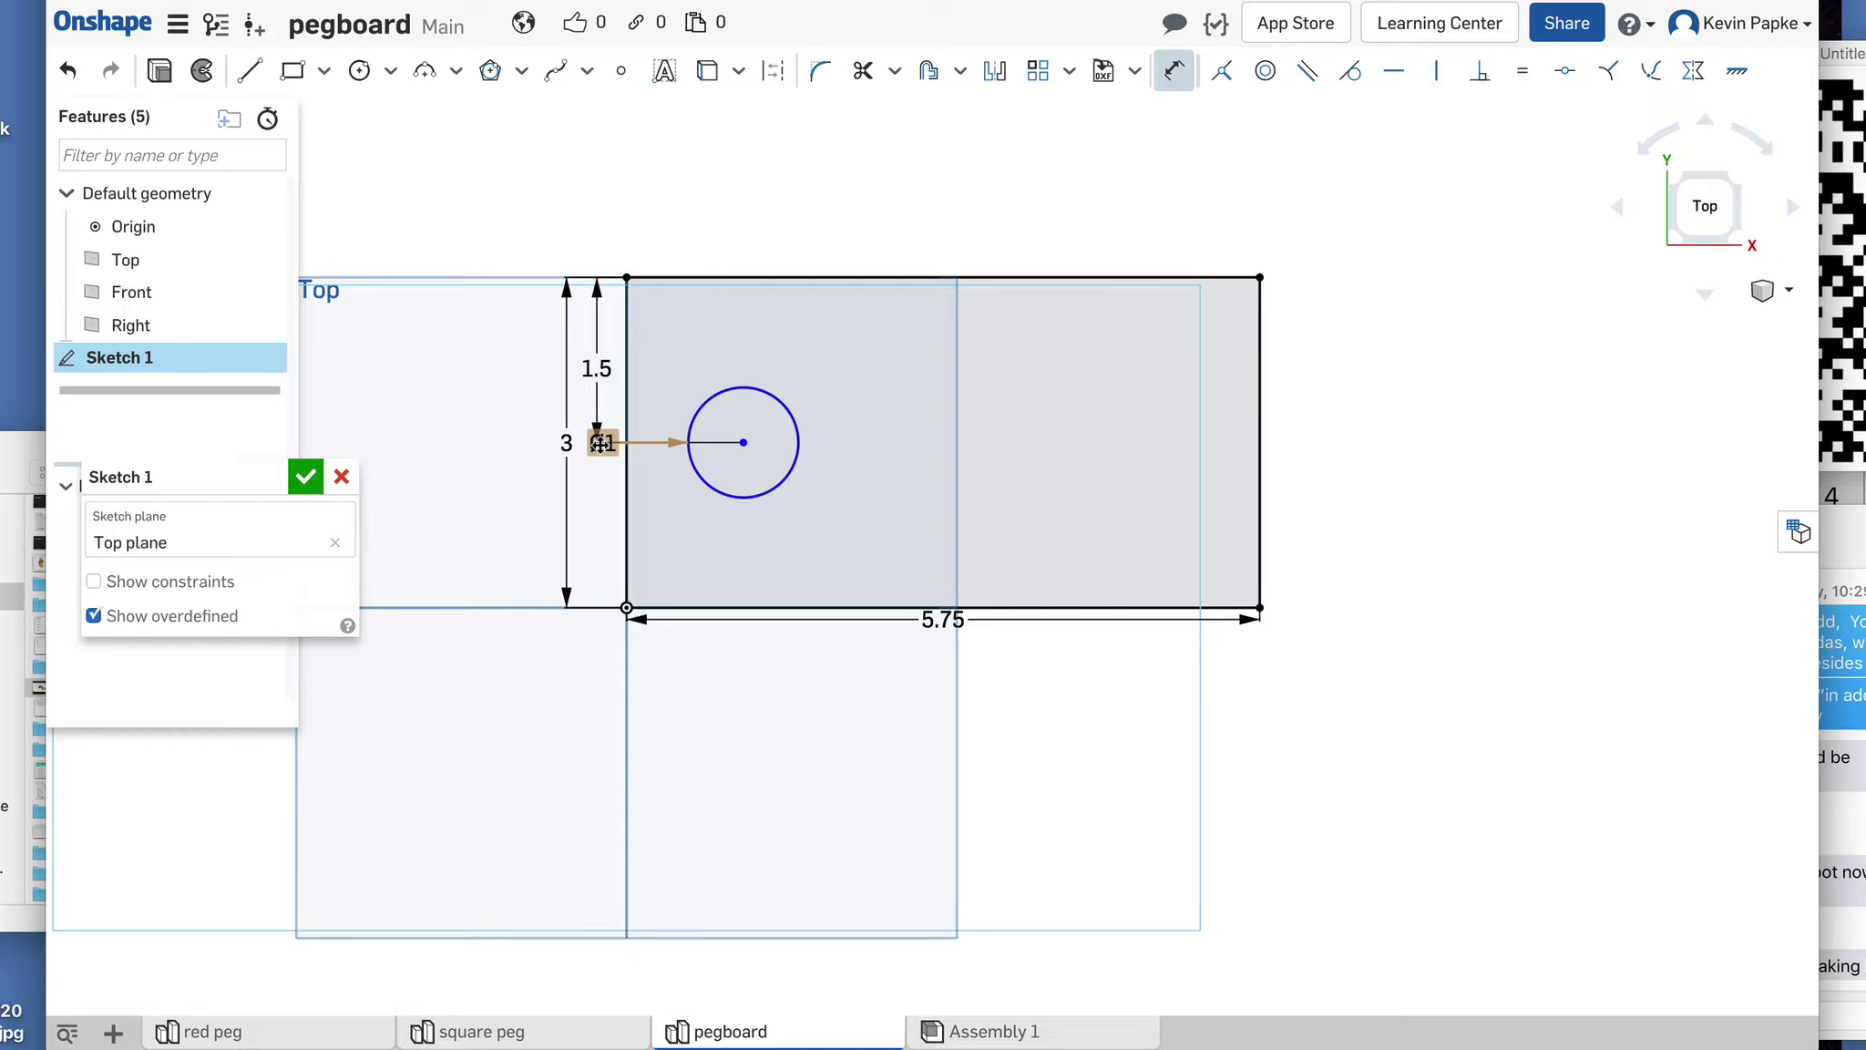
Step: Reposition the circle's diameter label outside the rectangle, above its upper edge
{"action": "left_click_drag", "start_coordinate": [601, 442], "coordinate": [807, 379]}
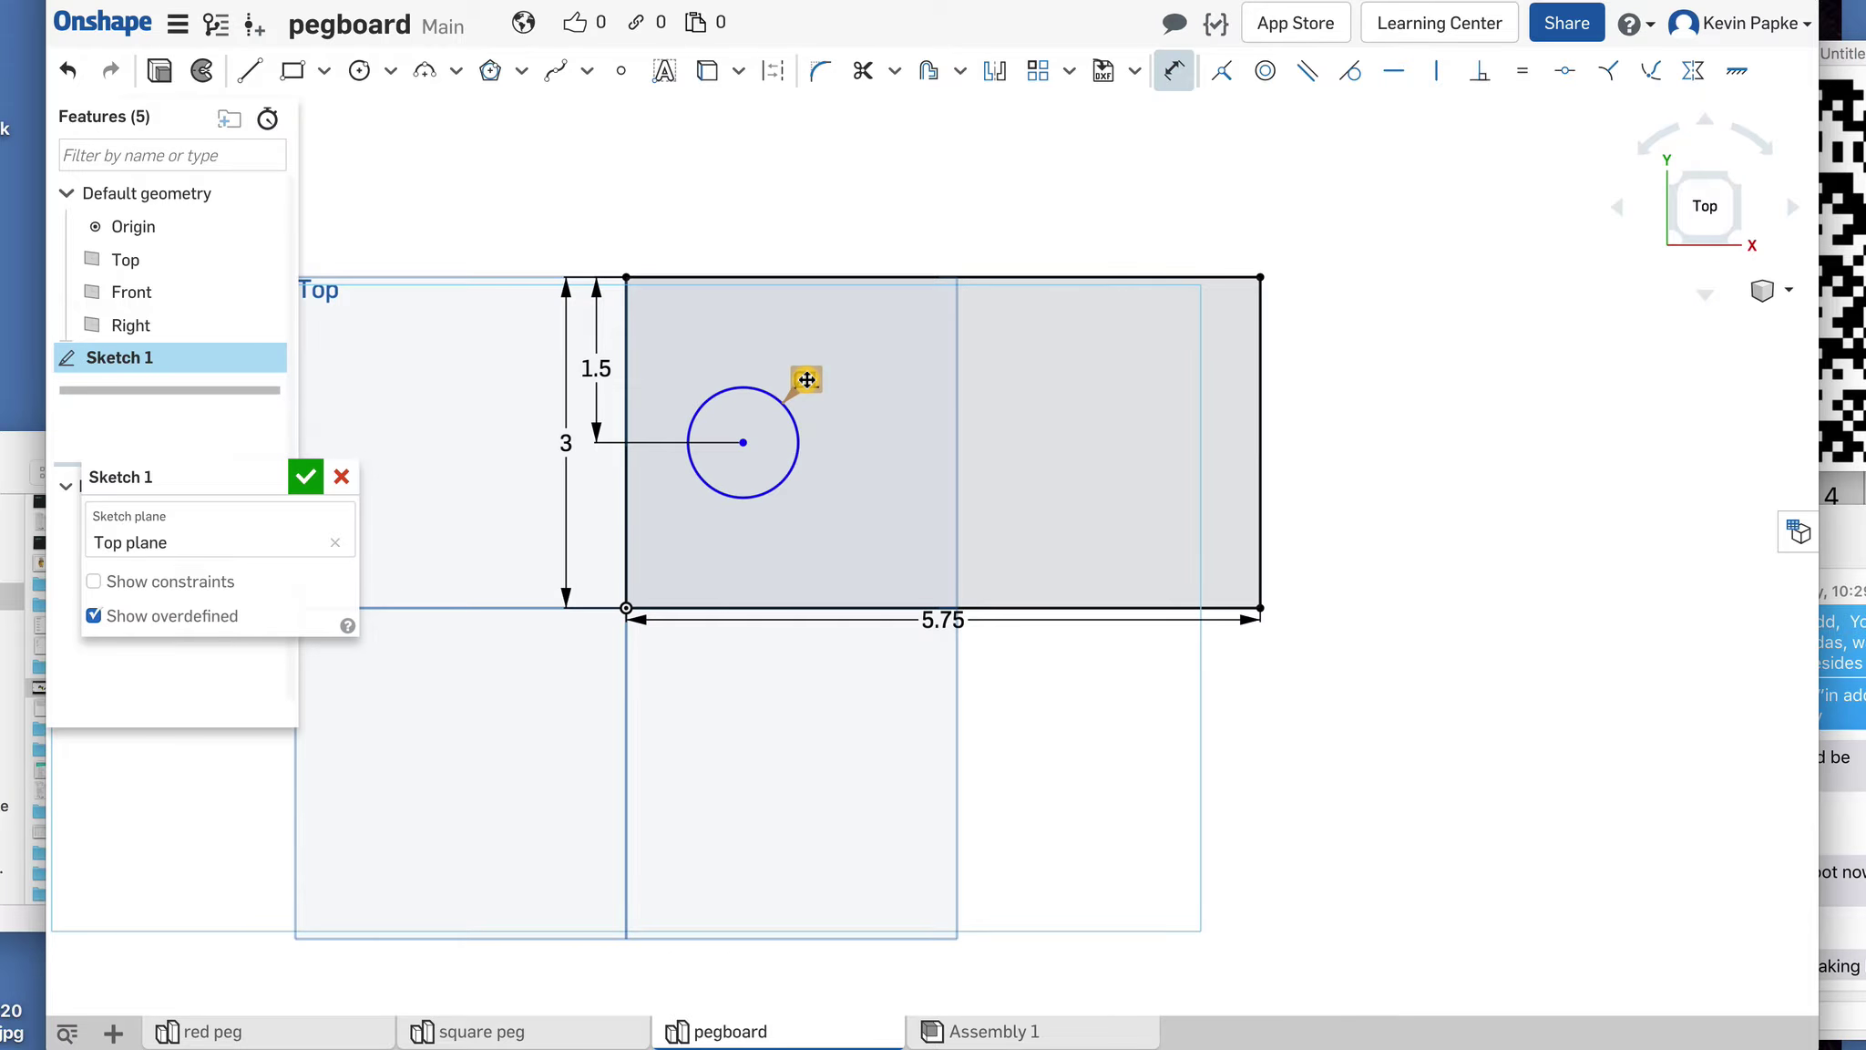
{"action": "scroll", "coordinate": [807, 380], "scroll_direction": "up", "scroll_amount": 2}
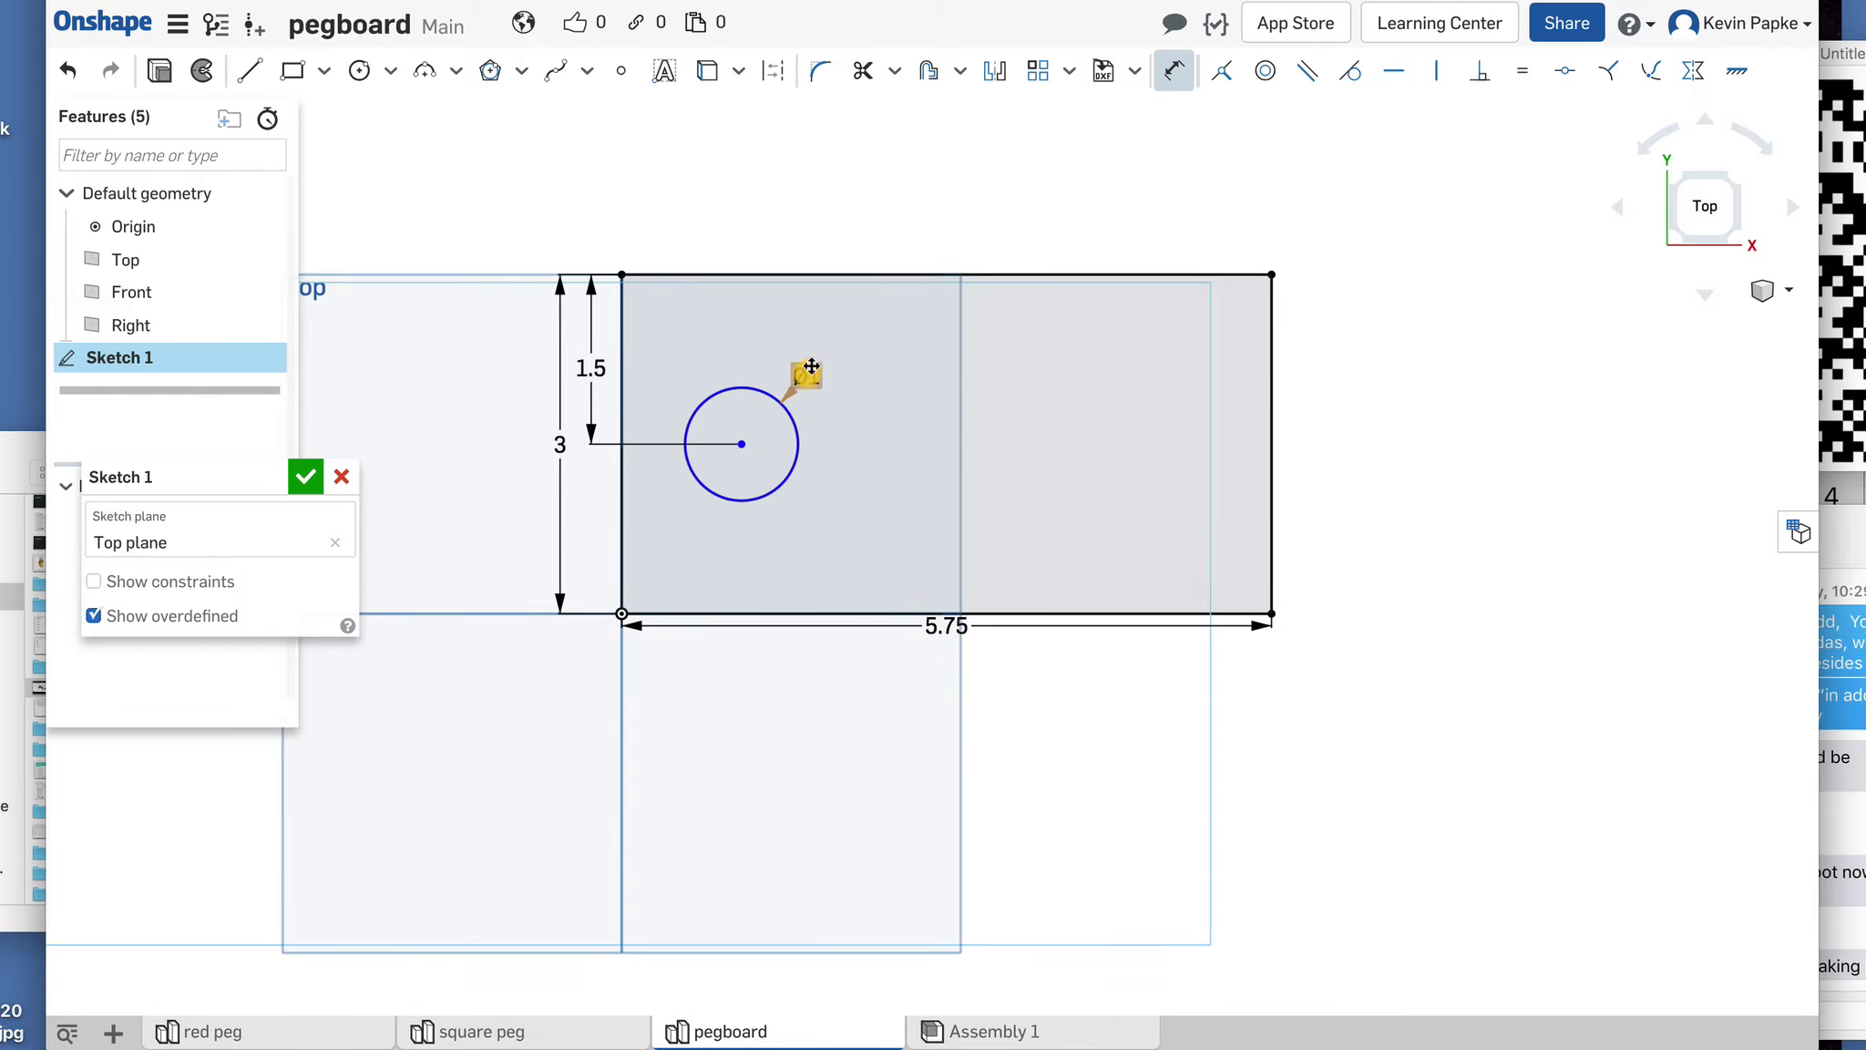
{"action": "left_click_drag", "start_coordinate": [811, 366], "coordinate": [911, 240]}
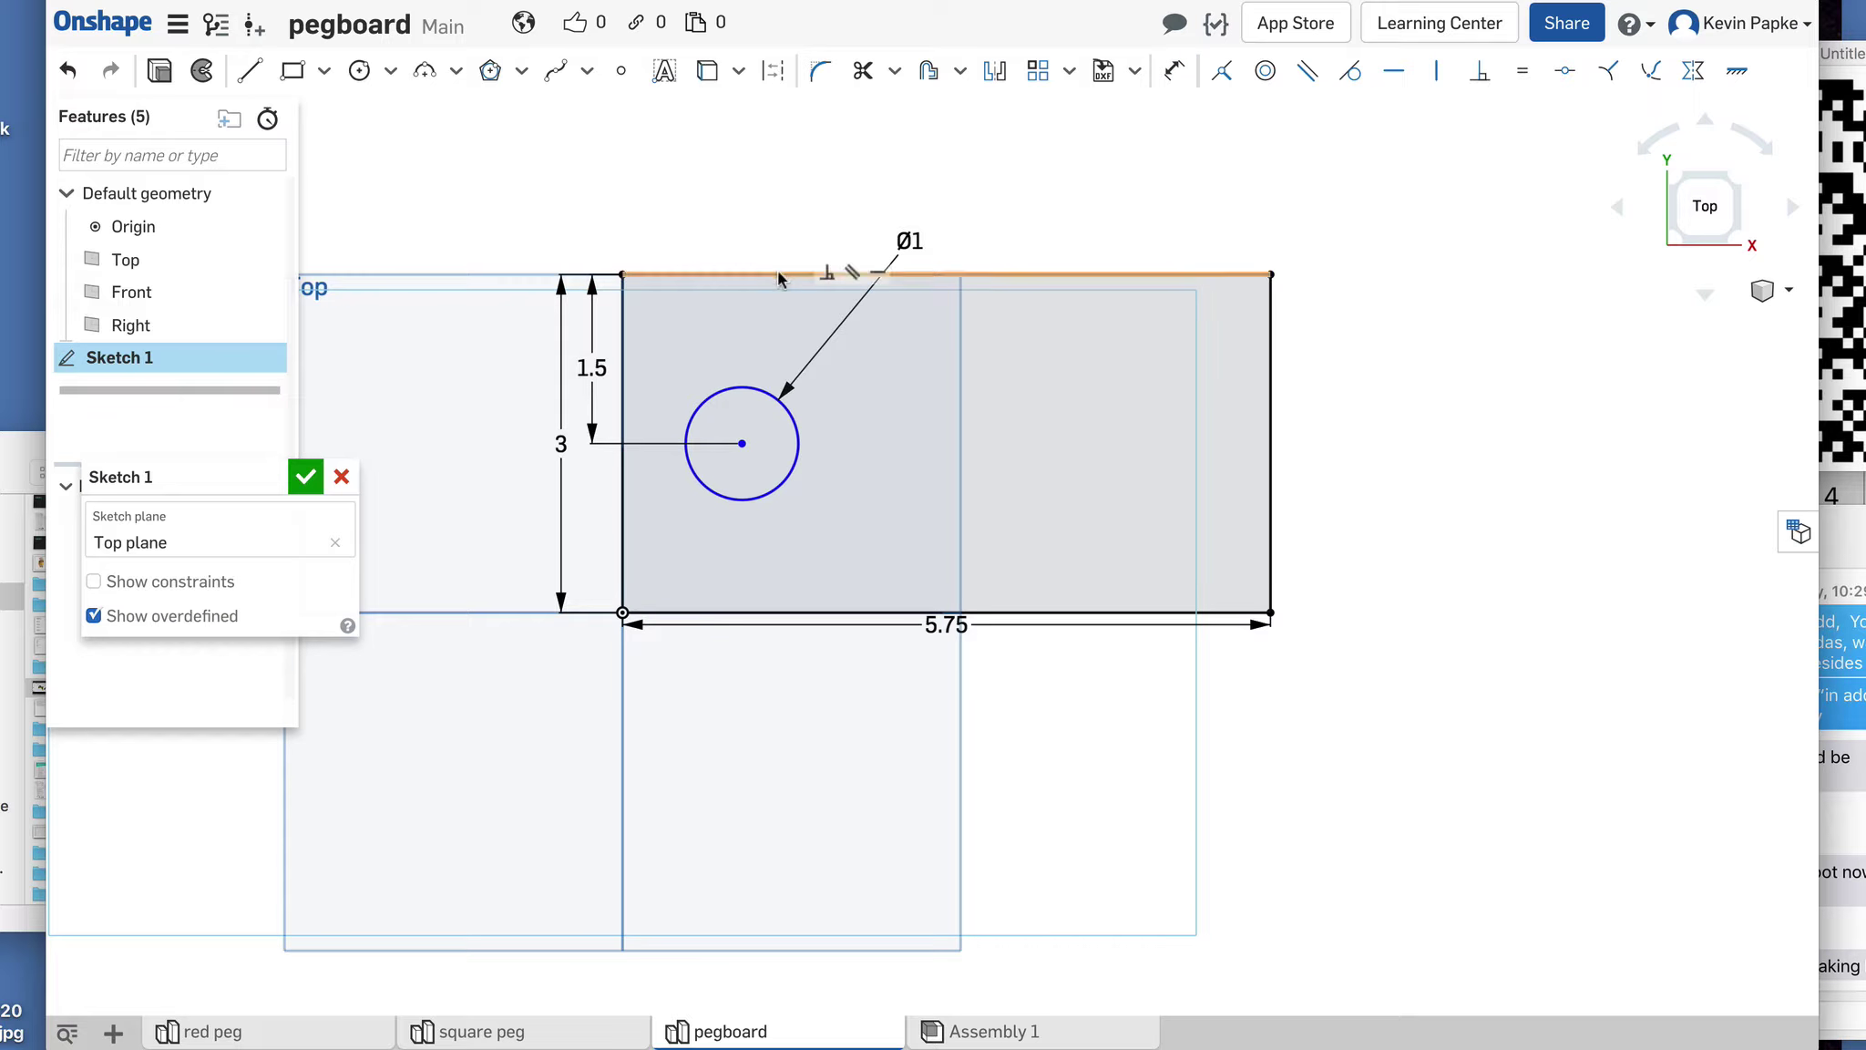
Step: Dimension the circle's centre 1.75 in from the rectangle's left edge and move the 5.75 in width label slightly farther from the rectangle
{"action": "left_click", "coordinate": [1185, 76]}
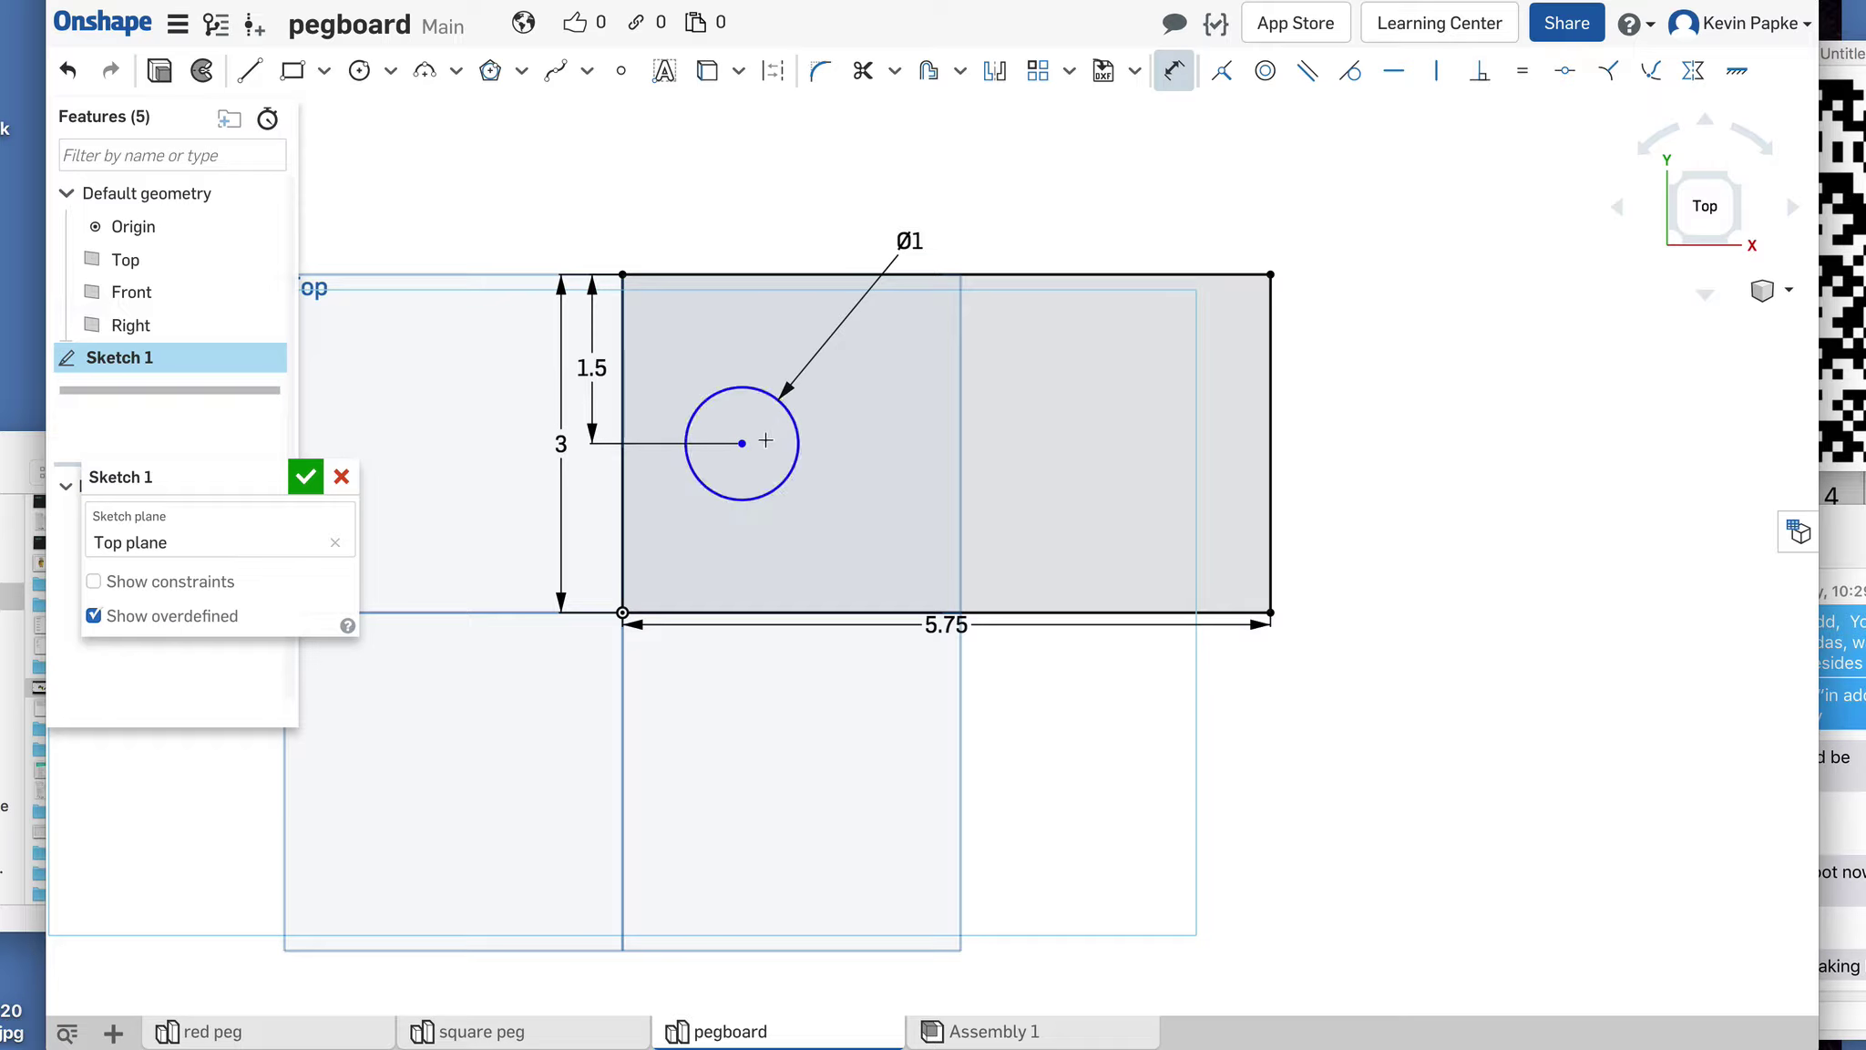
{"action": "left_click", "coordinate": [624, 421]}
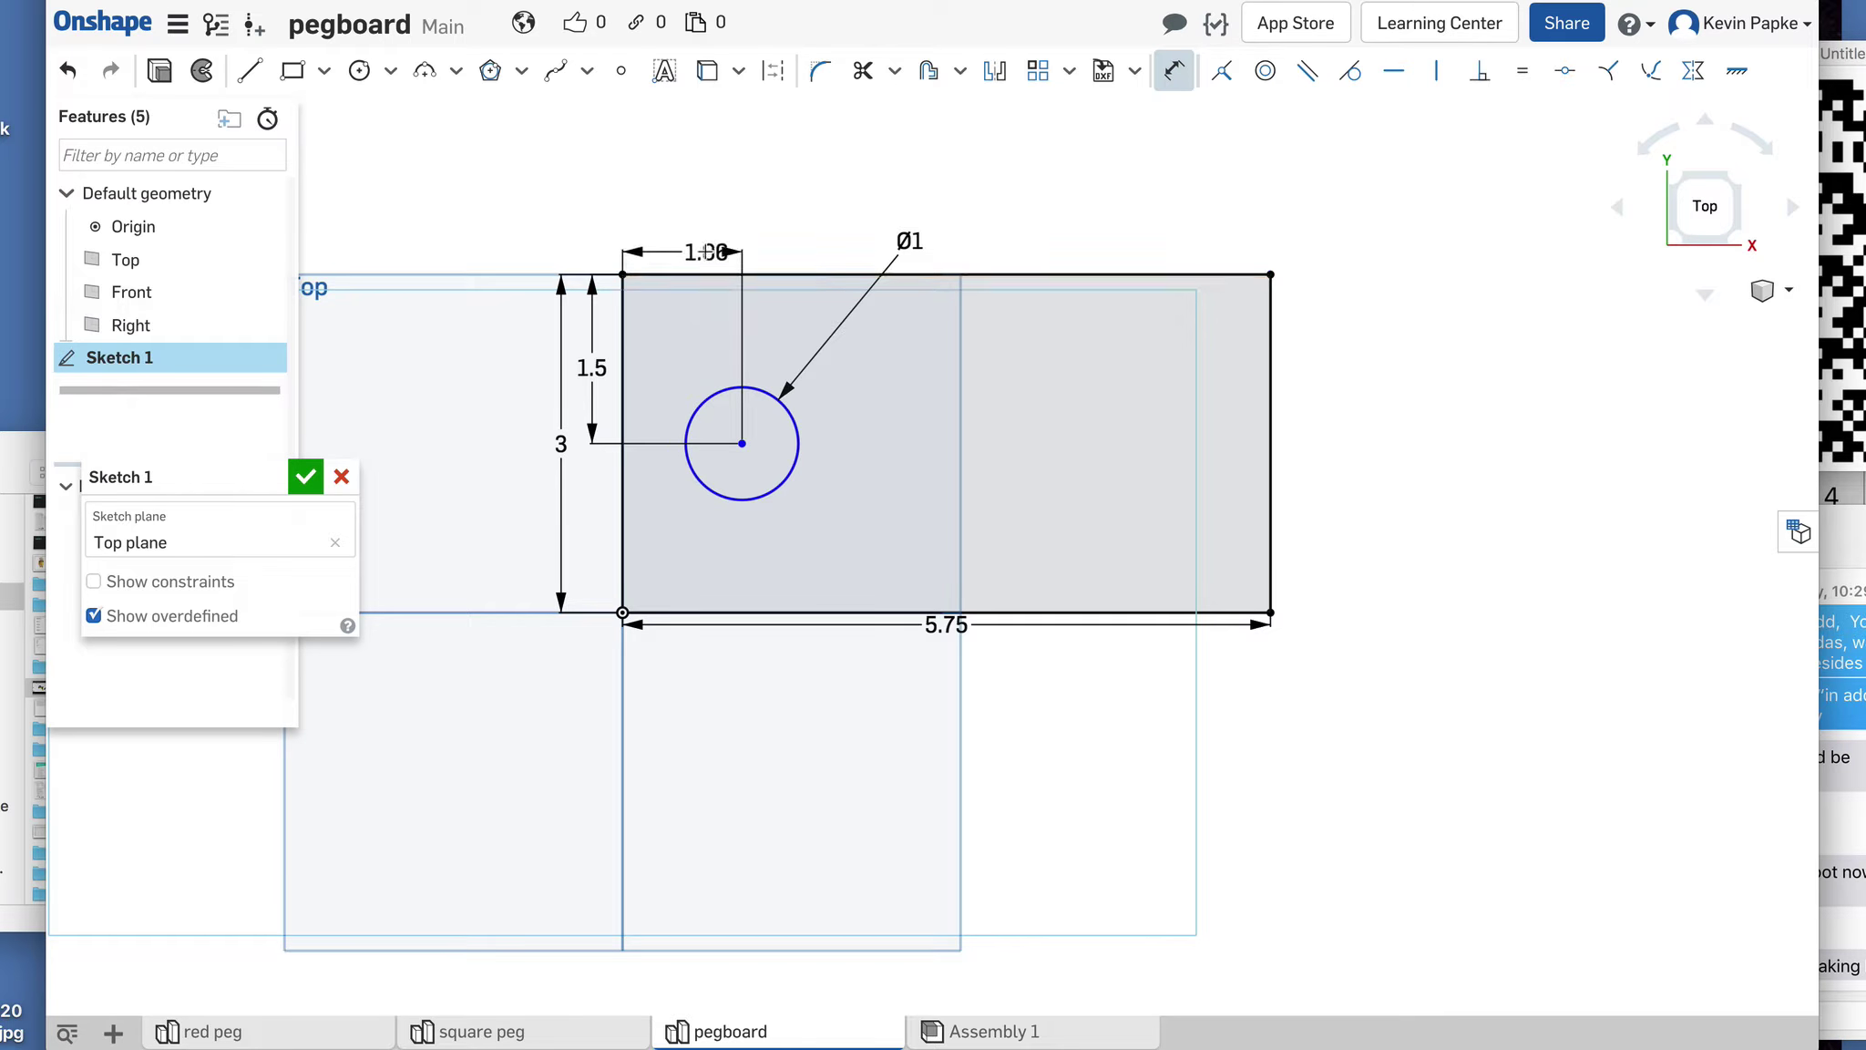
{"action": "left_click", "coordinate": [694, 248]}
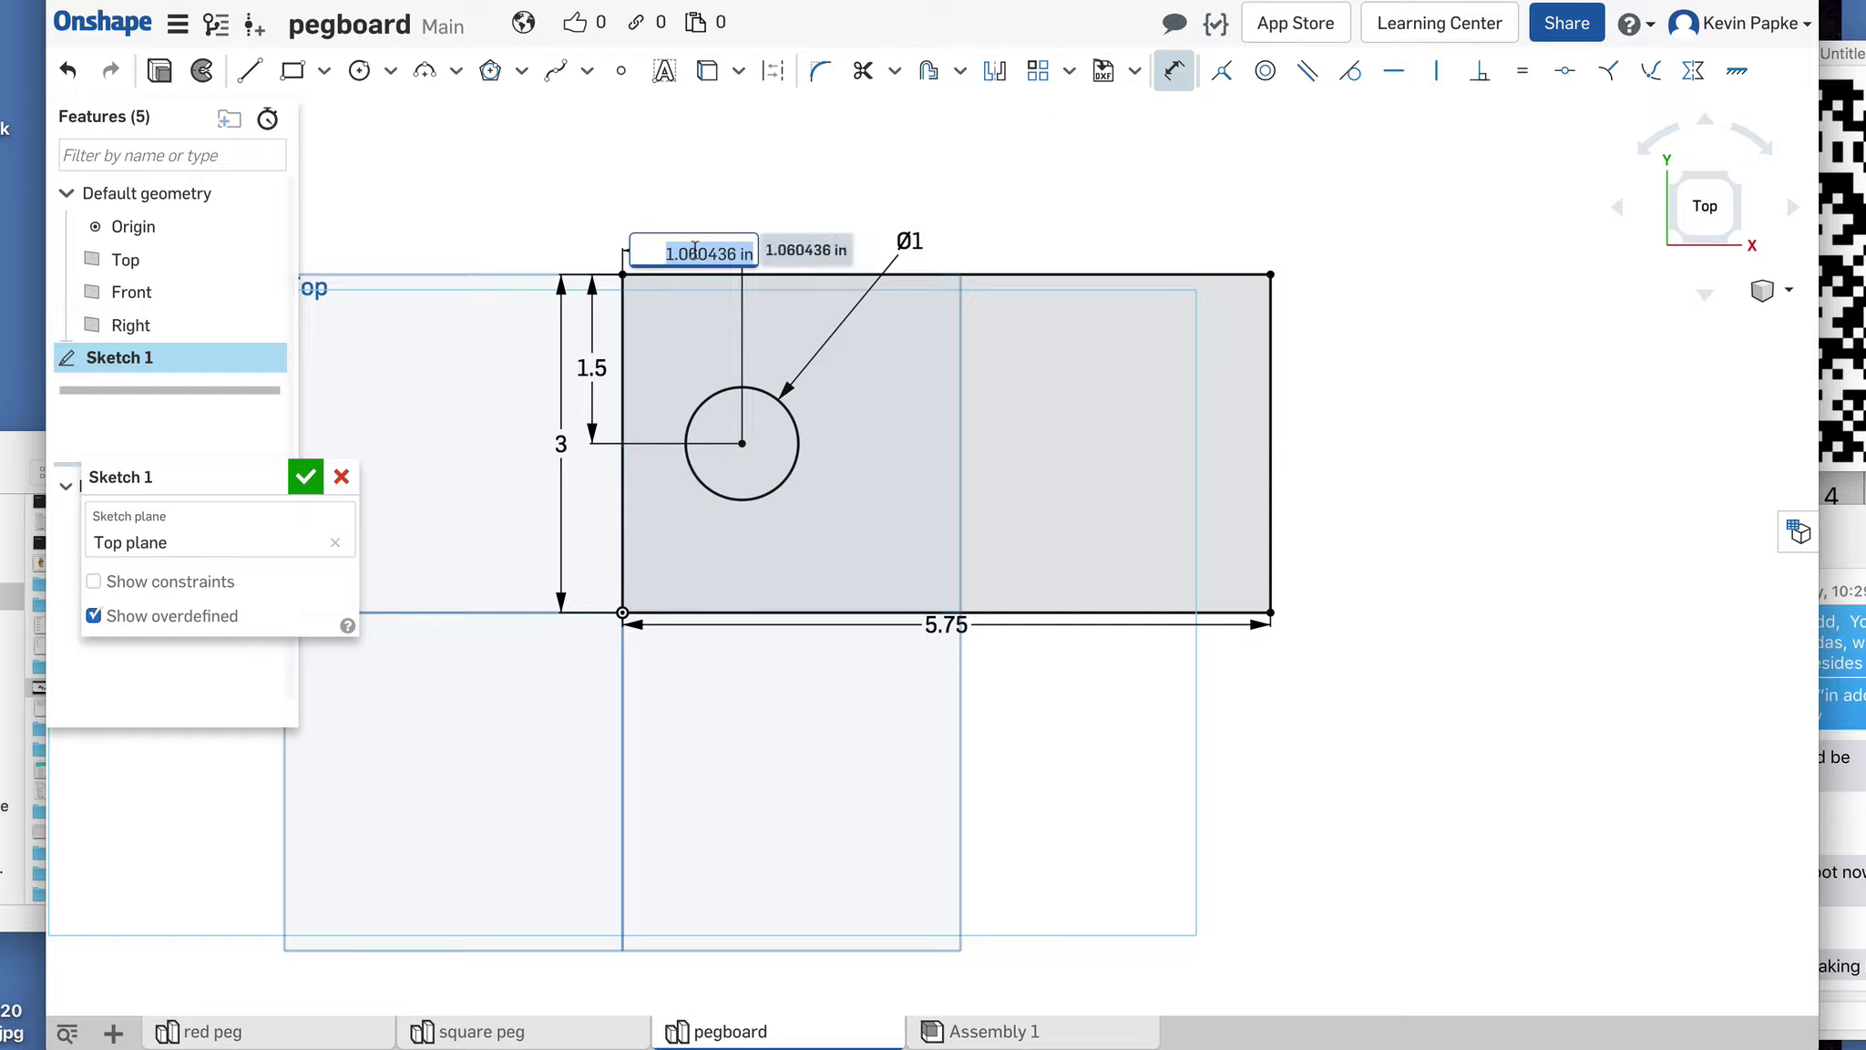
{"action": "type", "text": "1.75"}
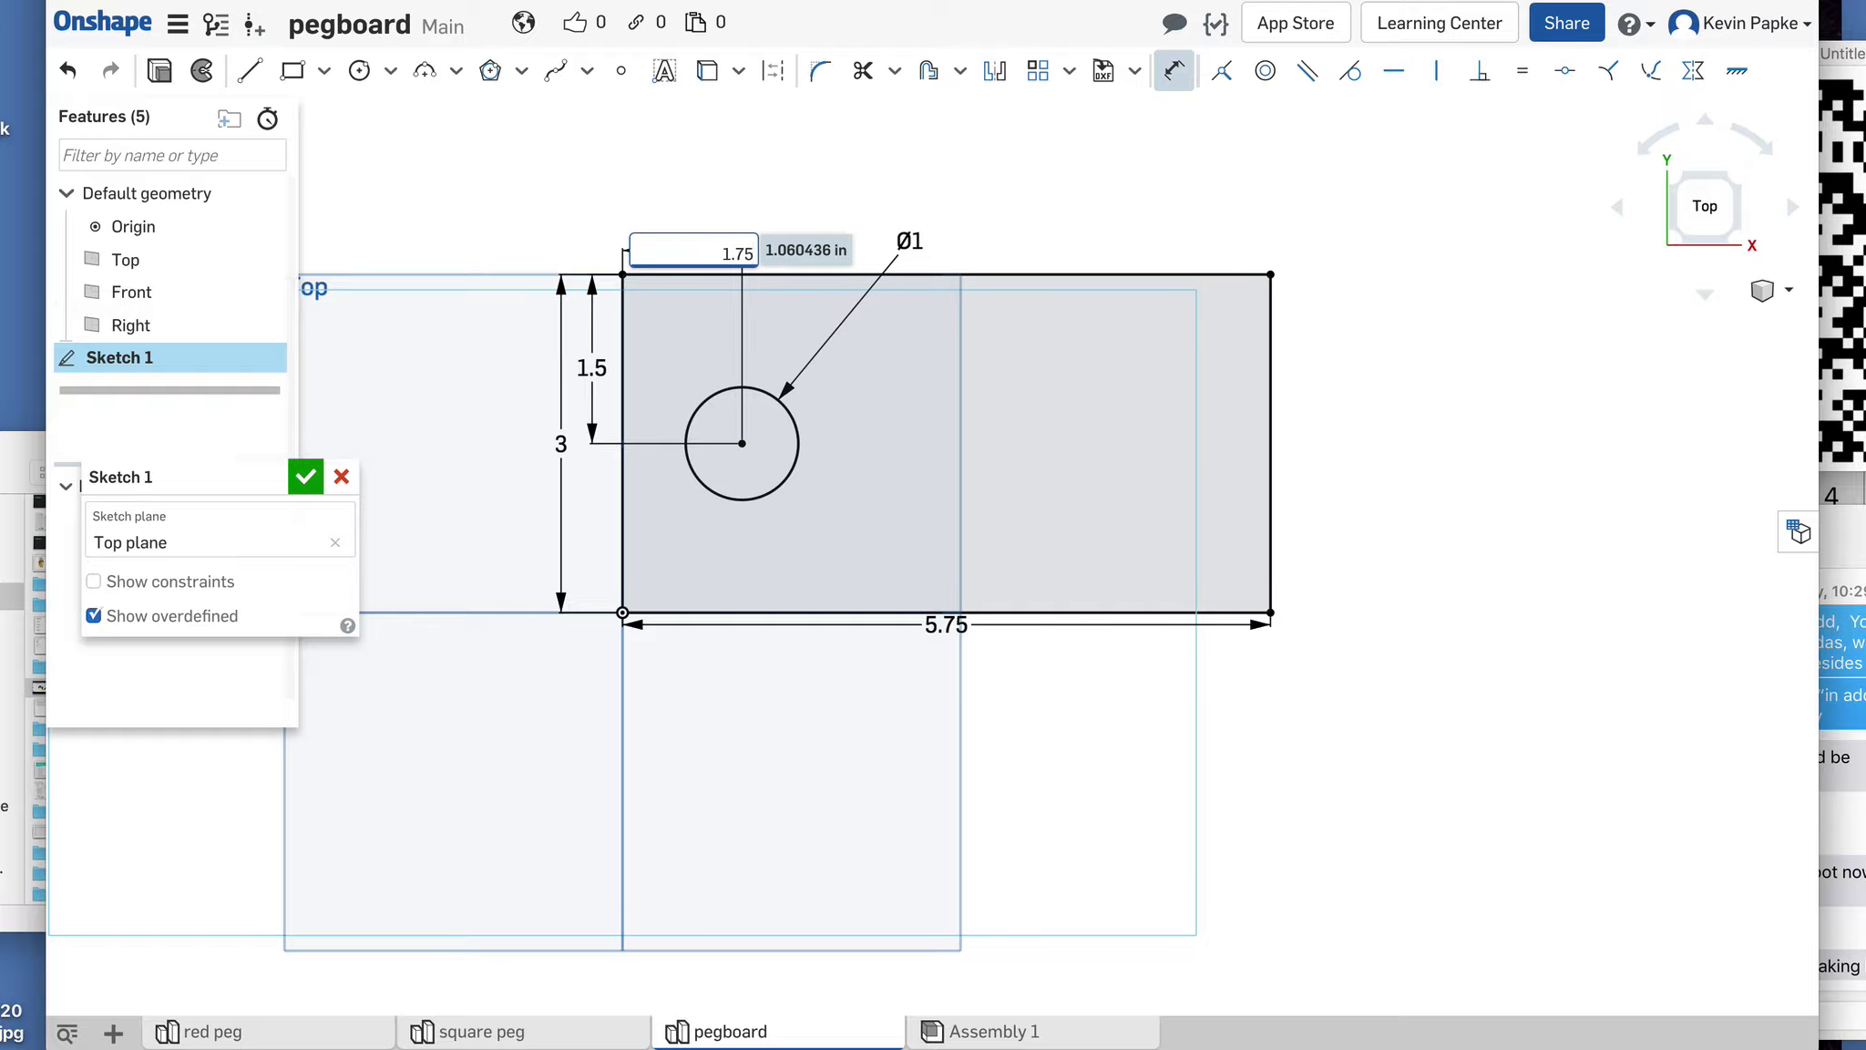
{"action": "key", "text": "Return"}
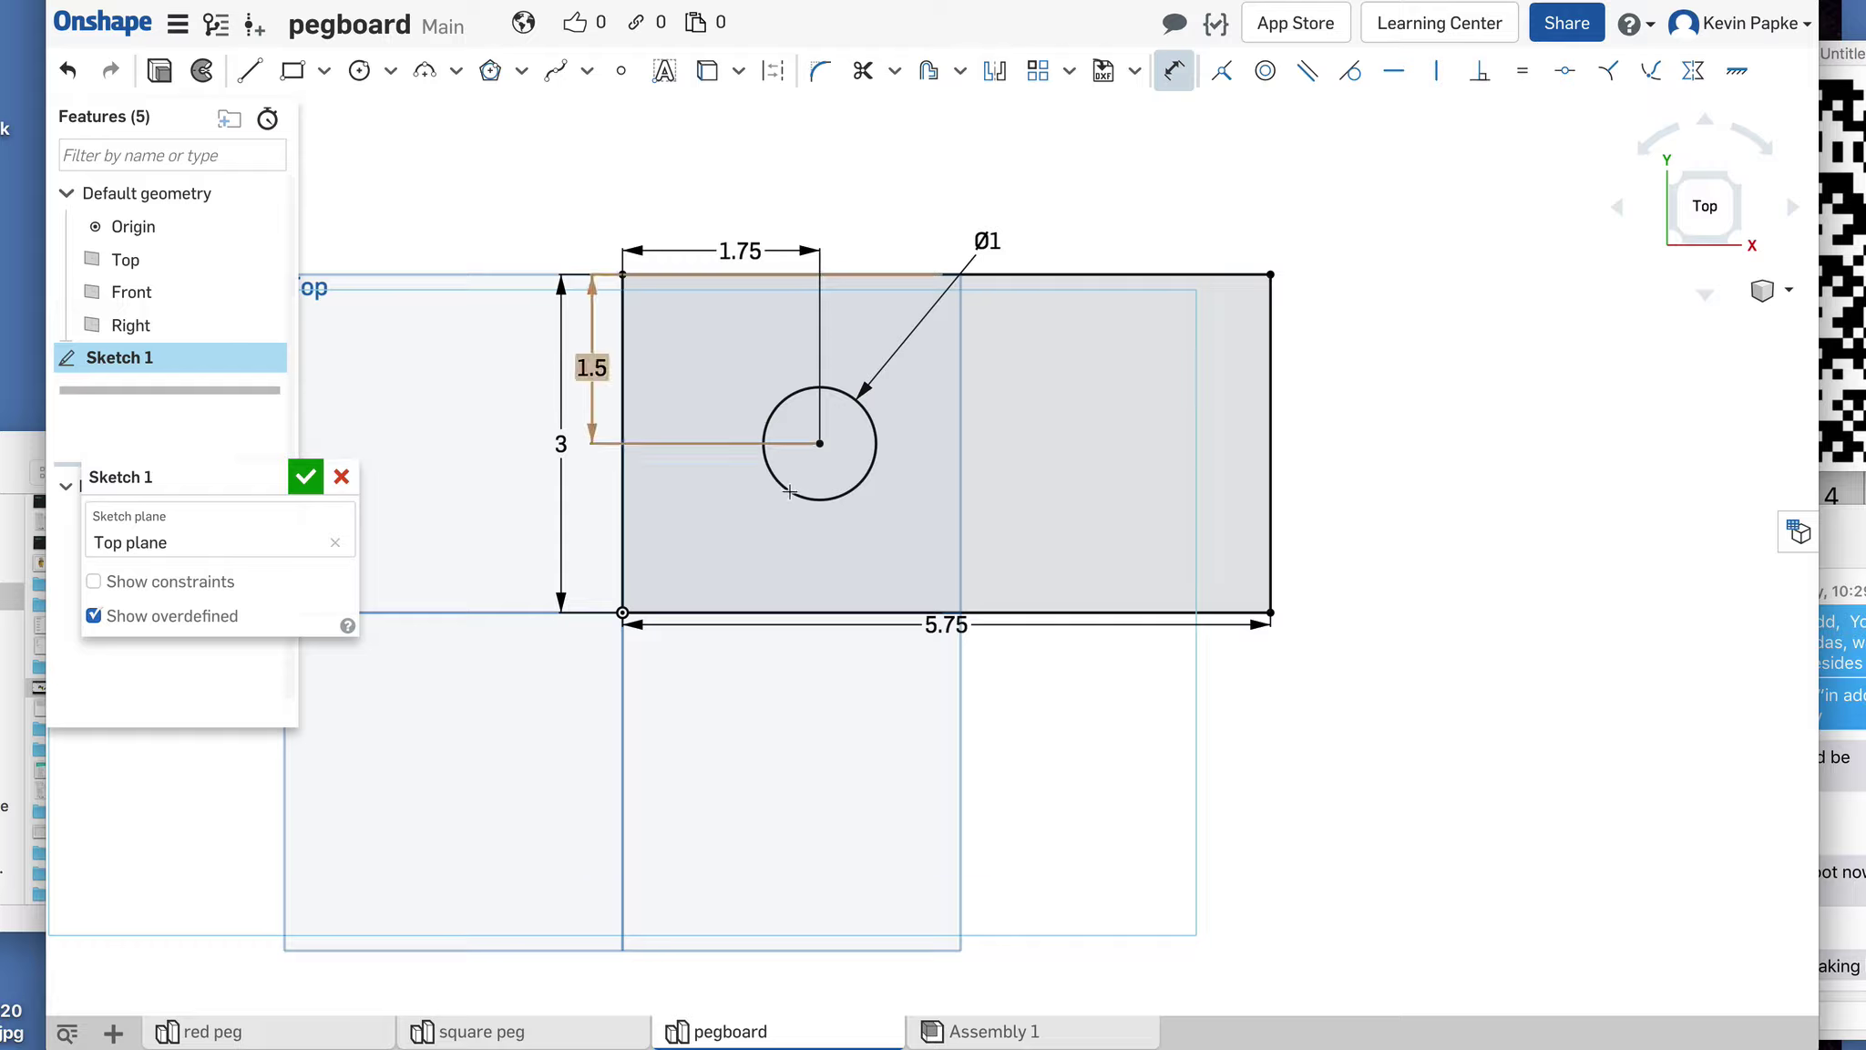
{"action": "left_click_drag", "start_coordinate": [948, 625], "coordinate": [938, 644]}
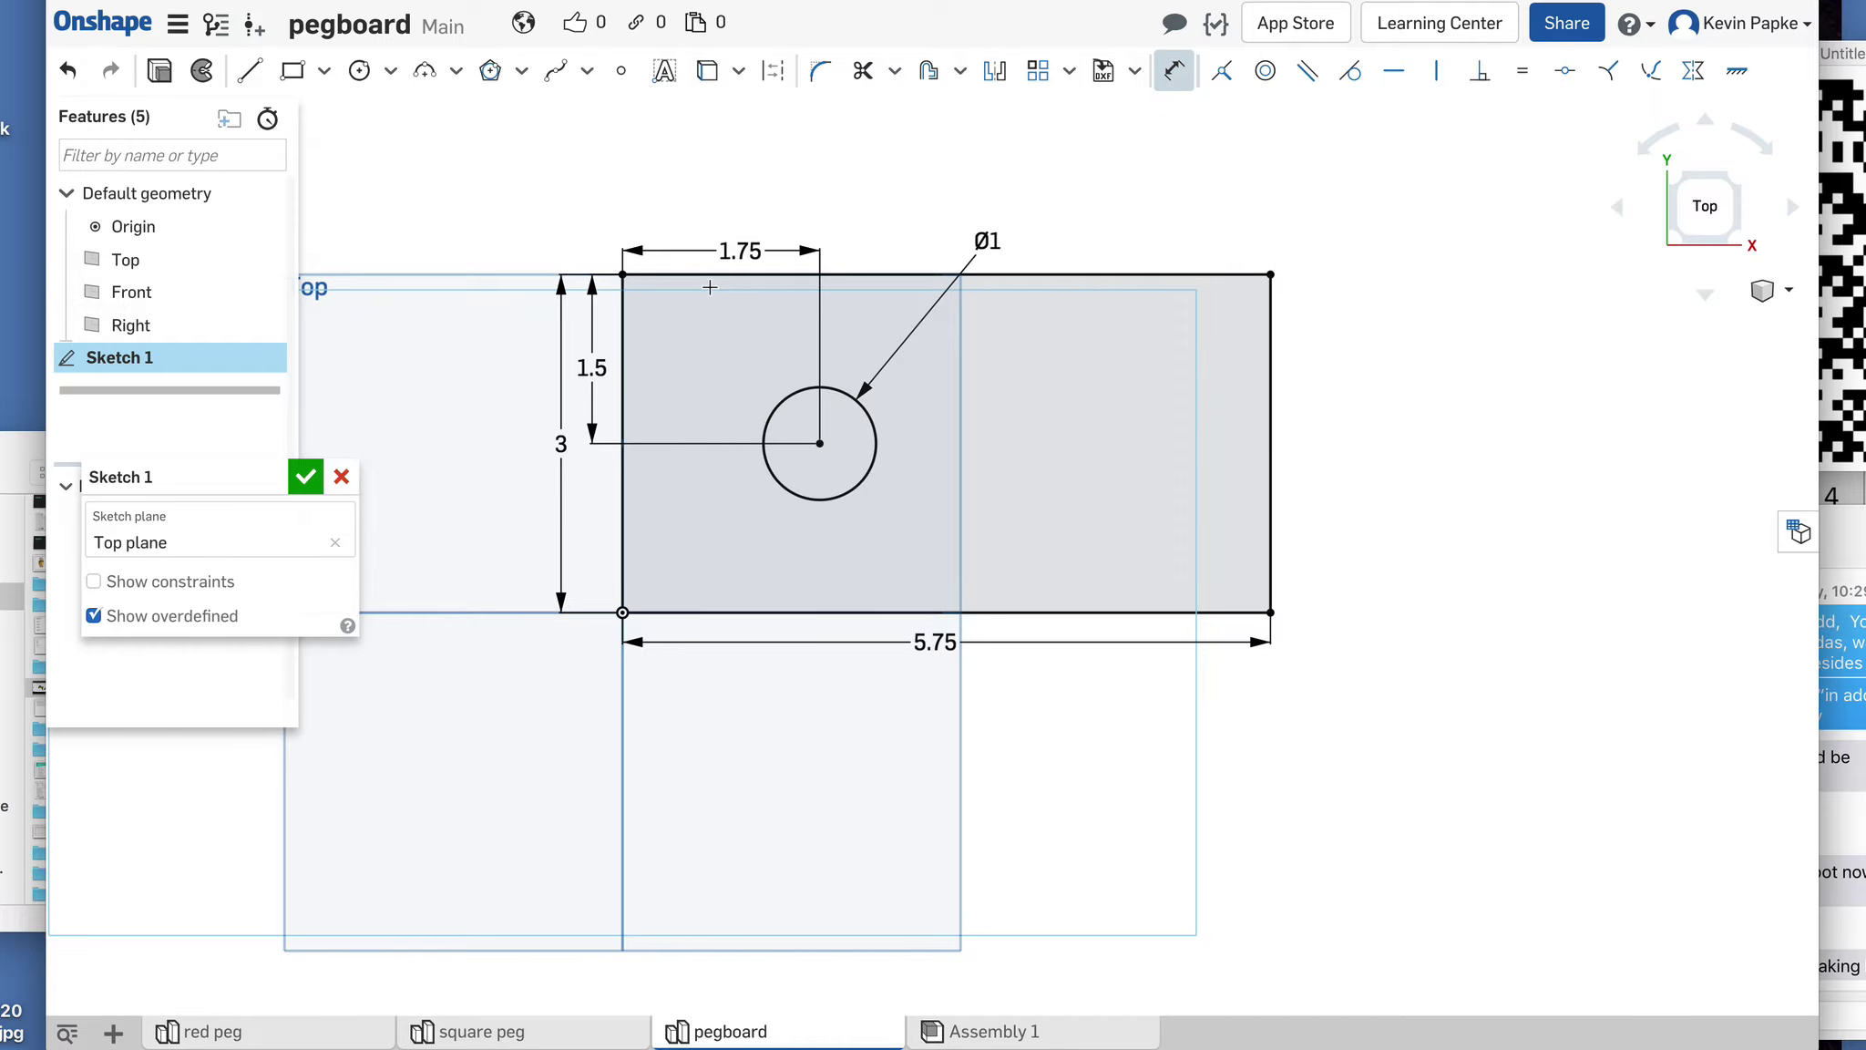
Step: Sketch a 1 in by 1 in corner rectangle inside the board outline, to the right of the circle
{"action": "left_click", "coordinate": [293, 70]}
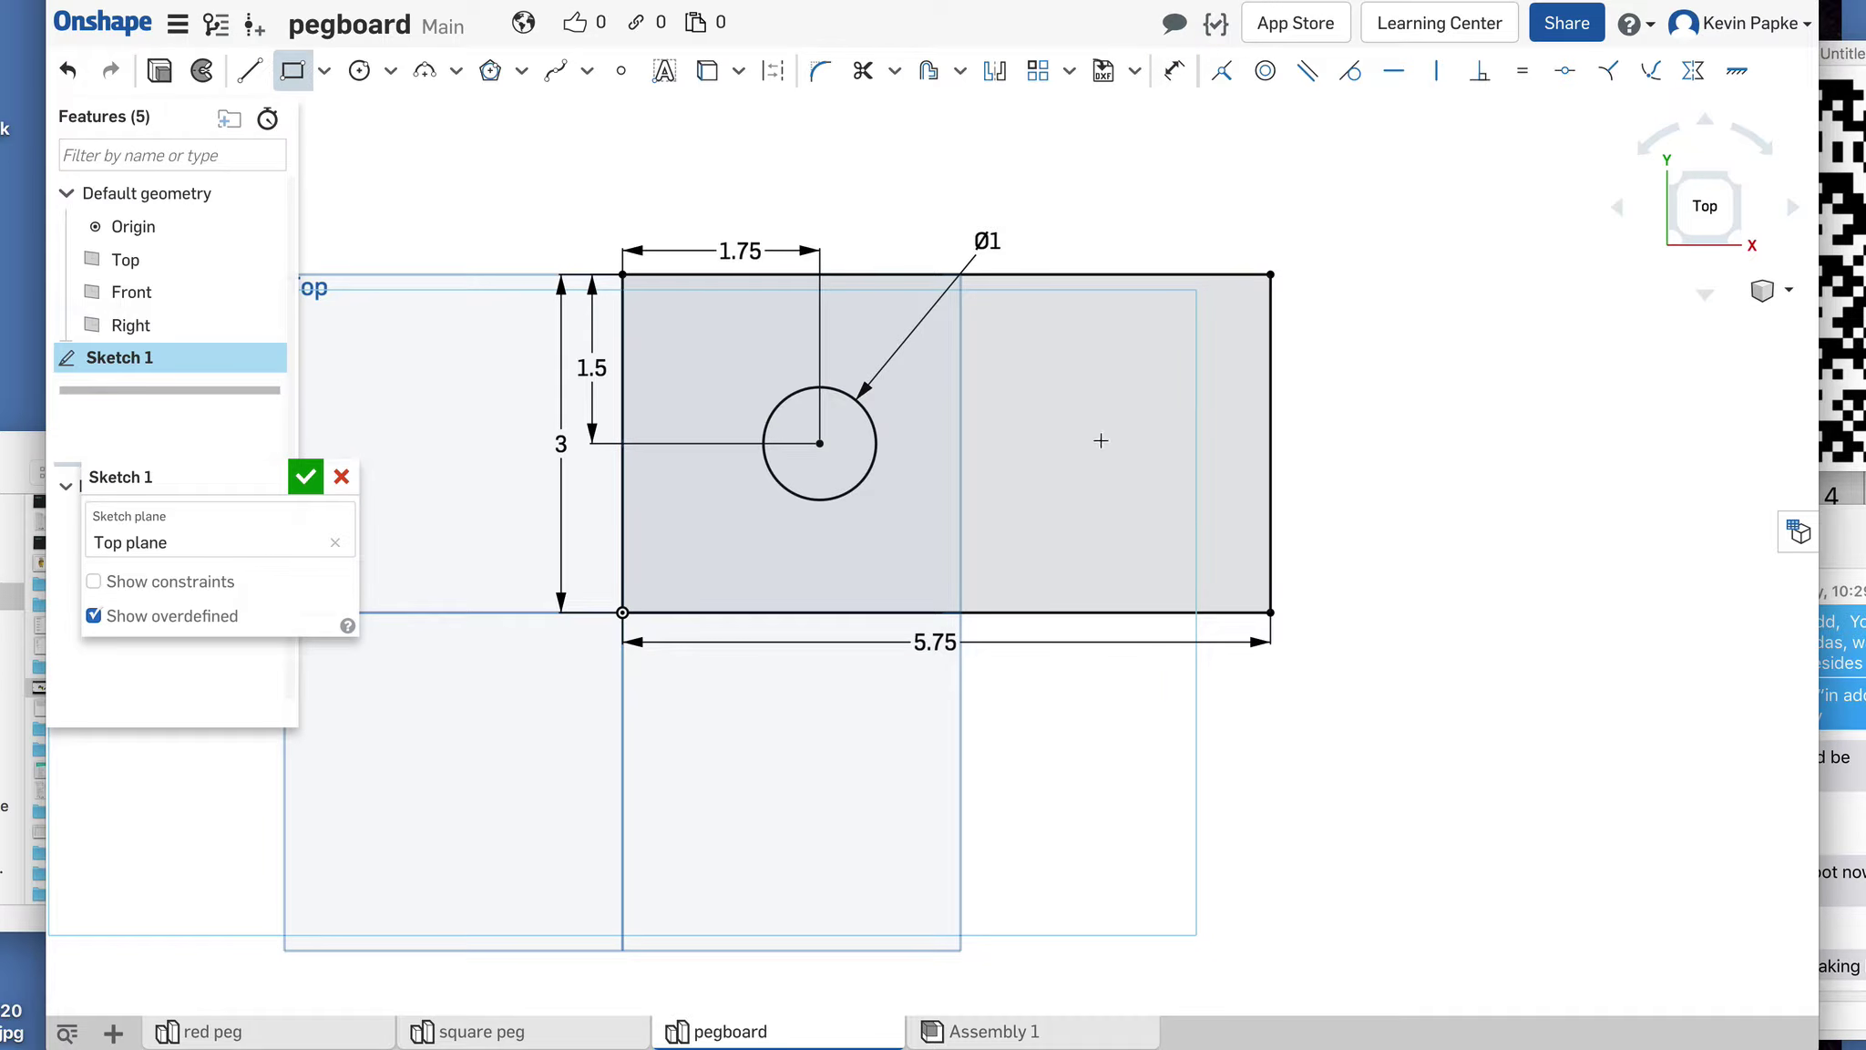
{"action": "mouse_move", "coordinate": [1035, 368]}
{"action": "left_mouse_down"}
{"action": "mouse_move", "coordinate": [1139, 439]}
{"action": "mouse_move", "coordinate": [1162, 483]}
{"action": "left_mouse_up"}
{"action": "type", "text": "1"}
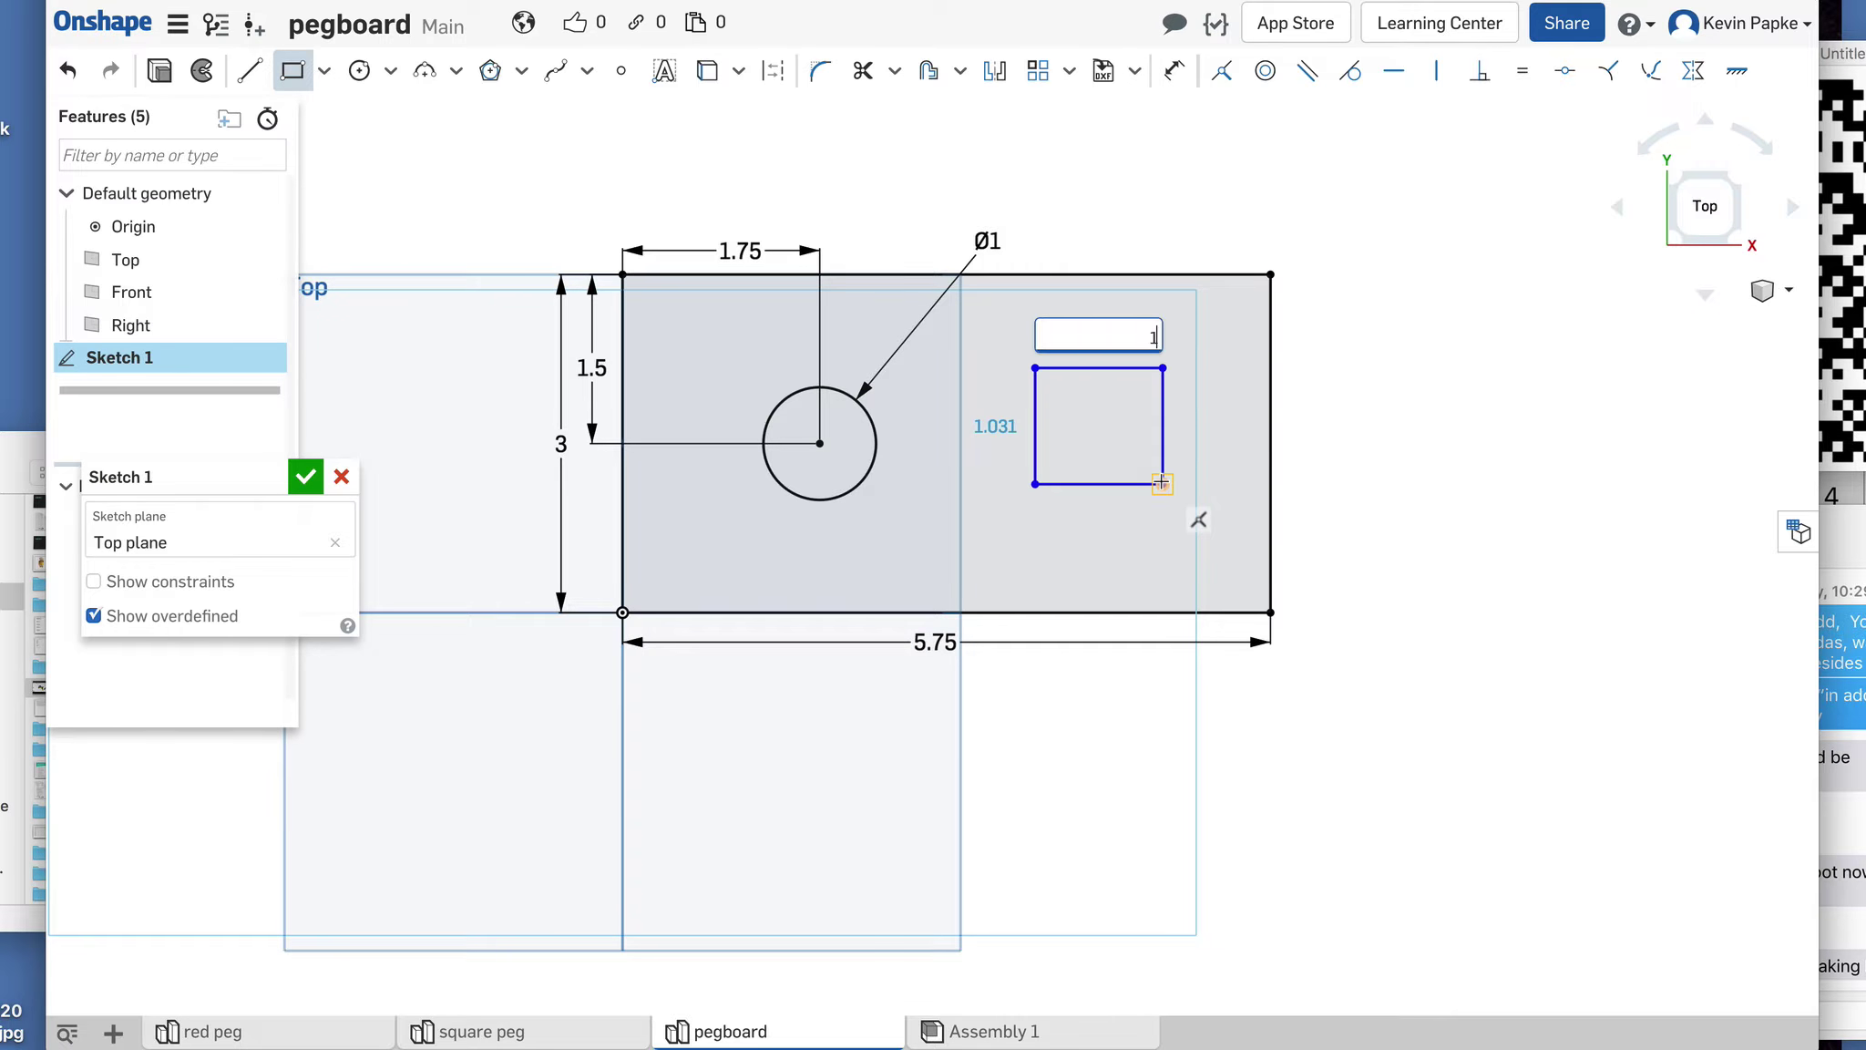
{"action": "key", "text": "Tab"}
{"action": "type", "text": "1"}
{"action": "key", "text": "Return"}
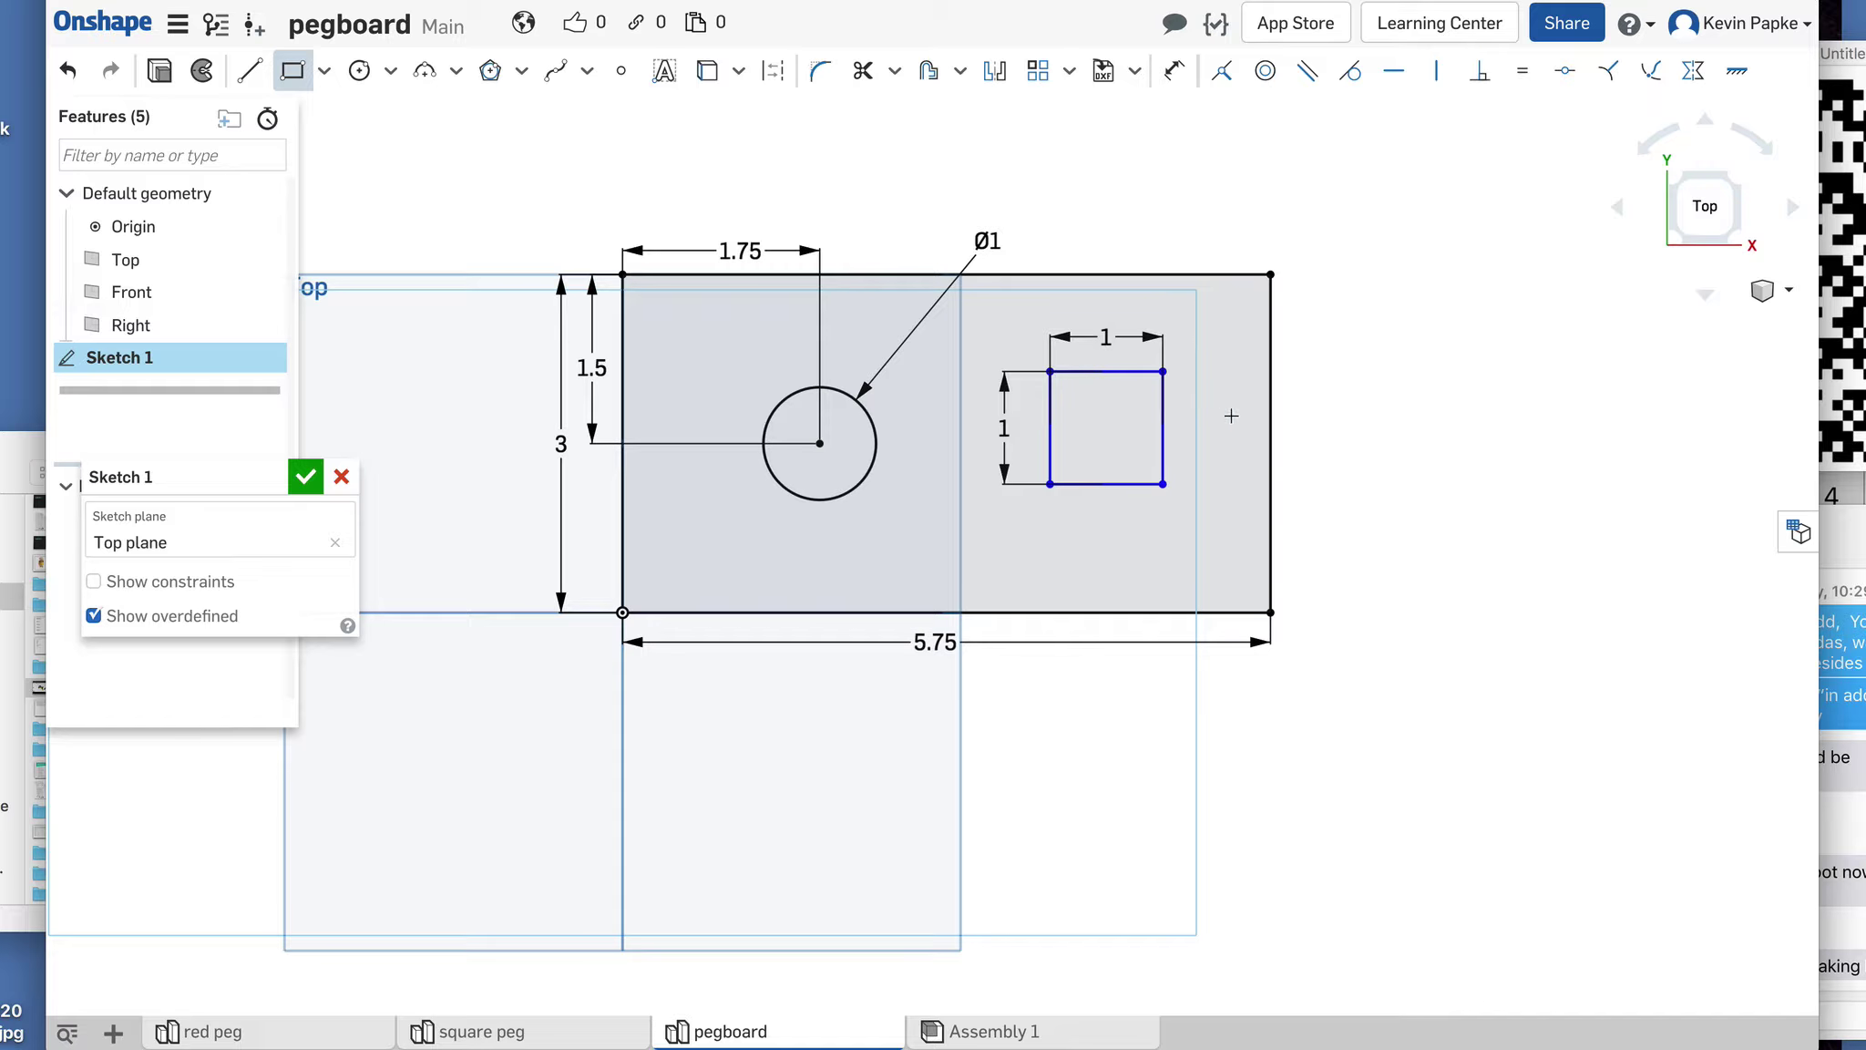
Step: Dimension the small square's right side 1.25 in from the board outline's right edge
{"action": "left_click", "coordinate": [1175, 70]}
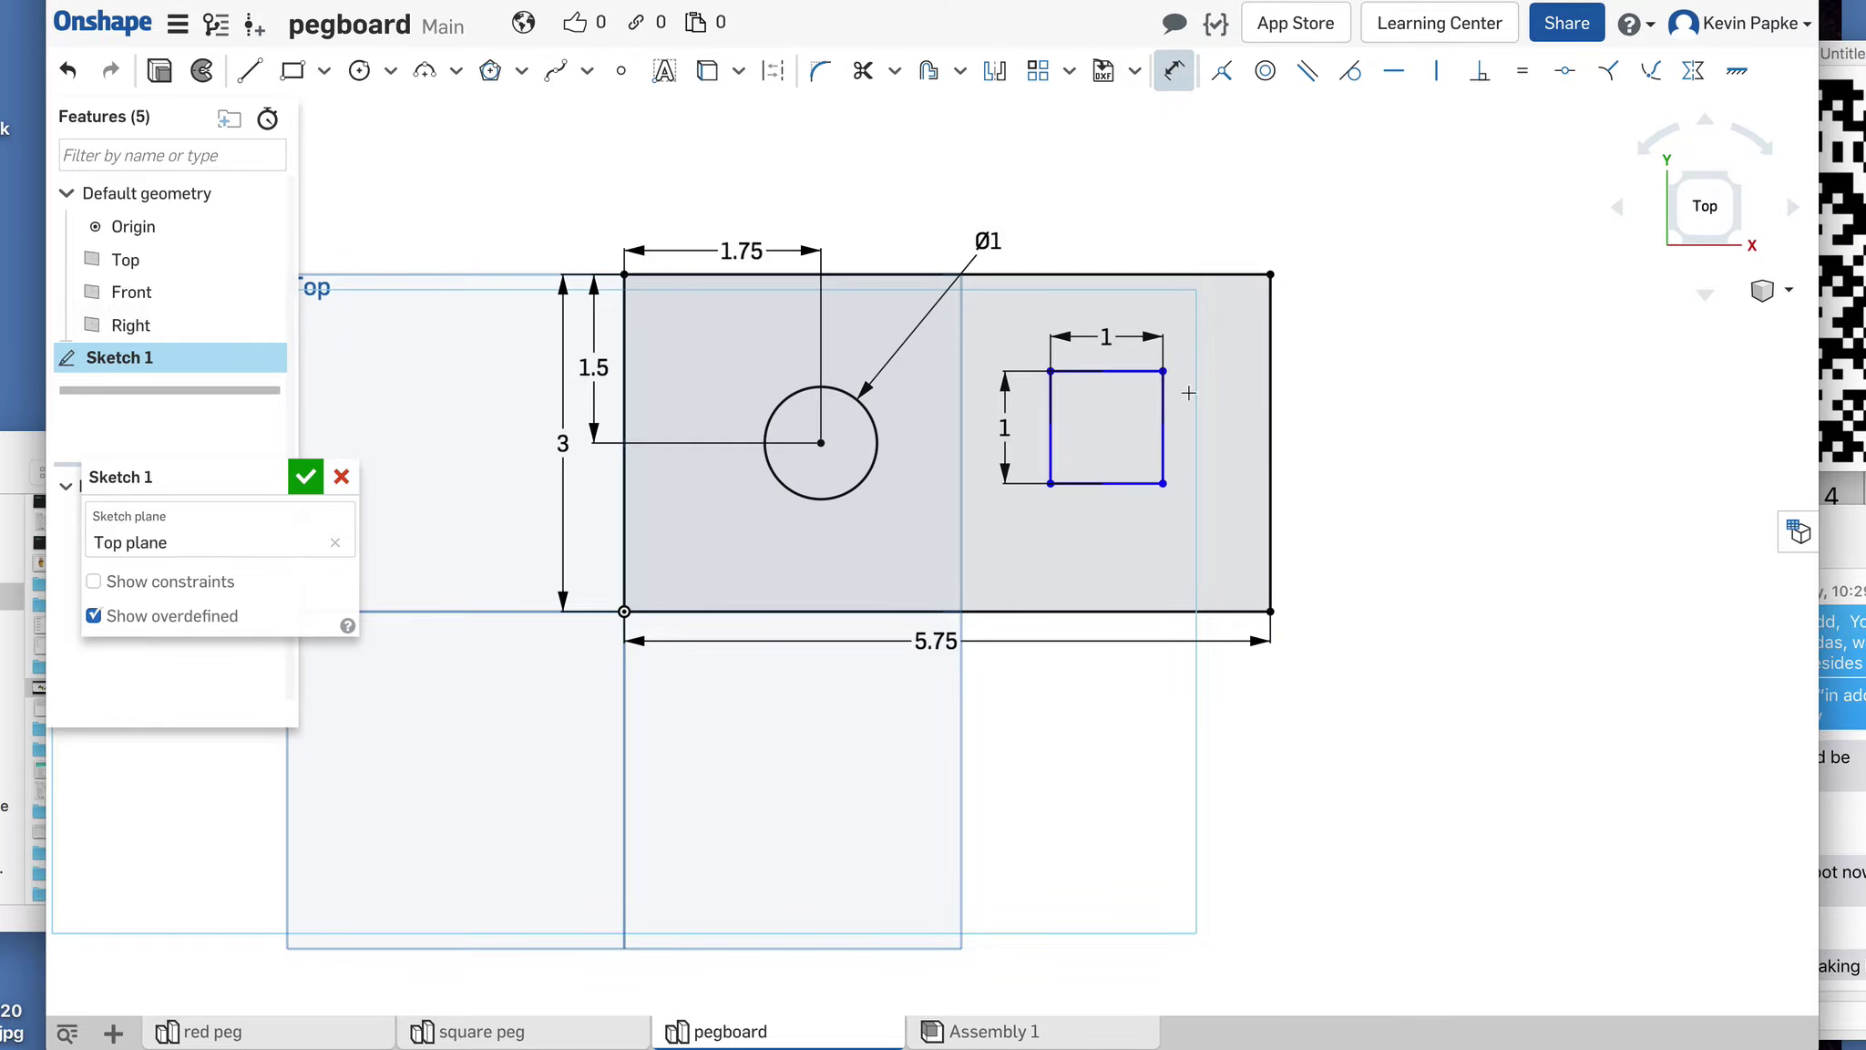
{"action": "left_click", "coordinate": [1162, 405]}
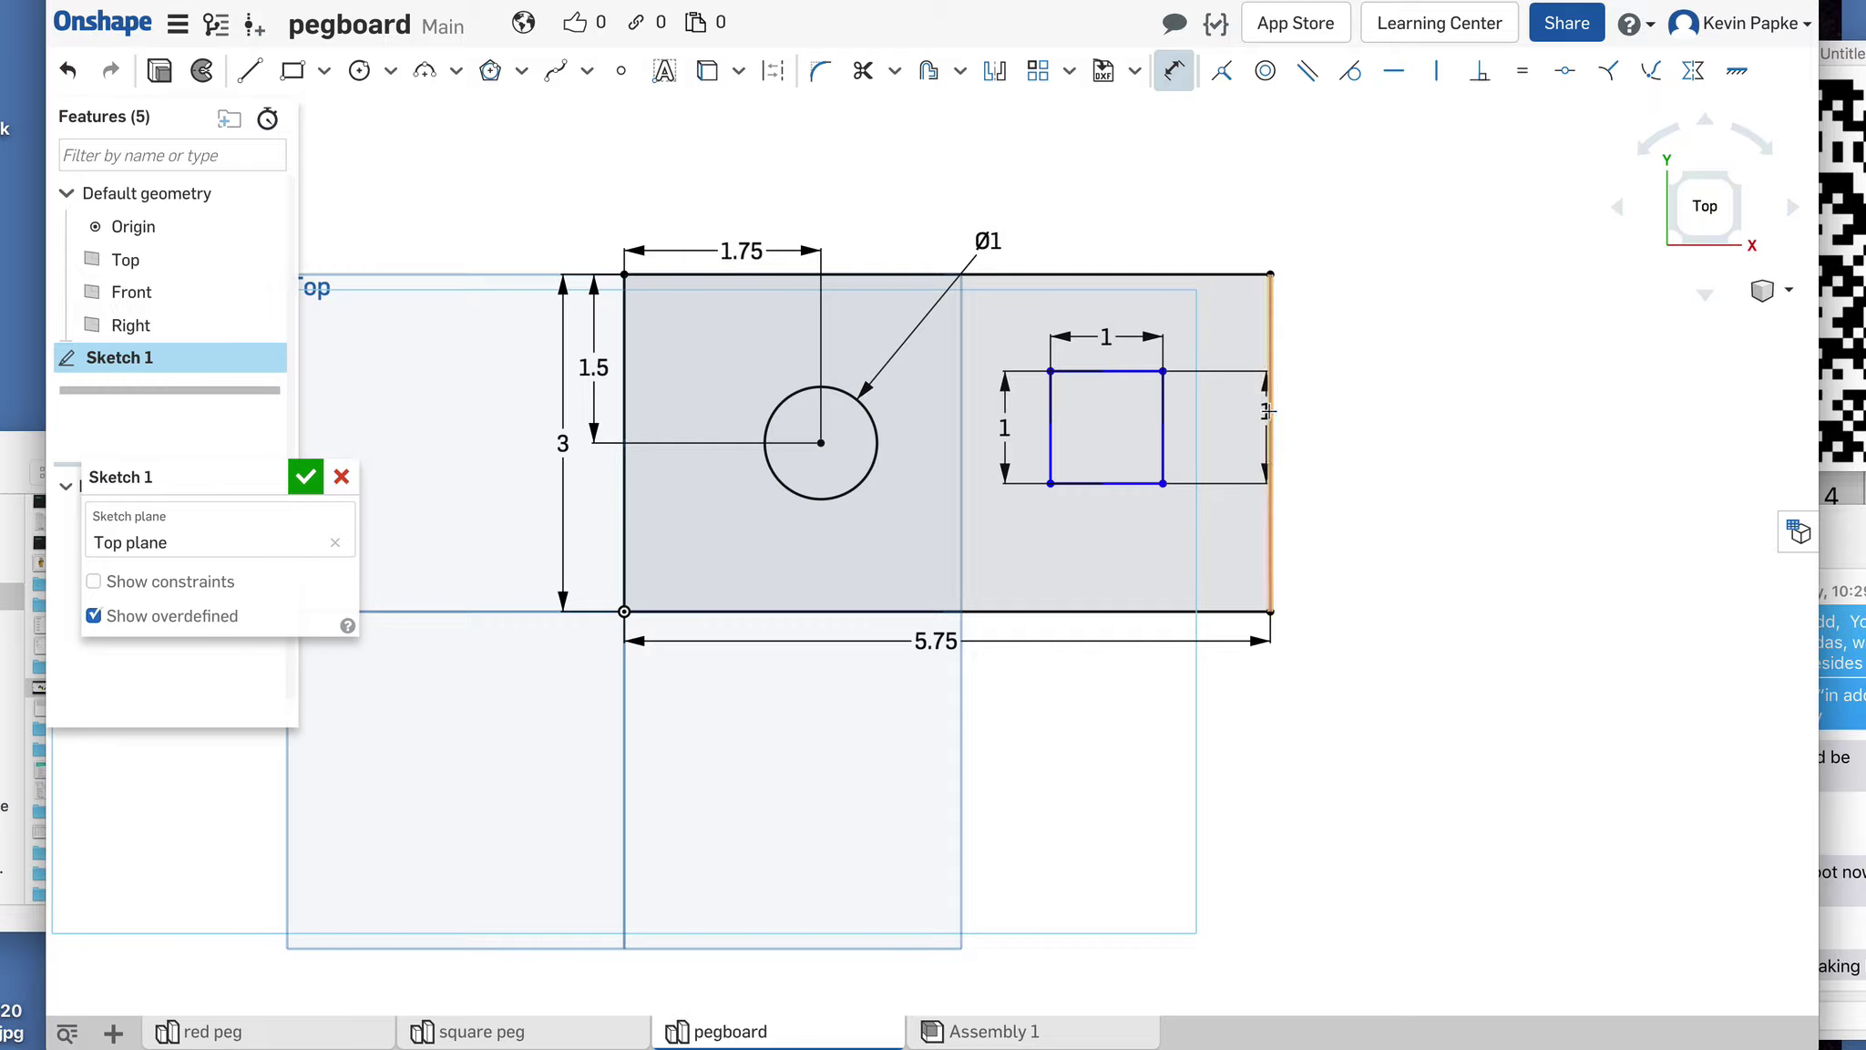
{"action": "left_click", "coordinate": [1267, 412]}
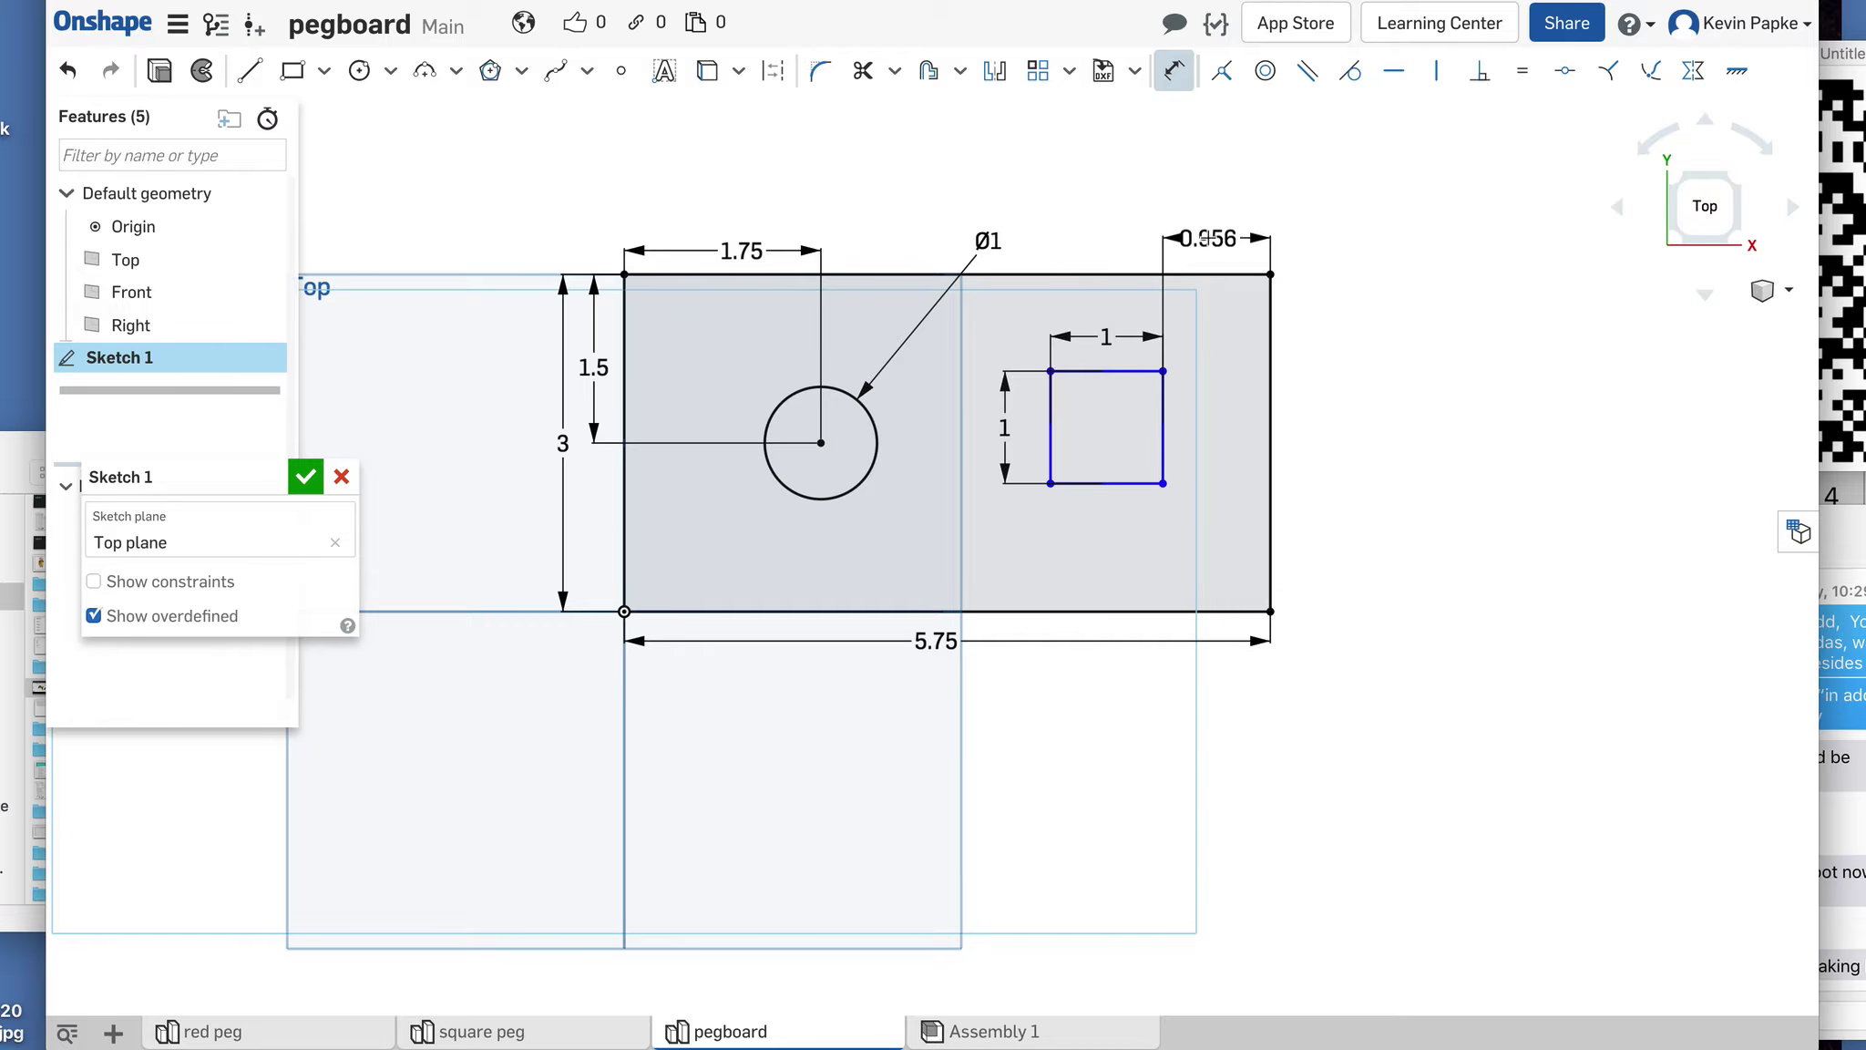
{"action": "left_click", "coordinate": [1196, 227]}
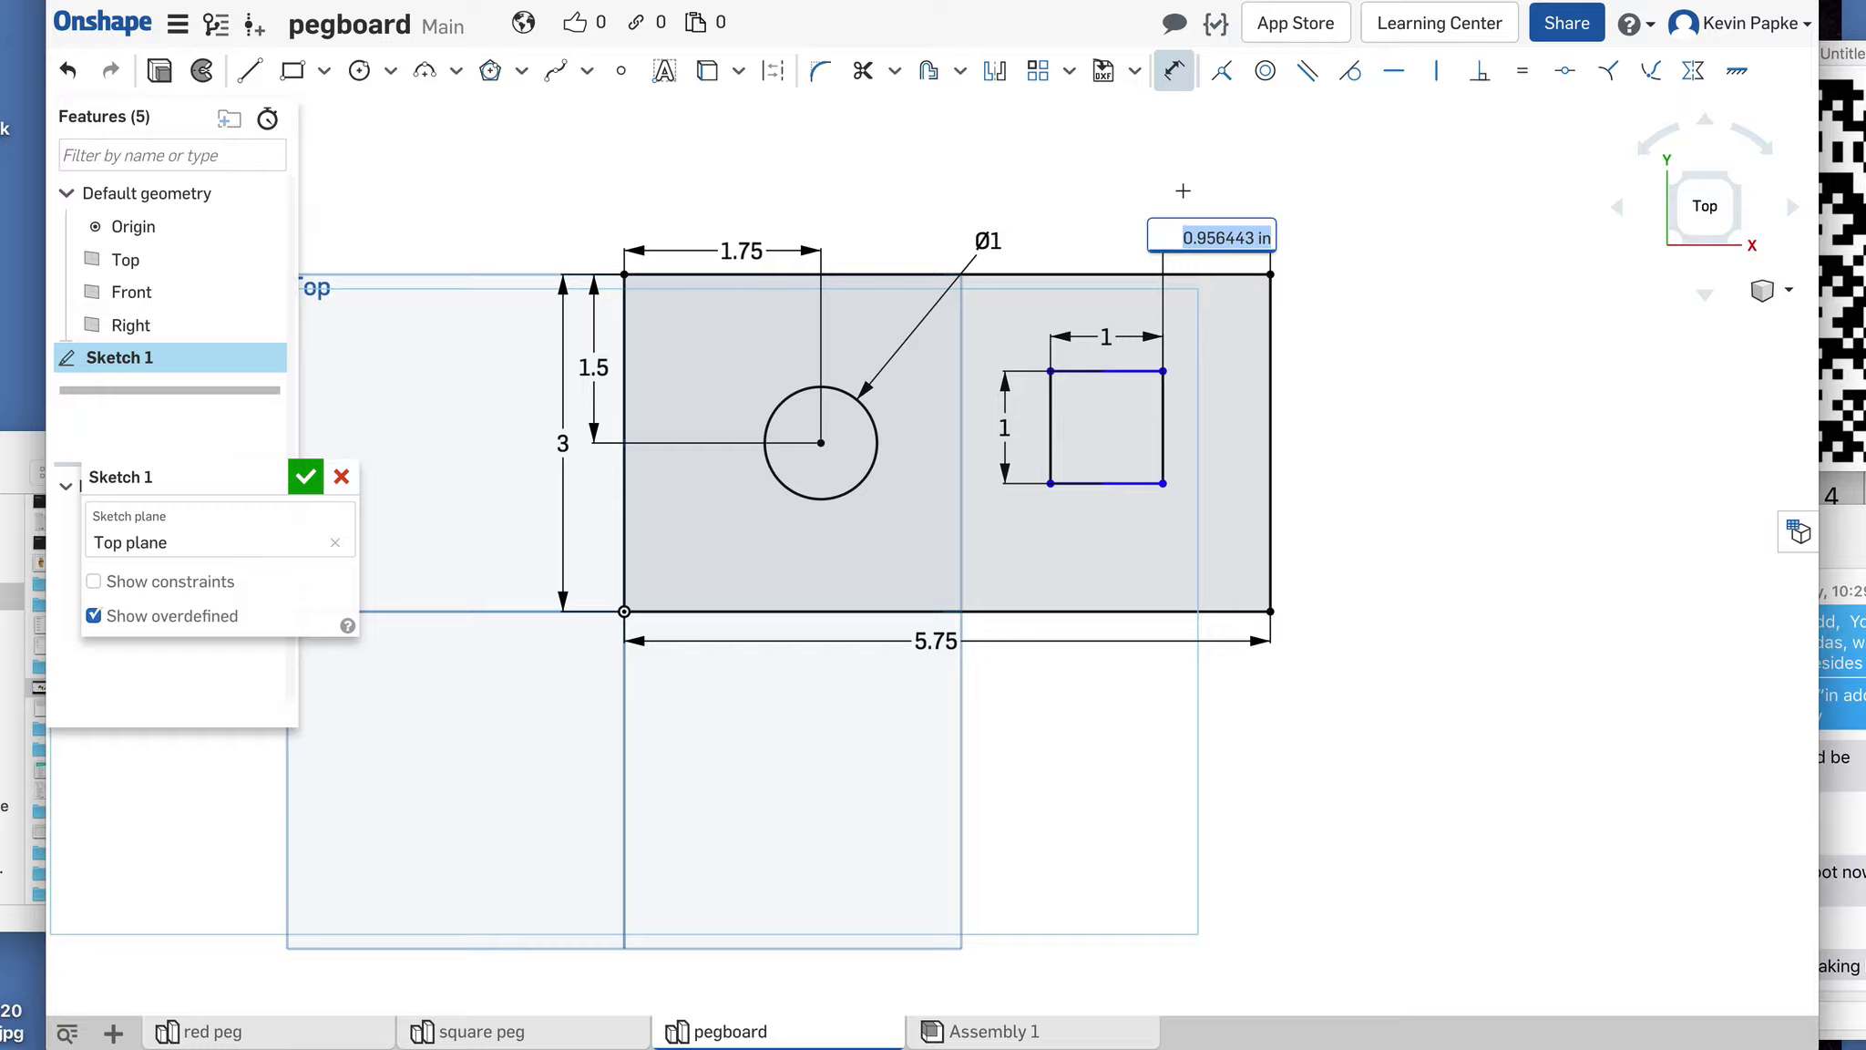
{"action": "type", "text": "1.25"}
{"action": "key", "text": "Return"}
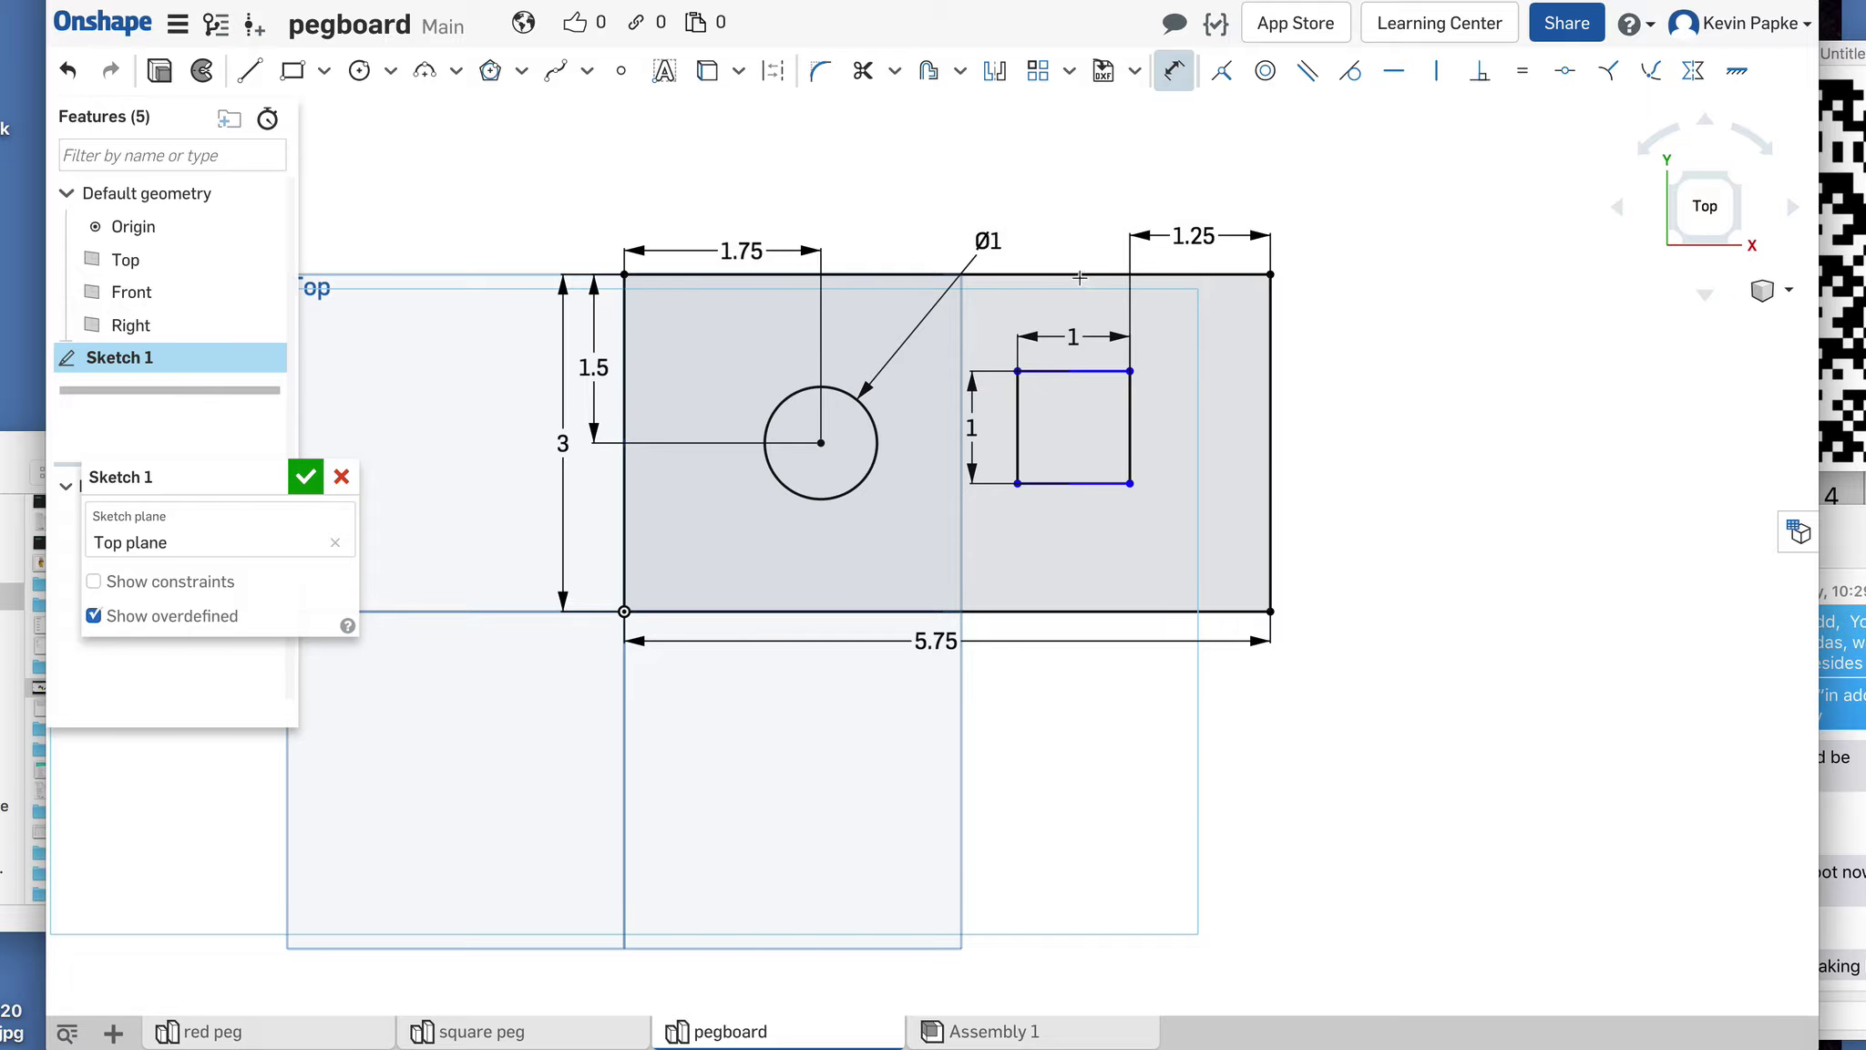
Step: Dimension the small square's upper side 1 in from the board outline's upper edge
{"action": "left_click", "coordinate": [1079, 368]}
{"action": "left_click", "coordinate": [1075, 274]}
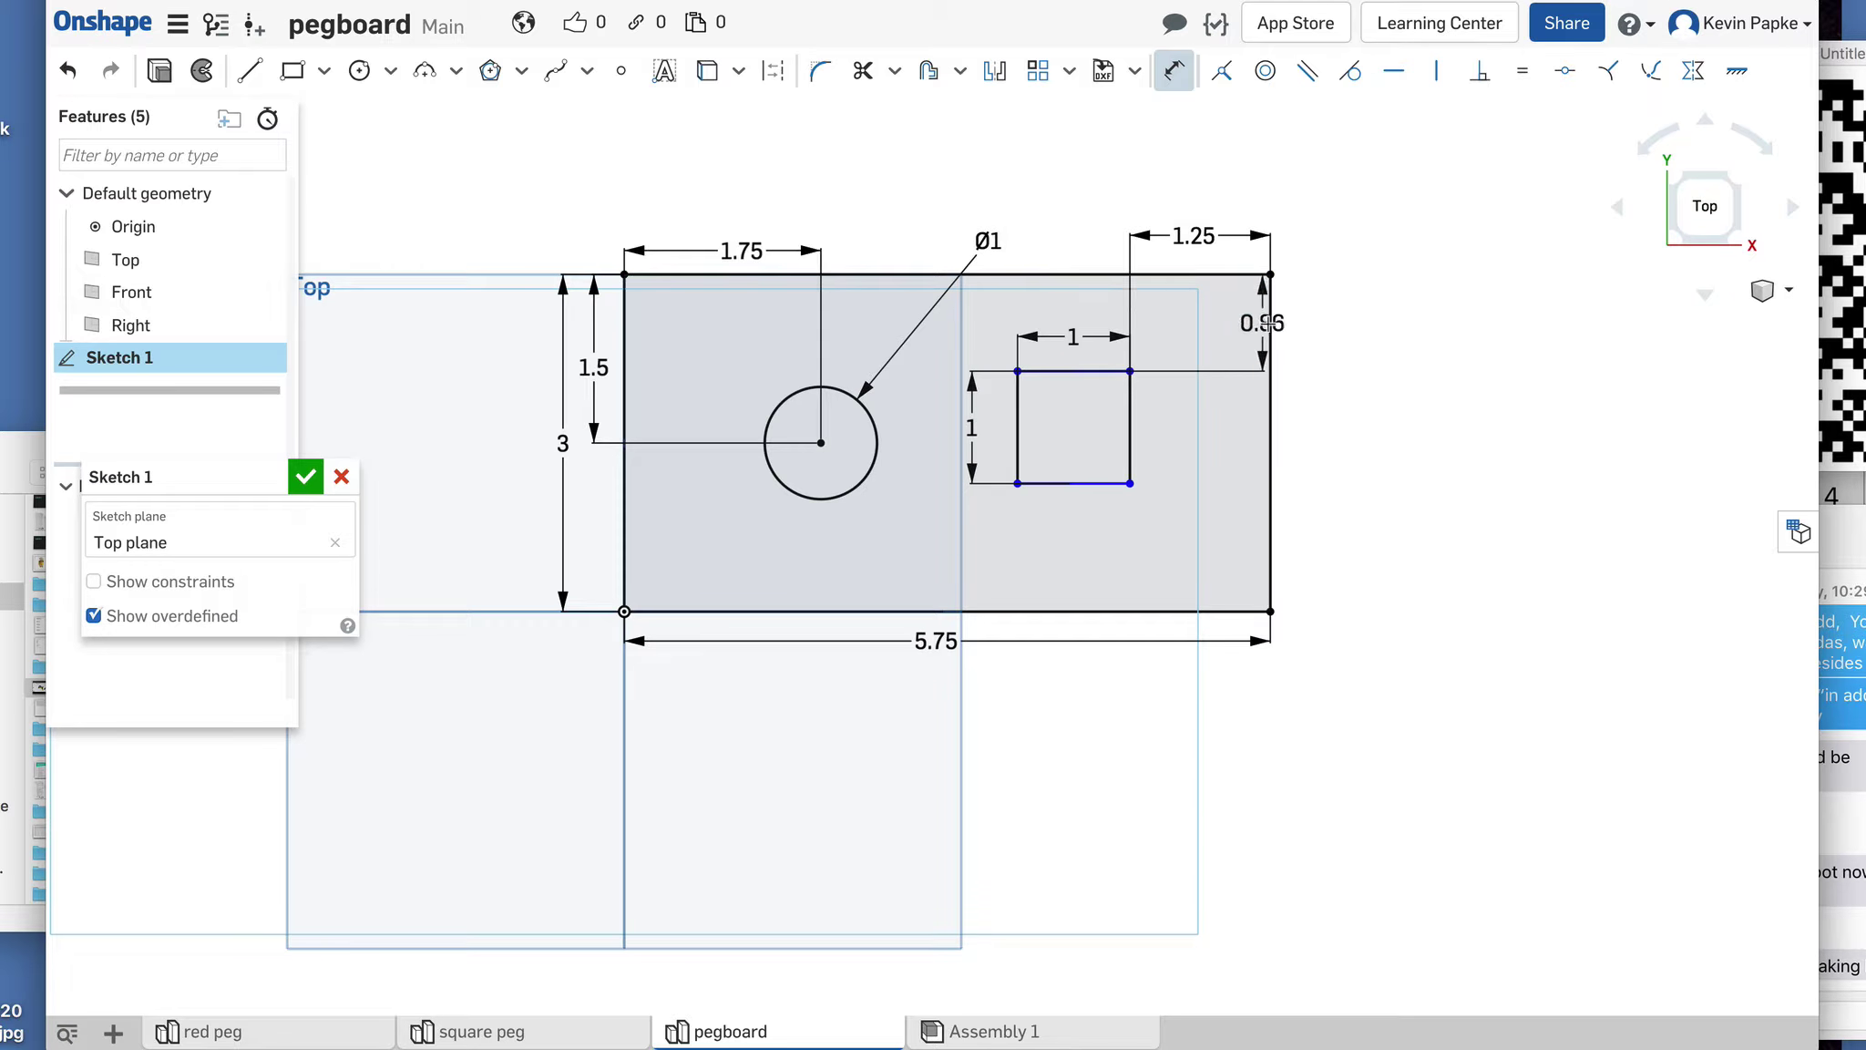
{"action": "left_click", "coordinate": [1313, 323]}
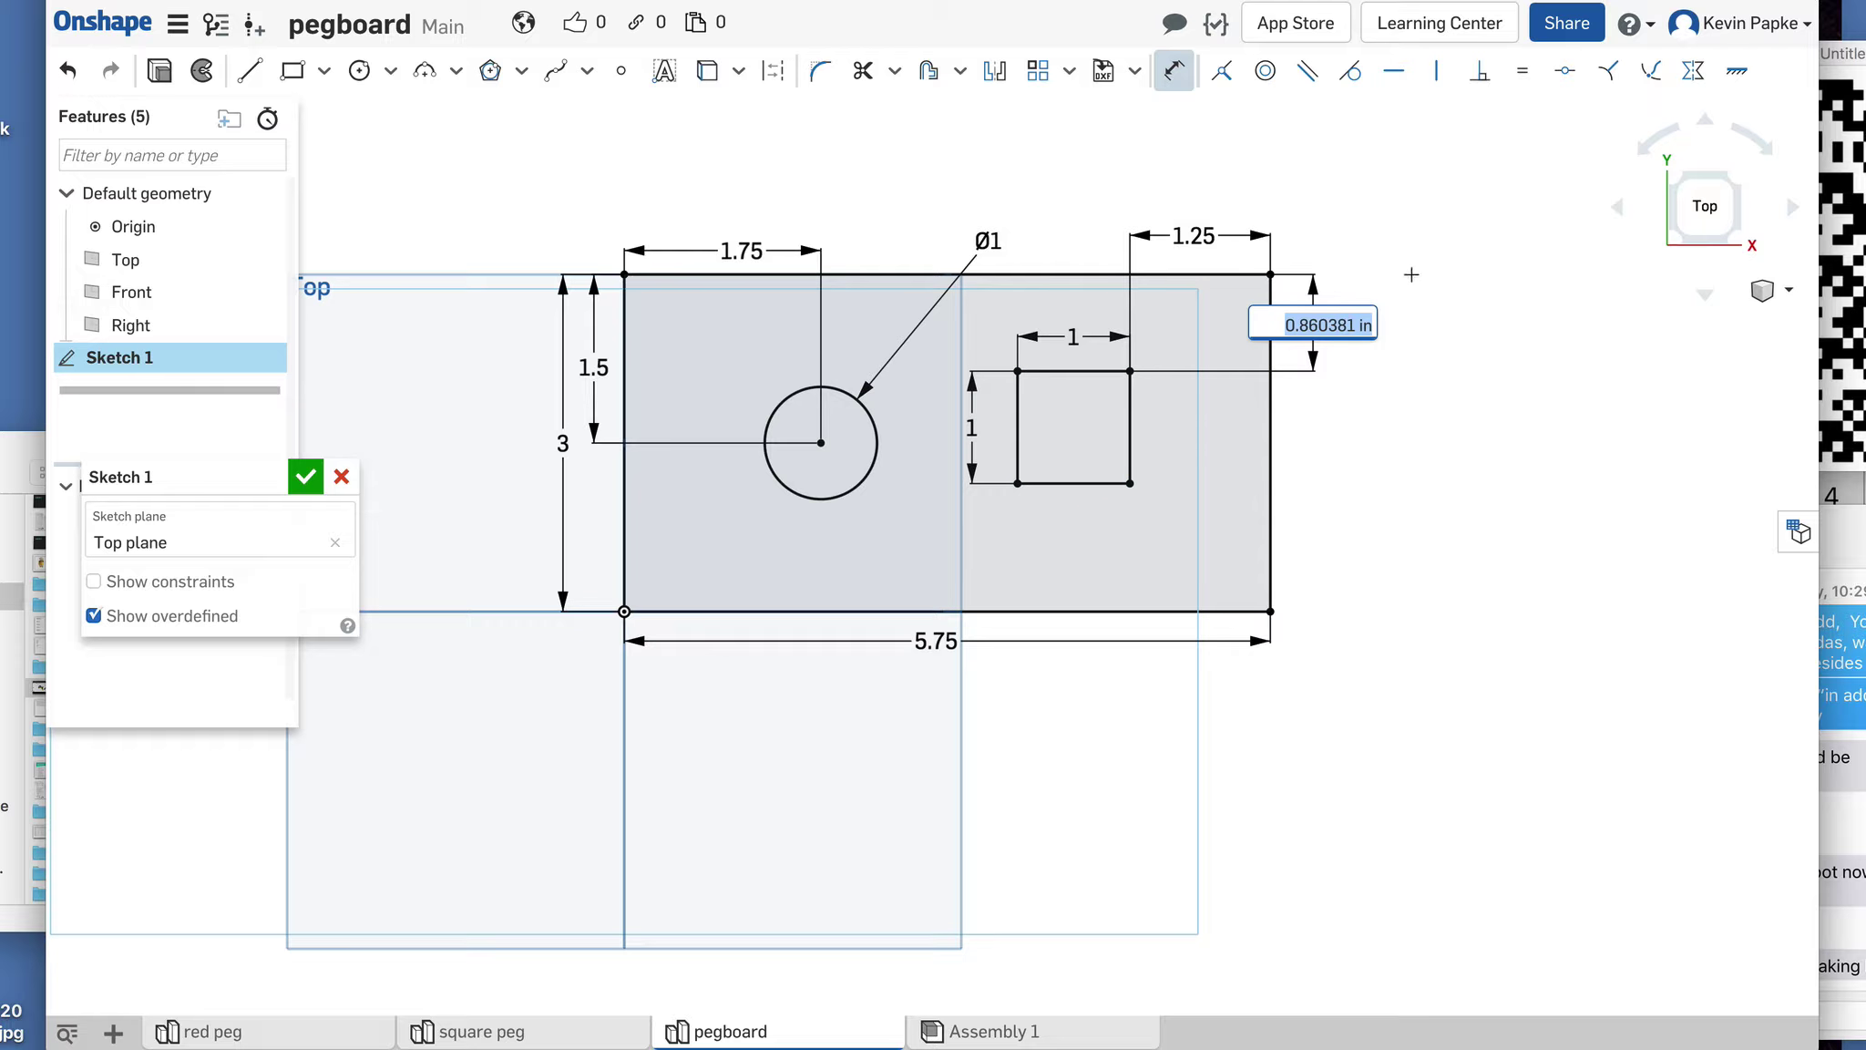
{"action": "type", "text": "1"}
{"action": "key", "text": "Return"}
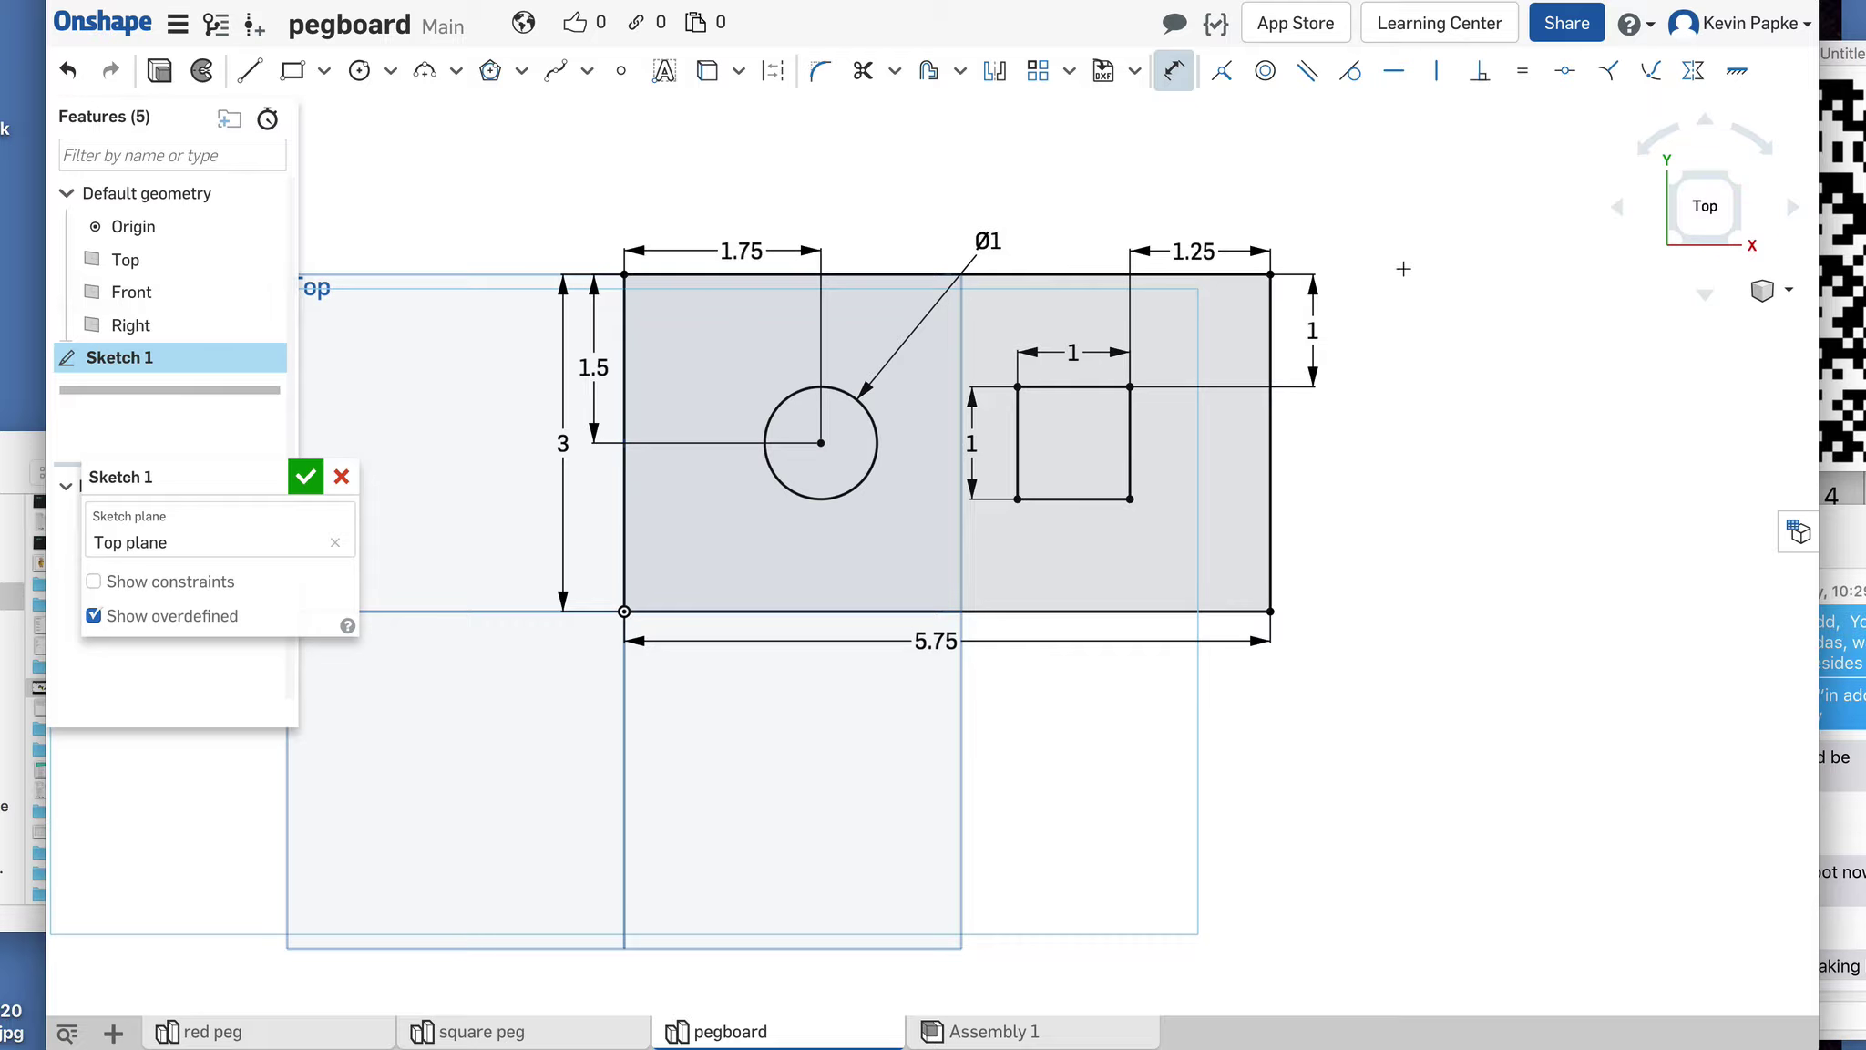
Step: Extrude the pegboard sketch as a new solid with a blind depth of 0.75 in, keeping the round and square holes open
{"action": "mouse_move", "coordinate": [1528, 375]}
{"action": "right_mouse_down"}
{"action": "mouse_move", "coordinate": [1383, 445]}
{"action": "mouse_move", "coordinate": [1480, 406]}
{"action": "right_mouse_up"}
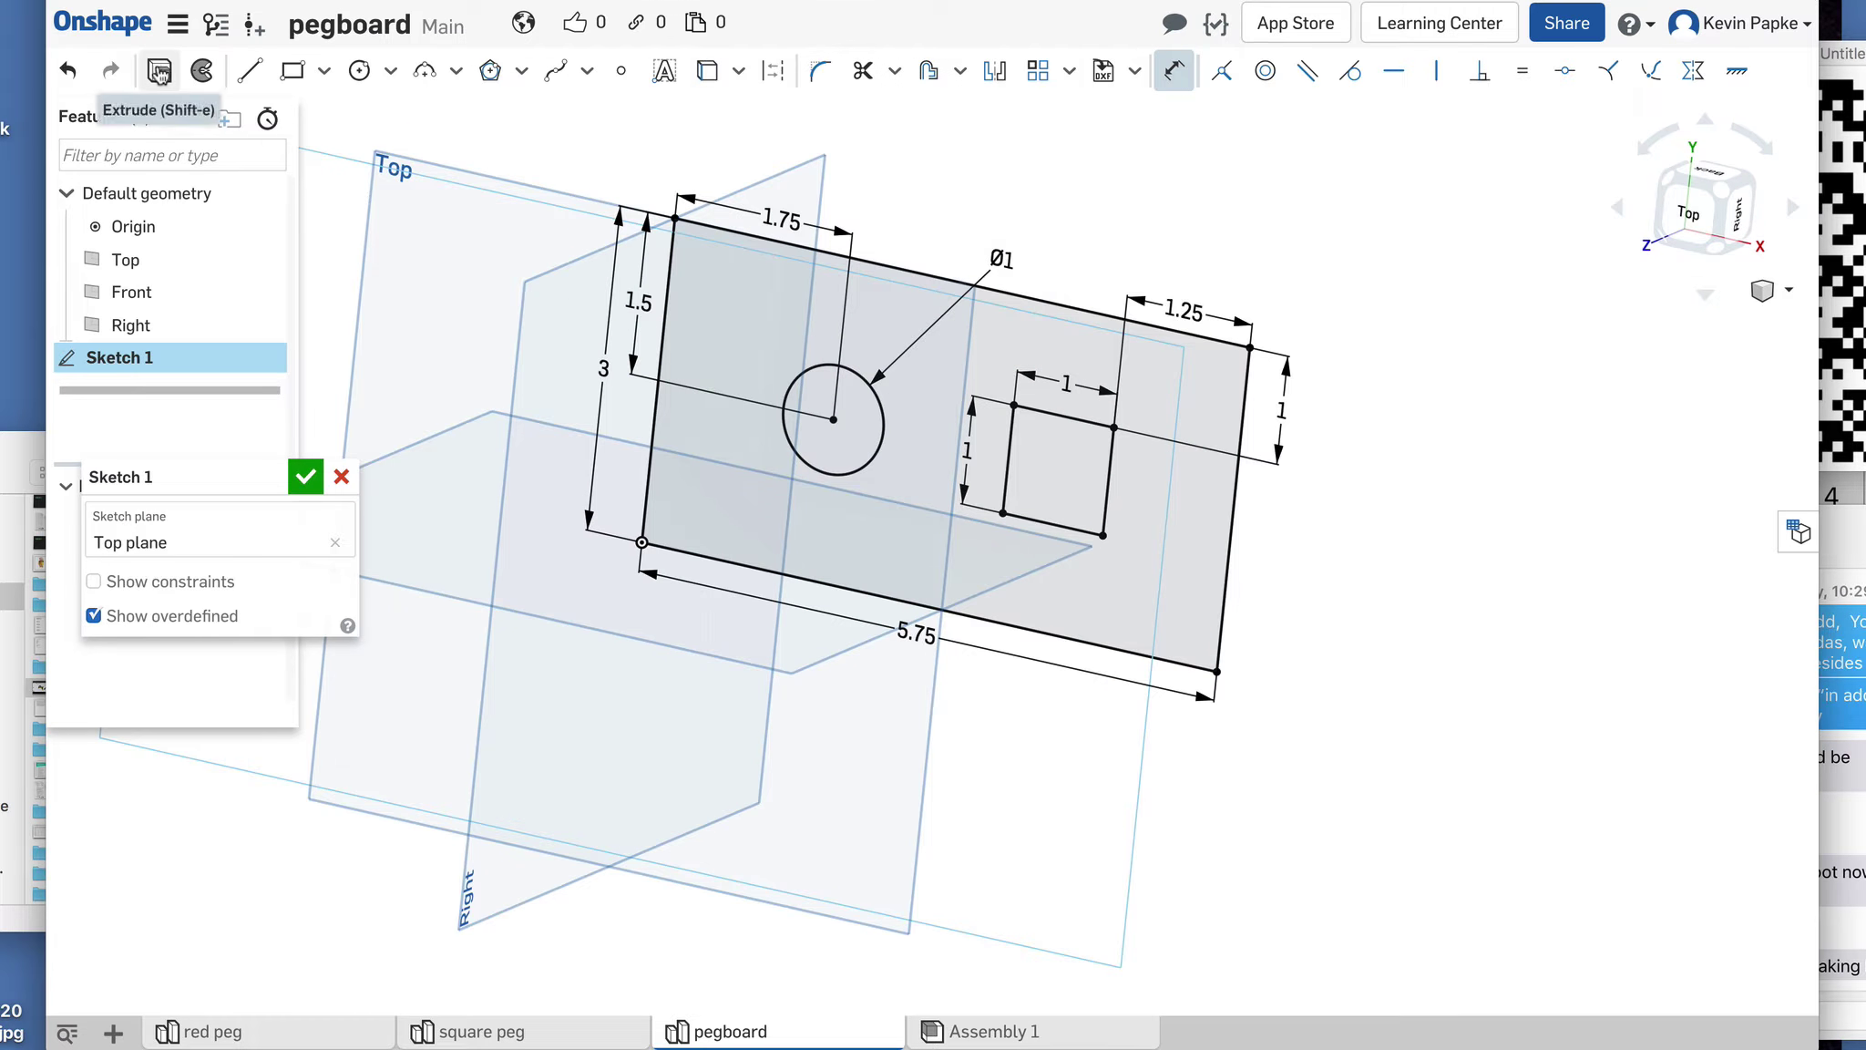
{"action": "left_click", "coordinate": [159, 73]}
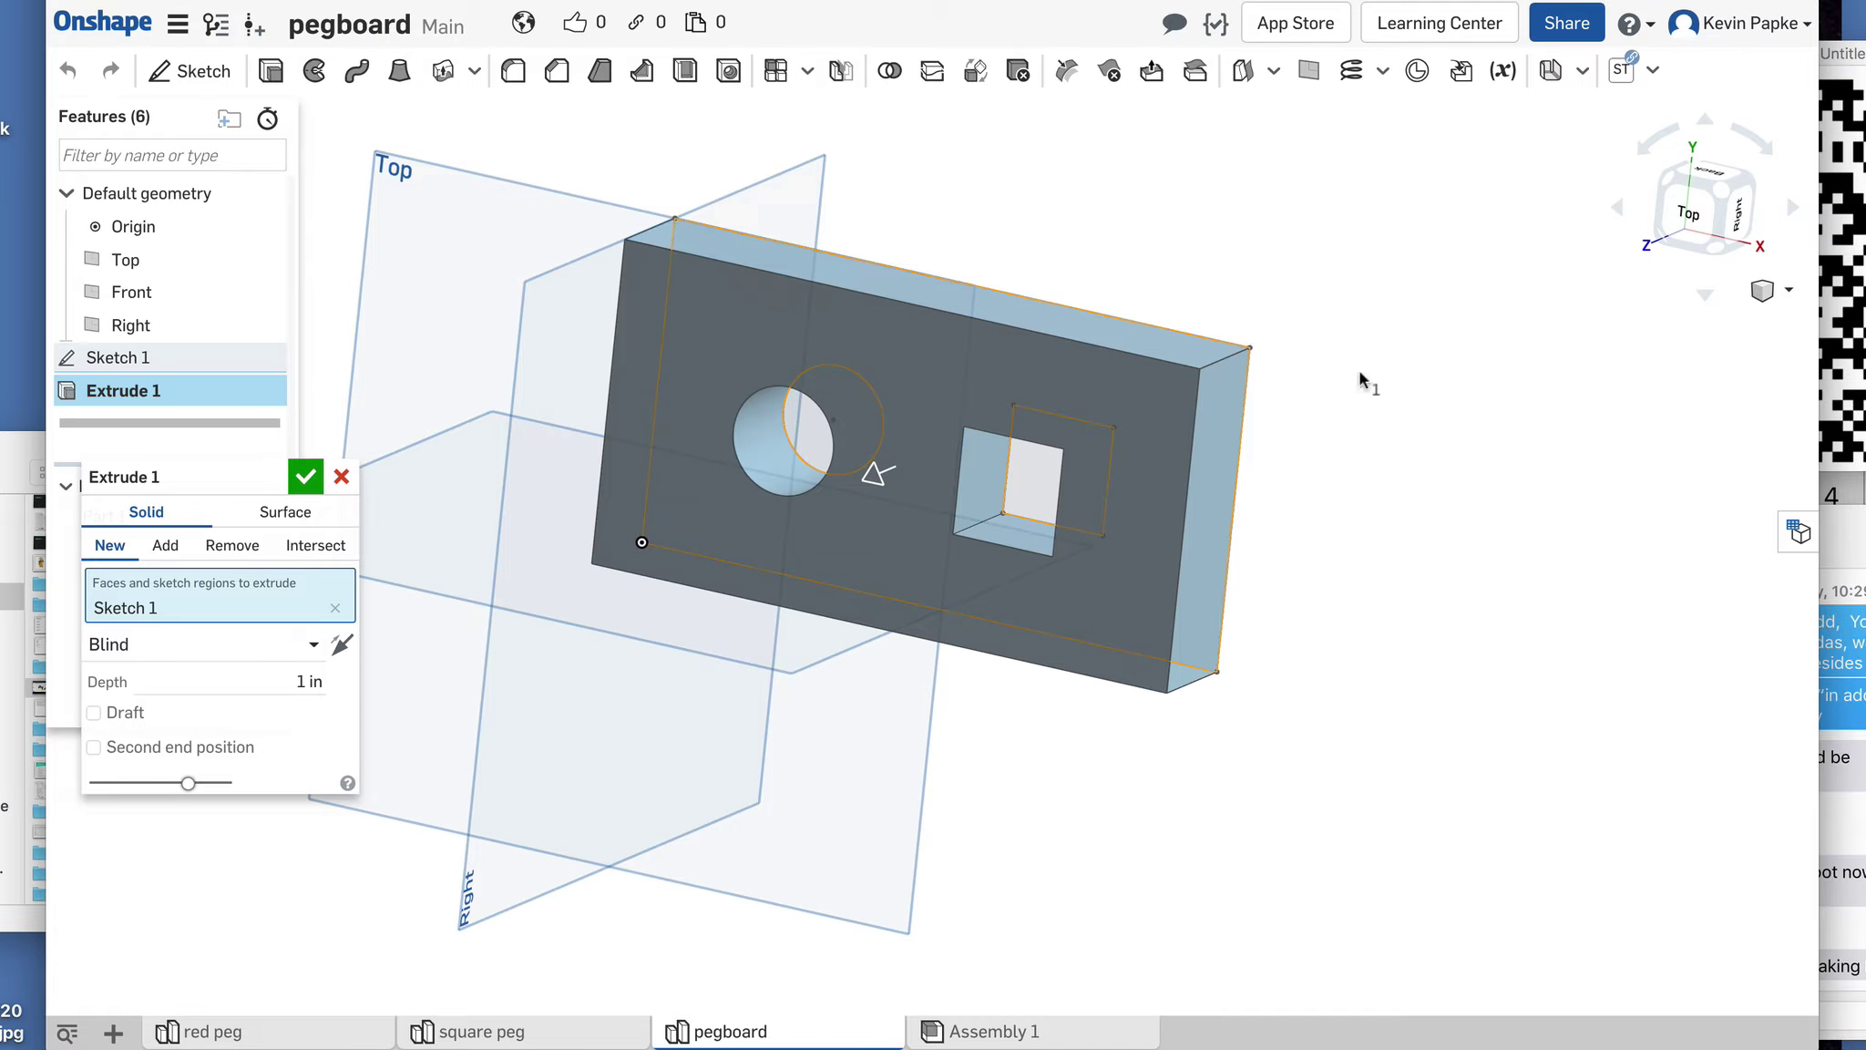
{"action": "right_click_drag", "start_coordinate": [1472, 420], "coordinate": [1416, 429]}
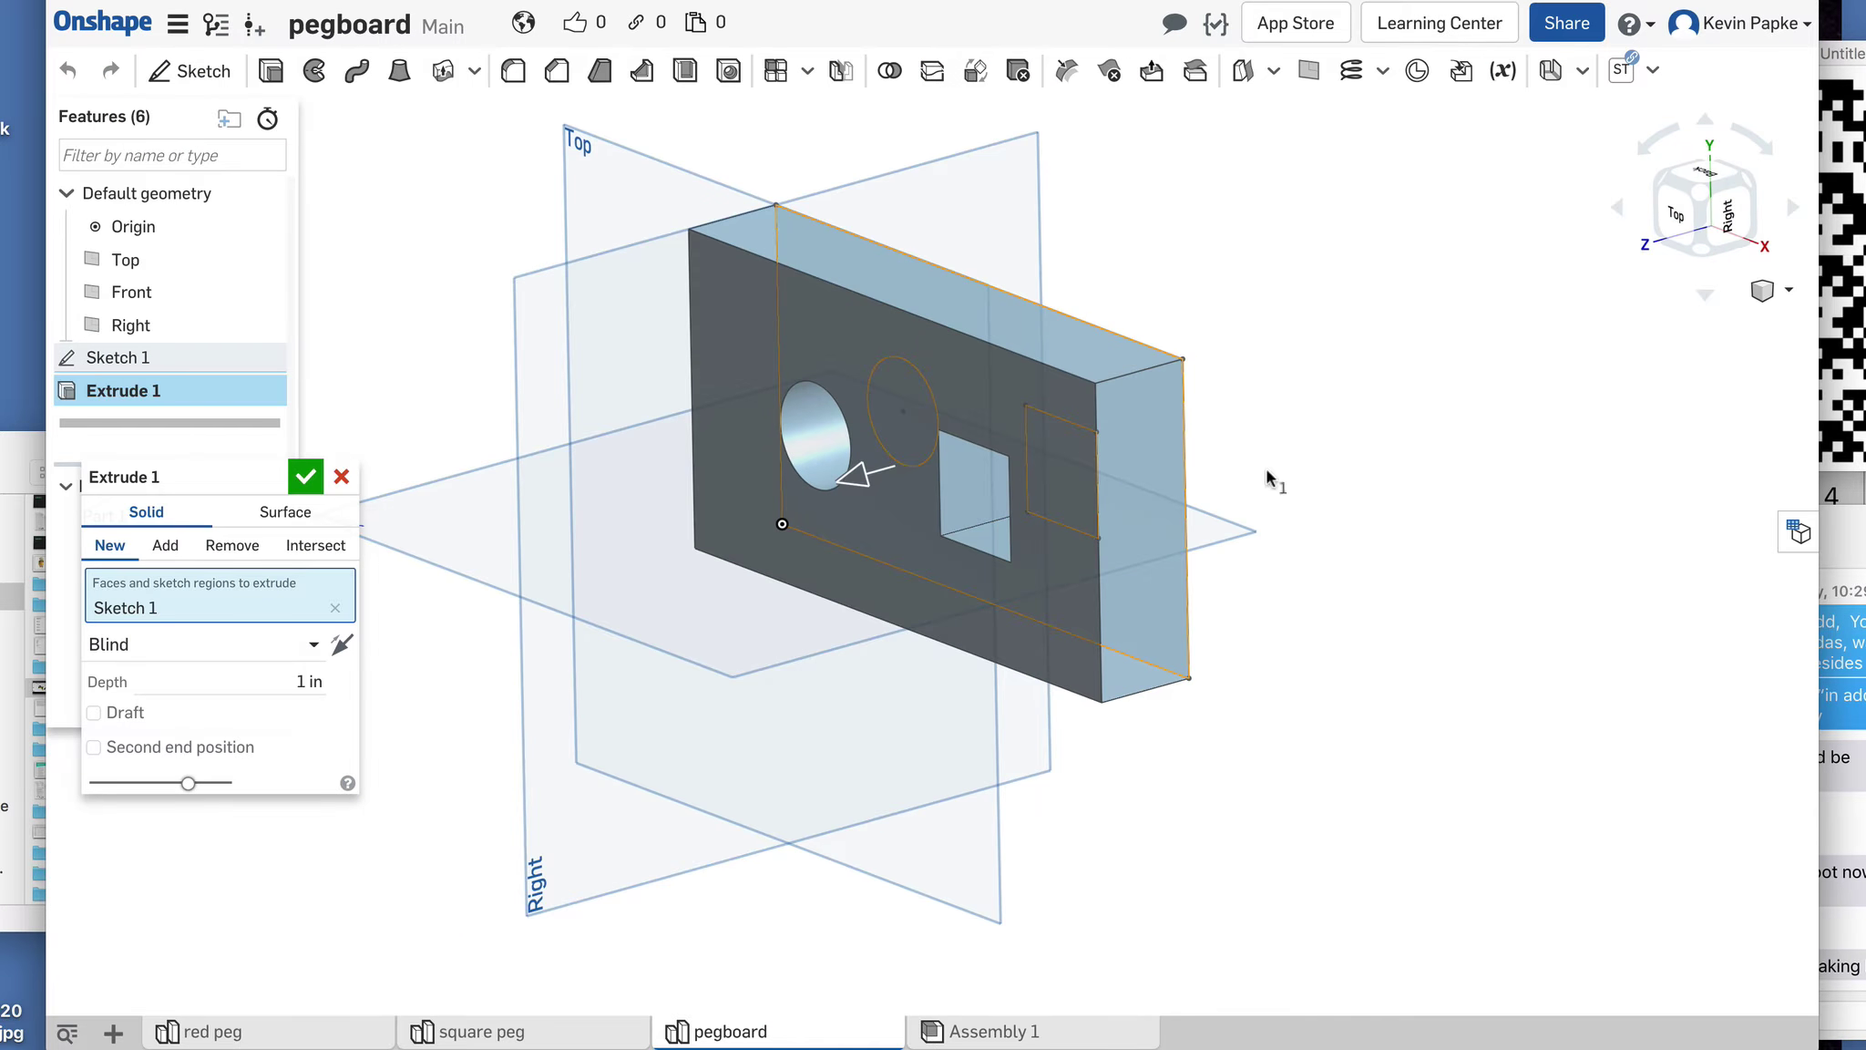
{"action": "left_click", "coordinate": [290, 673]}
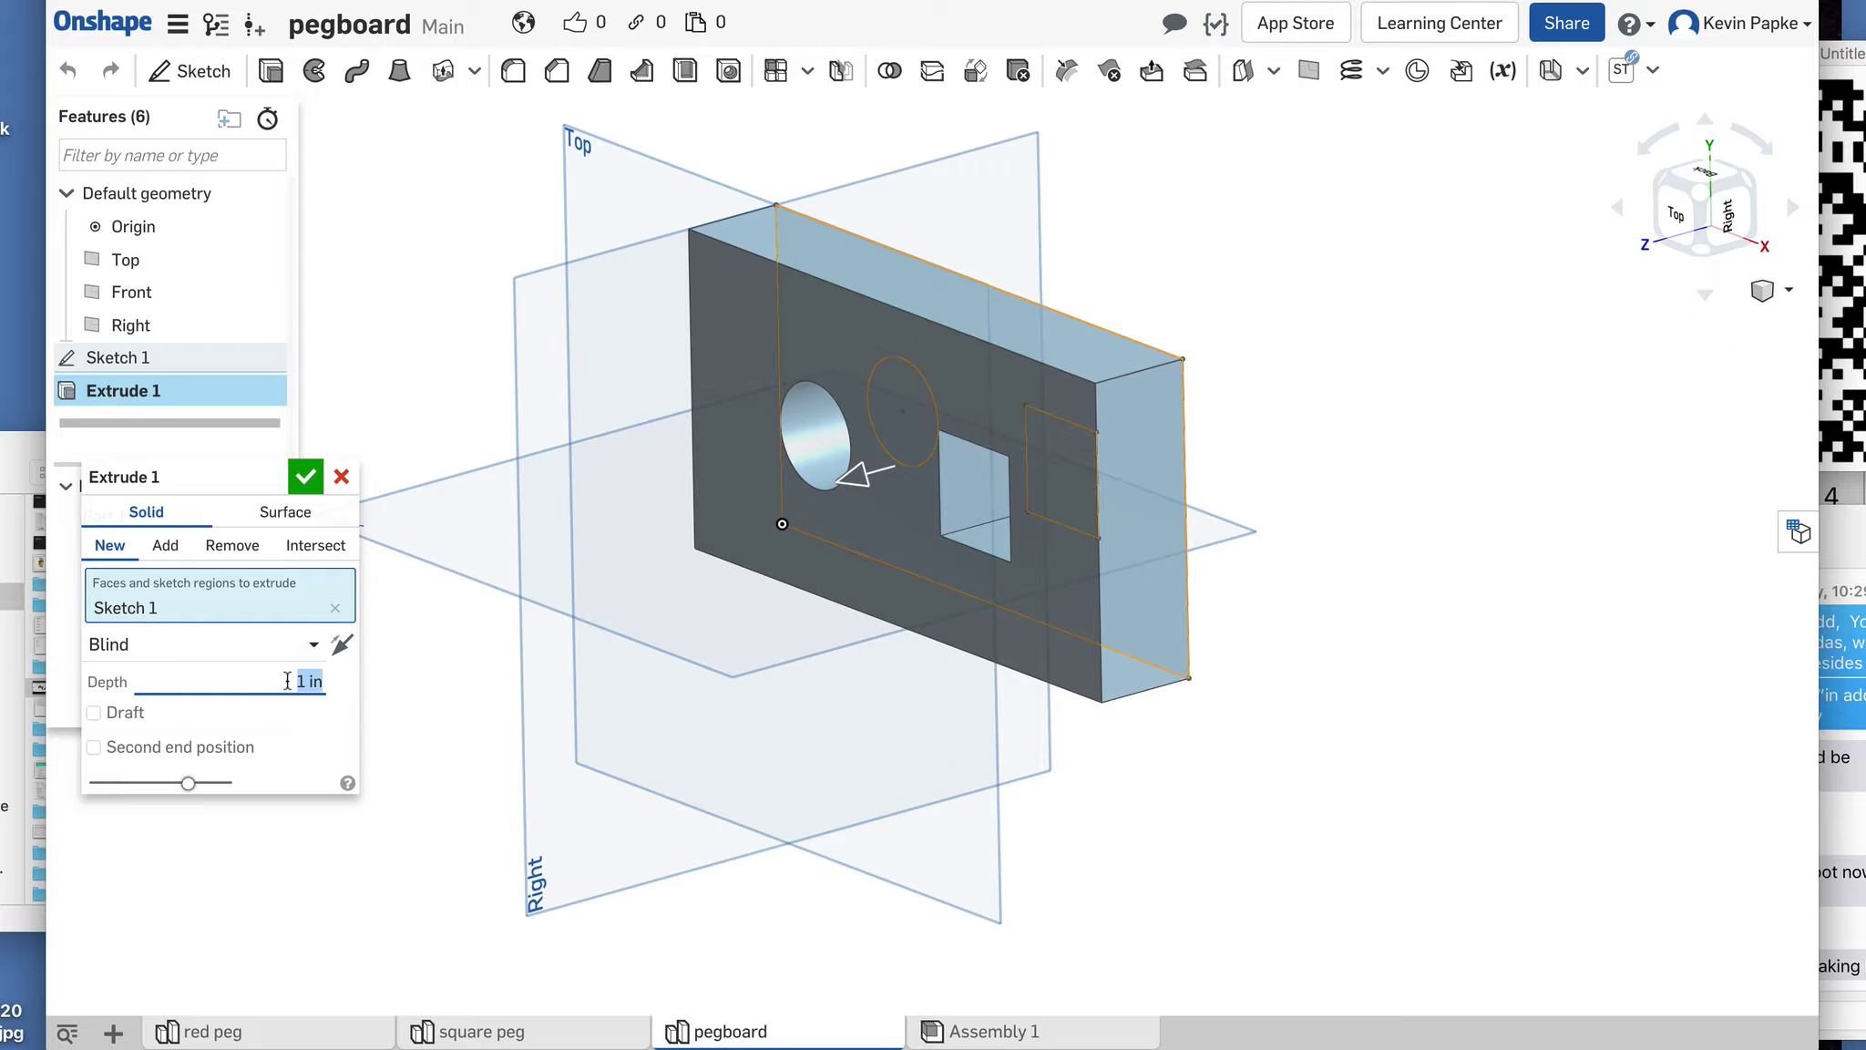
{"action": "key", "text": "BackSpace"}
{"action": "type", "text": ".75"}
{"action": "key", "text": "Return"}
{"action": "right_click_drag", "start_coordinate": [1188, 765], "coordinate": [1266, 738]}
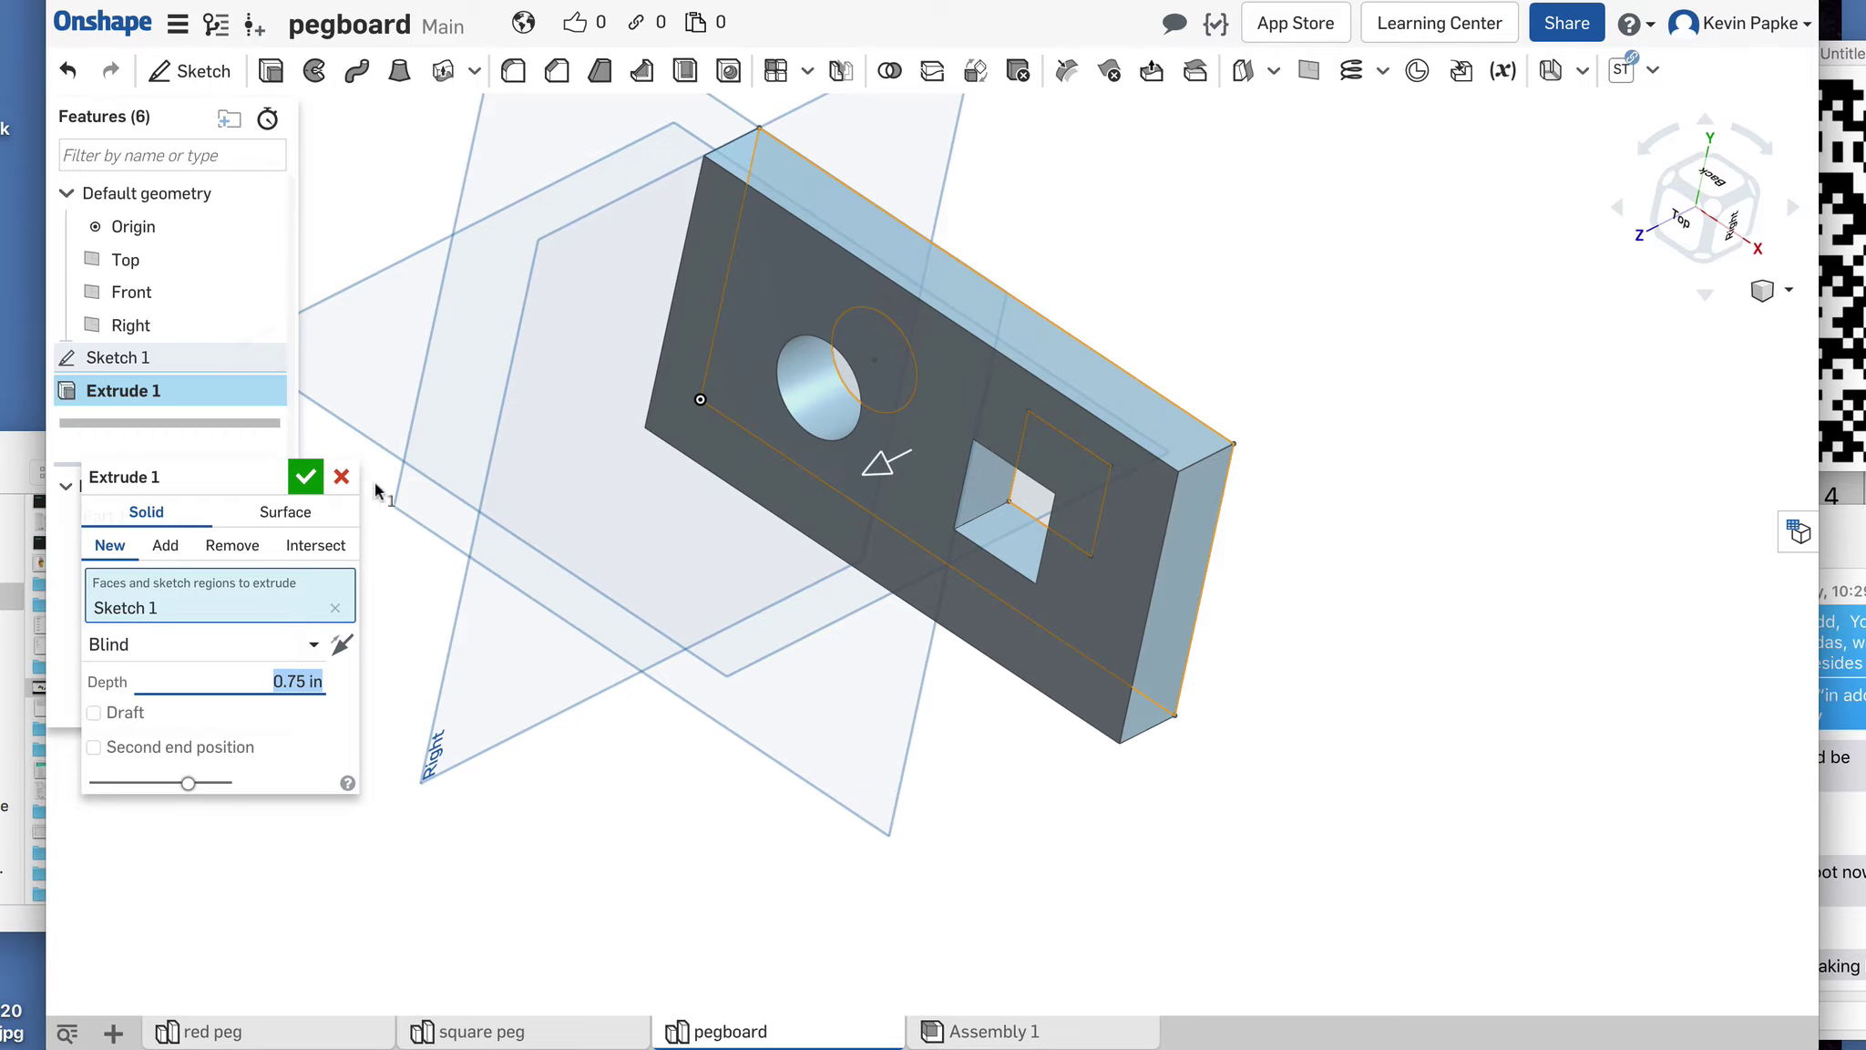
{"action": "left_click", "coordinate": [306, 474]}
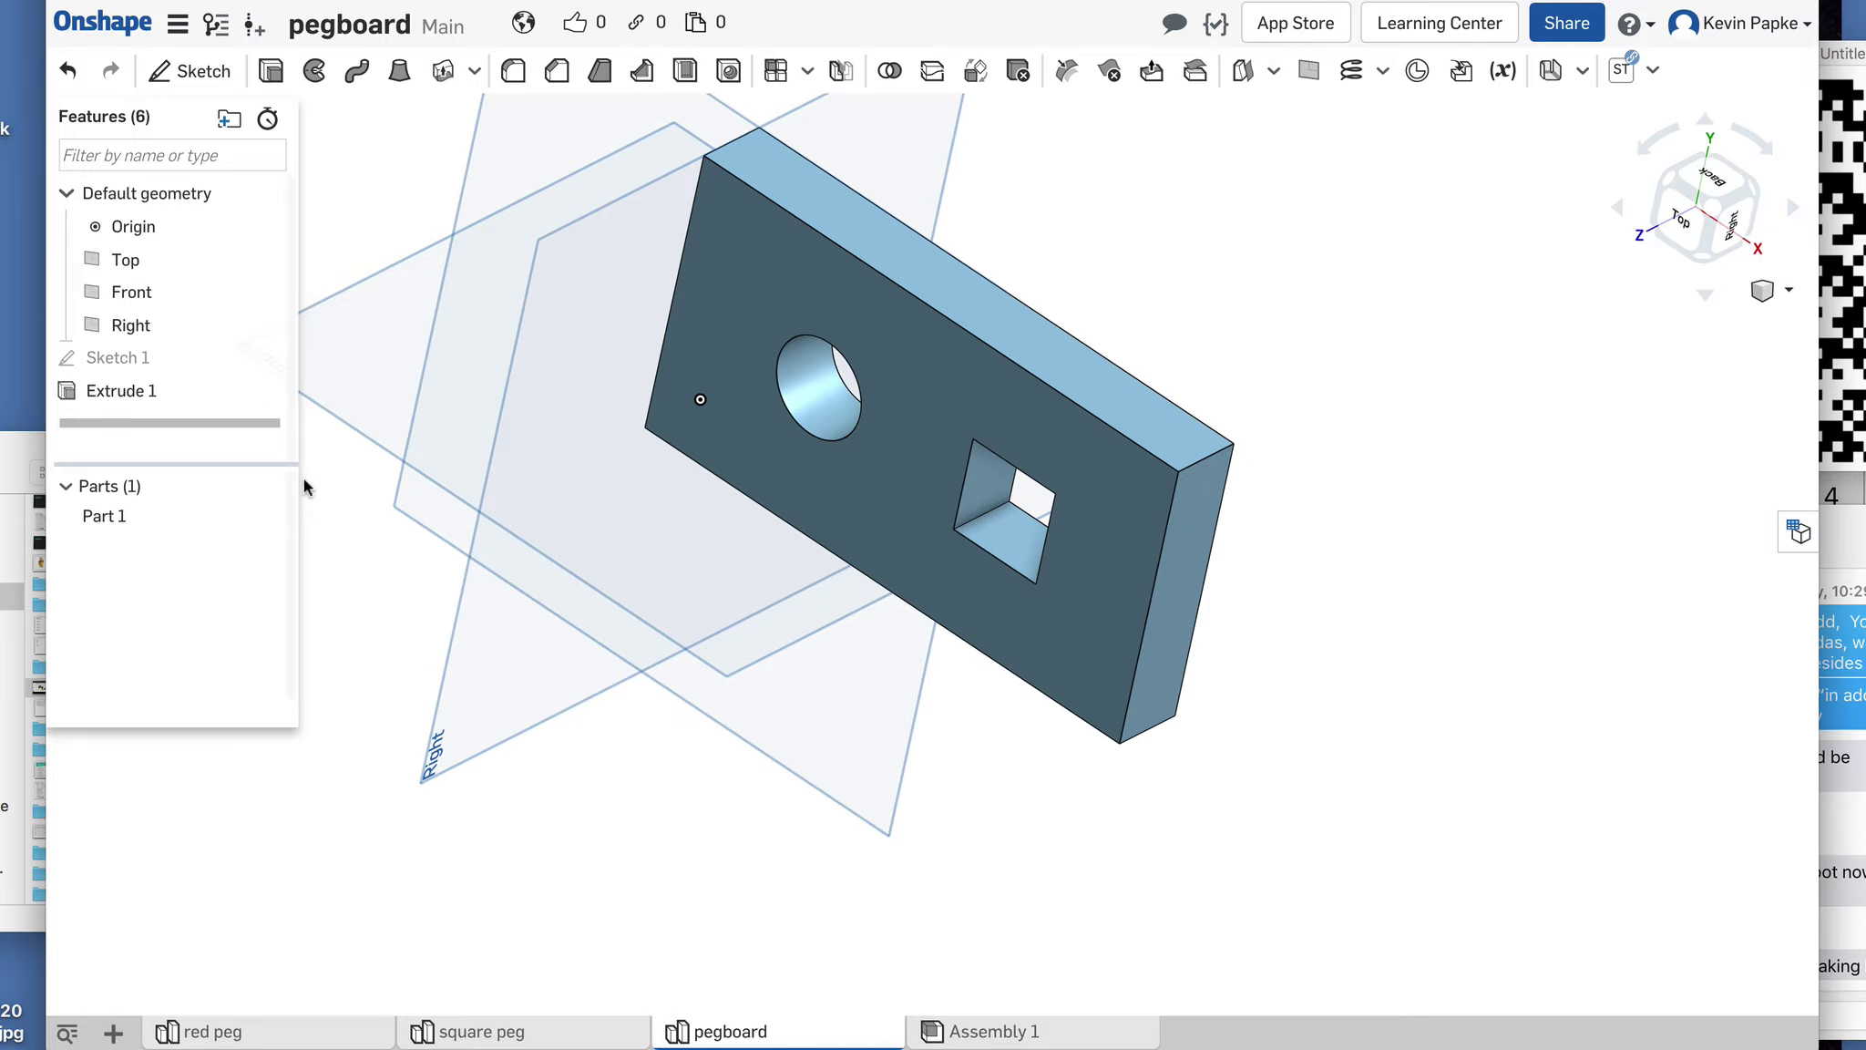
Step: Change the pegboard part's appearance to the light yellow palette colour F5D578
{"action": "right_click", "coordinate": [946, 397]}
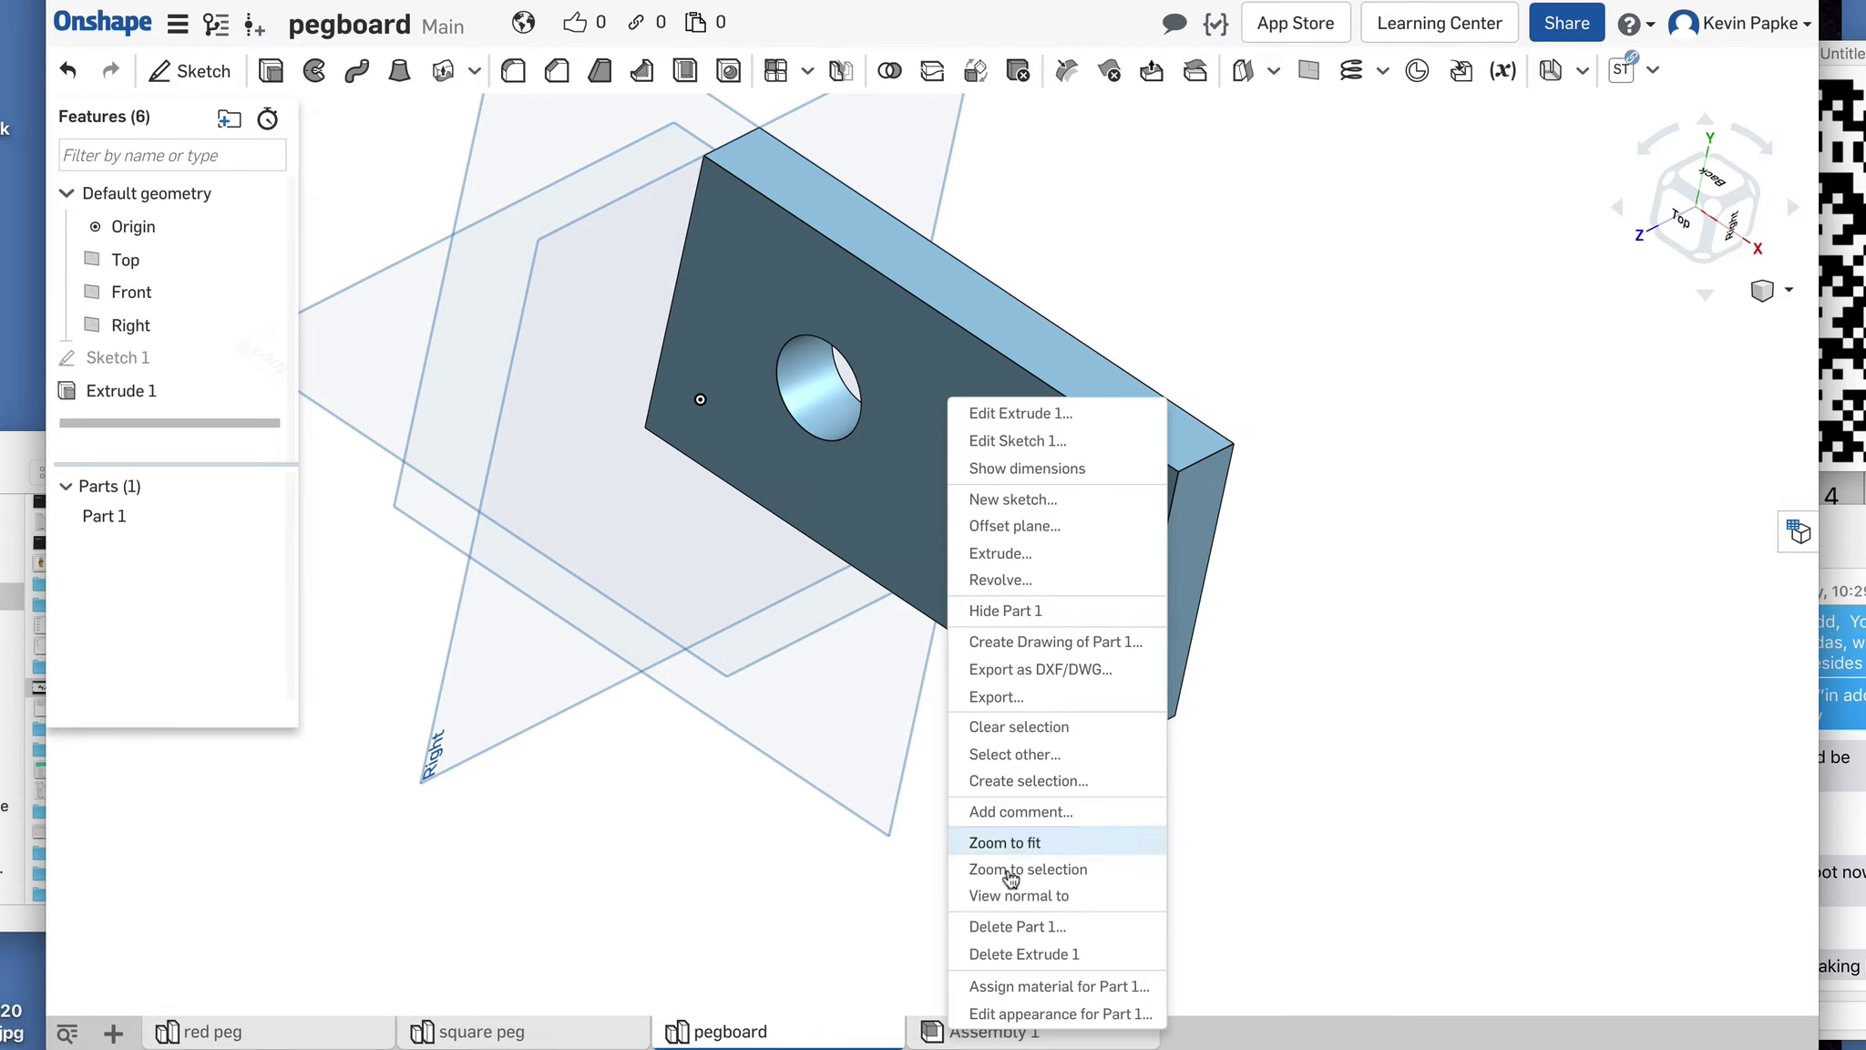
{"action": "left_click", "coordinate": [1057, 1013]}
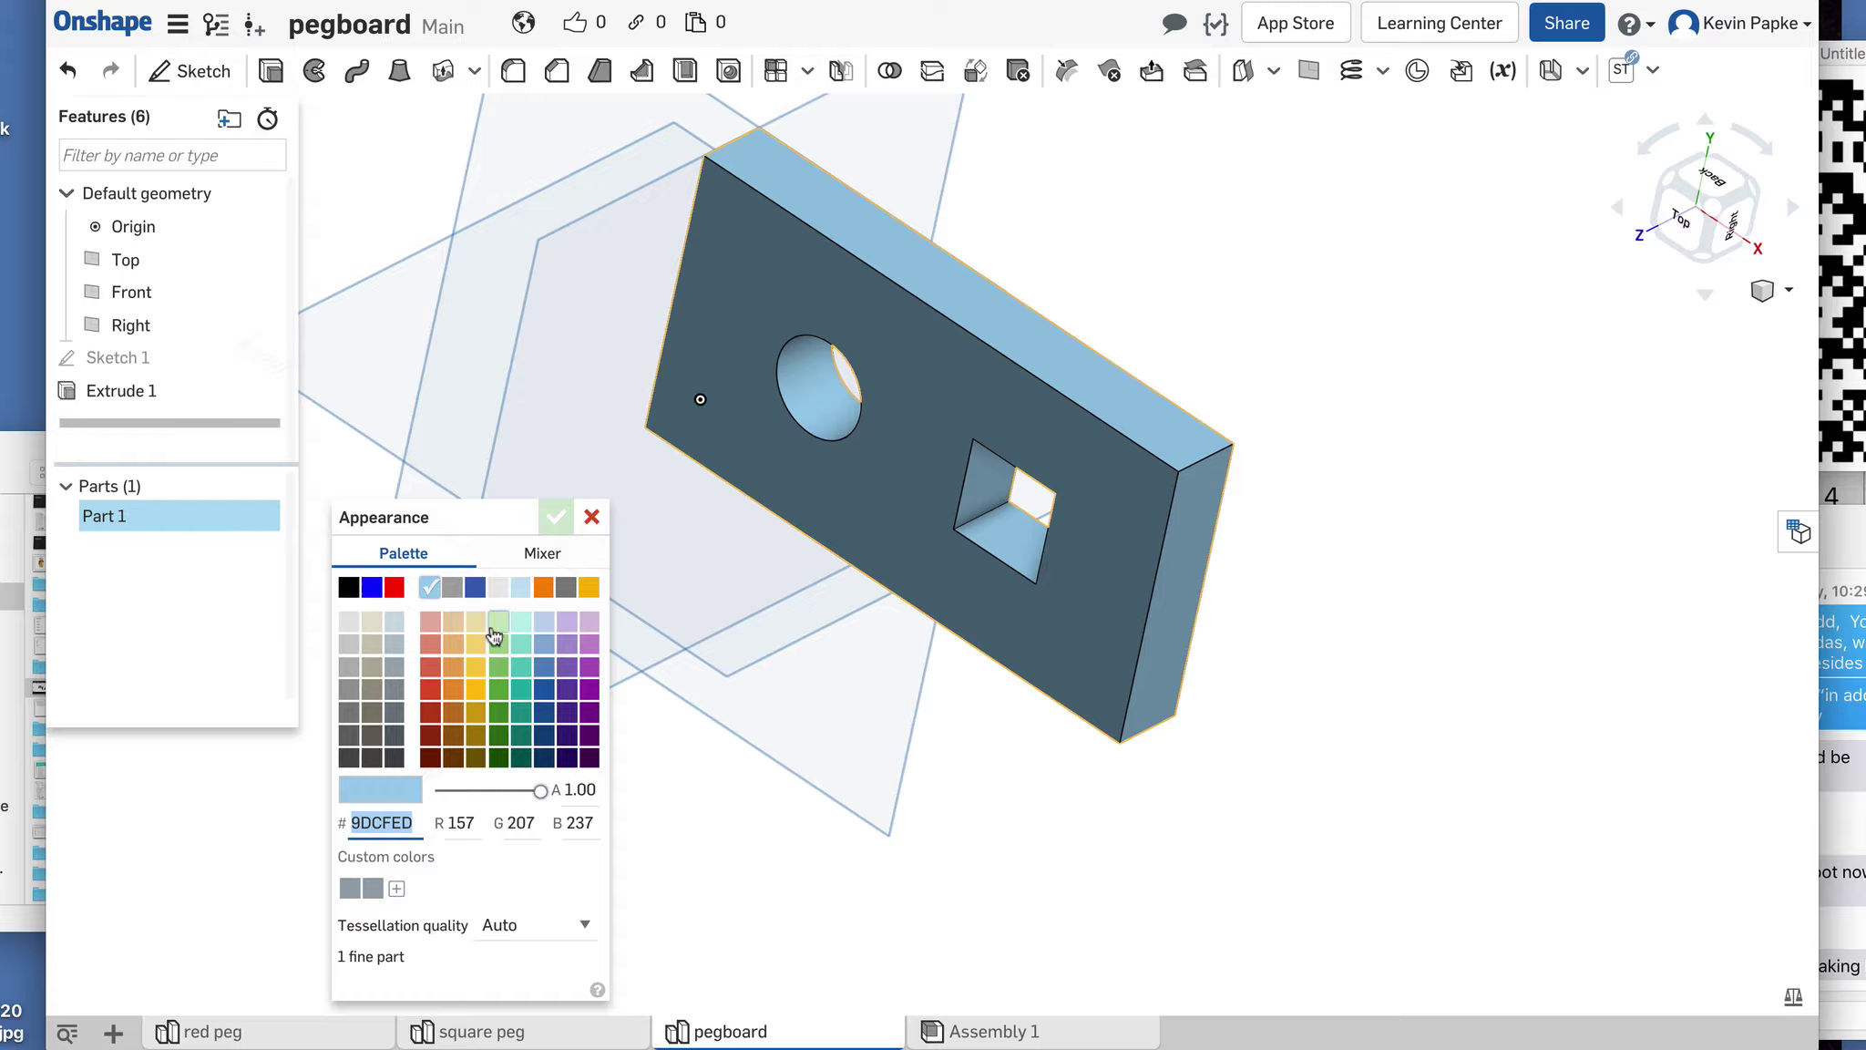
{"action": "left_click", "coordinate": [477, 691]}
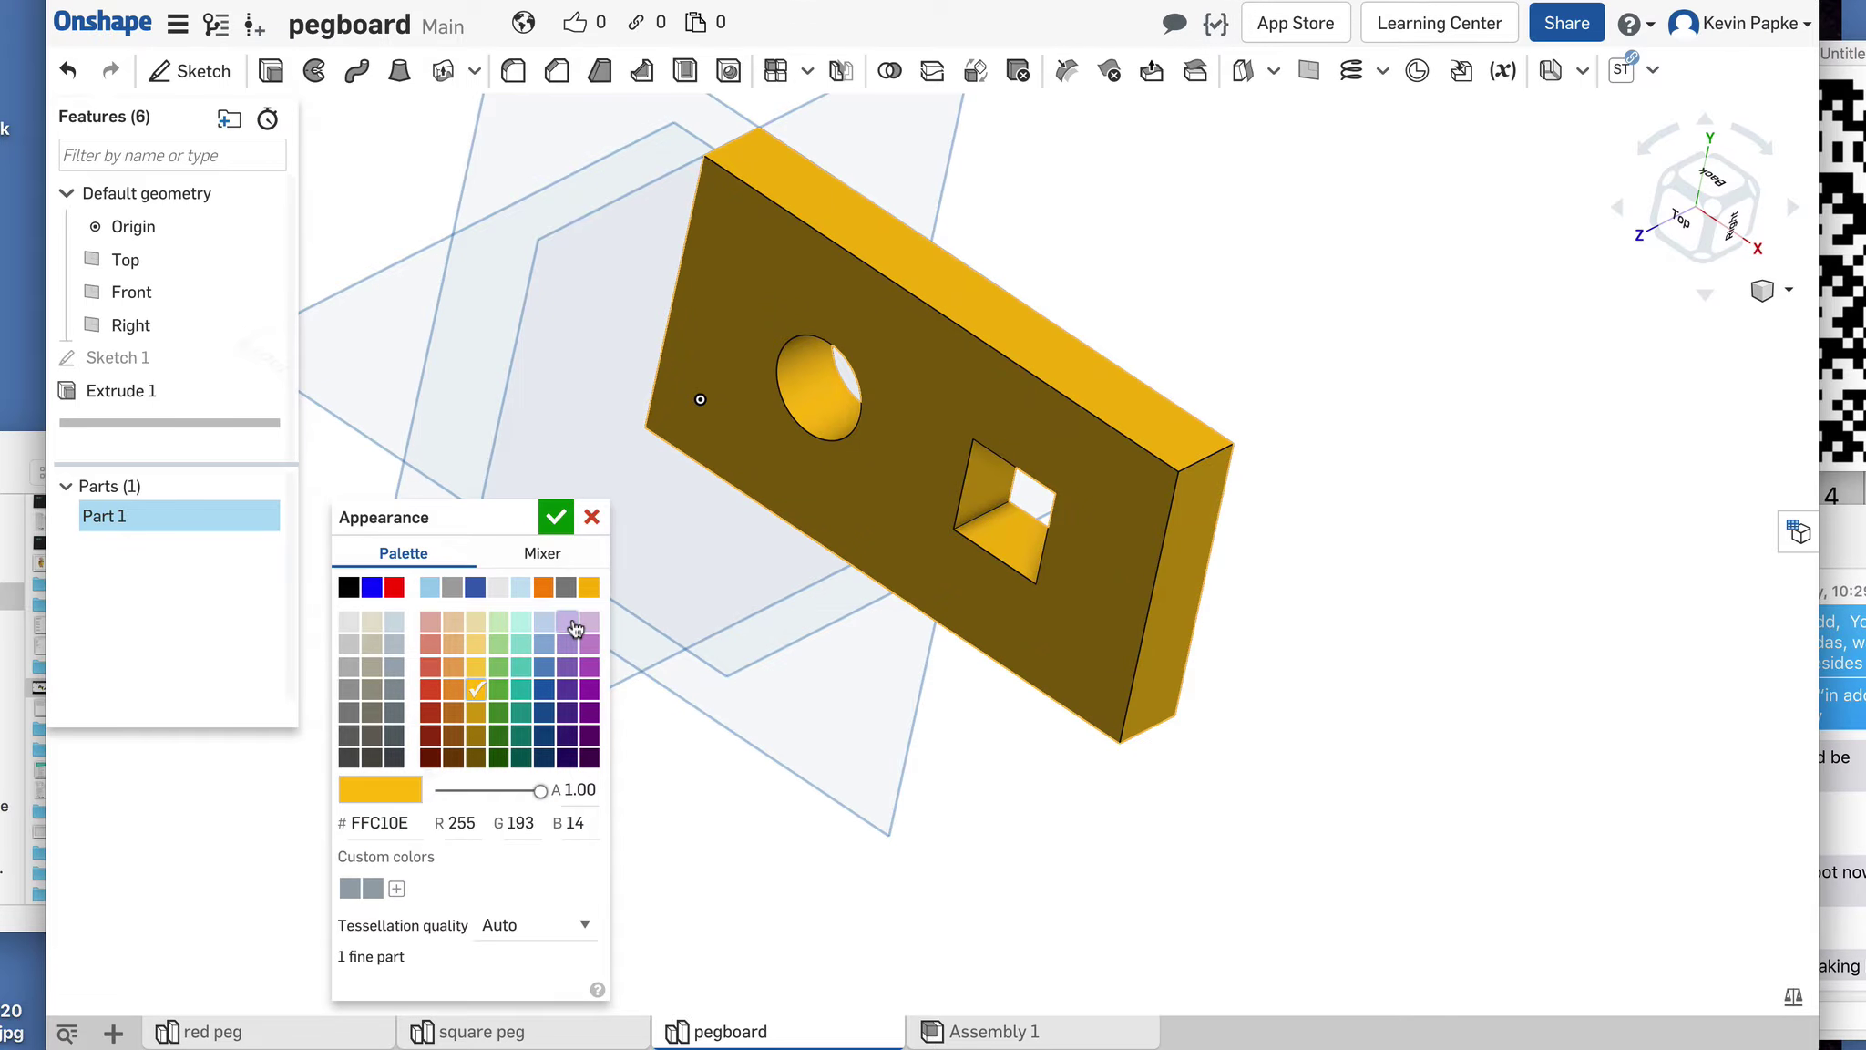
{"action": "left_click", "coordinate": [476, 645]}
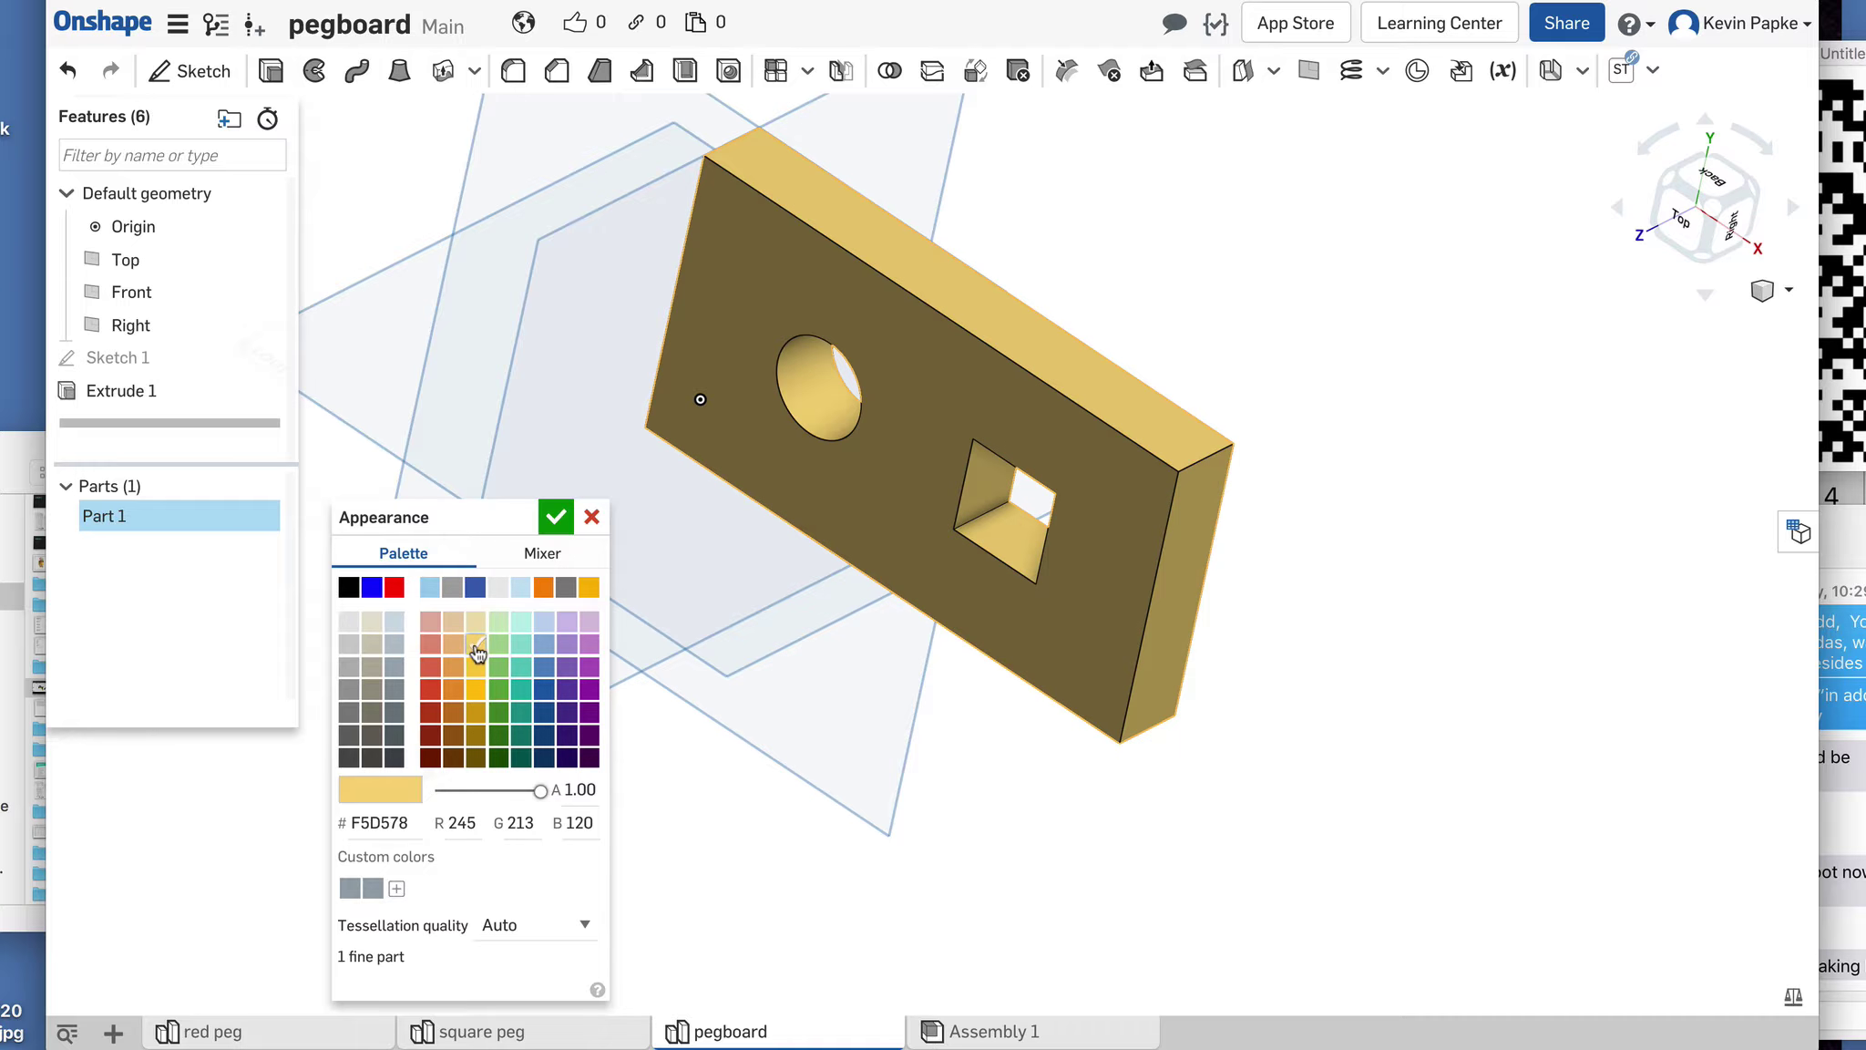
{"action": "left_click", "coordinate": [555, 518]}
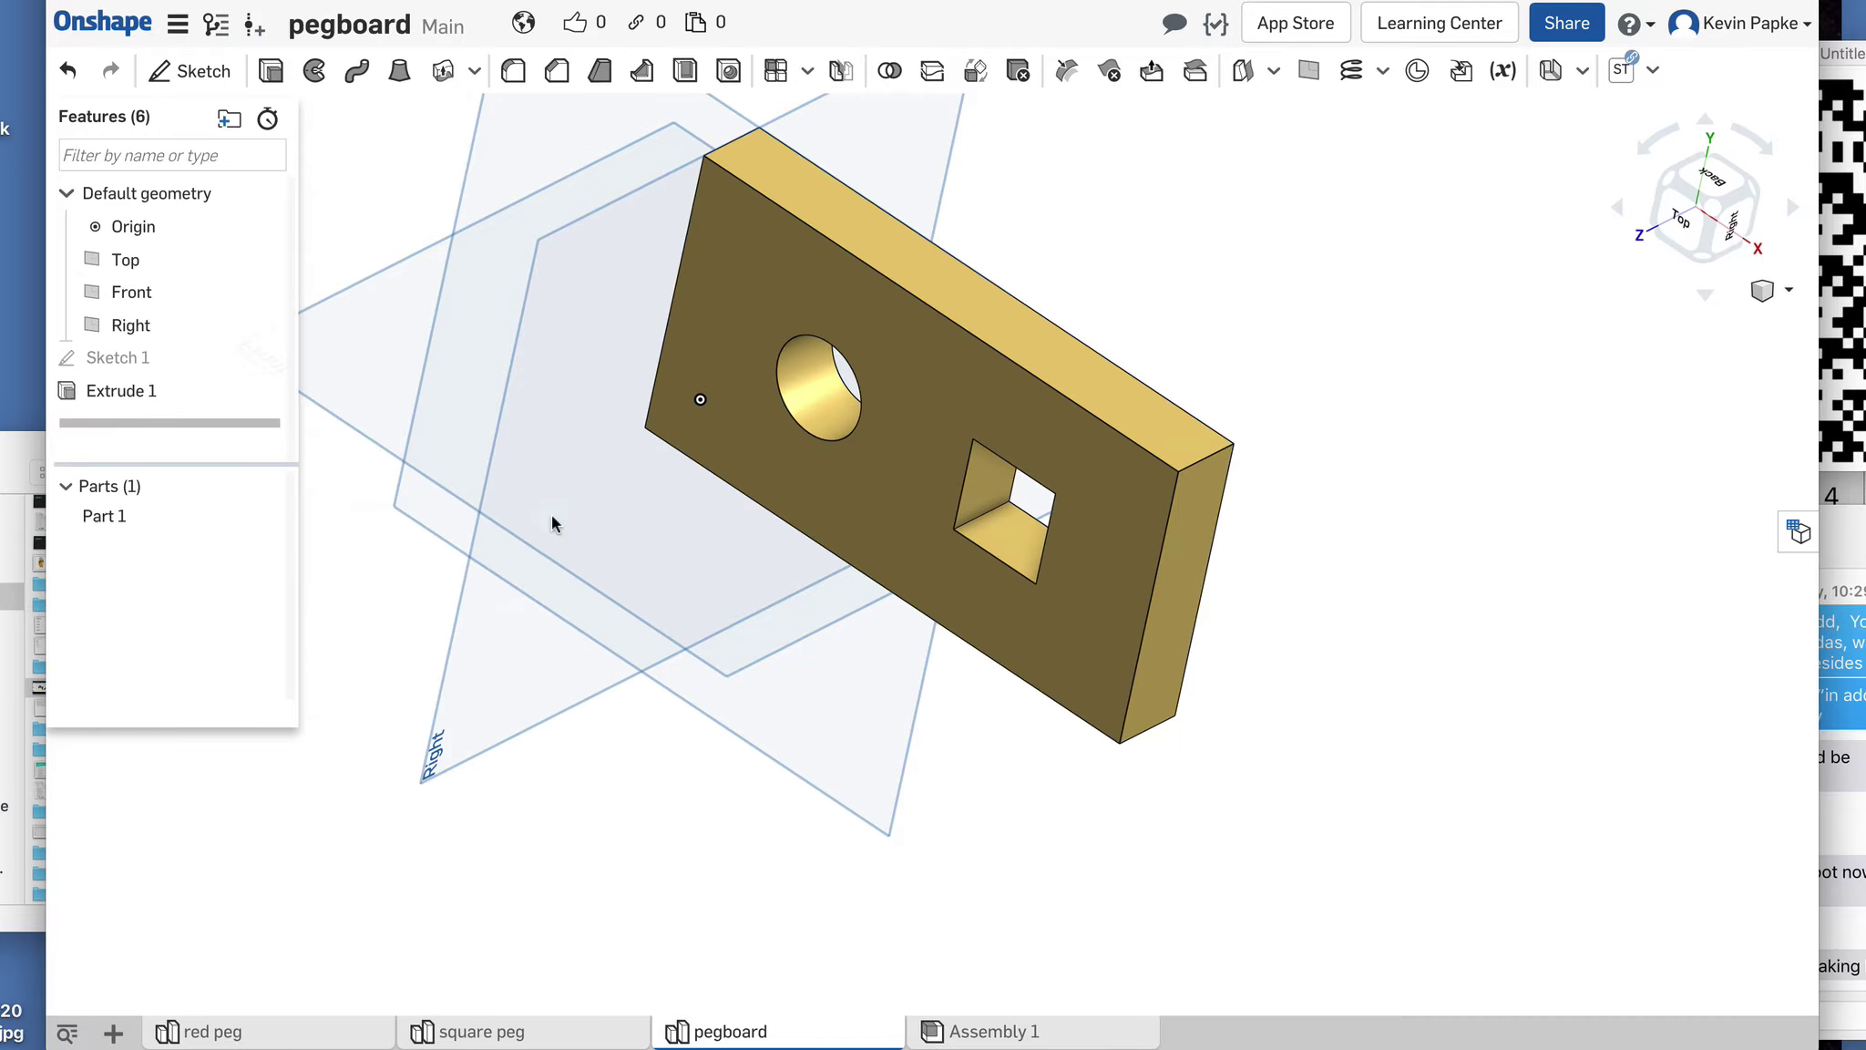
Step: Review the pegboard from another angle, view the red peg and square peg Part Studios, and return to the pegboard
{"action": "right_click_drag", "start_coordinate": [1299, 575], "coordinate": [1415, 610]}
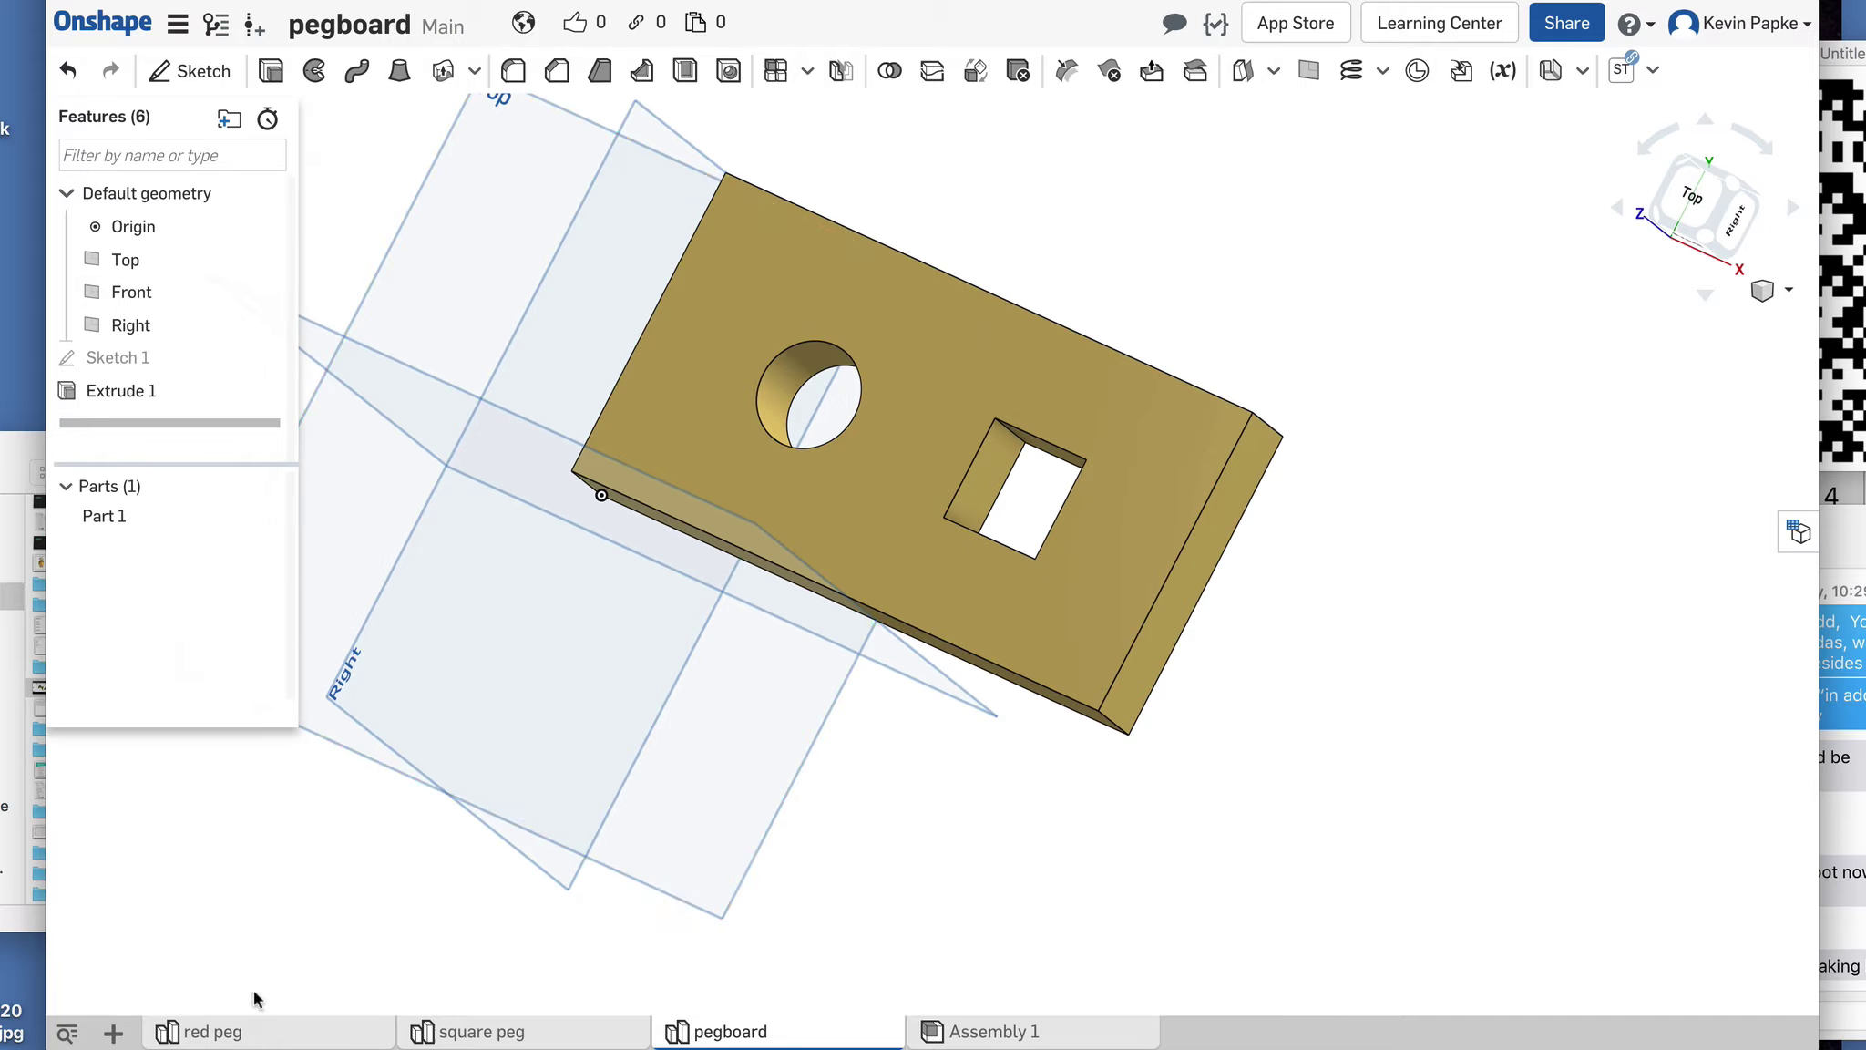
{"action": "left_click", "coordinate": [259, 1037]}
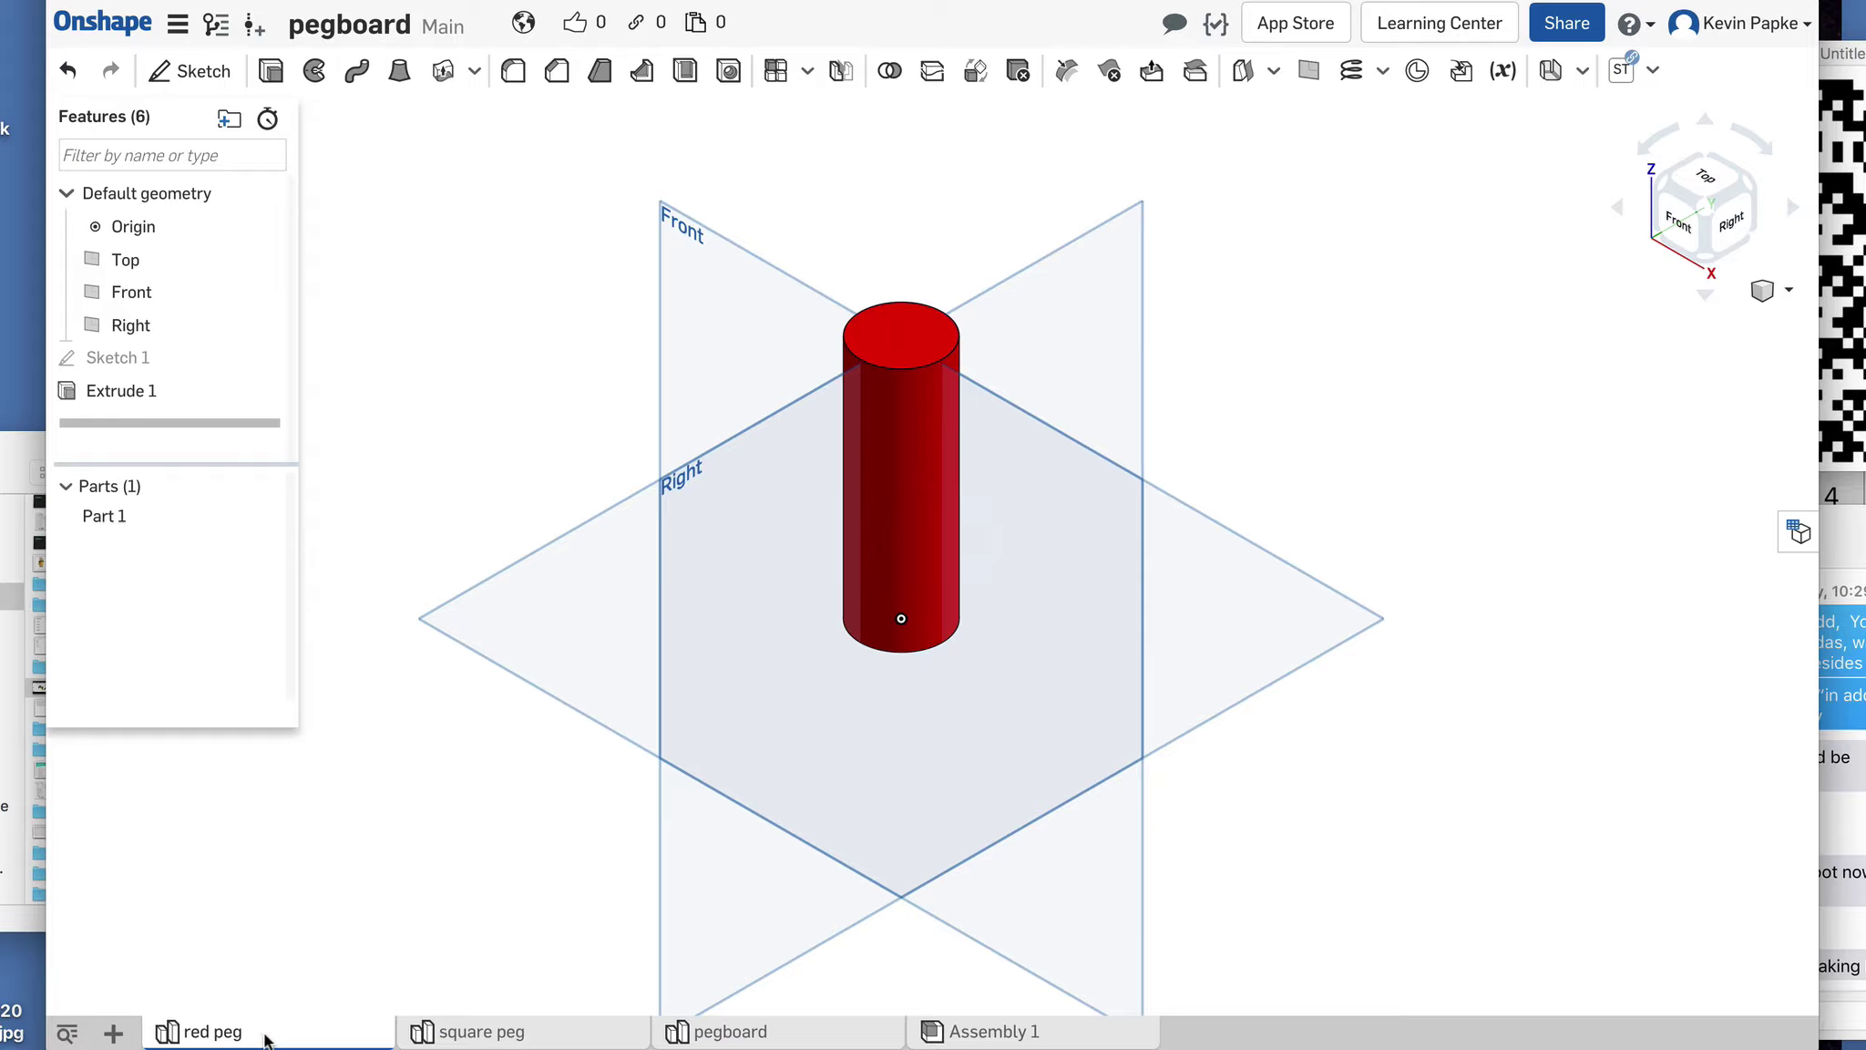
{"action": "left_click", "coordinate": [527, 1034]}
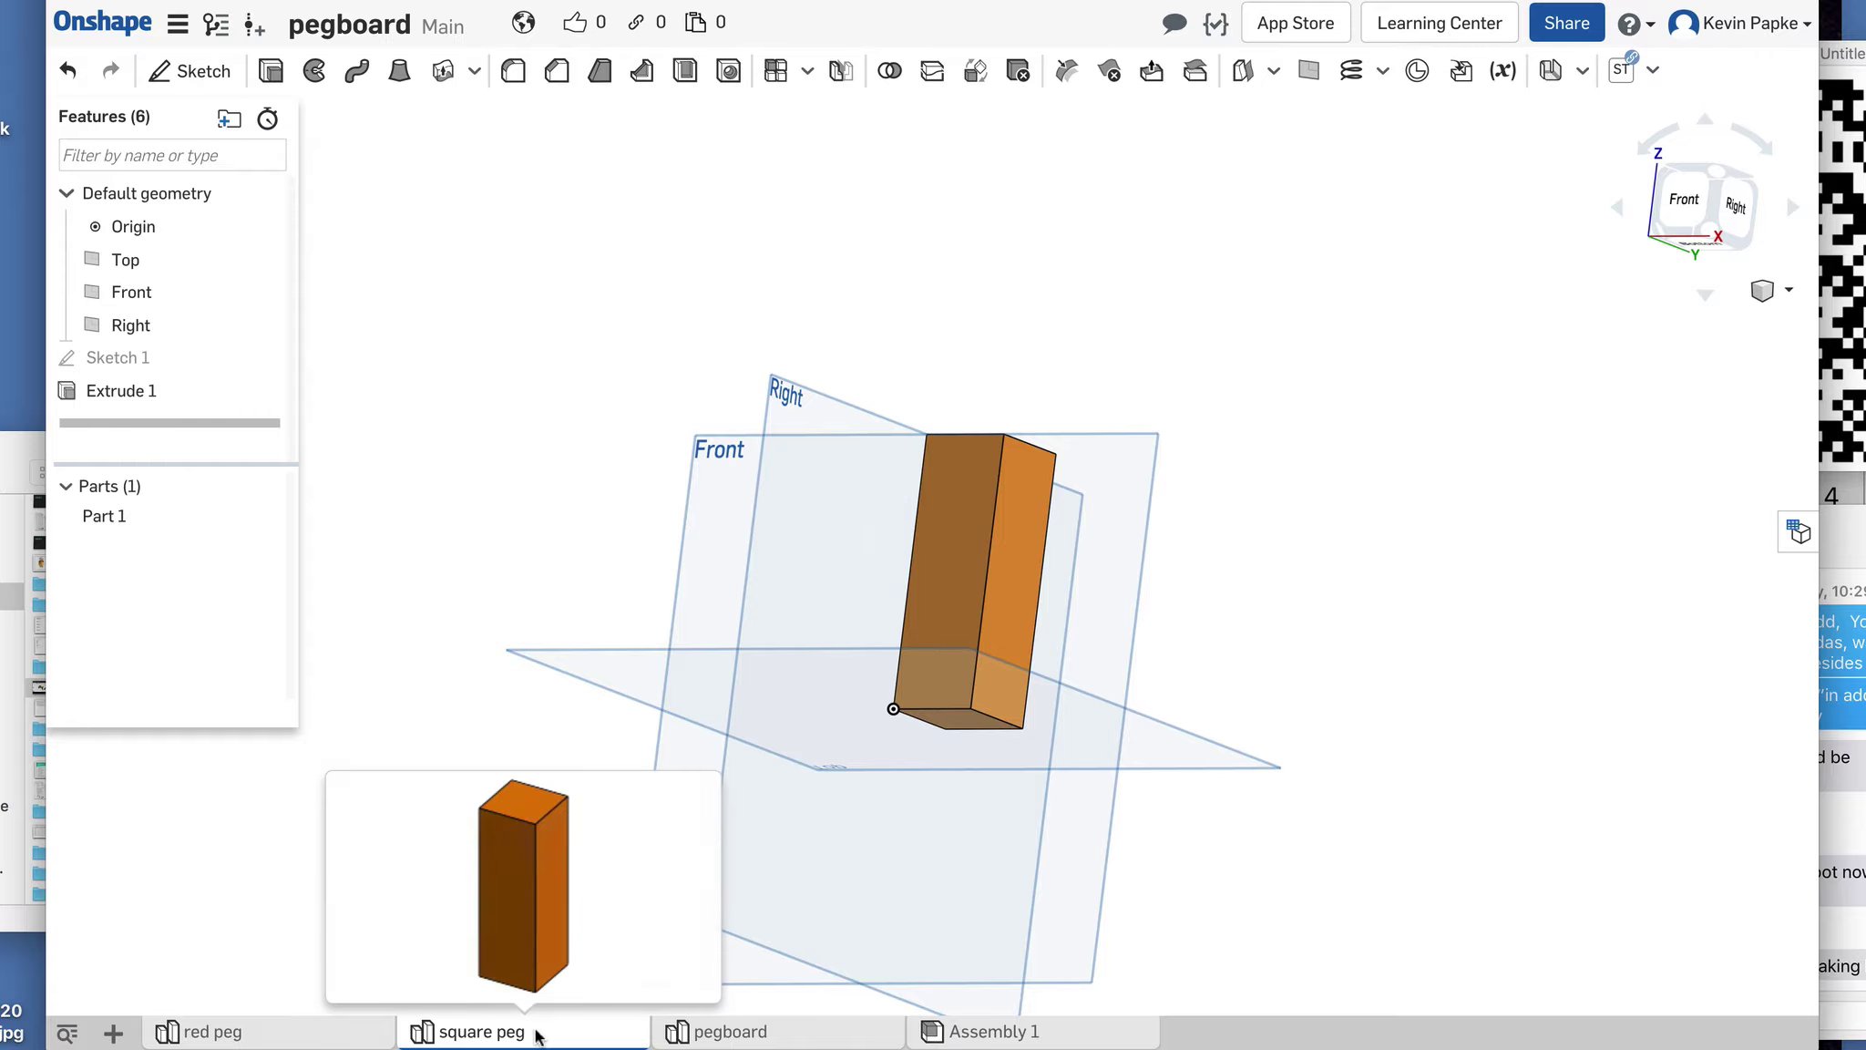
{"action": "left_click", "coordinate": [789, 1035]}
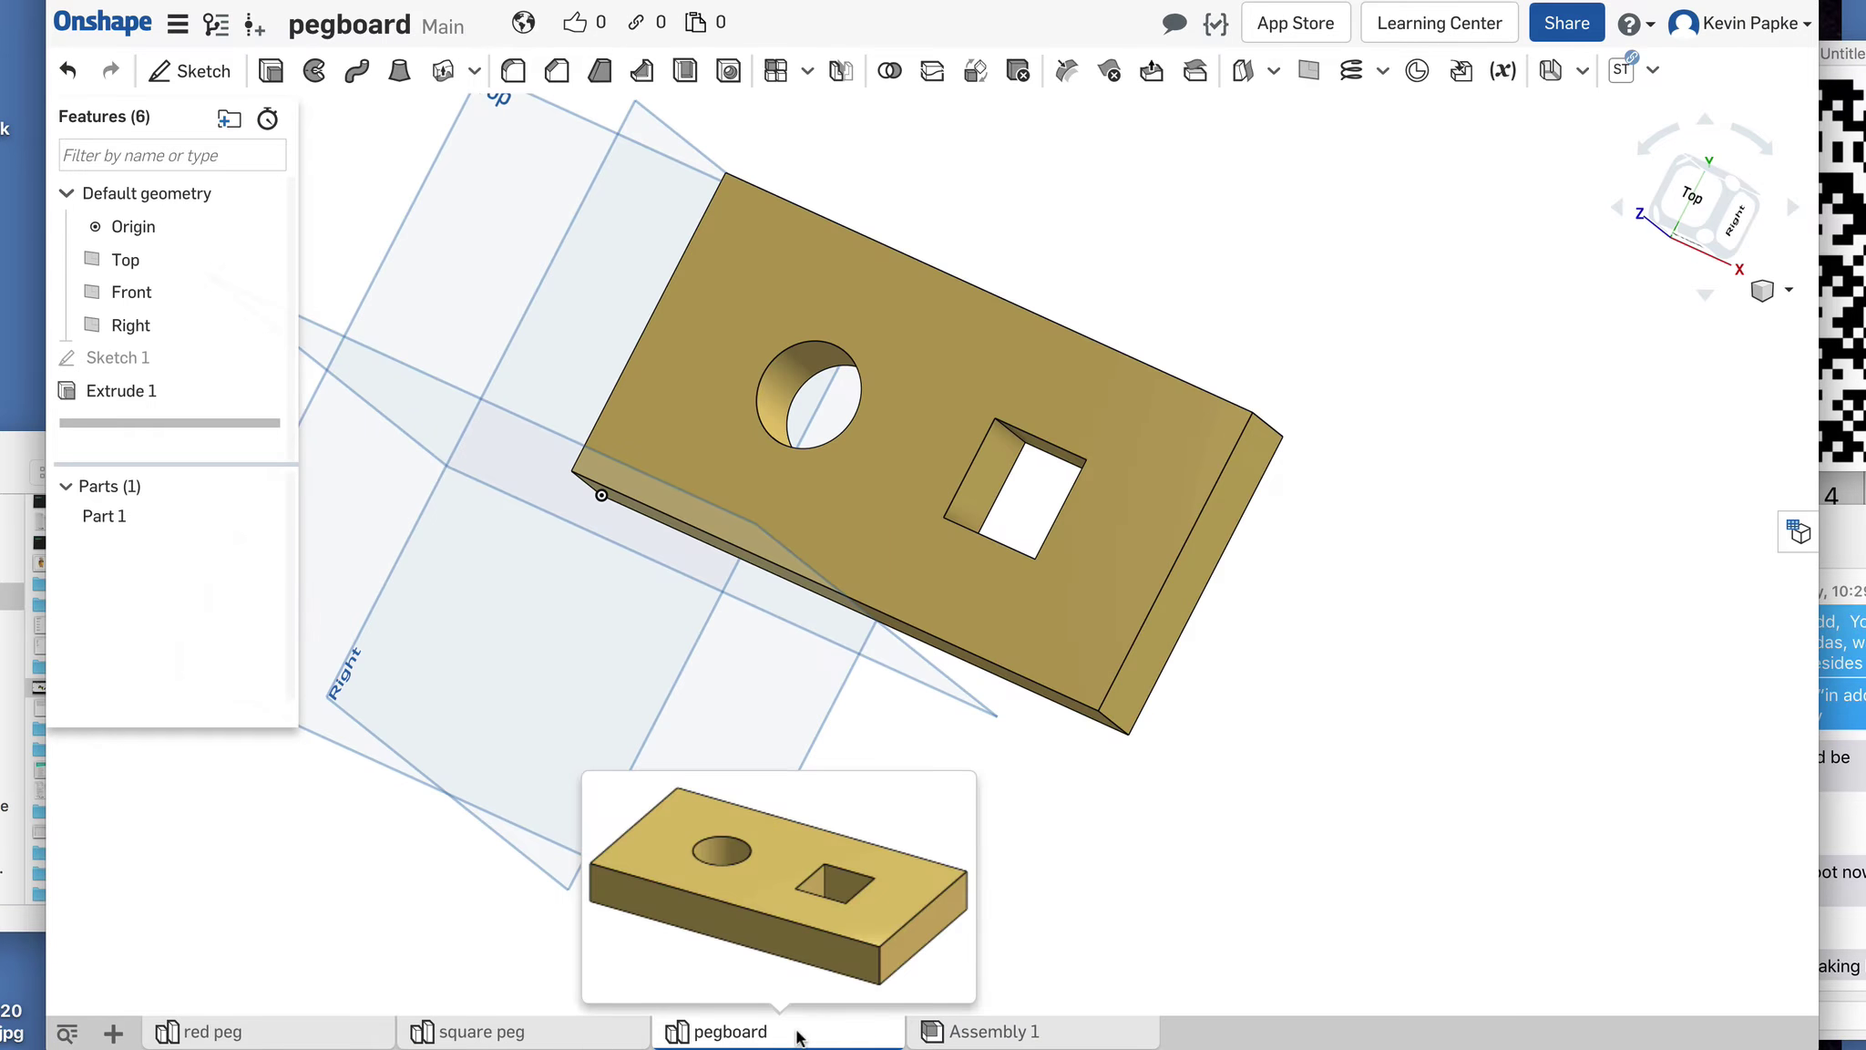
Step: Insert the pegboard part into Assembly 1 and fix it in place
{"action": "left_click", "coordinate": [1137, 738]}
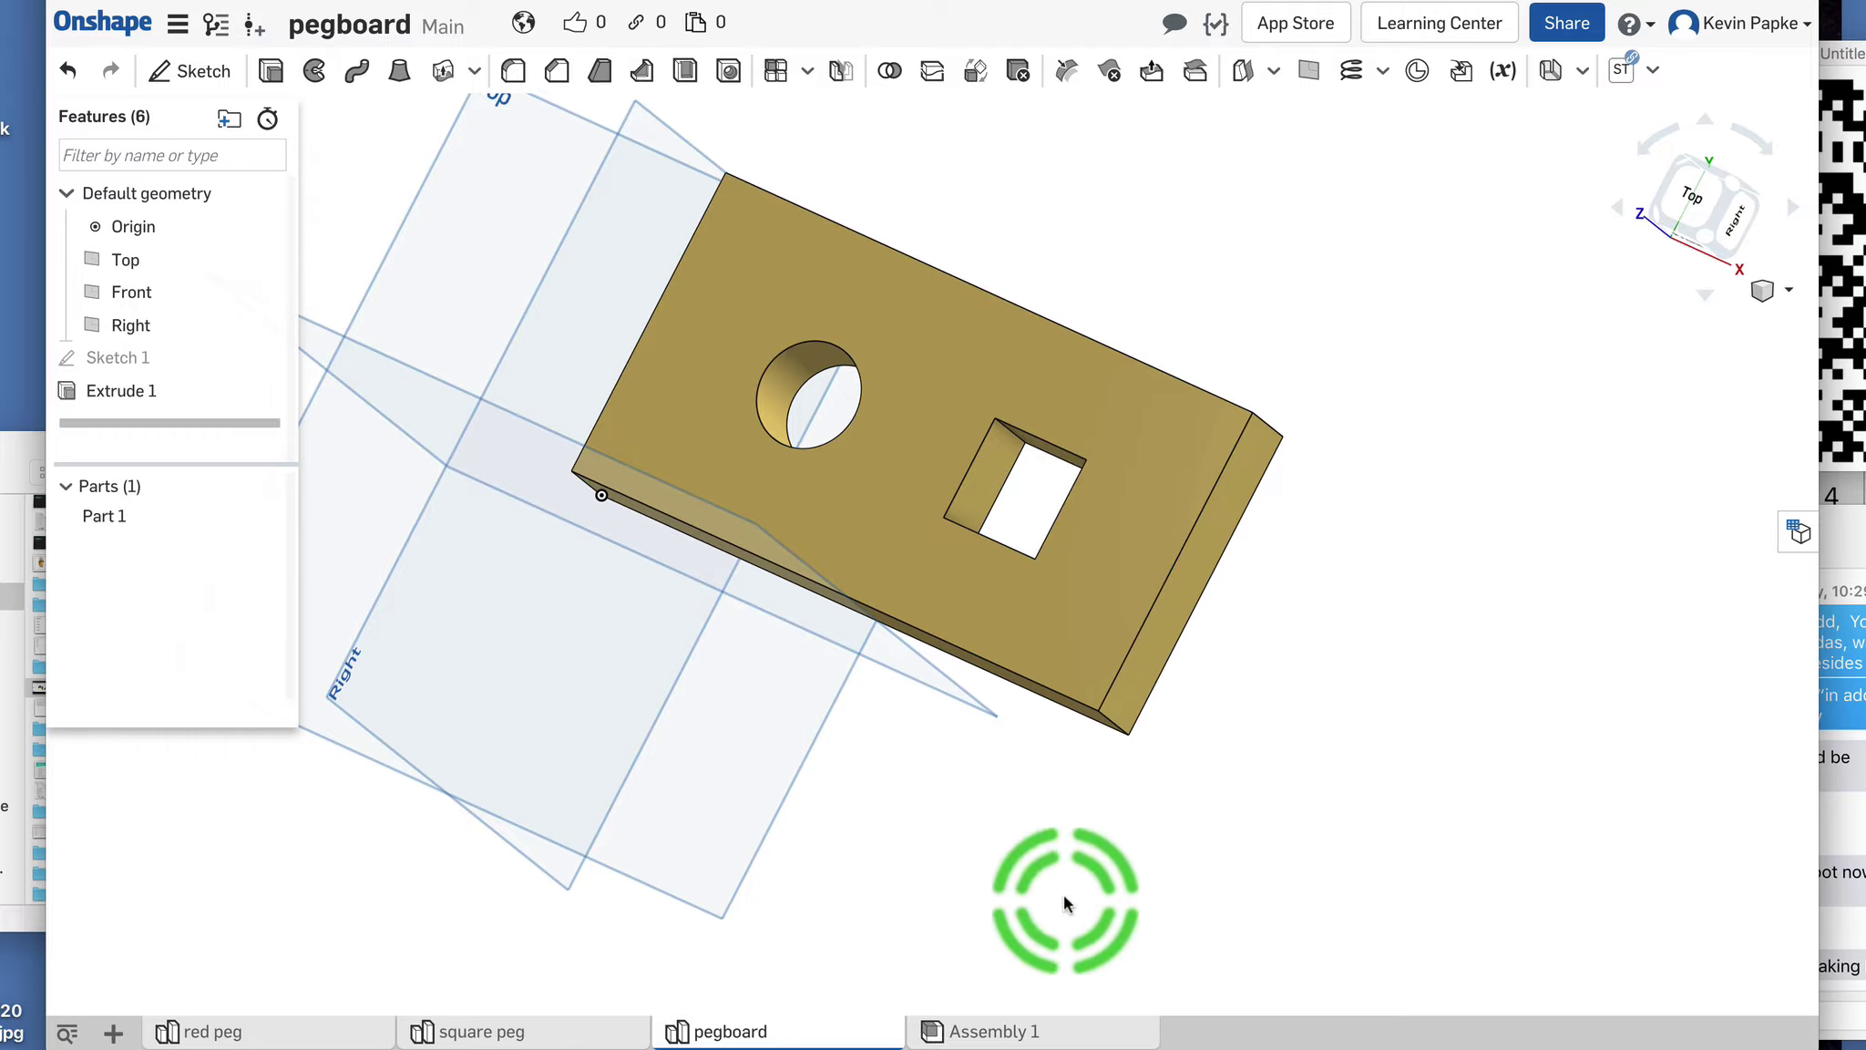
{"action": "left_click", "coordinate": [1033, 1033]}
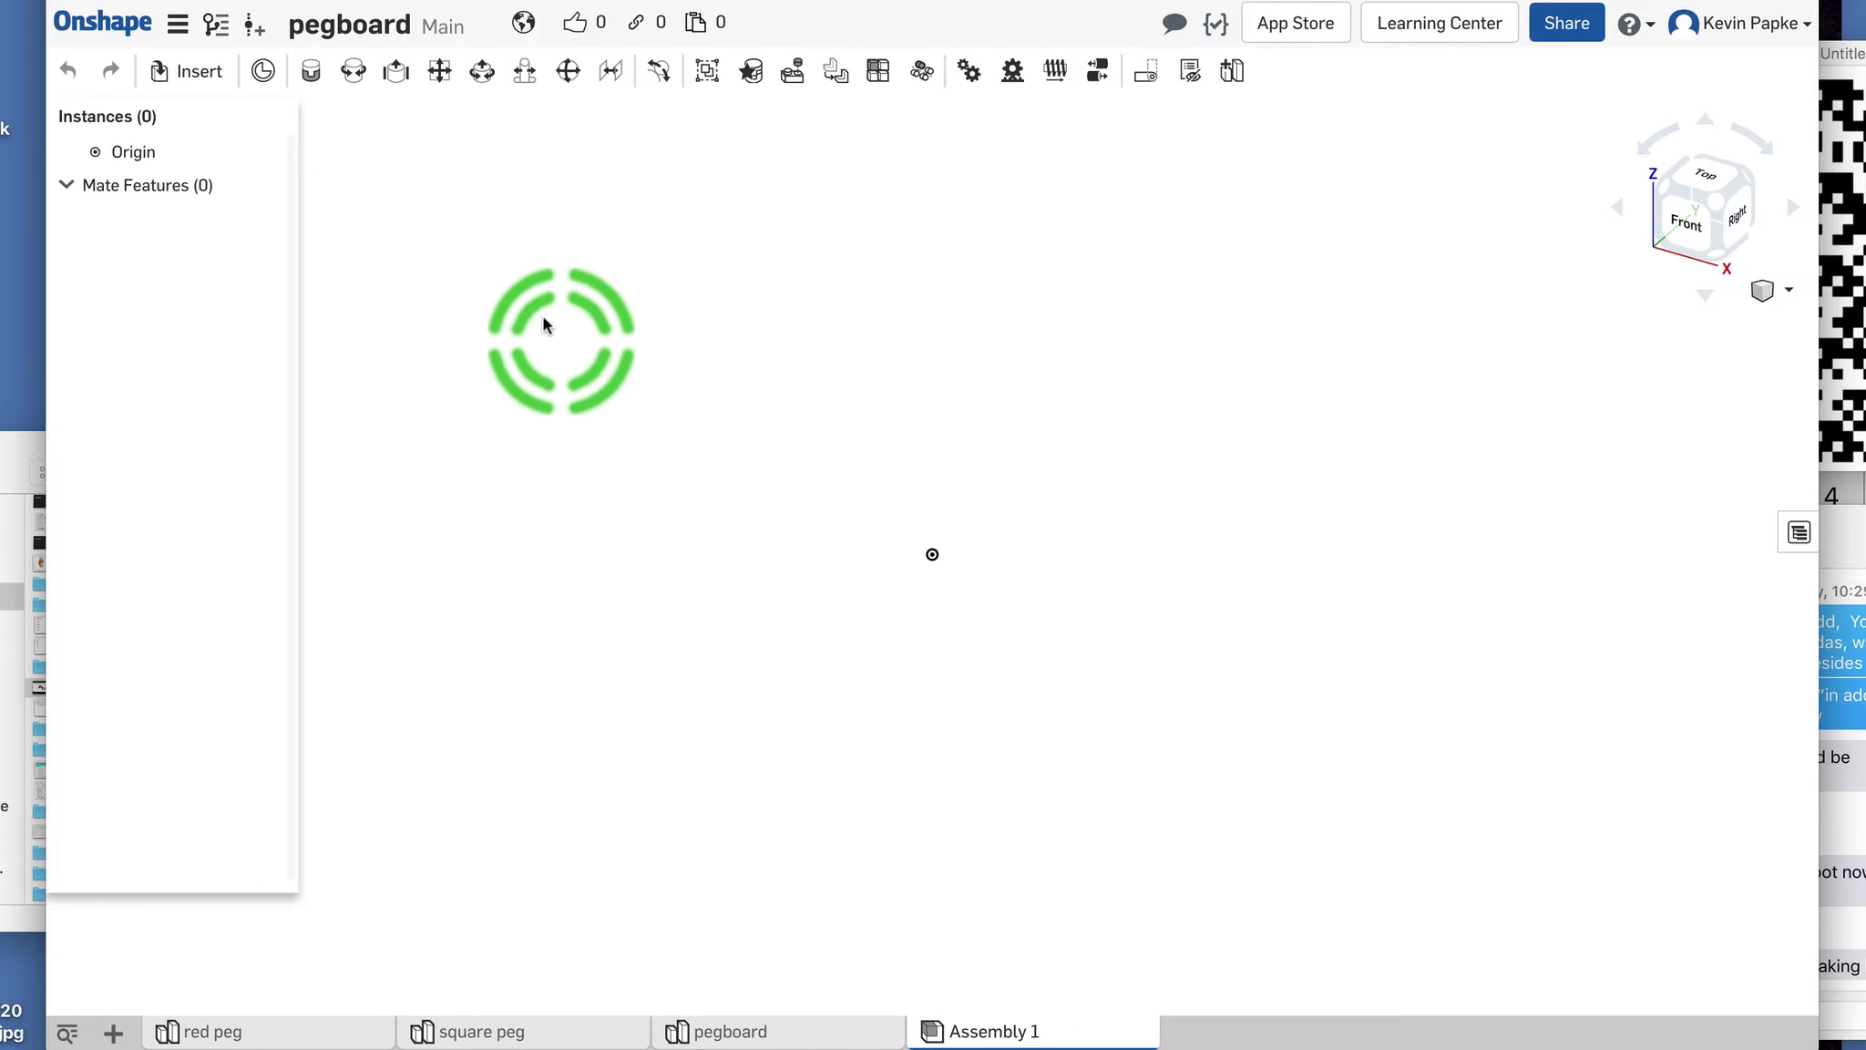
{"action": "left_click", "coordinate": [185, 75]}
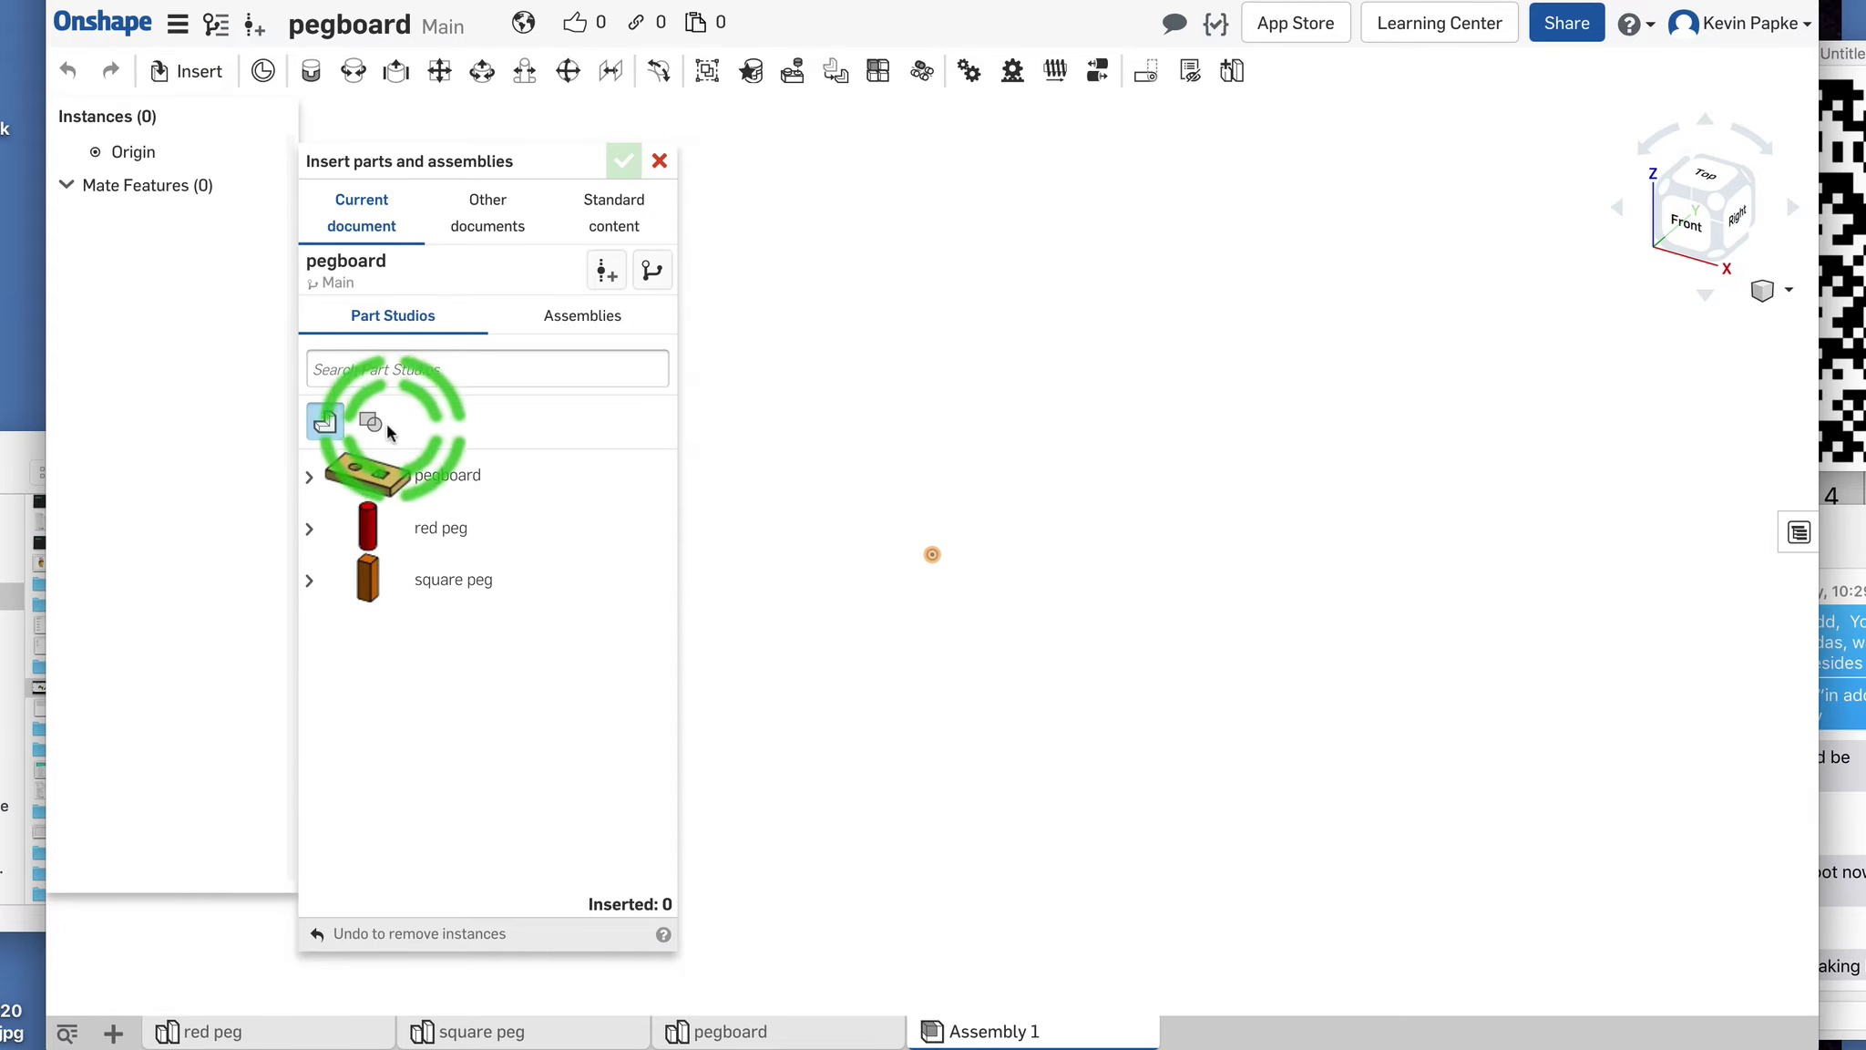
{"action": "left_click", "coordinate": [436, 481]}
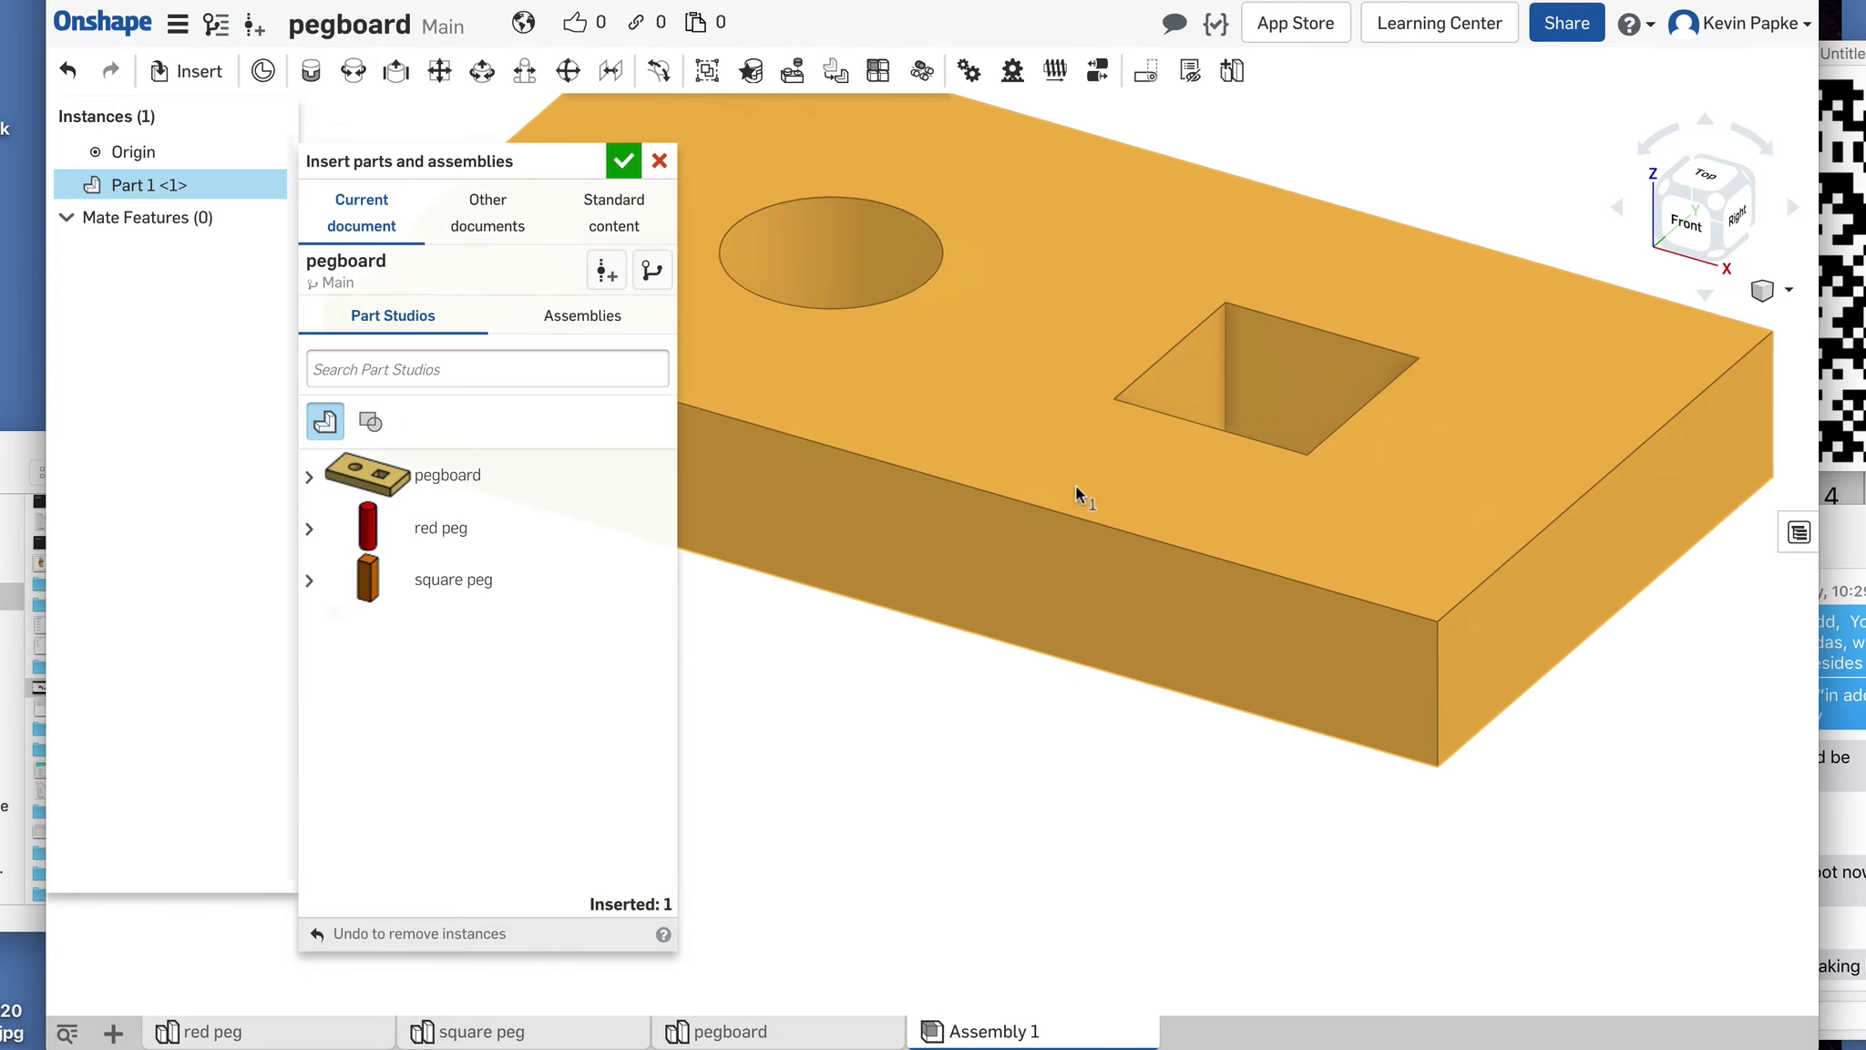
{"action": "scroll", "coordinate": [1025, 527], "scroll_direction": "down", "scroll_amount": 3}
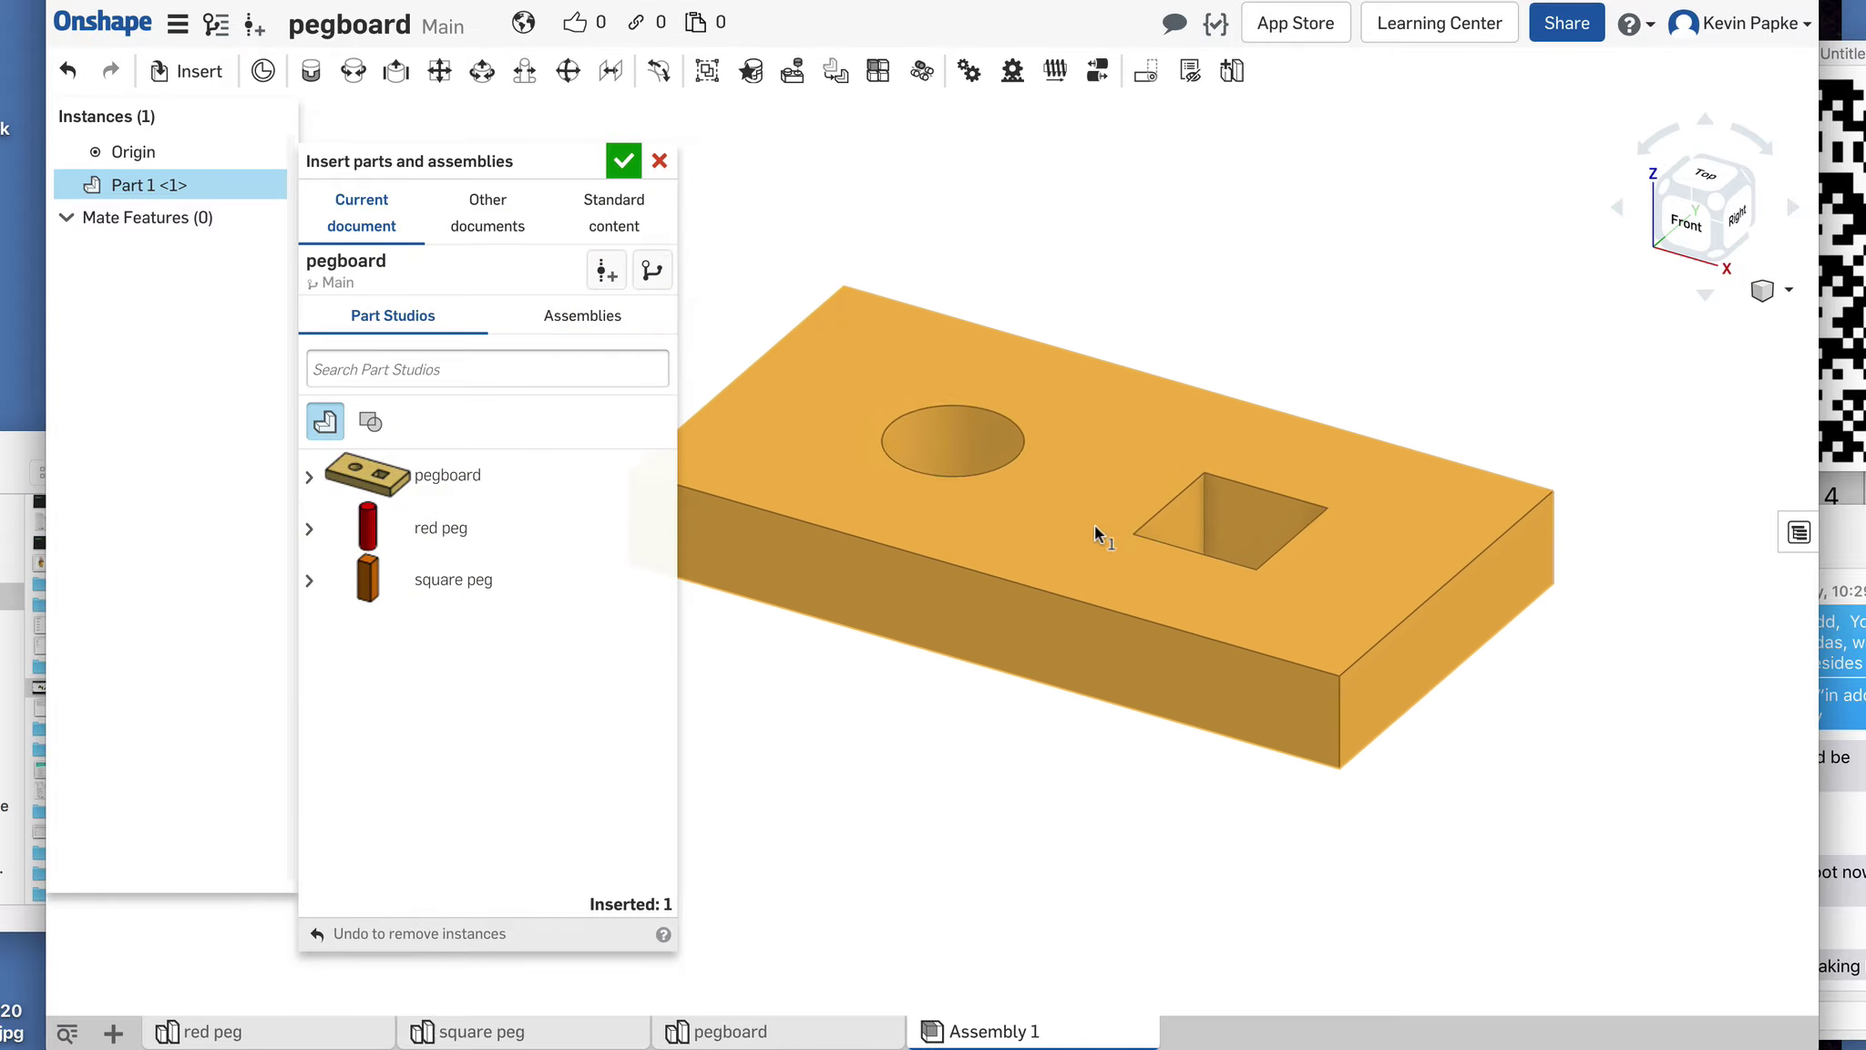
{"action": "left_click", "coordinate": [1008, 513]}
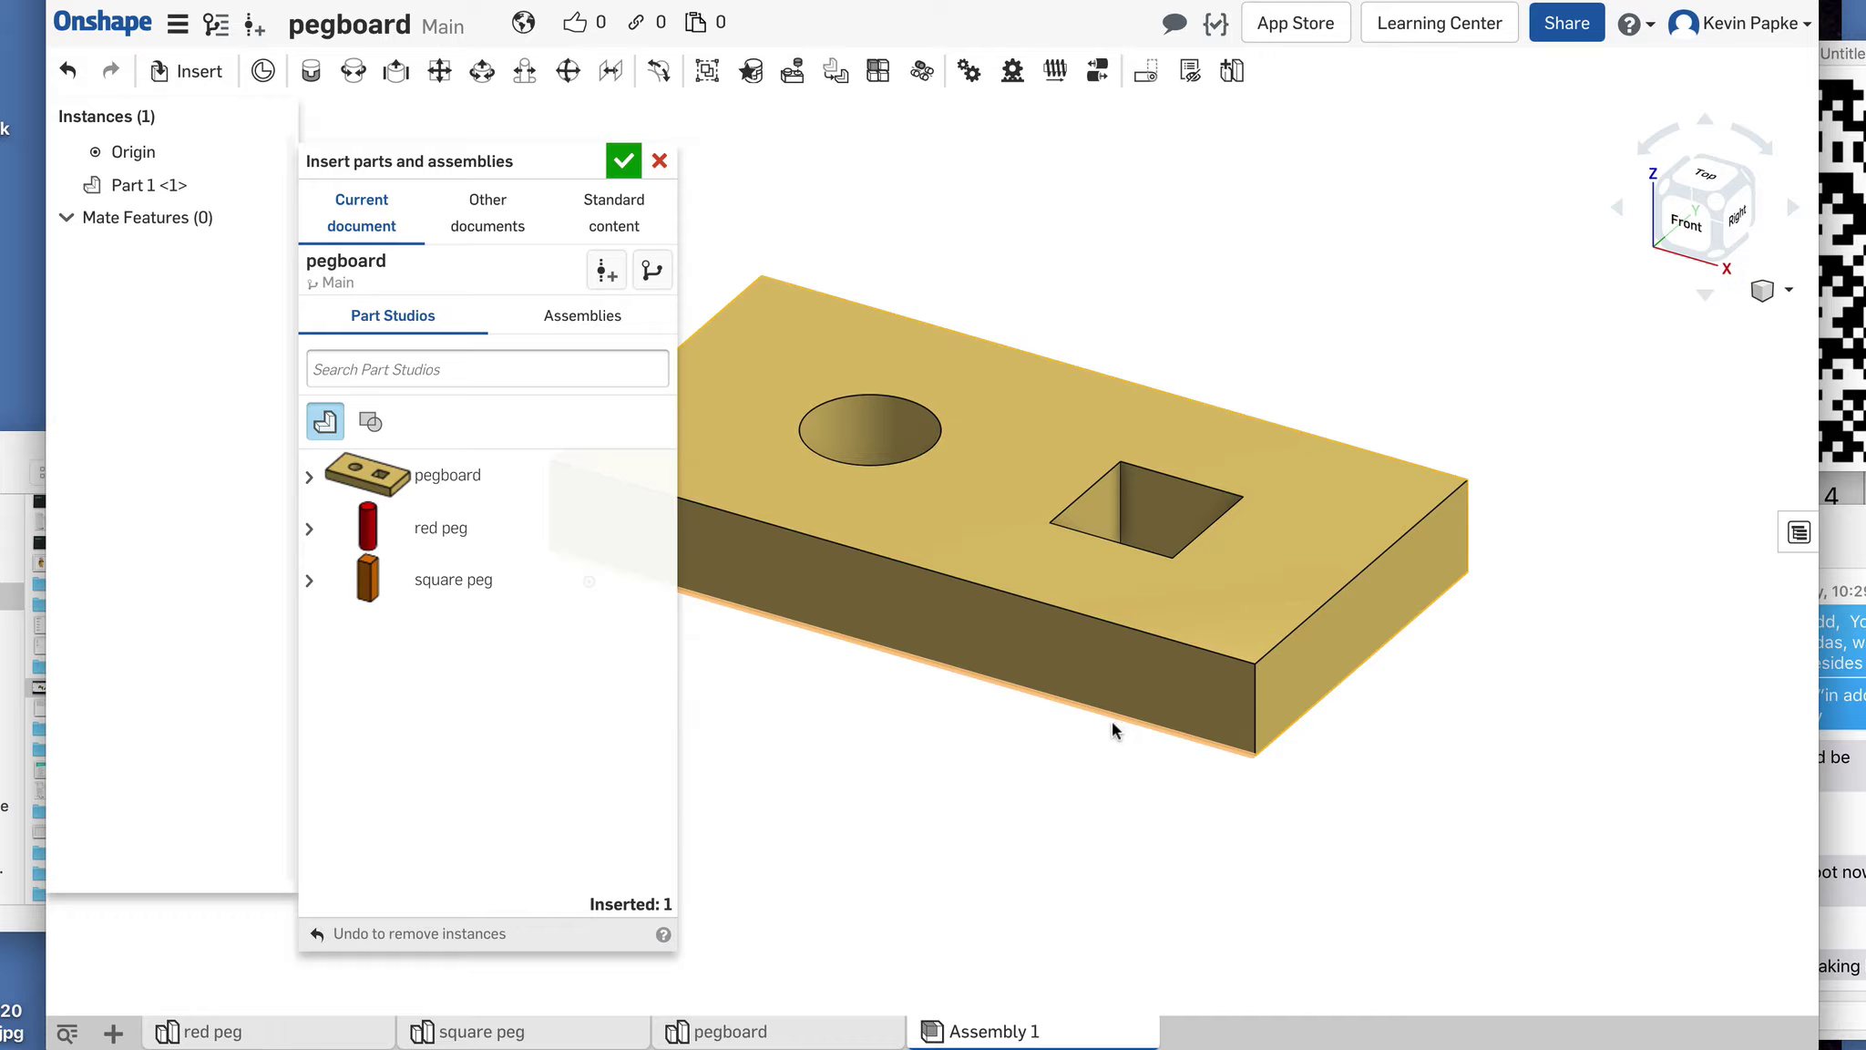
{"action": "right_click", "coordinate": [1006, 489]}
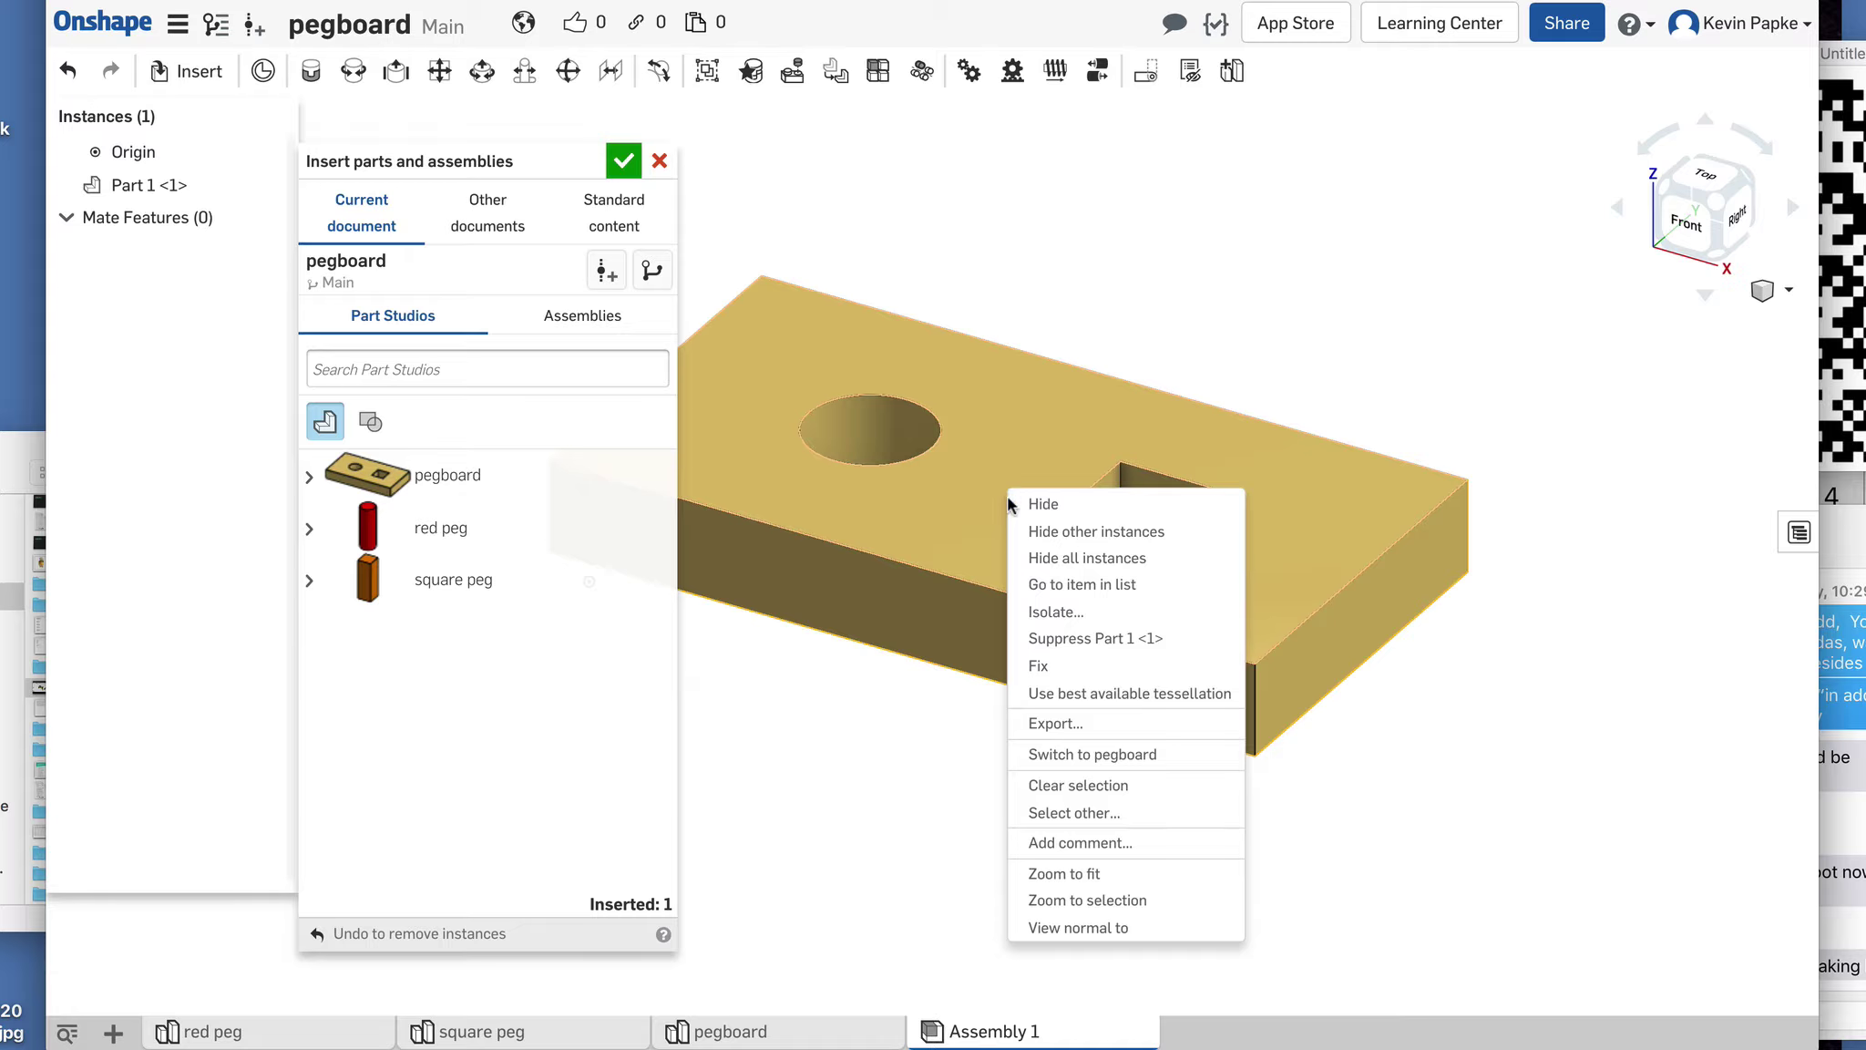
{"action": "left_click", "coordinate": [1052, 665]}
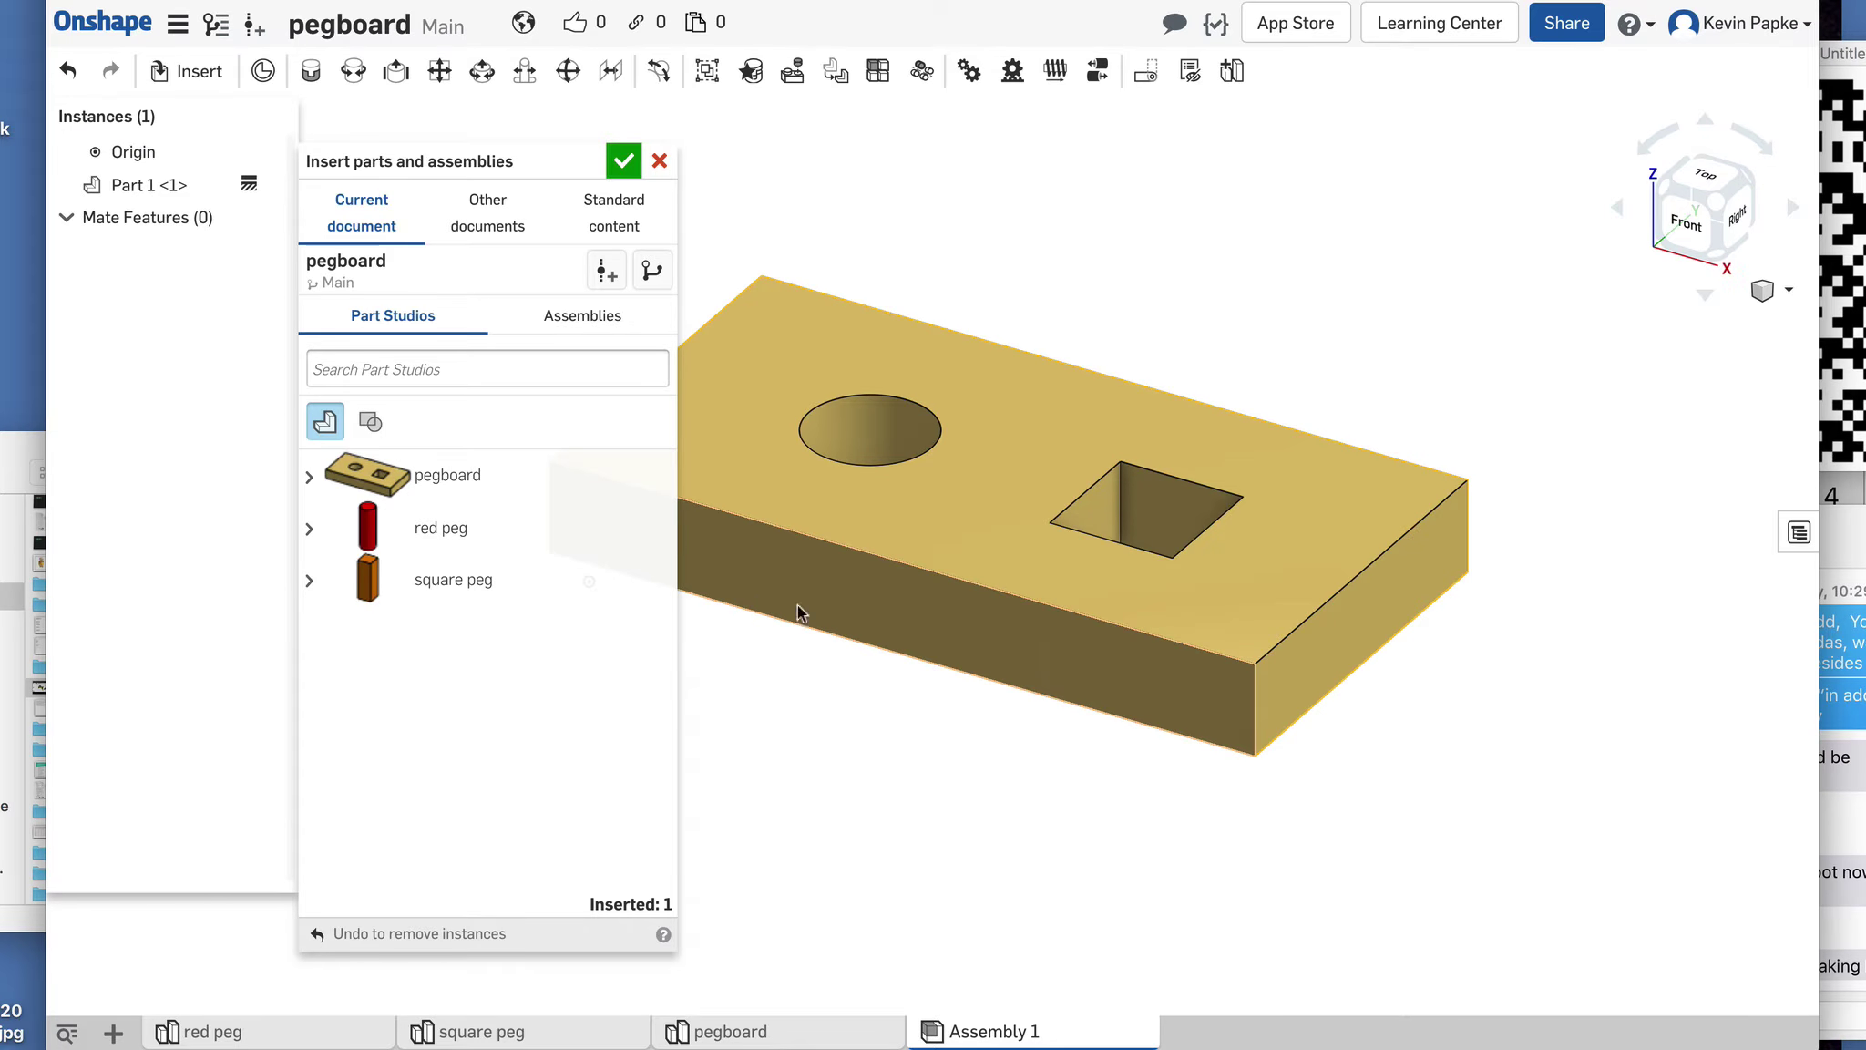
Step: Insert the red peg behind the pegboard's right end and the square peg in front of it, then finish inserting parts
{"action": "left_click", "coordinate": [372, 535]}
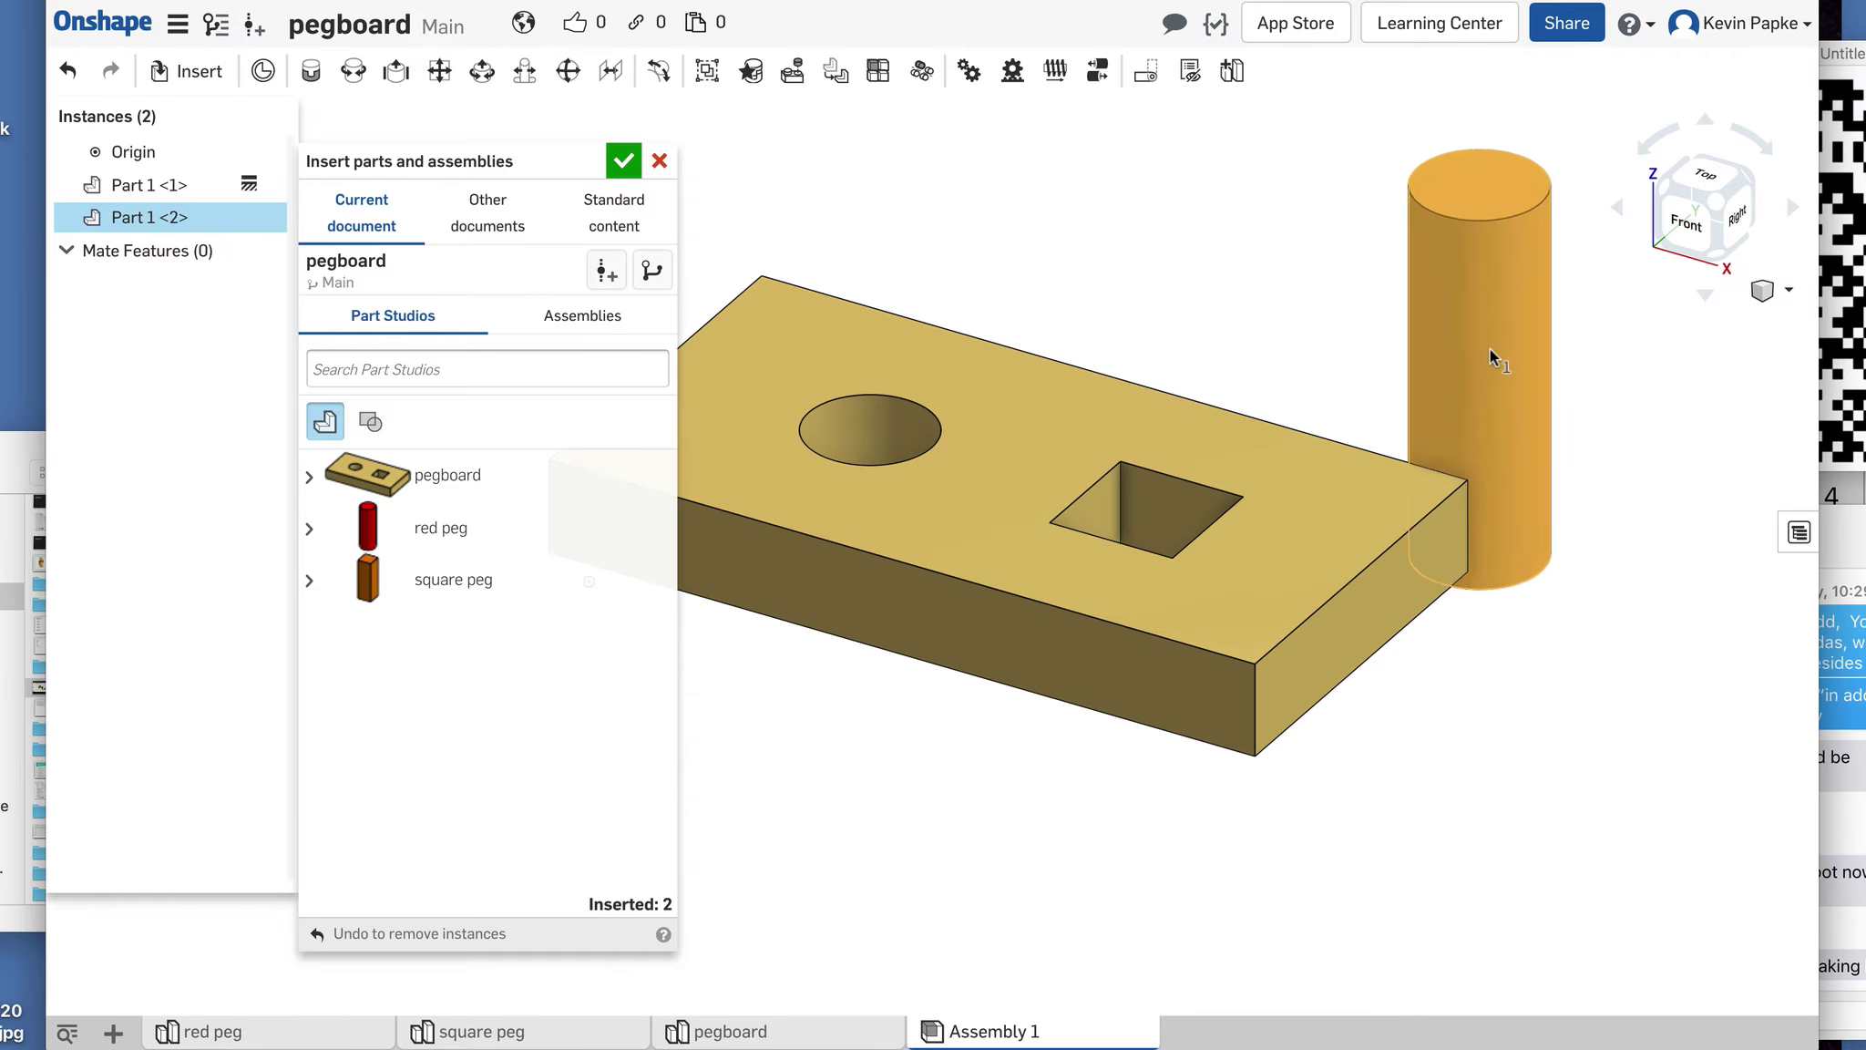
{"action": "left_click", "coordinate": [1490, 348]}
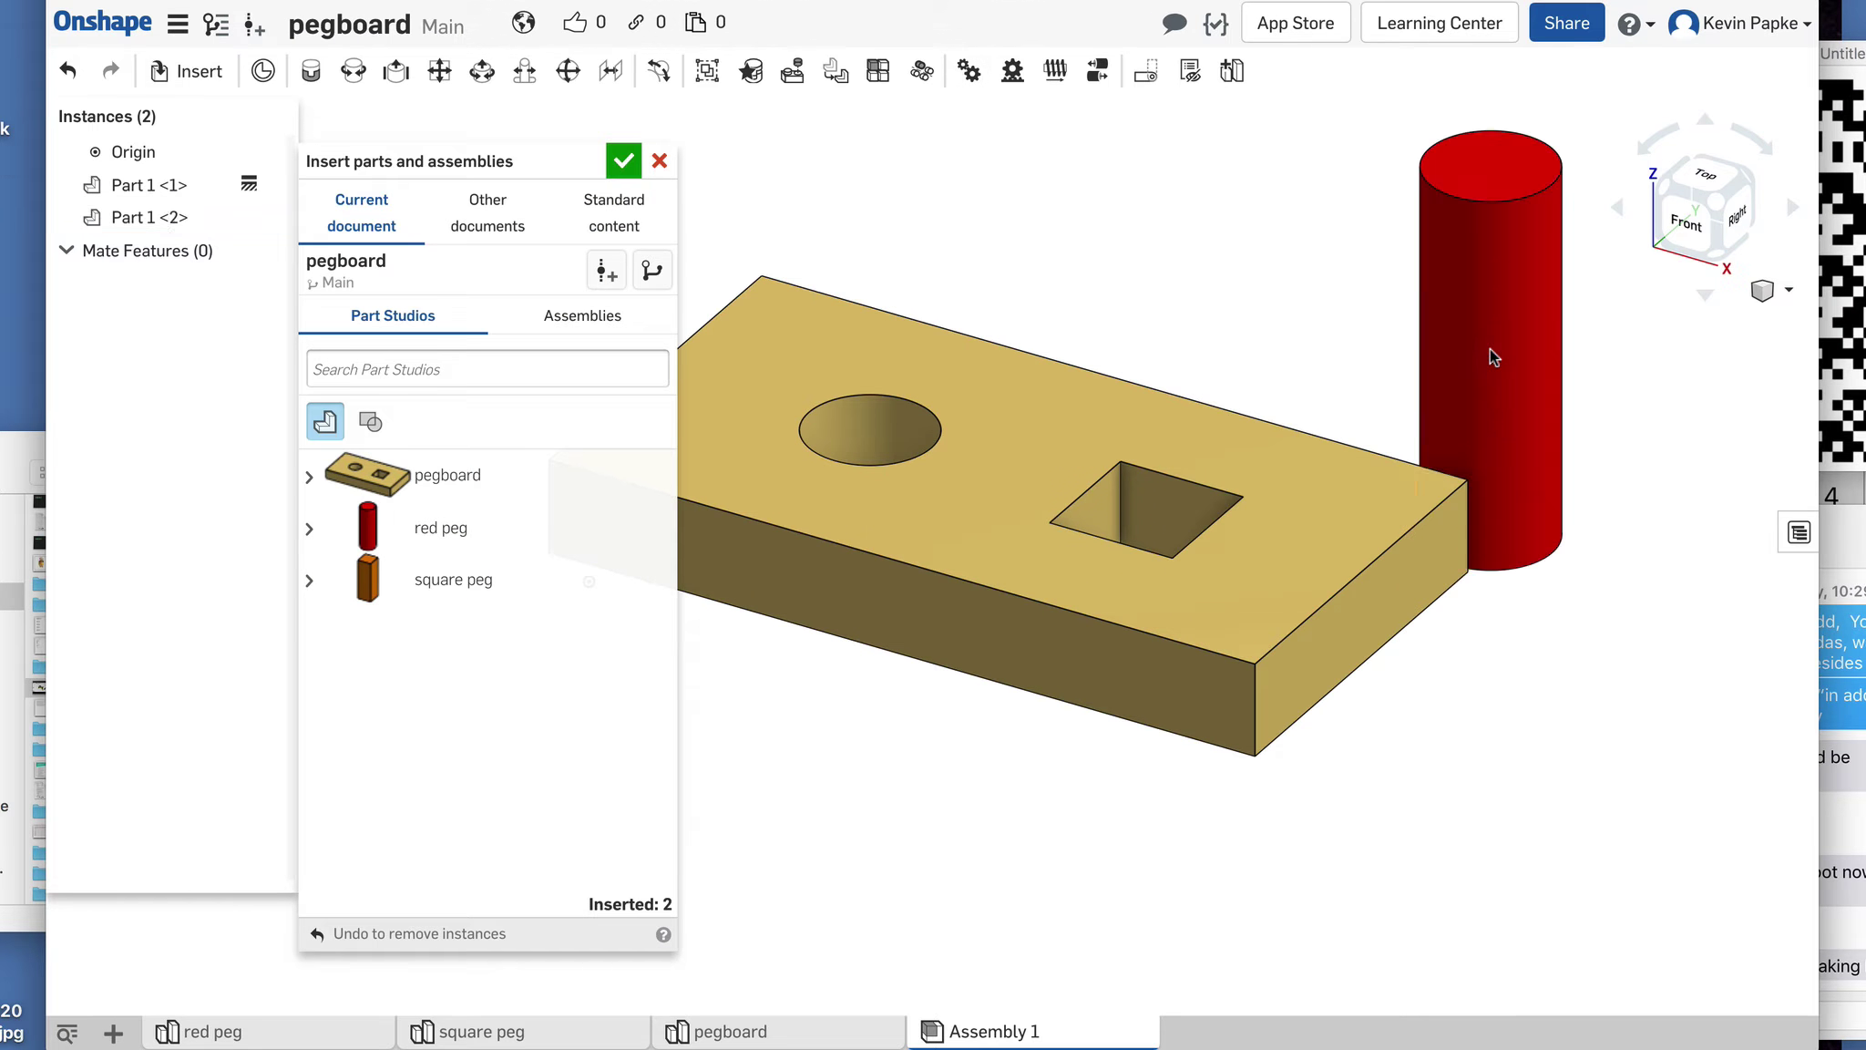
{"action": "left_click", "coordinate": [360, 583]}
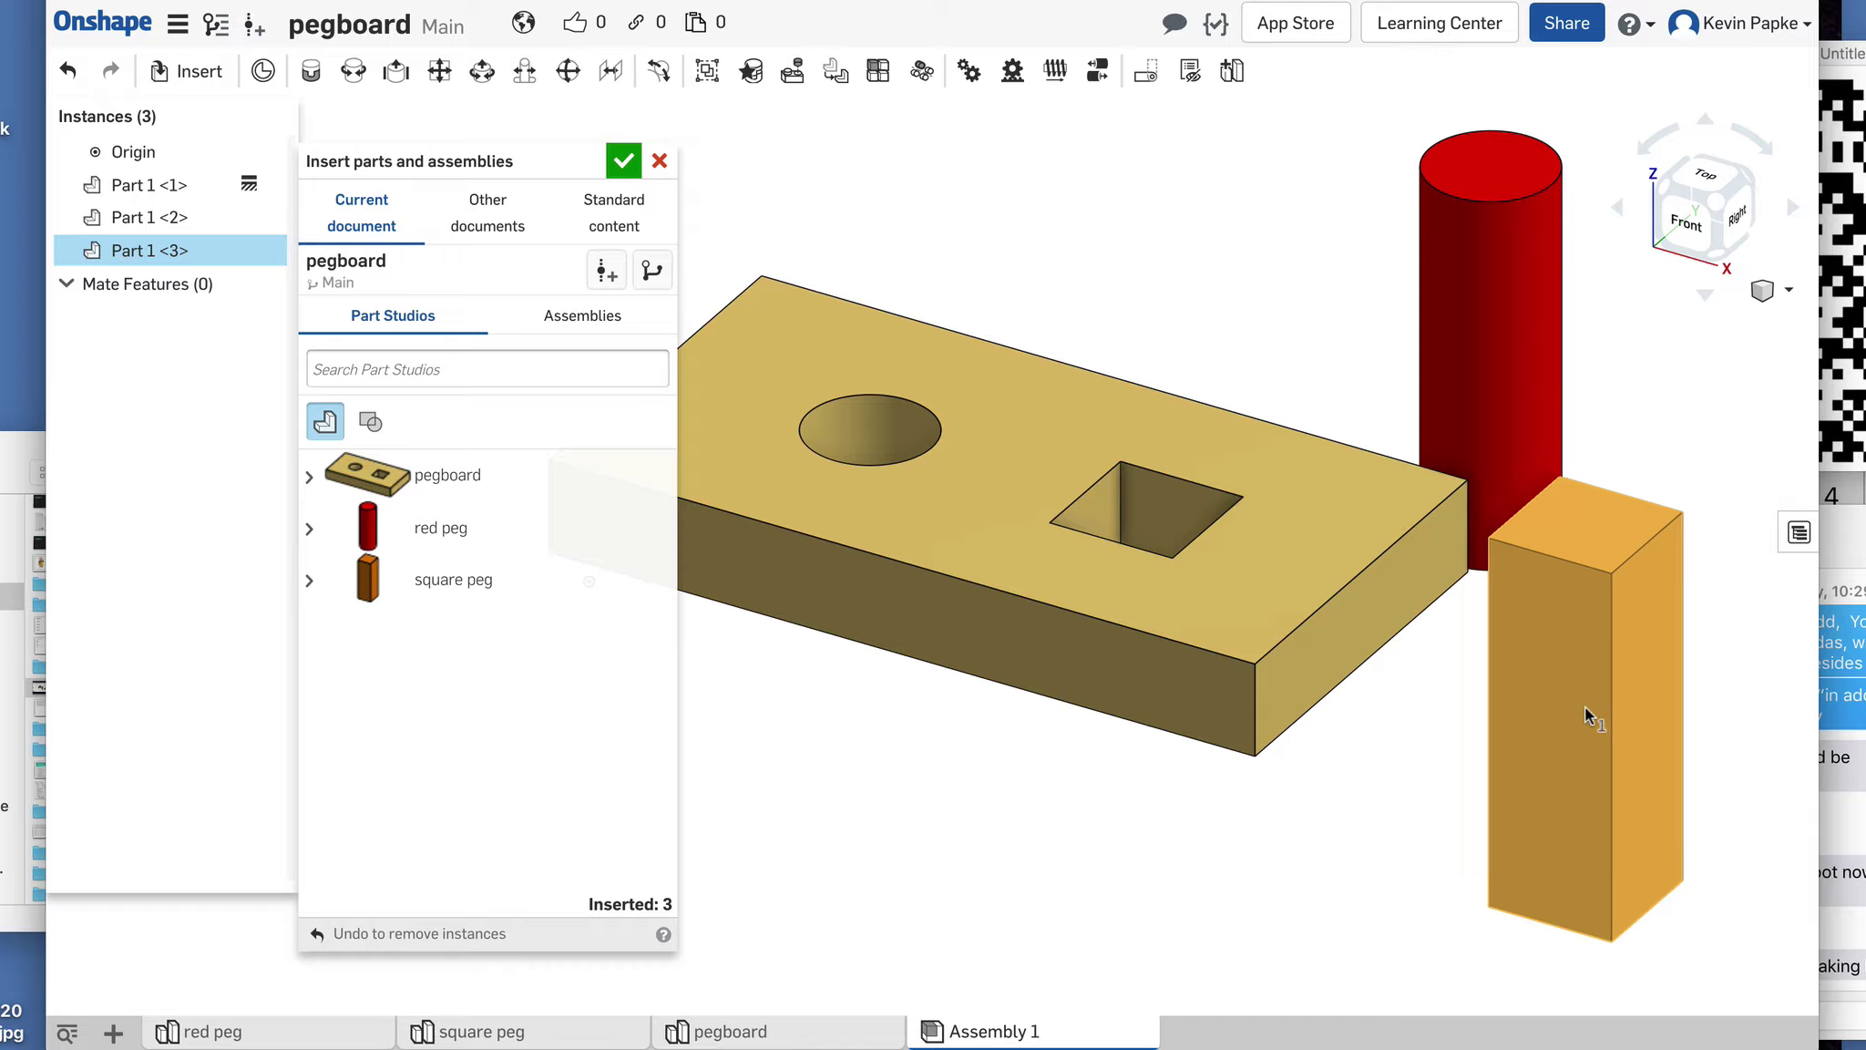
{"action": "left_click", "coordinate": [1589, 702]}
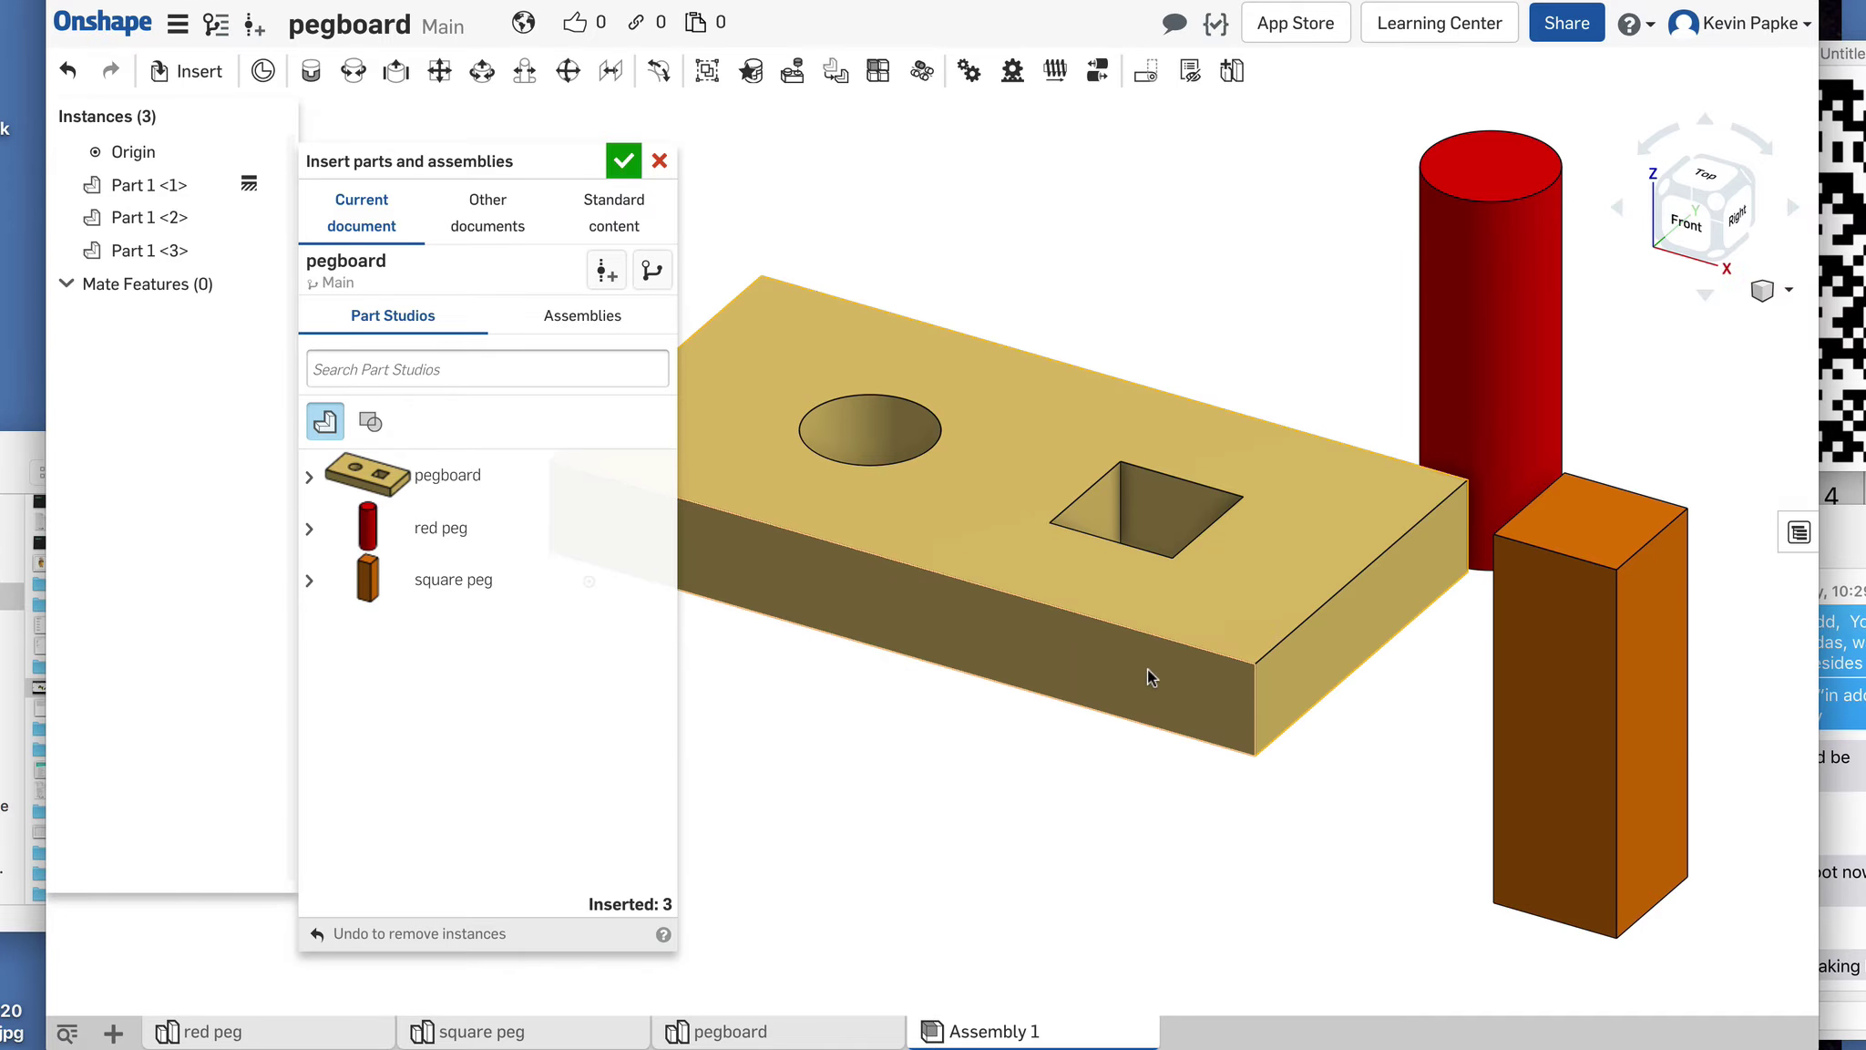
{"action": "left_click", "coordinate": [623, 164]}
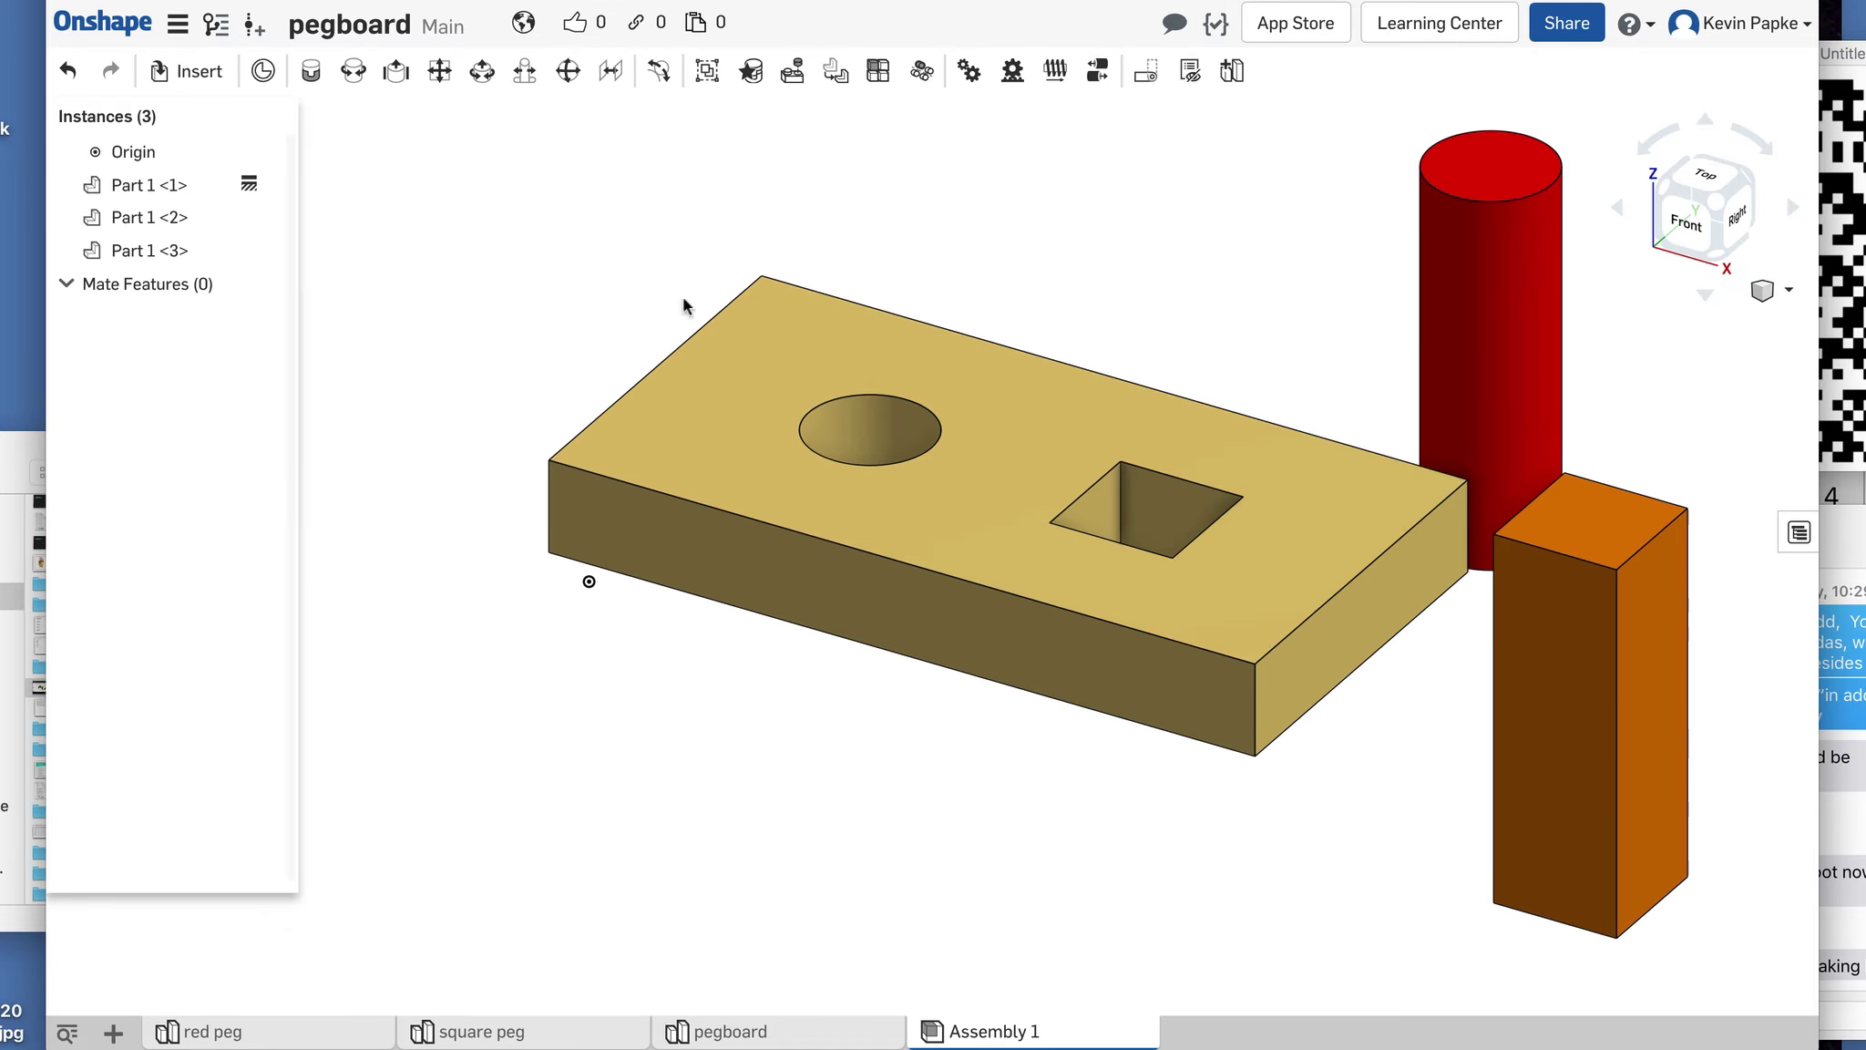
Step: Turn the red peg about 35 degrees, tilt it about 5 degrees, and move it beside the pegboard's left end
{"action": "left_click_drag", "start_coordinate": [1414, 325], "coordinate": [1239, 299]}
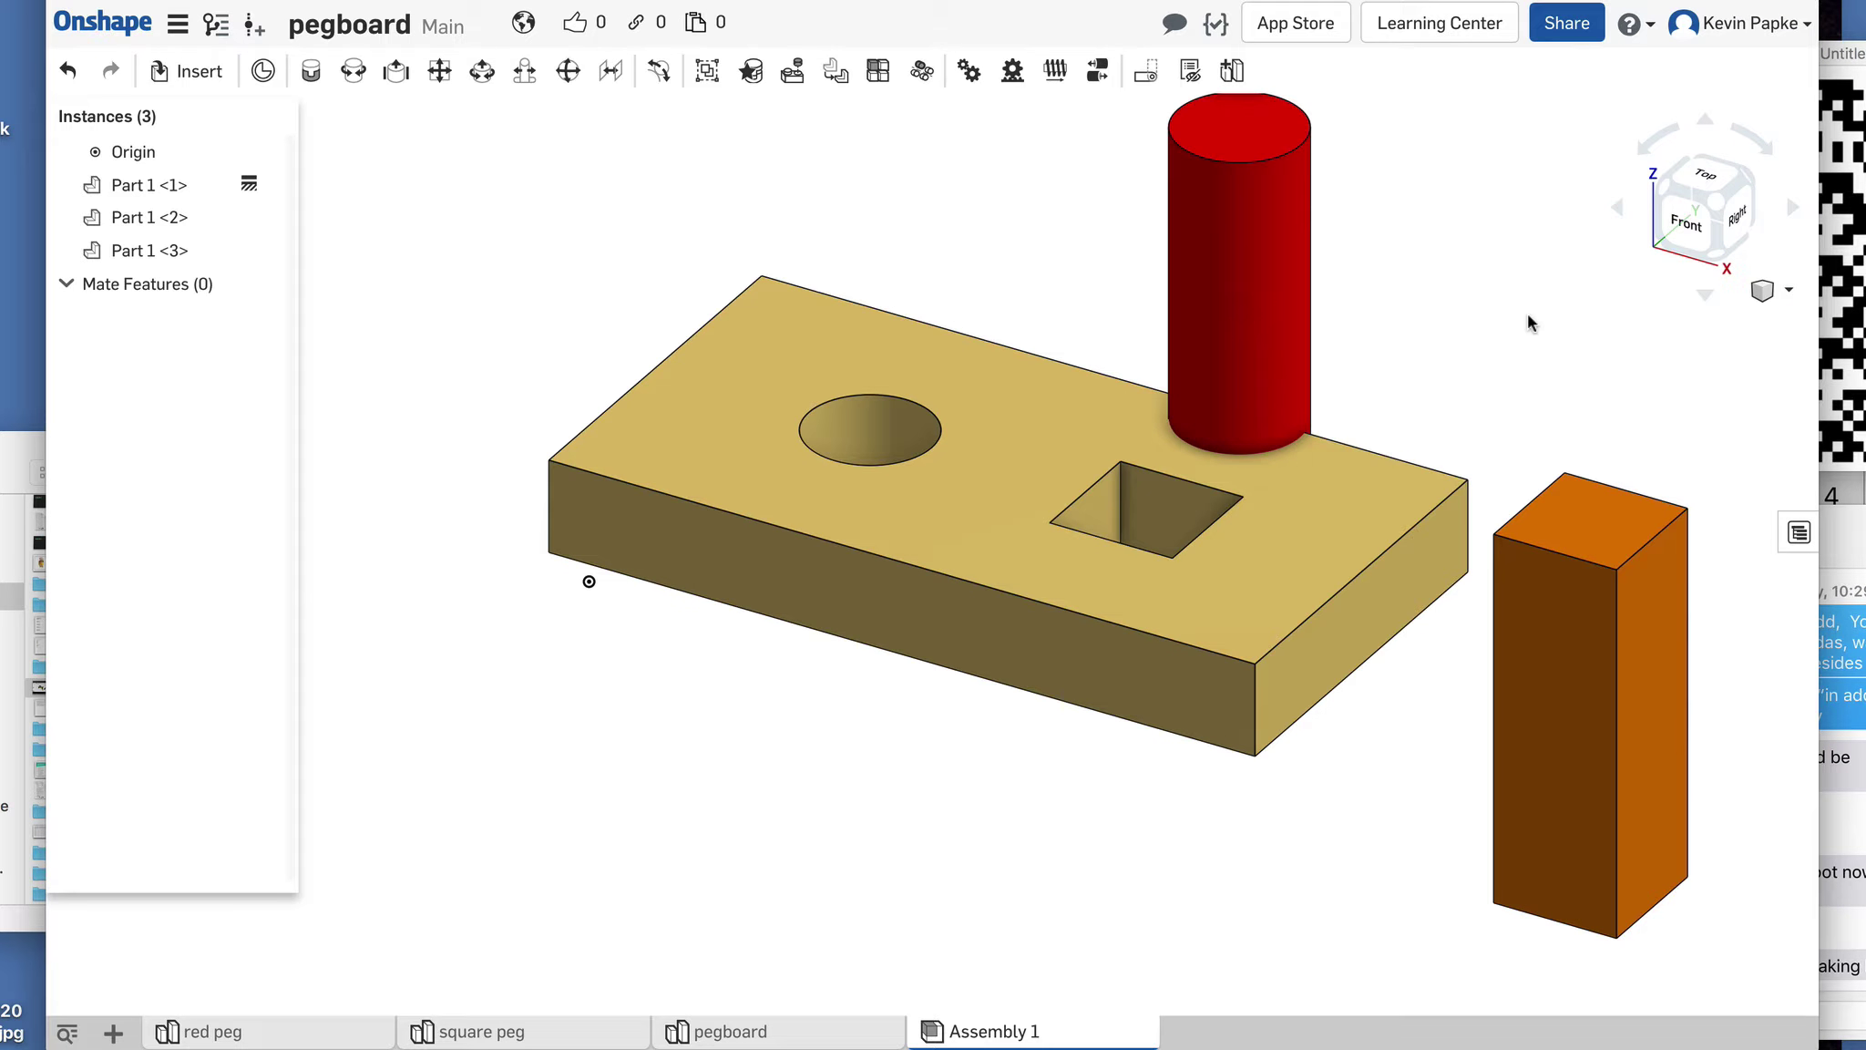
{"action": "left_click", "coordinate": [1249, 276]}
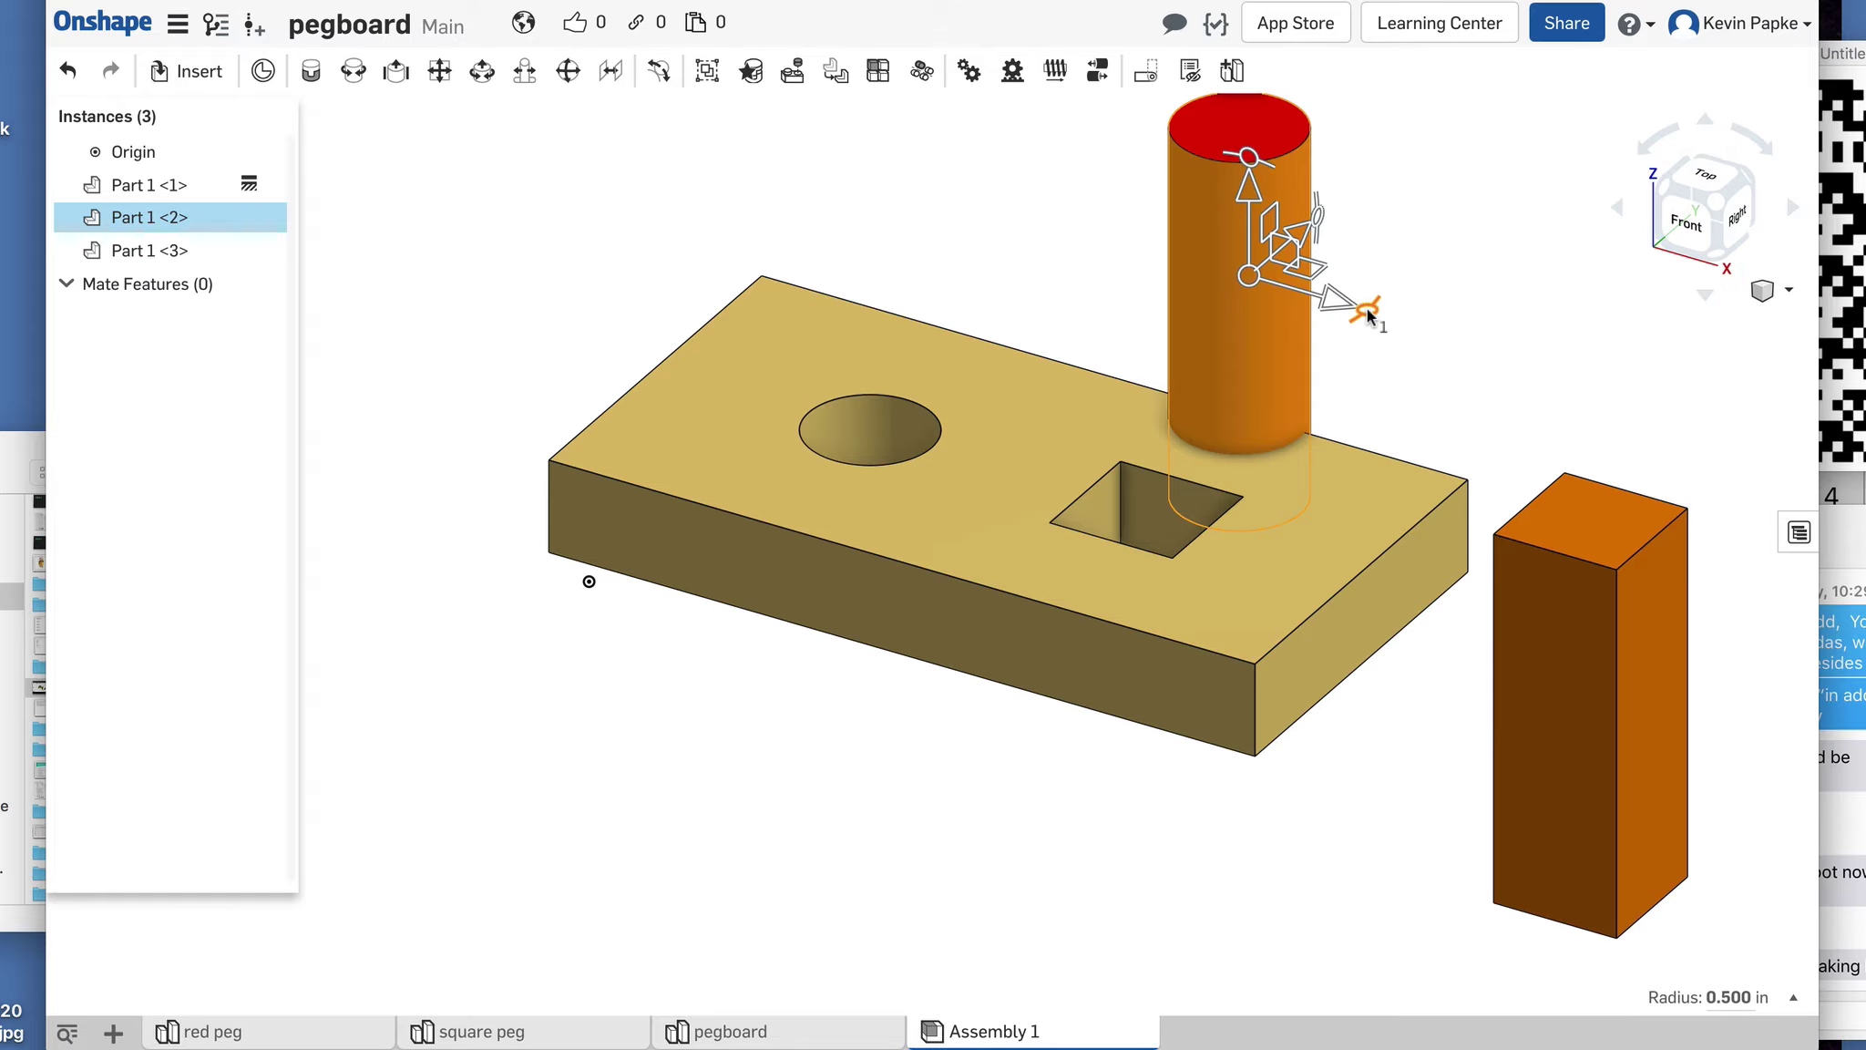
{"action": "left_click_drag", "start_coordinate": [1368, 308], "coordinate": [1284, 305]}
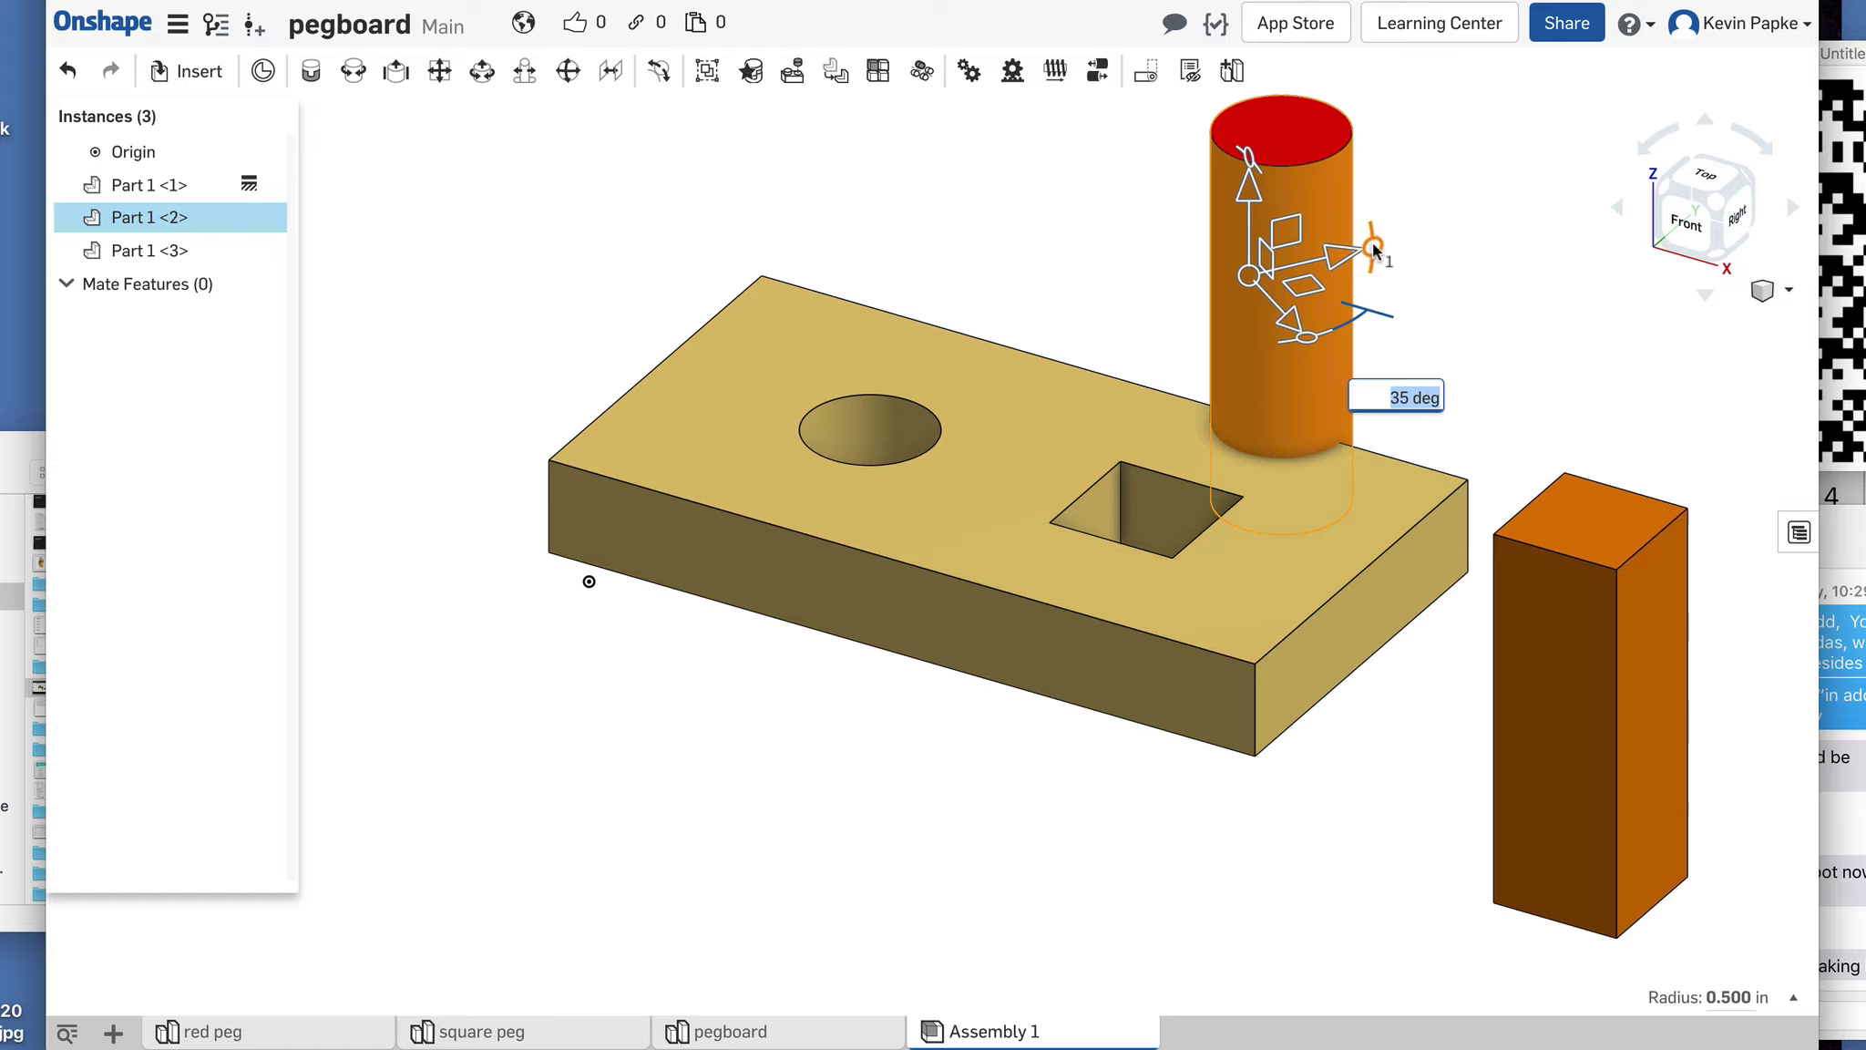
{"action": "left_click_drag", "start_coordinate": [1372, 243], "coordinate": [1230, 118]}
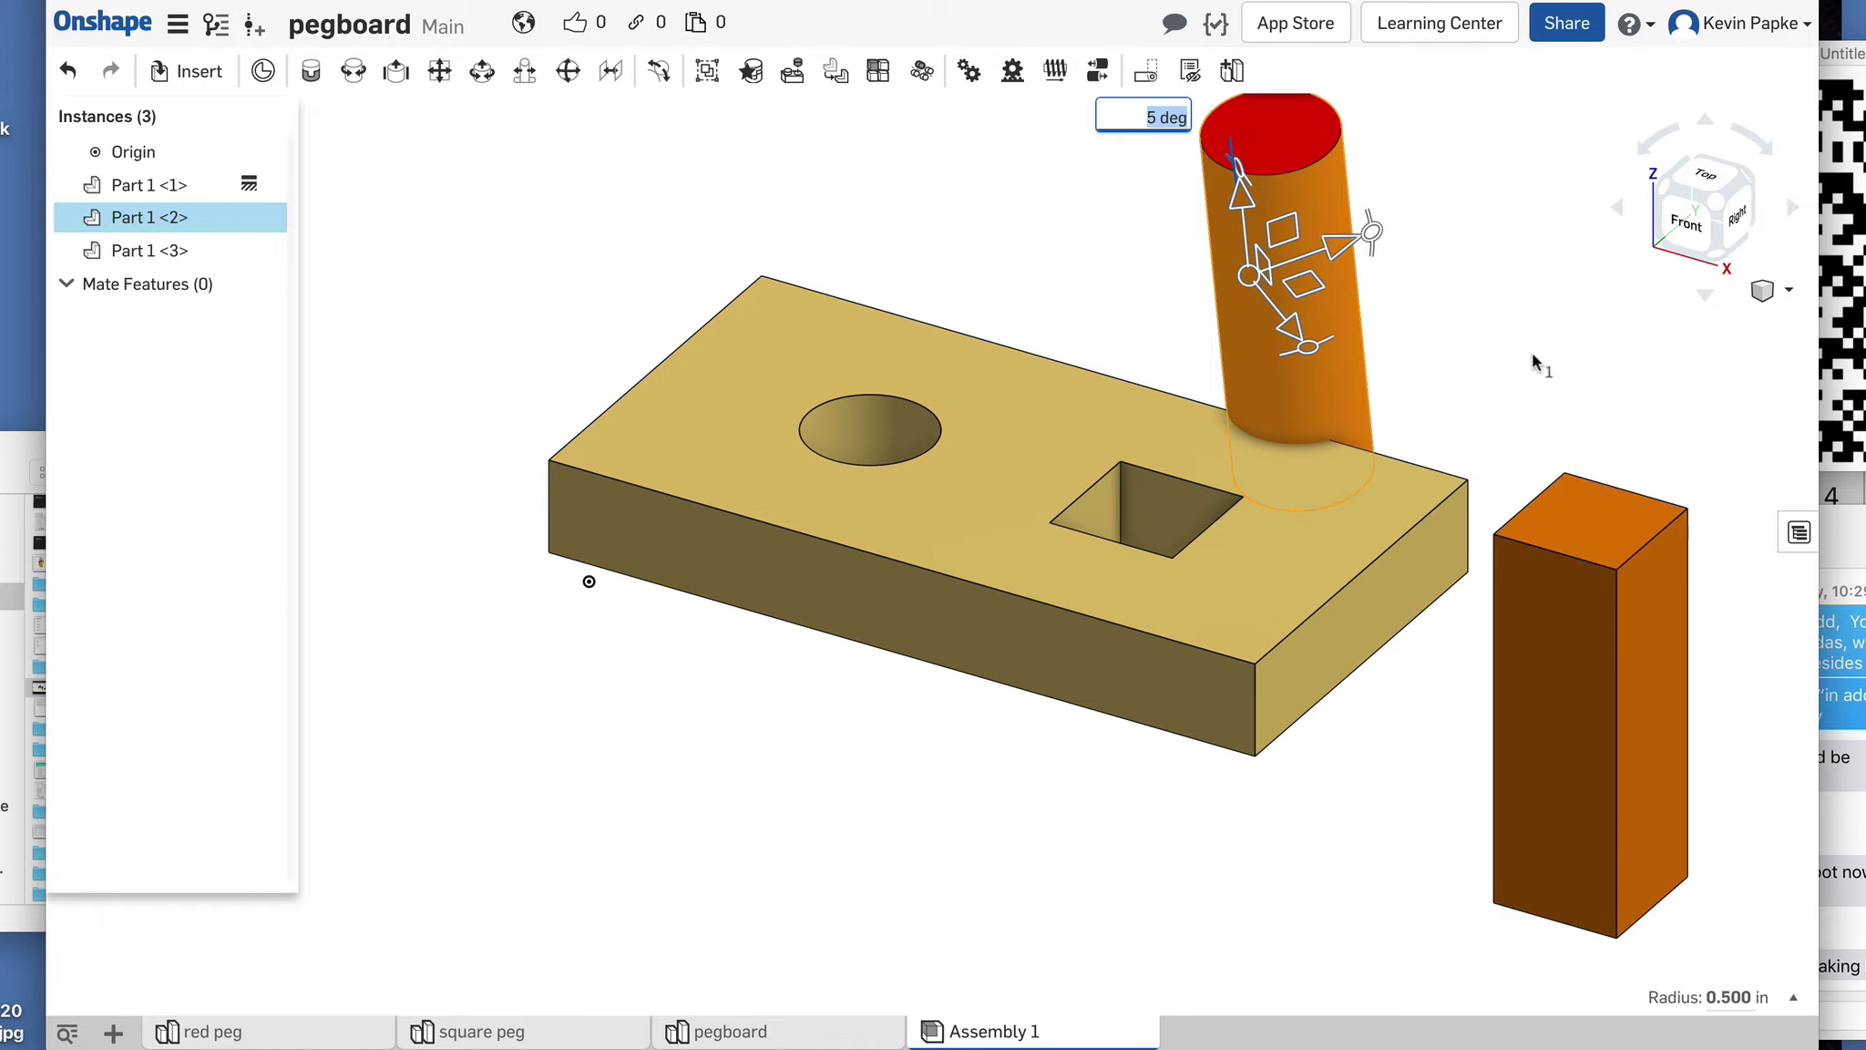
{"action": "left_click", "coordinate": [1475, 323]}
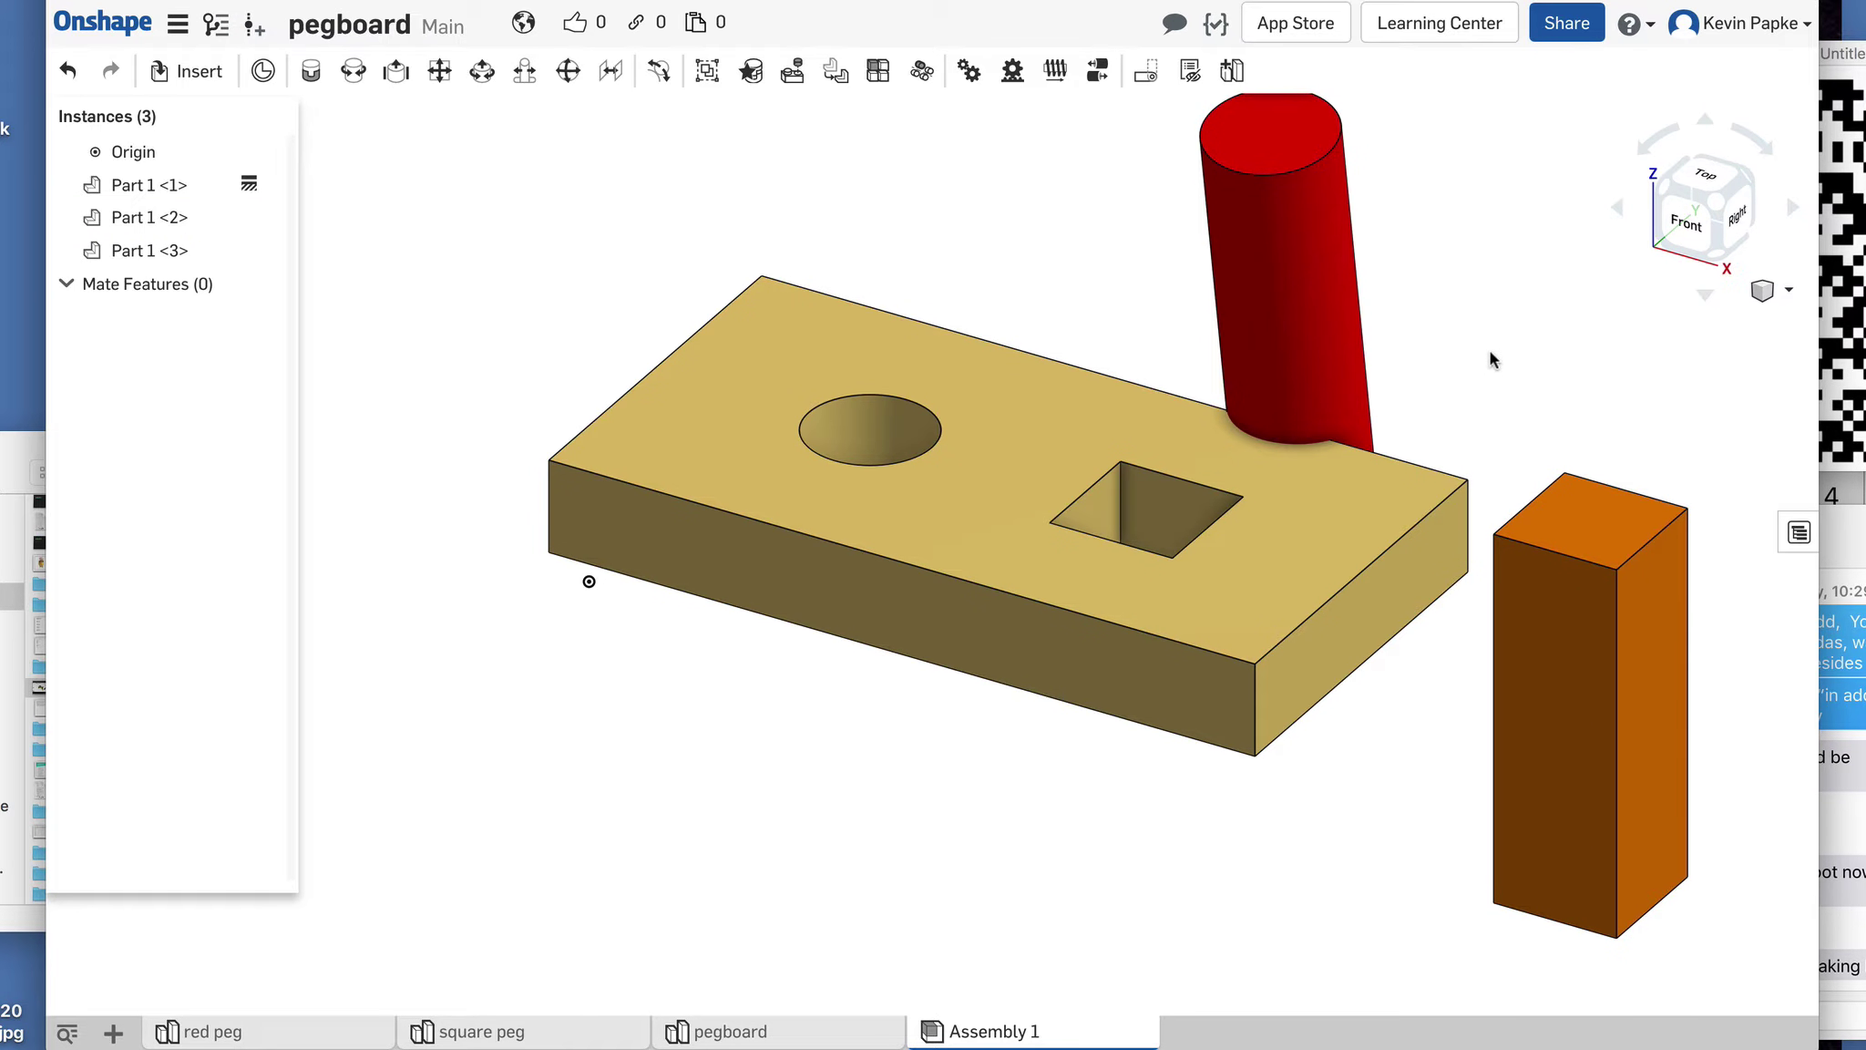
{"action": "left_click", "coordinate": [1237, 297]}
{"action": "mouse_move", "coordinate": [1232, 296]}
{"action": "left_mouse_down"}
{"action": "mouse_move", "coordinate": [1003, 277]}
{"action": "mouse_move", "coordinate": [510, 319]}
{"action": "left_mouse_up"}
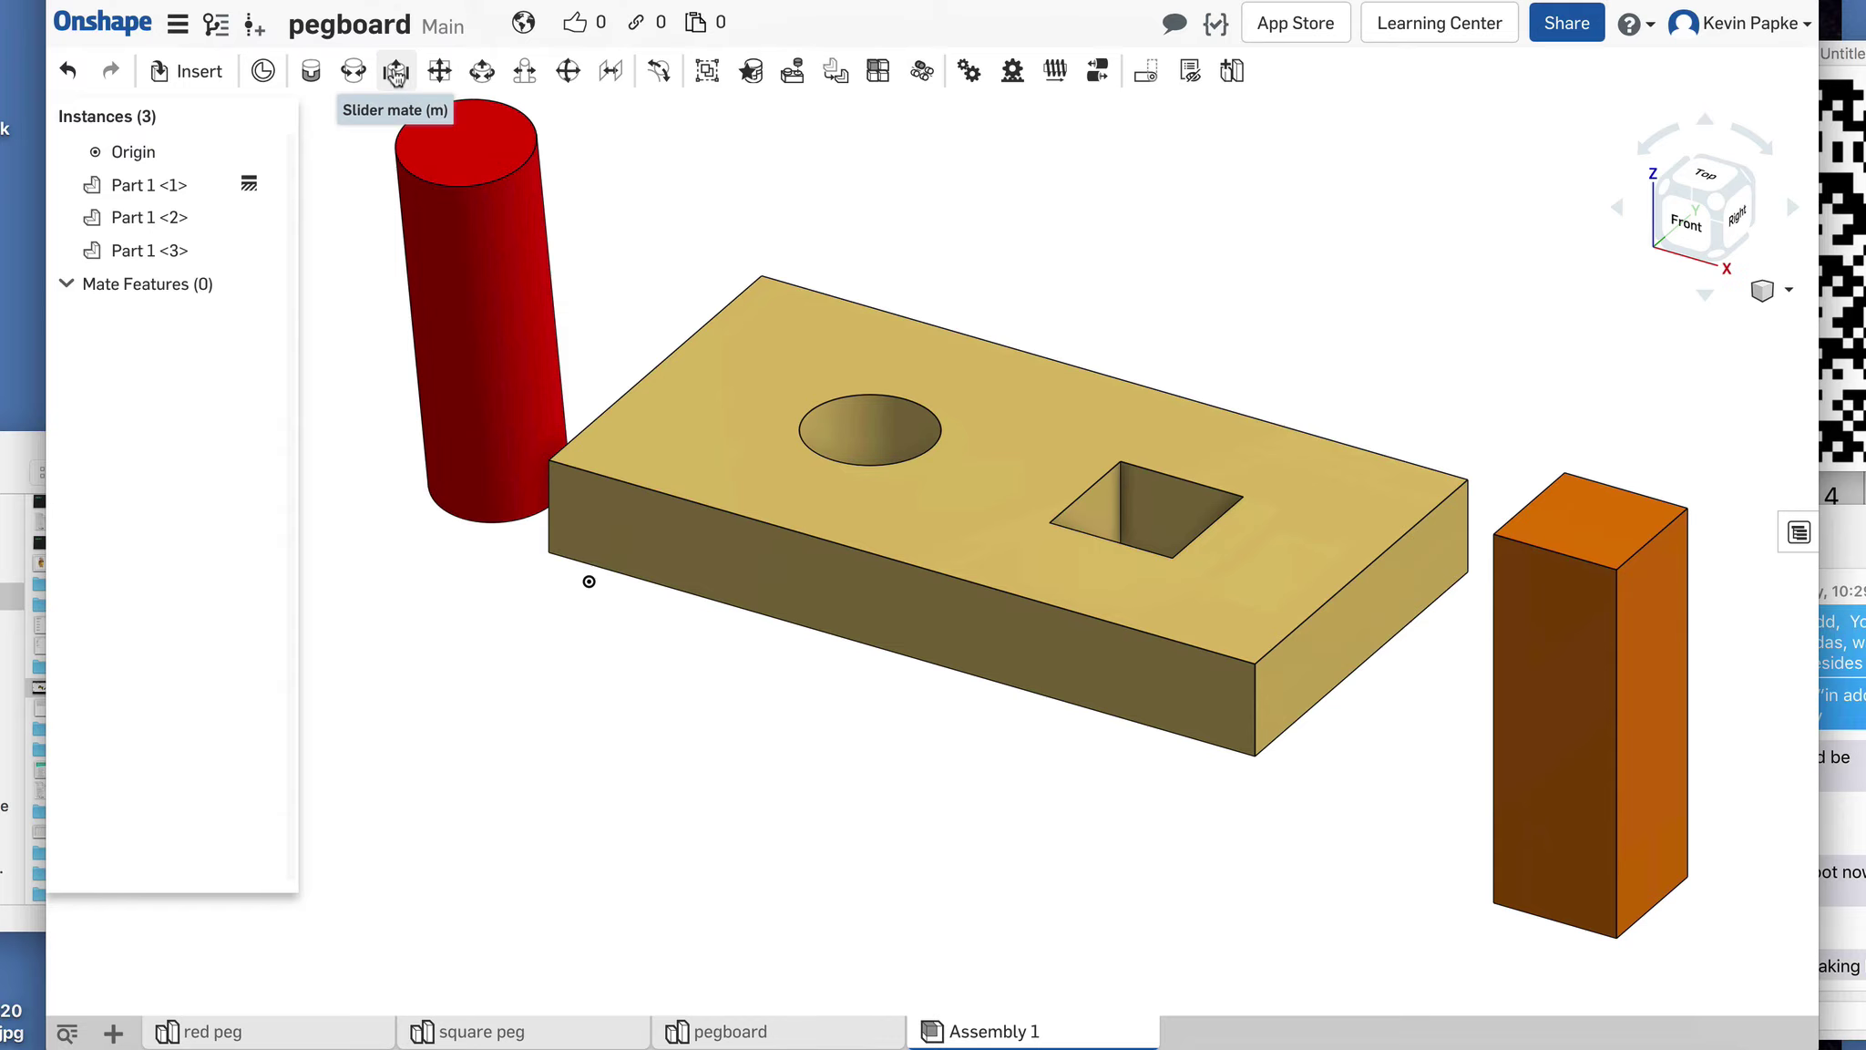
Step: Add a Slider mate between the red peg's mid-length axis point and the round hole's centre, and slide the peg further down through the hole
{"action": "left_click", "coordinate": [395, 73]}
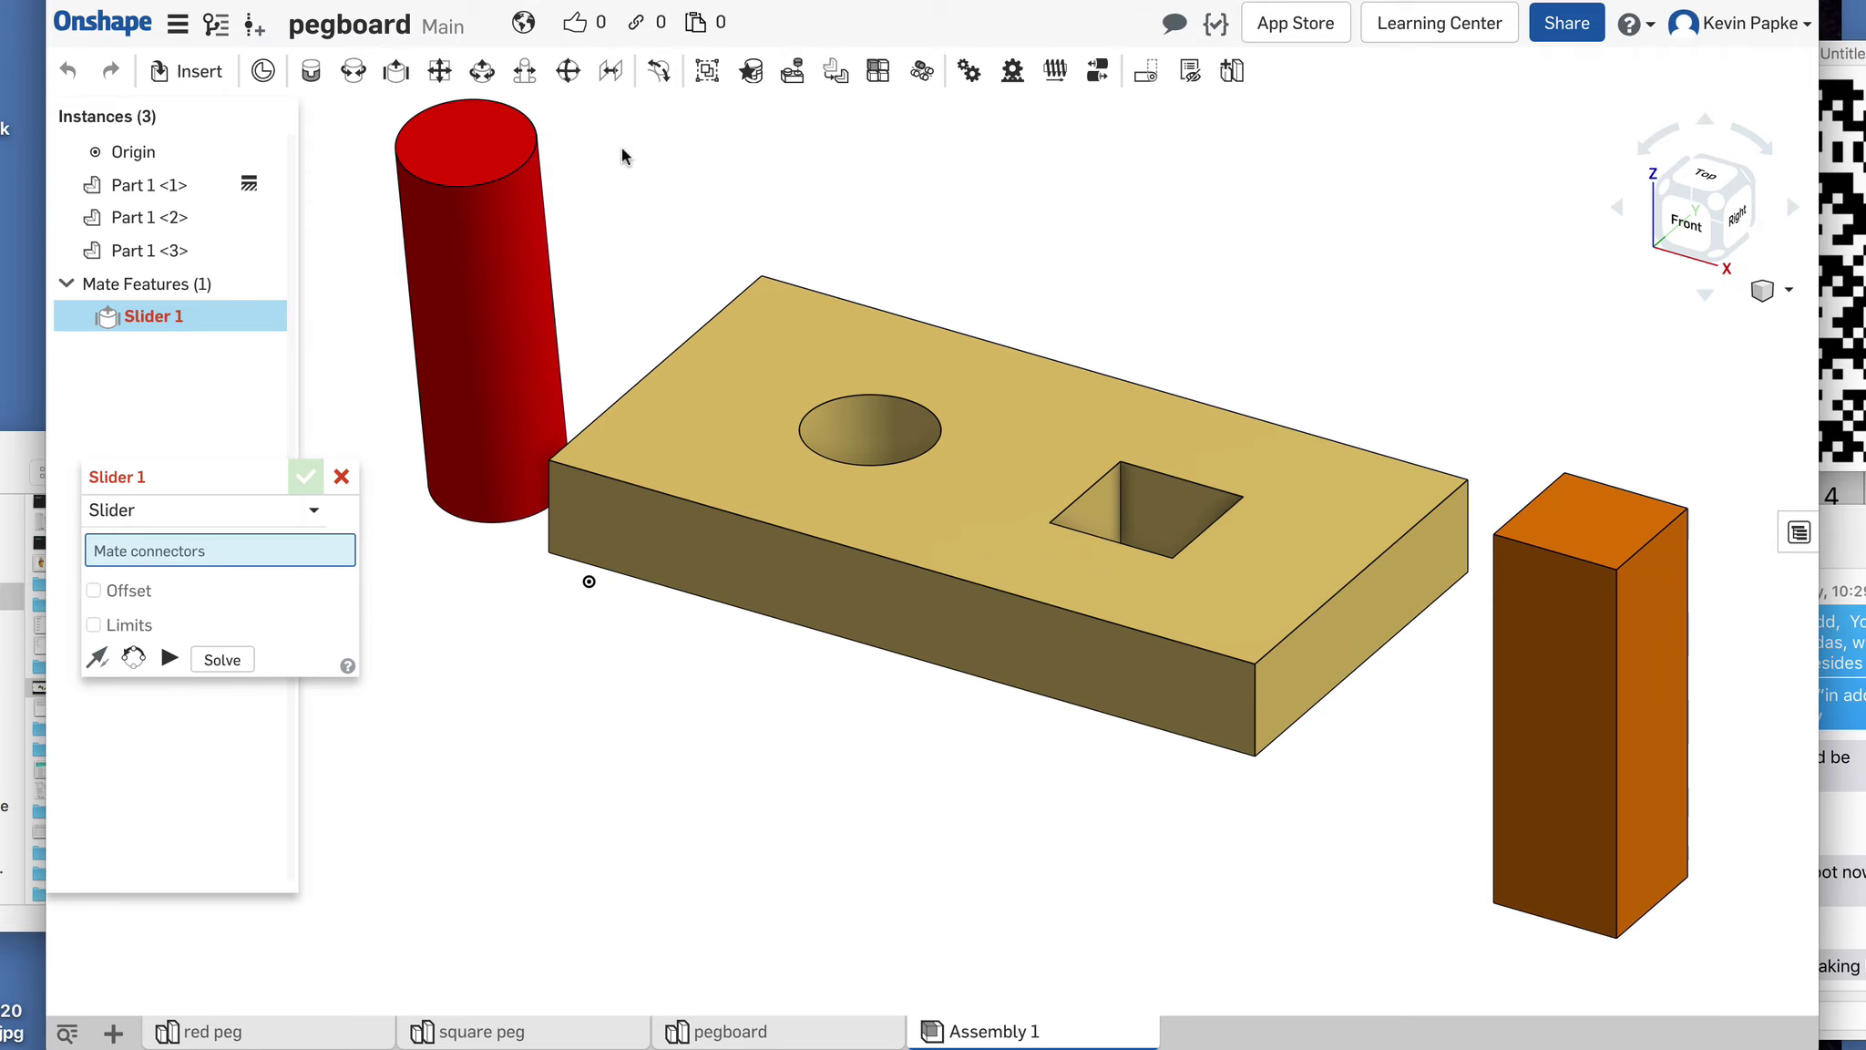
{"action": "left_click", "coordinate": [482, 319]}
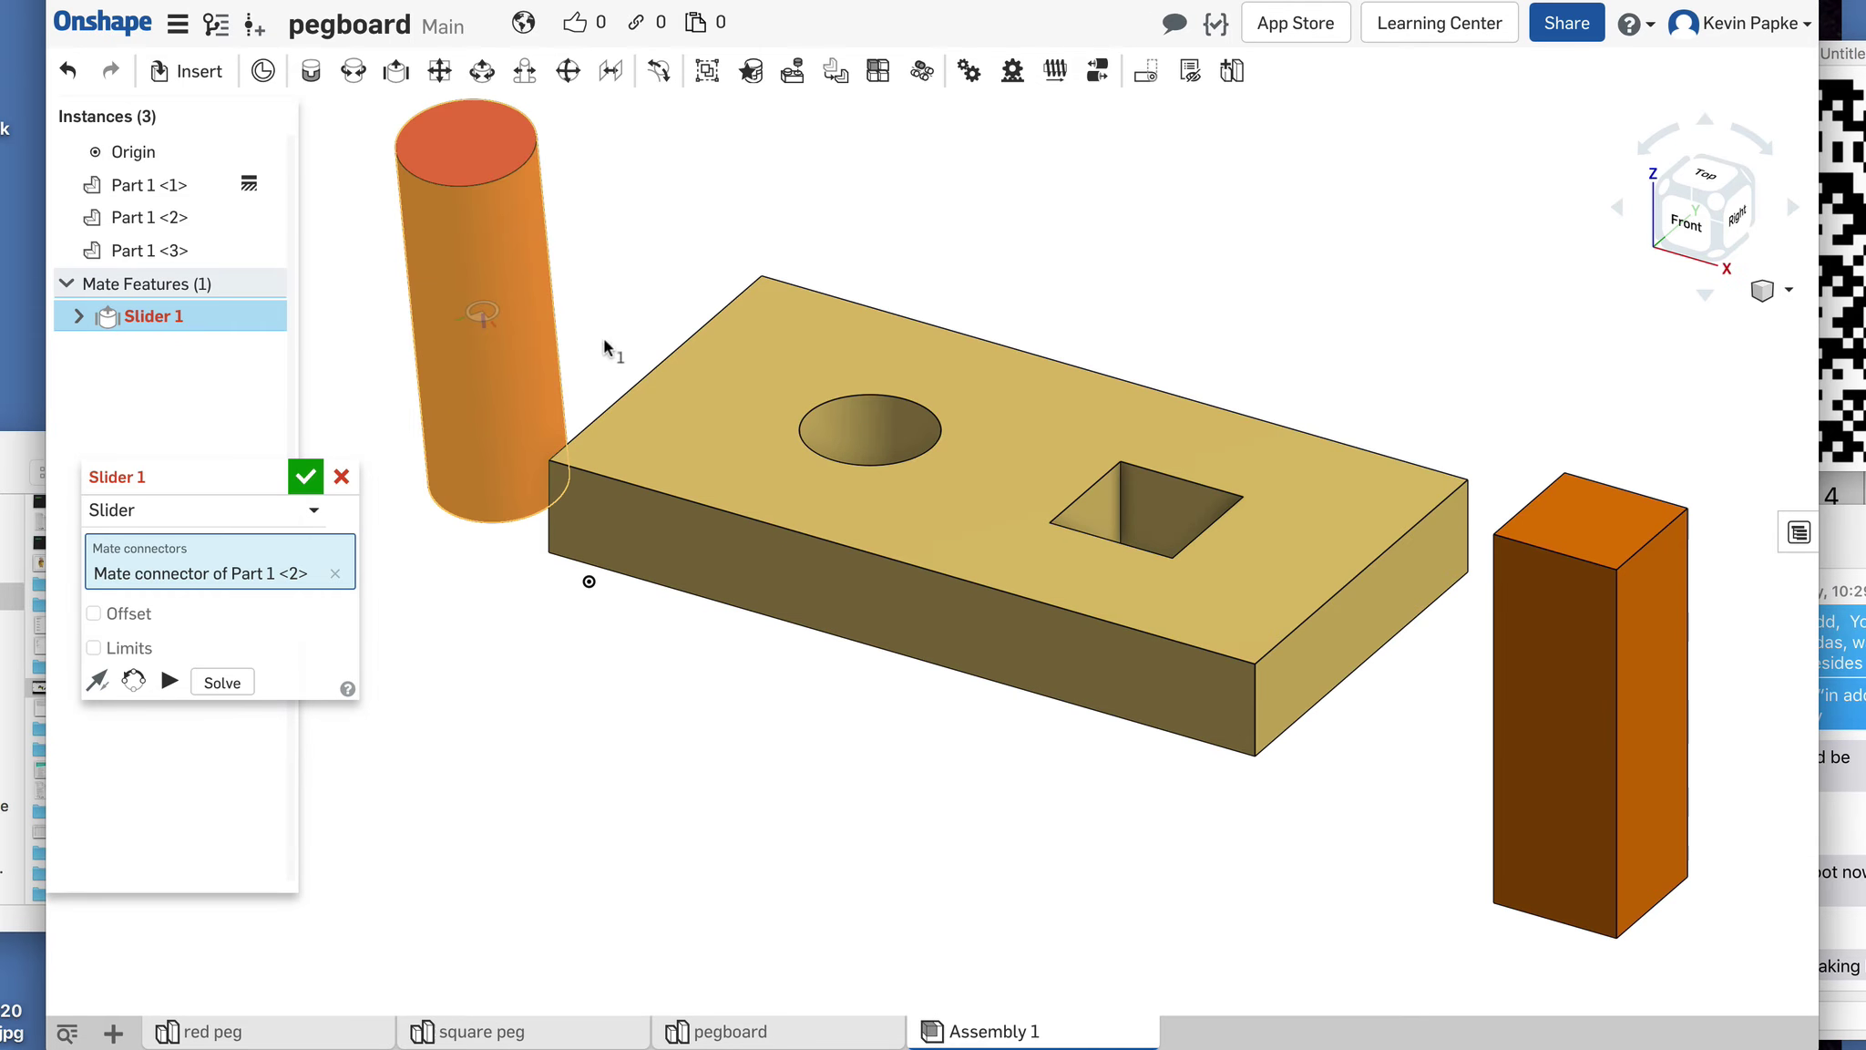
{"action": "left_click", "coordinate": [865, 432]}
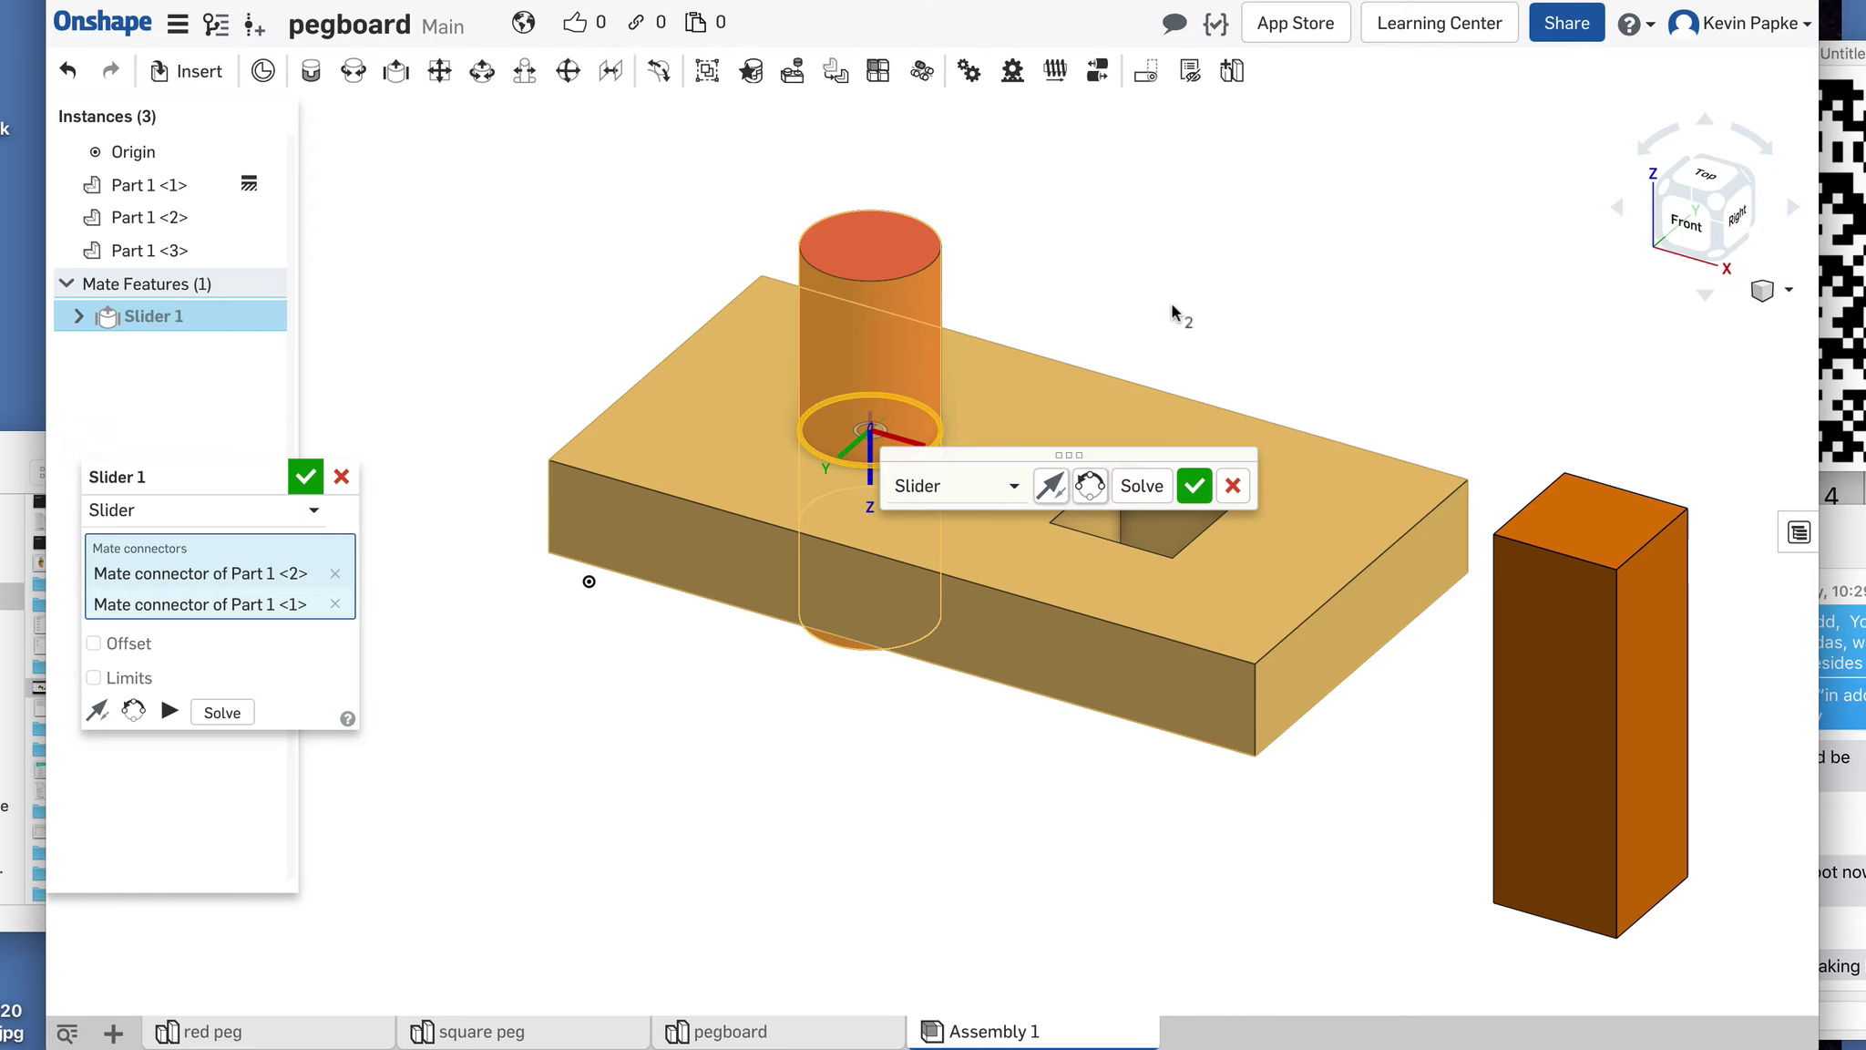
{"action": "left_click", "coordinate": [1194, 488]}
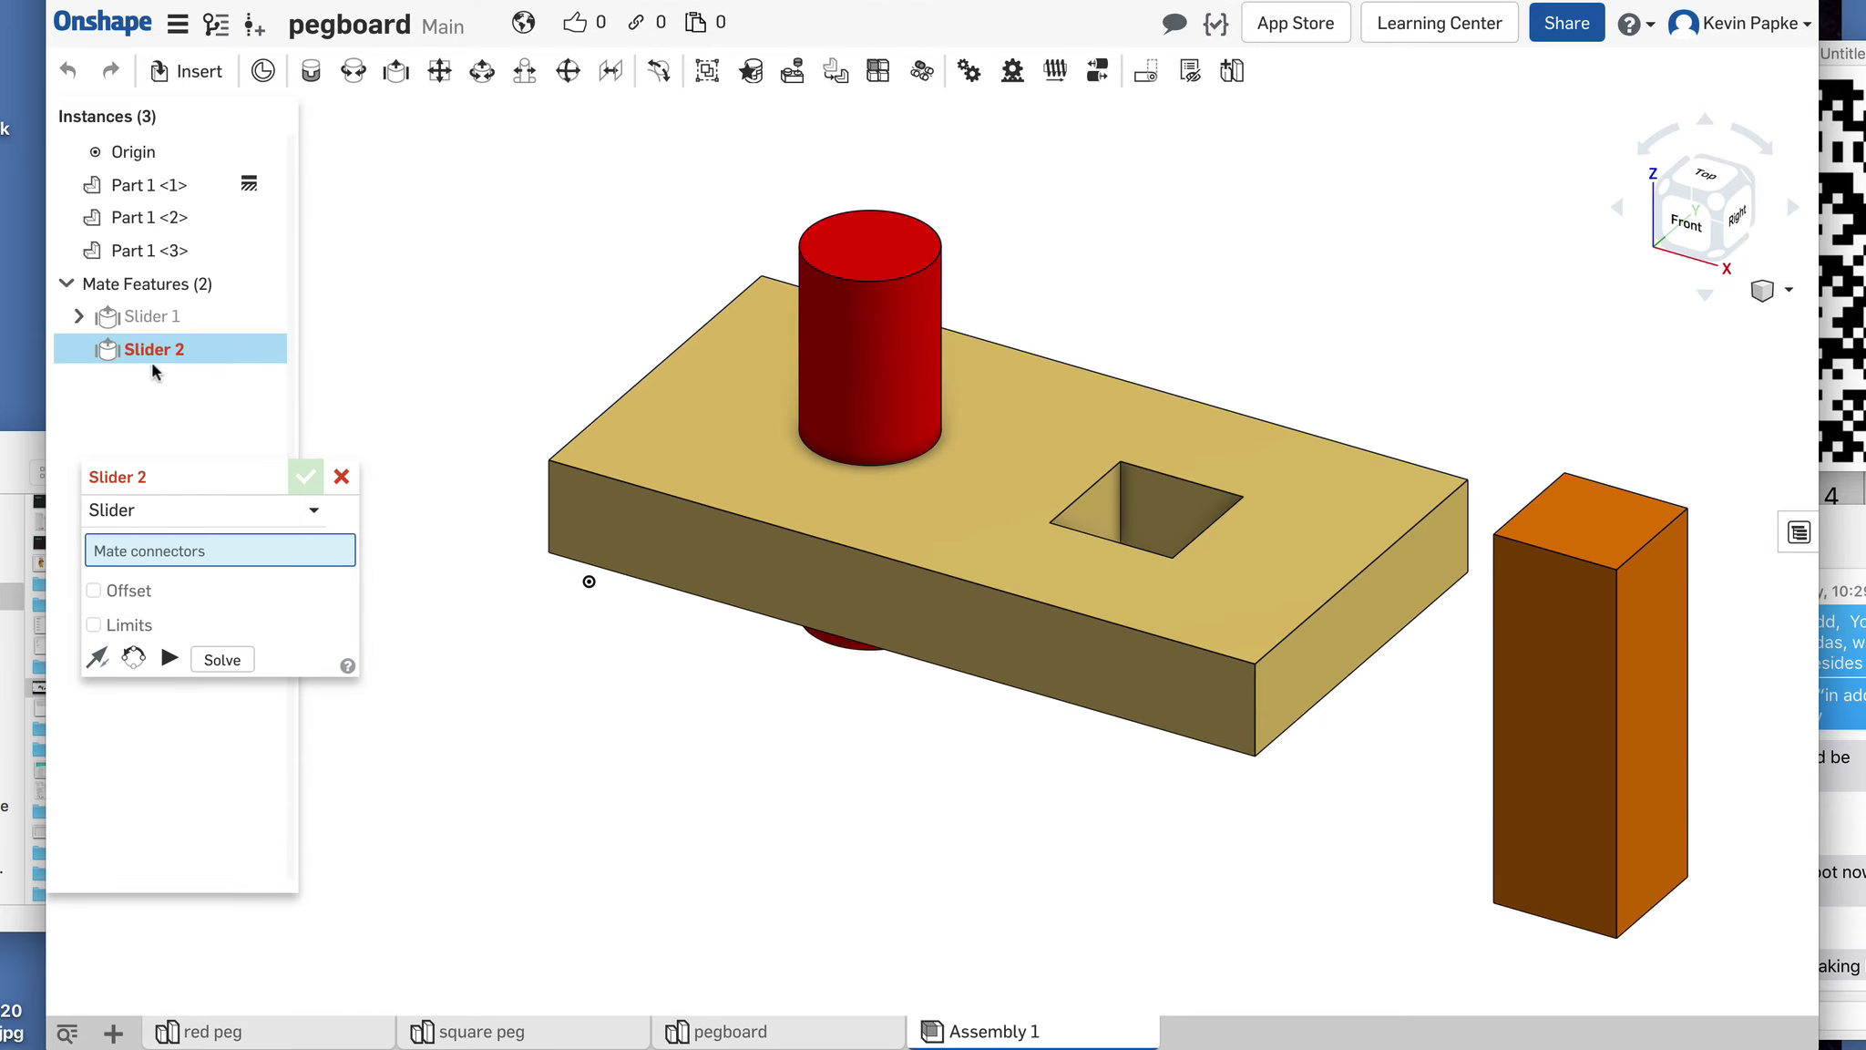
{"action": "left_click", "coordinate": [341, 480]}
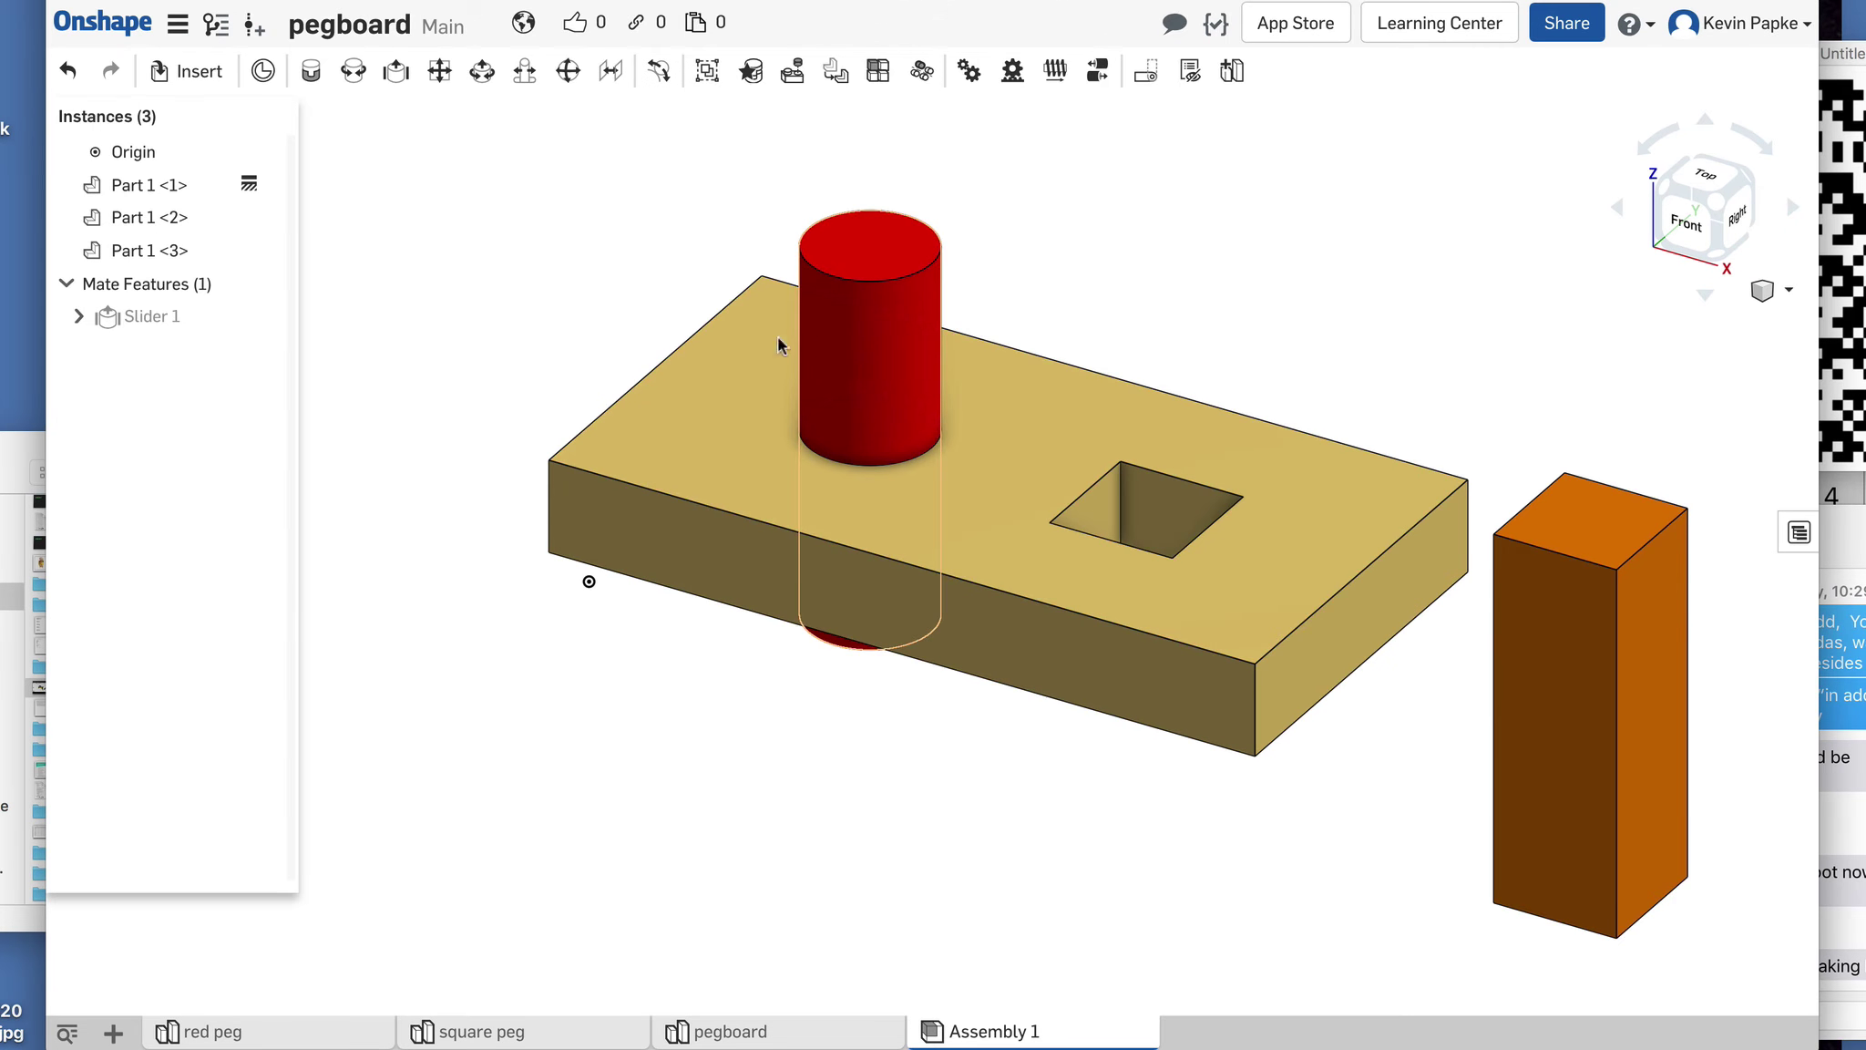
{"action": "left_click", "coordinate": [806, 369]}
{"action": "left_click_drag", "start_coordinate": [805, 367], "coordinate": [872, 414]}
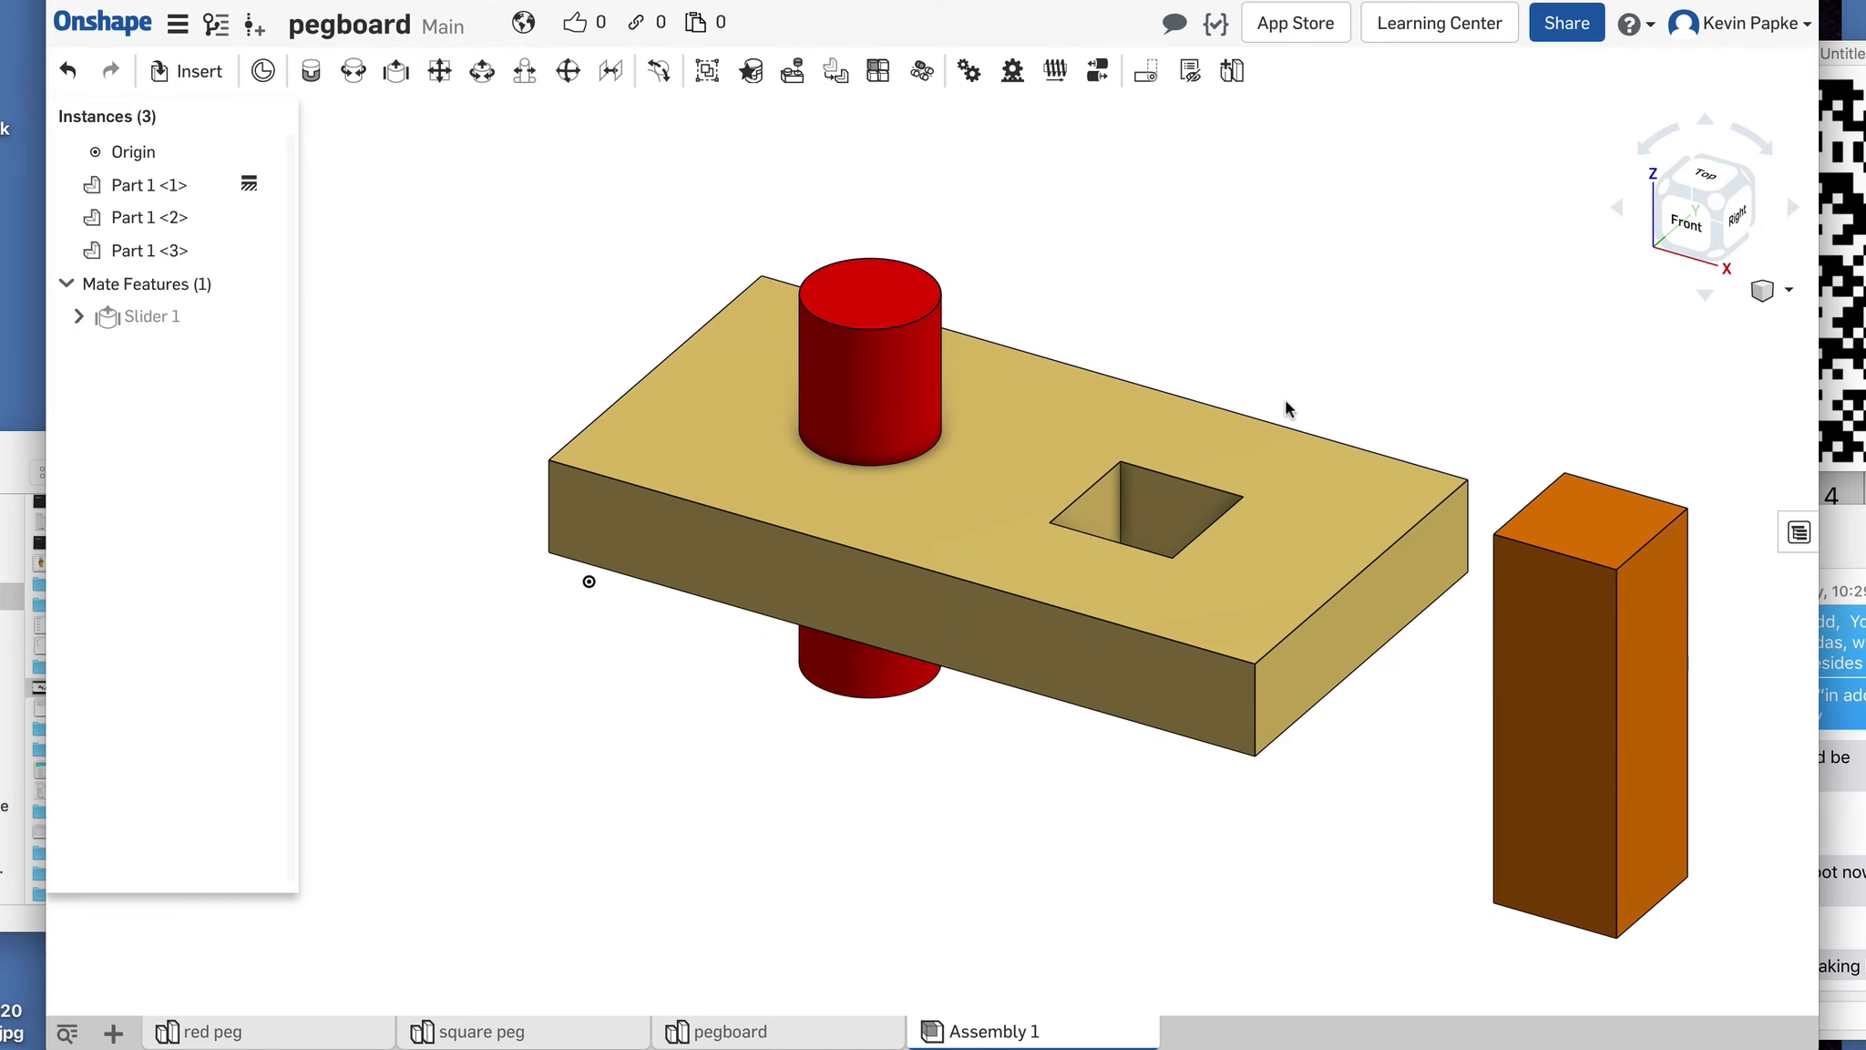
Step: Move the square peg up beside the pegboard's right end and inspect the square hole's inner walls
{"action": "left_click_drag", "start_coordinate": [1572, 666], "coordinate": [1419, 311]}
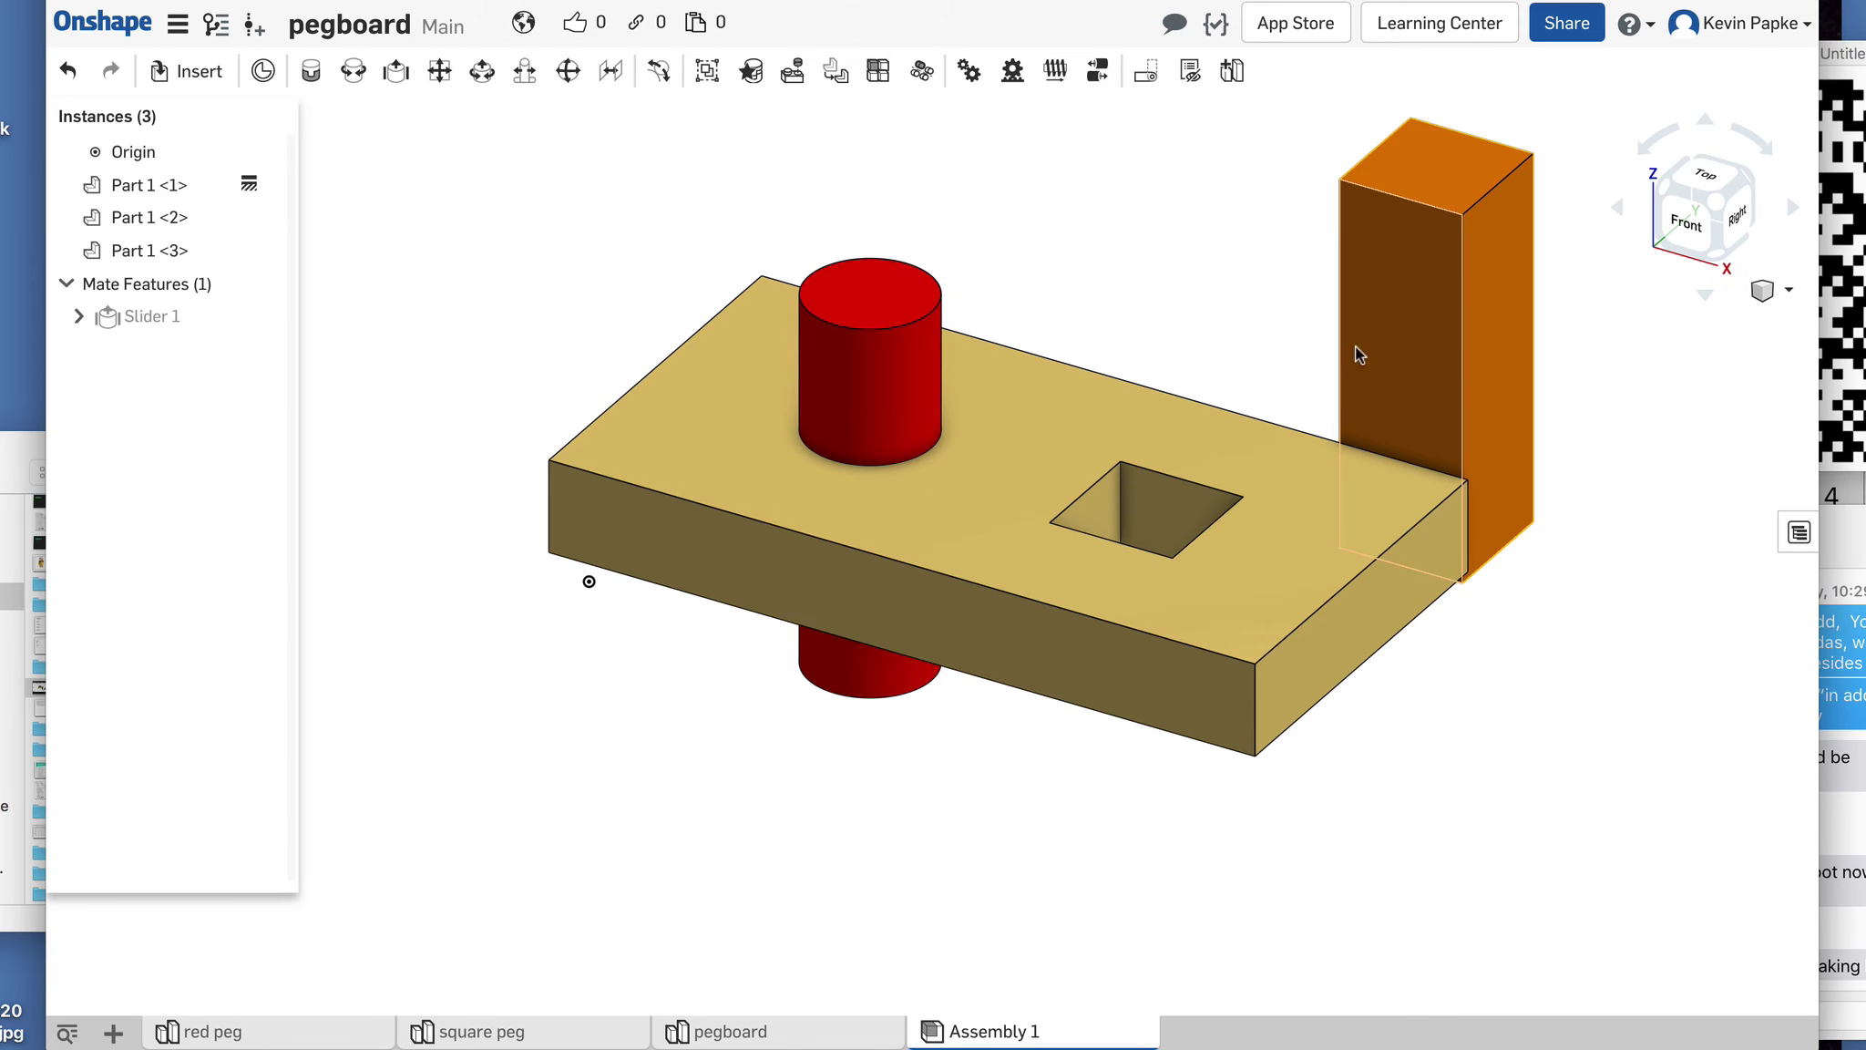
{"action": "right_click_drag", "start_coordinate": [1233, 556], "coordinate": [1471, 715]}
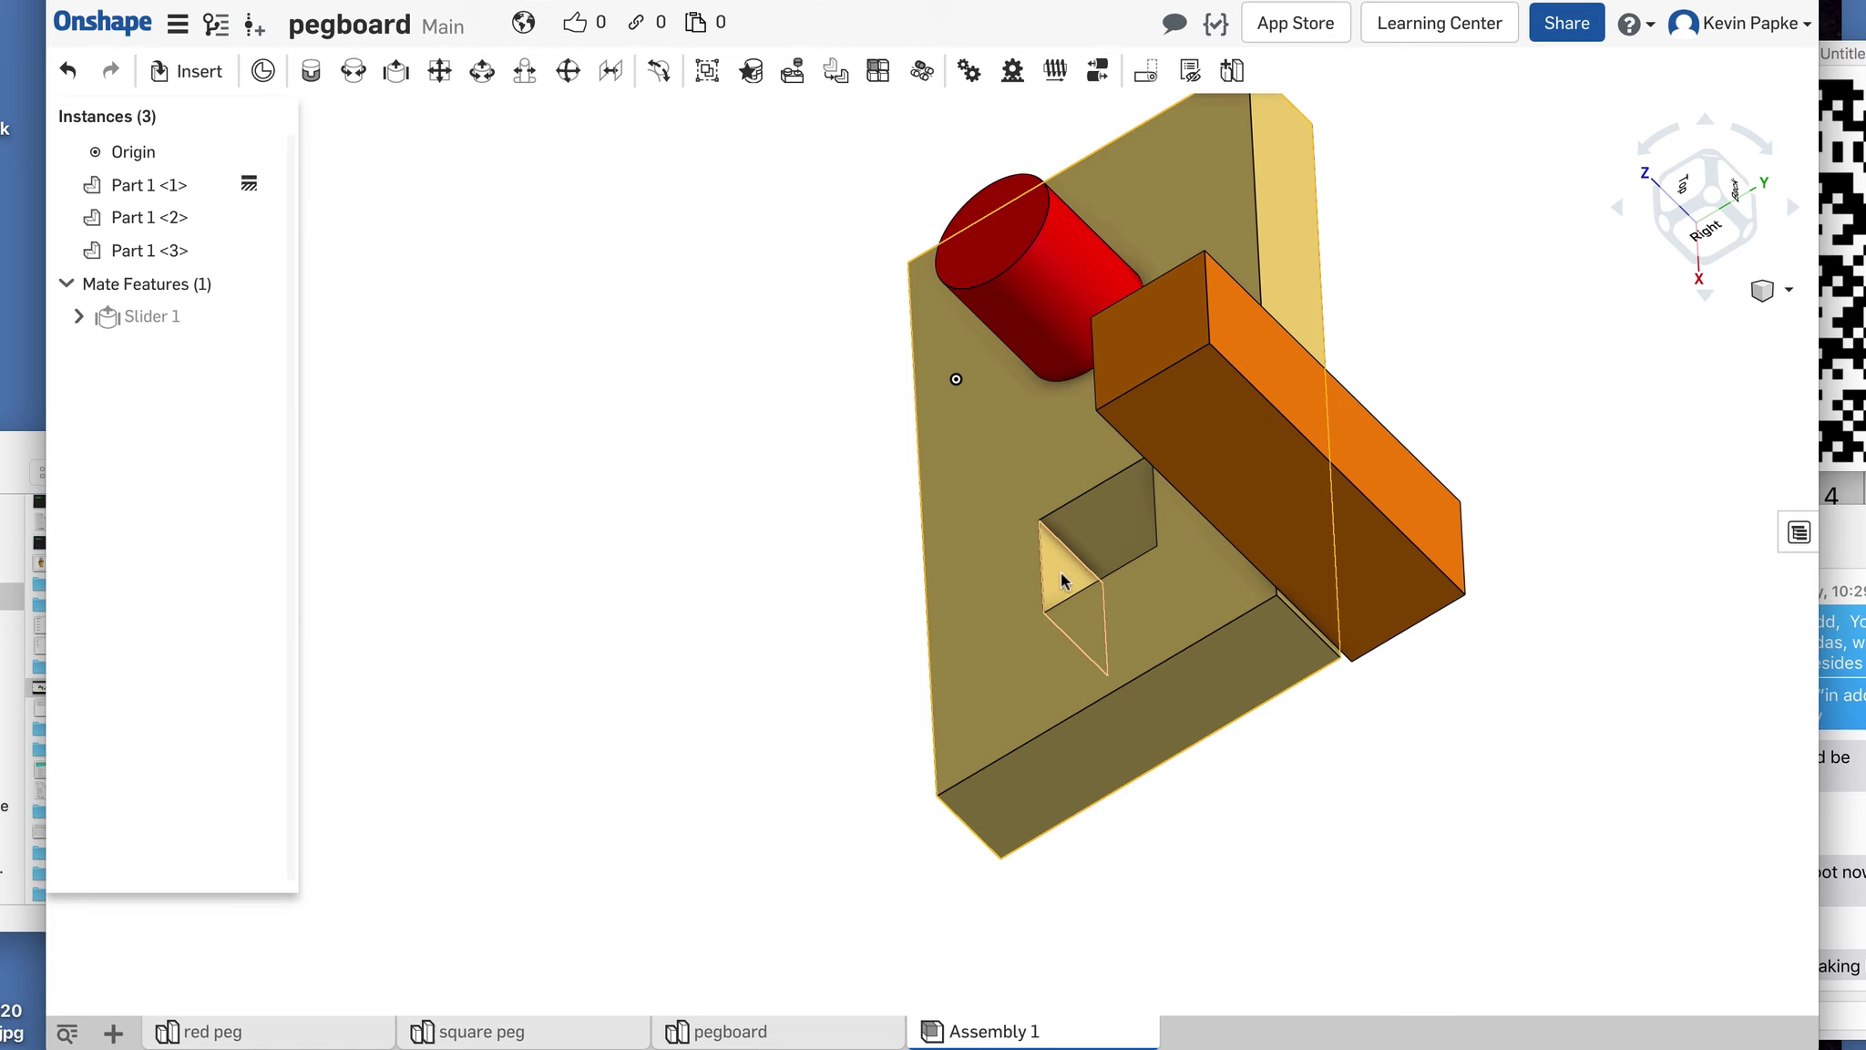
{"action": "right_click_drag", "start_coordinate": [1062, 569], "coordinate": [1407, 656]}
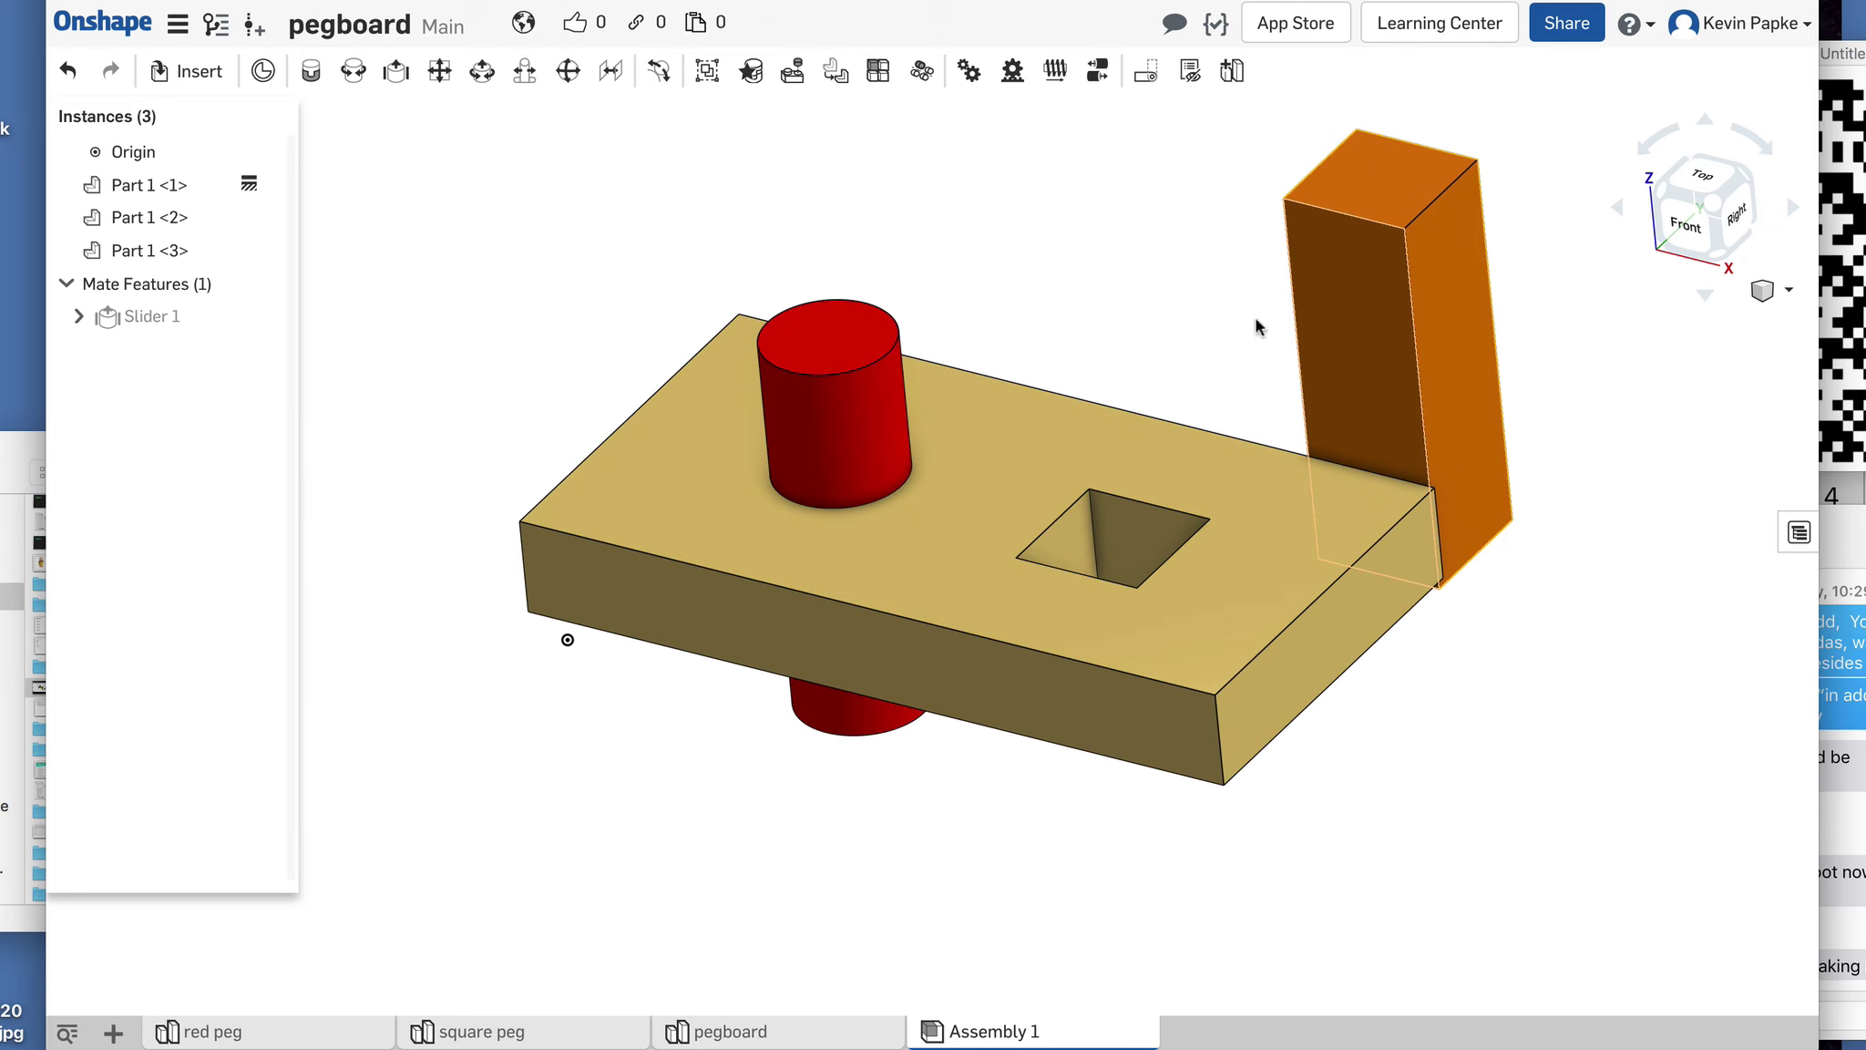
Step: Add a Planar mate between the centre of the square peg's front face and the matching inner wall of the square hole
{"action": "left_click", "coordinate": [438, 73]}
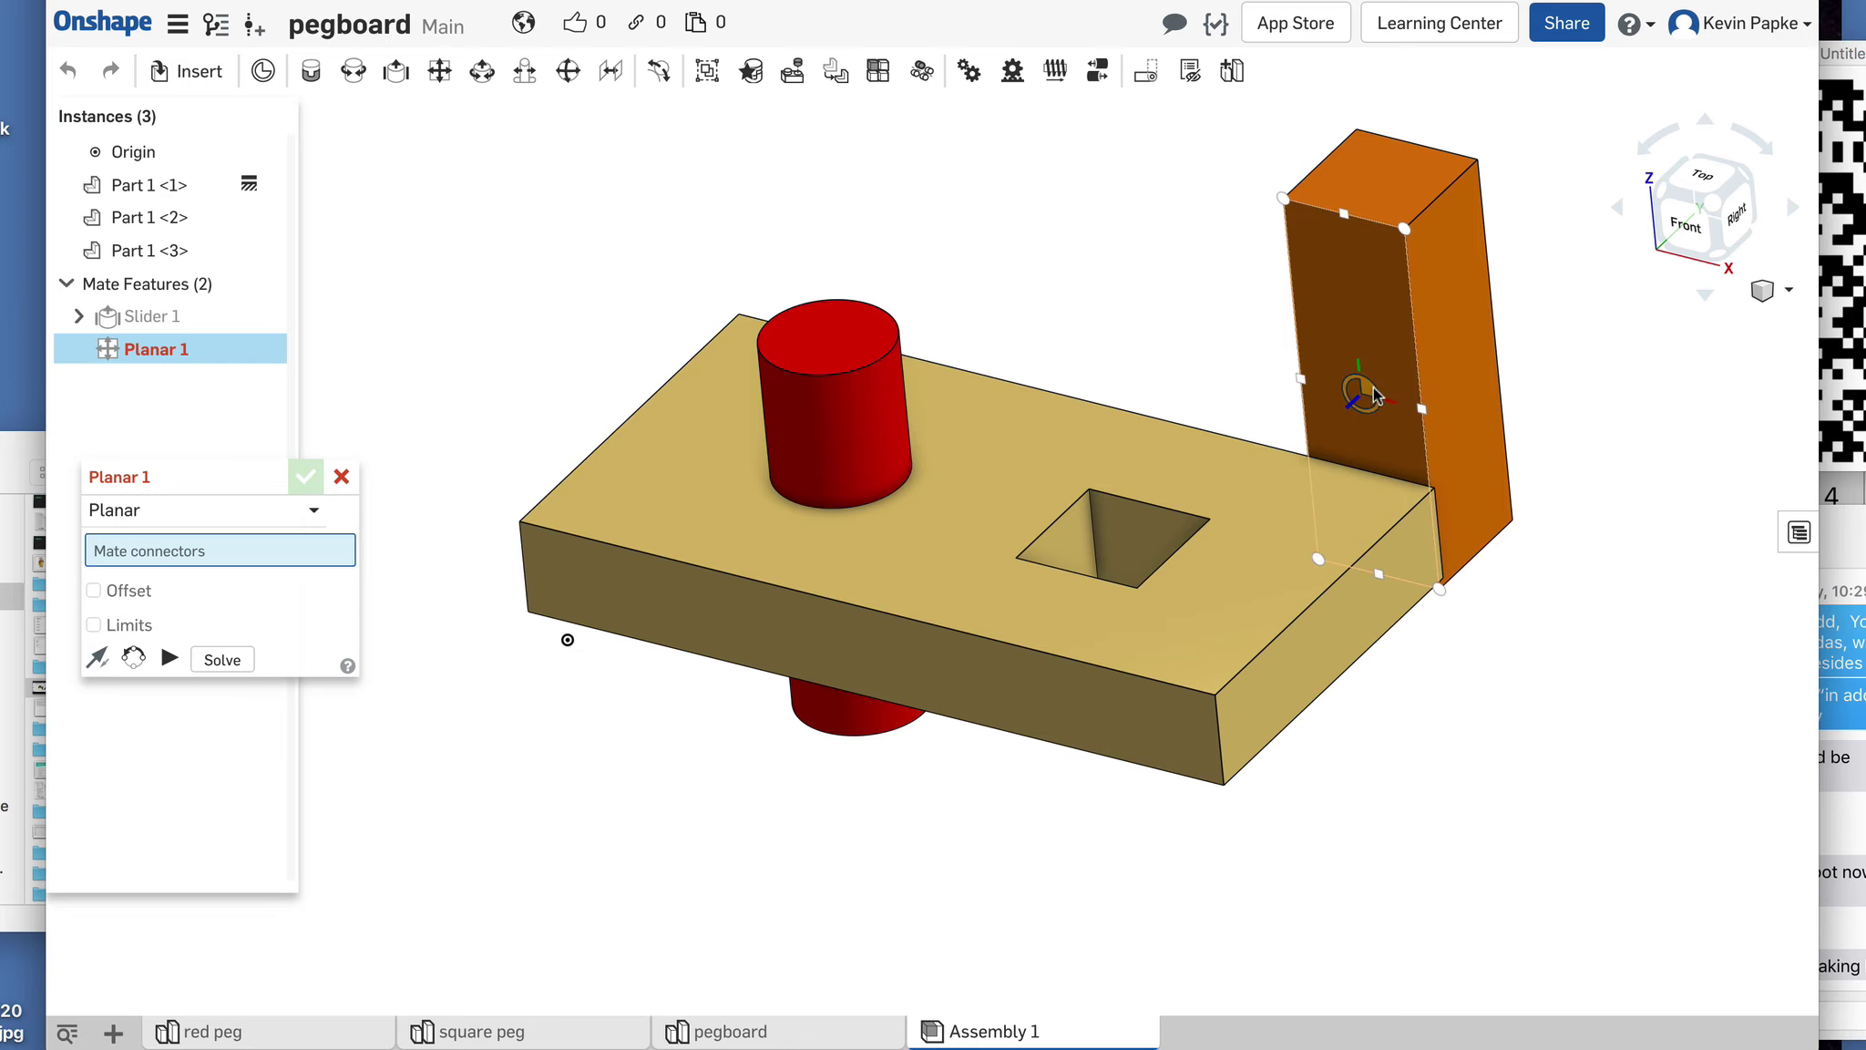
{"action": "left_click", "coordinate": [1365, 392]}
{"action": "right_click_drag", "start_coordinate": [1496, 628], "coordinate": [1361, 717]}
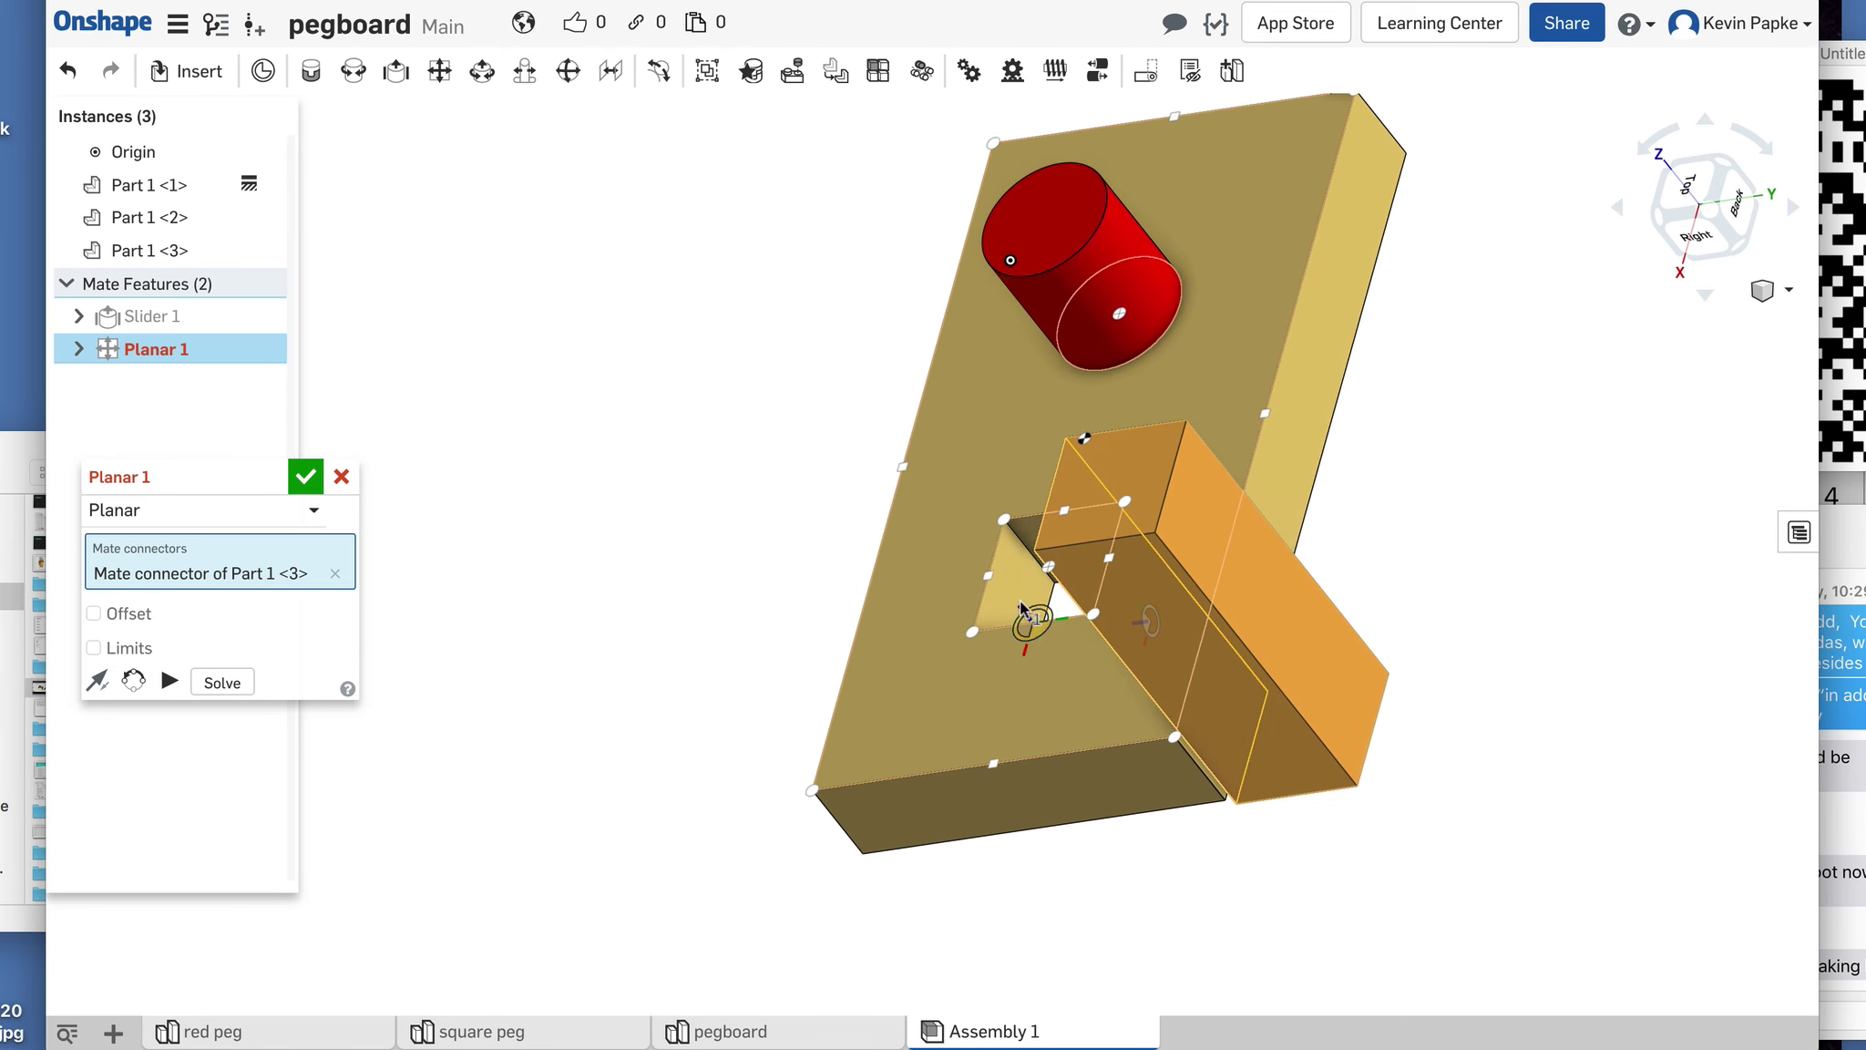
{"action": "scroll", "coordinate": [1020, 601], "scroll_direction": "up", "scroll_amount": 3}
{"action": "scroll", "coordinate": [1018, 591], "scroll_direction": "up", "scroll_amount": 5}
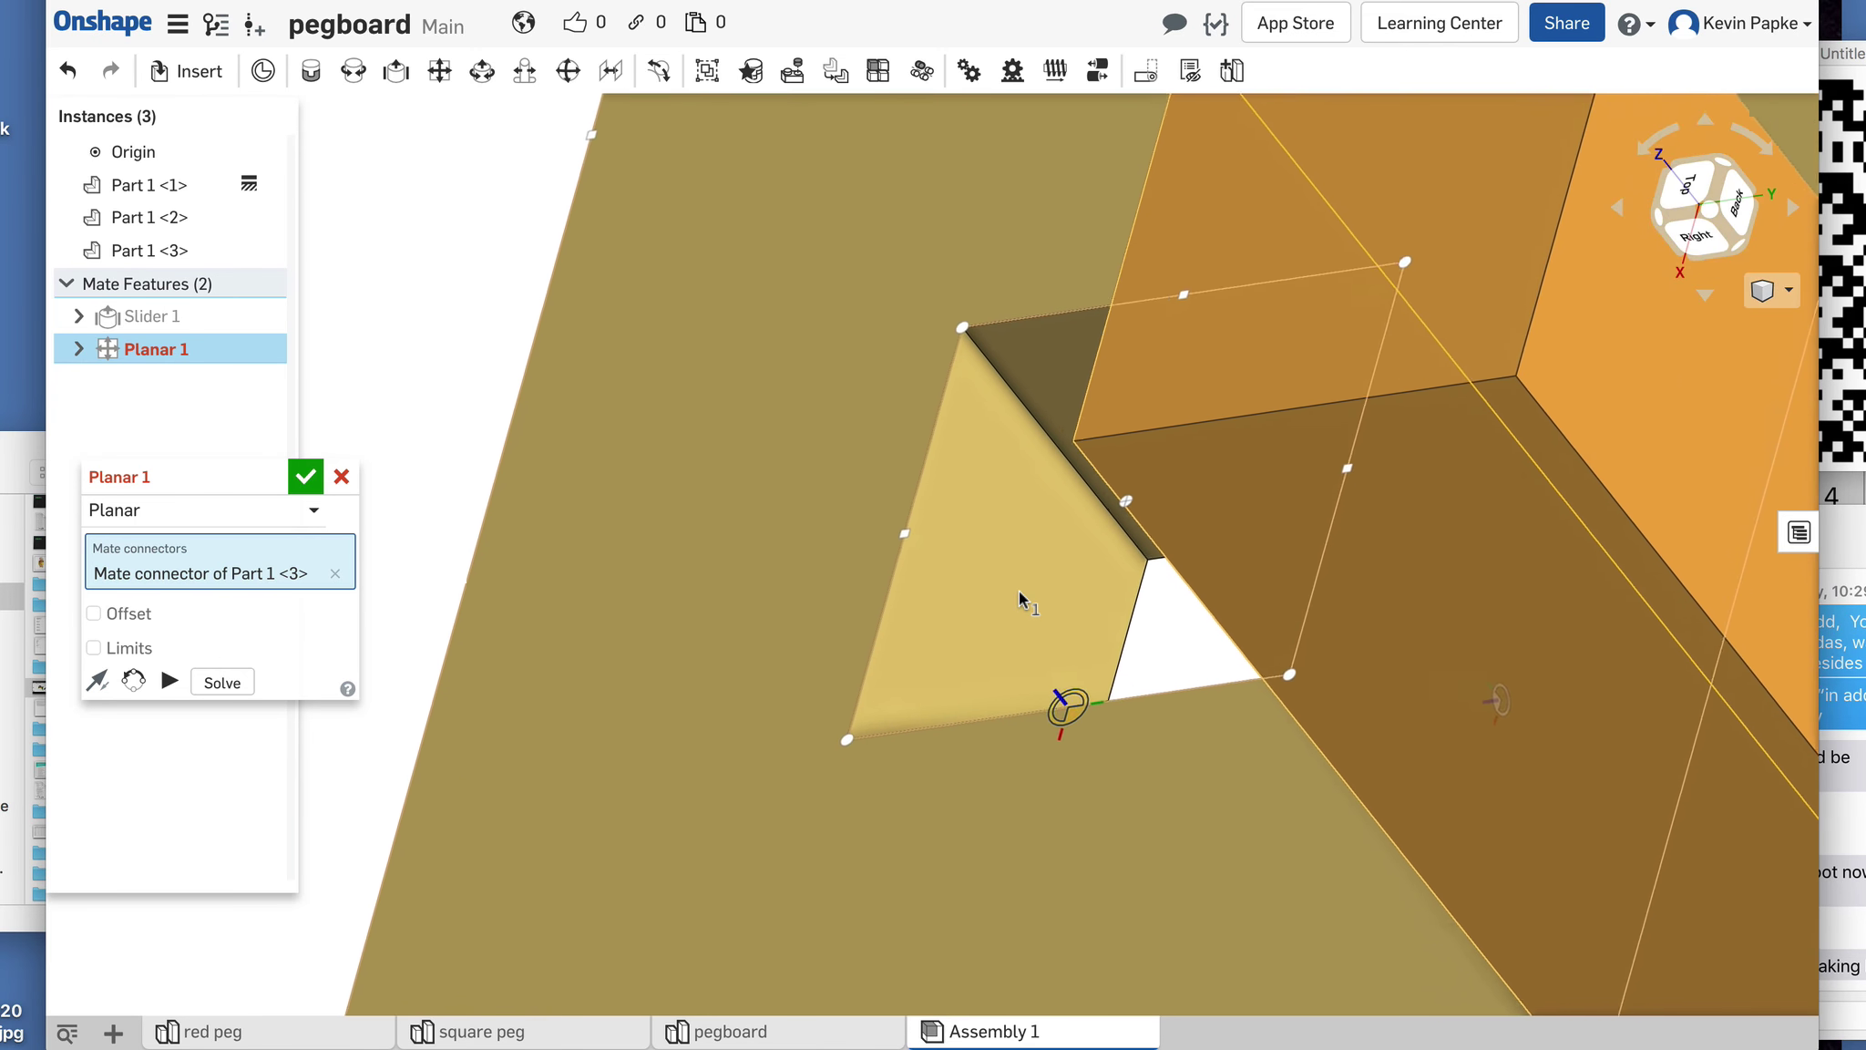
{"action": "scroll", "coordinate": [999, 592], "scroll_direction": "up", "scroll_amount": 1}
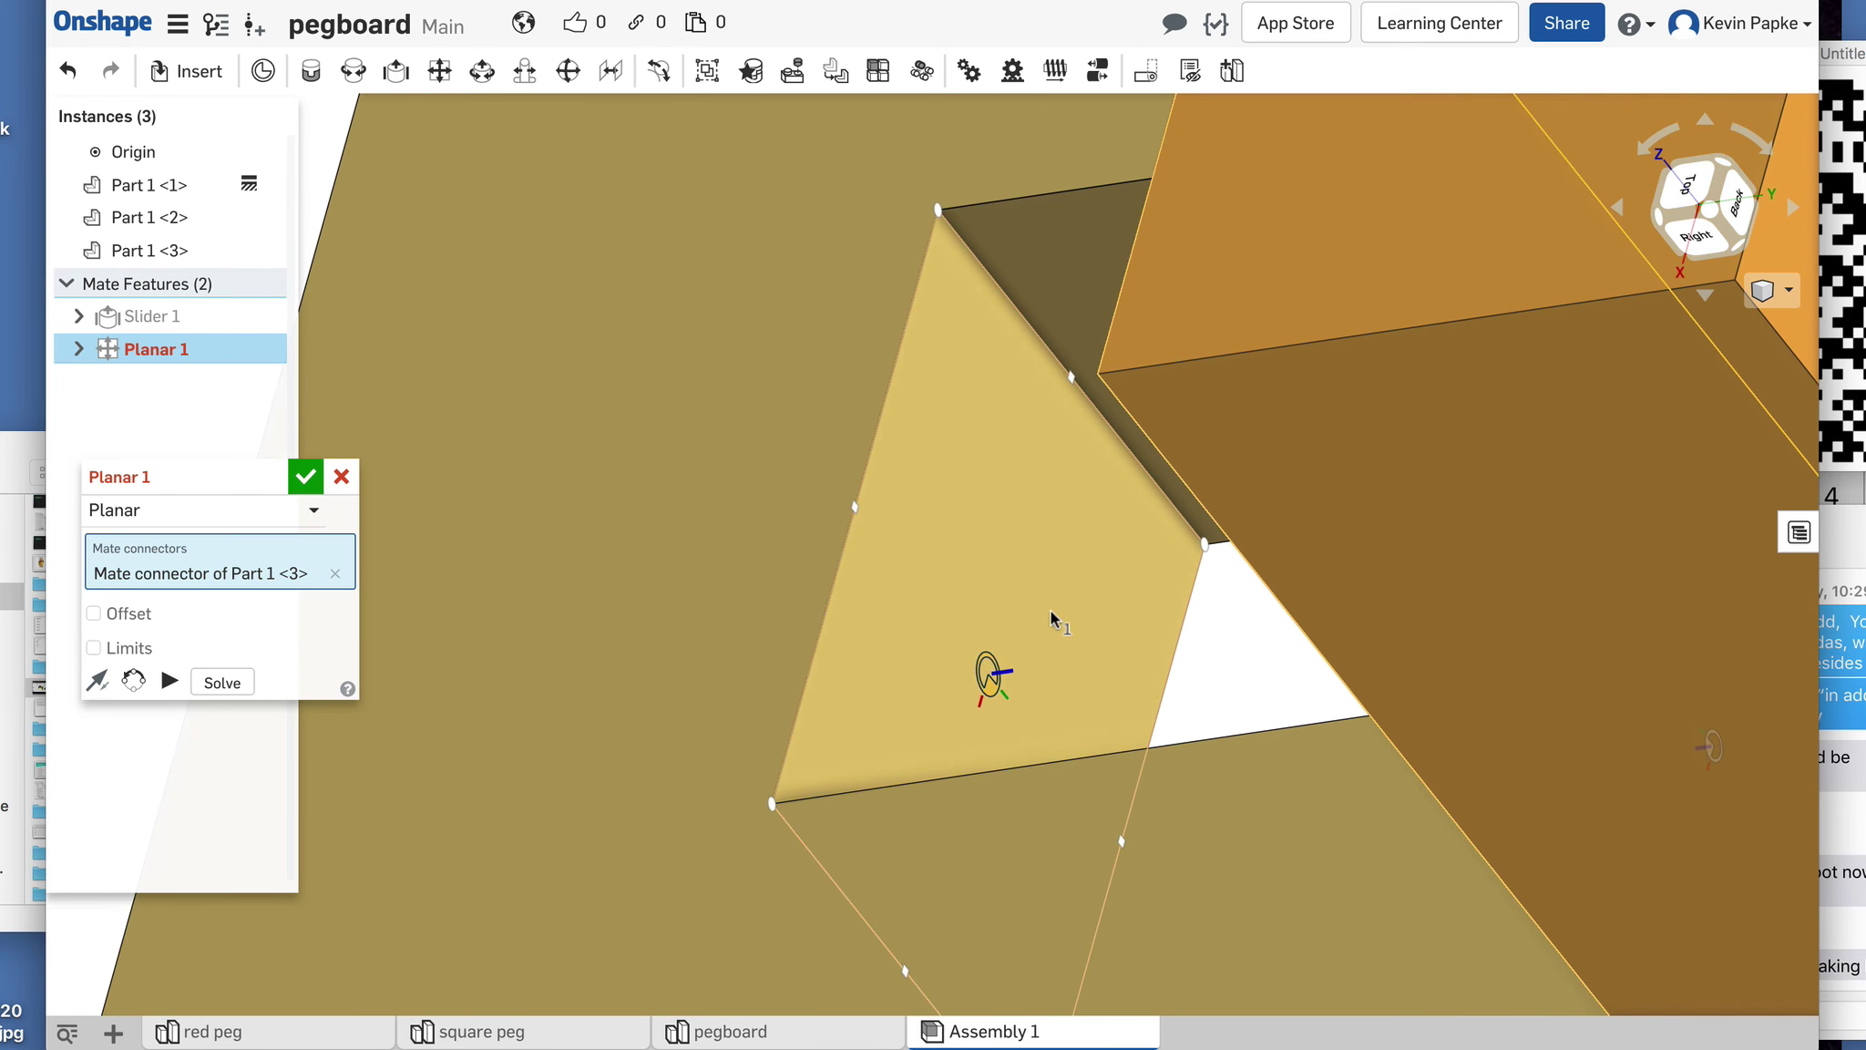
{"action": "left_click", "coordinate": [988, 676]}
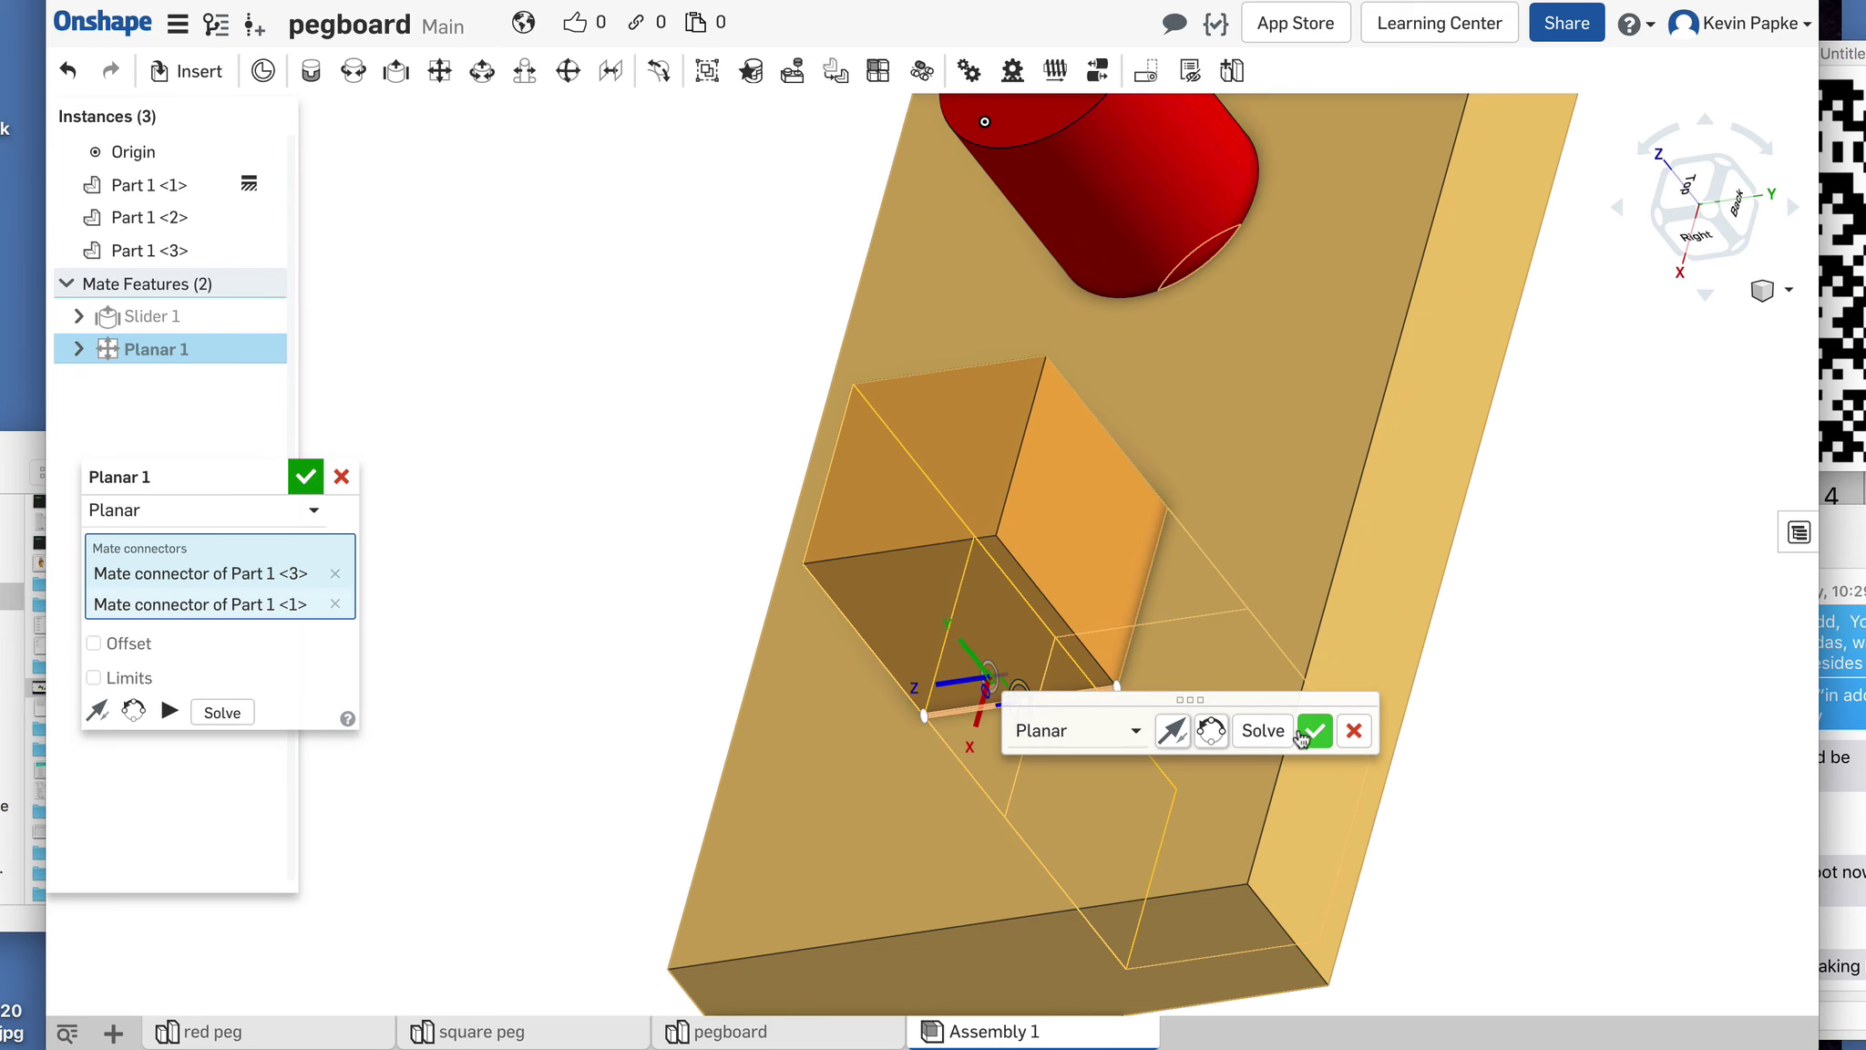
{"action": "right_click_drag", "start_coordinate": [1502, 713], "coordinate": [1637, 654]}
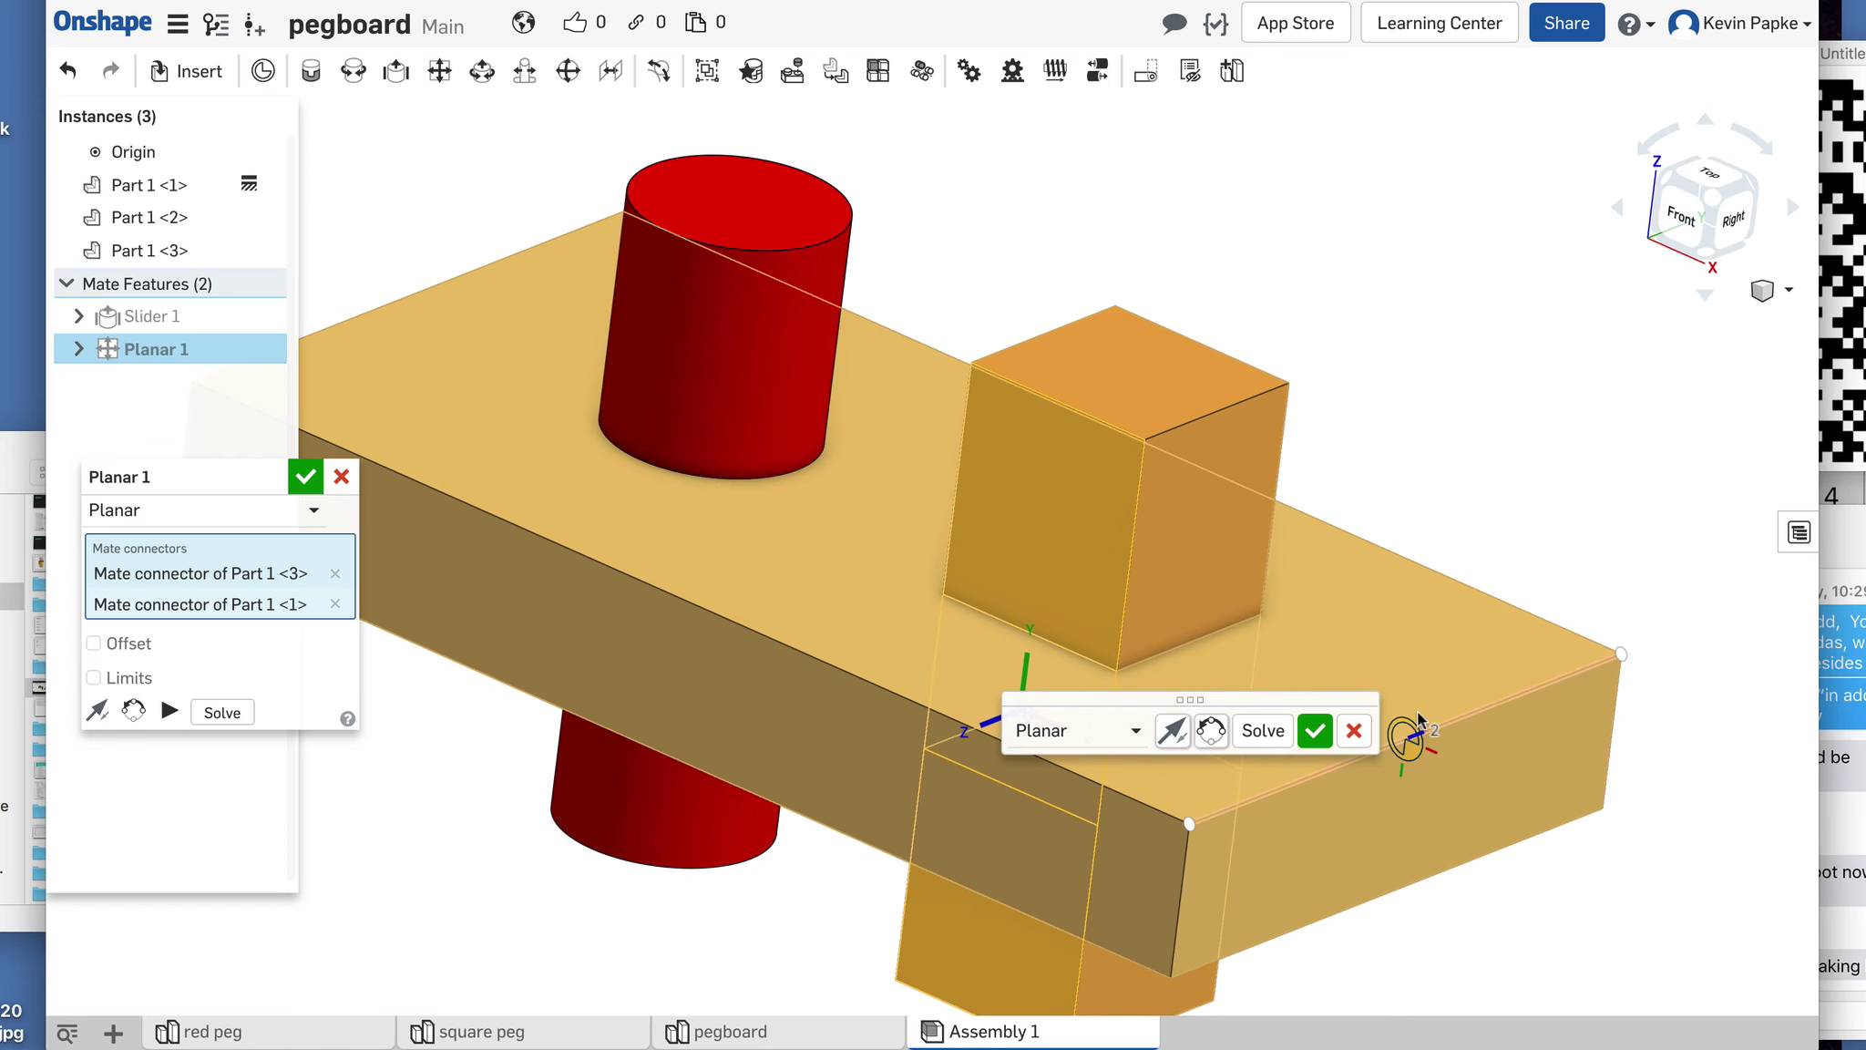
{"action": "left_click", "coordinate": [1315, 731]}
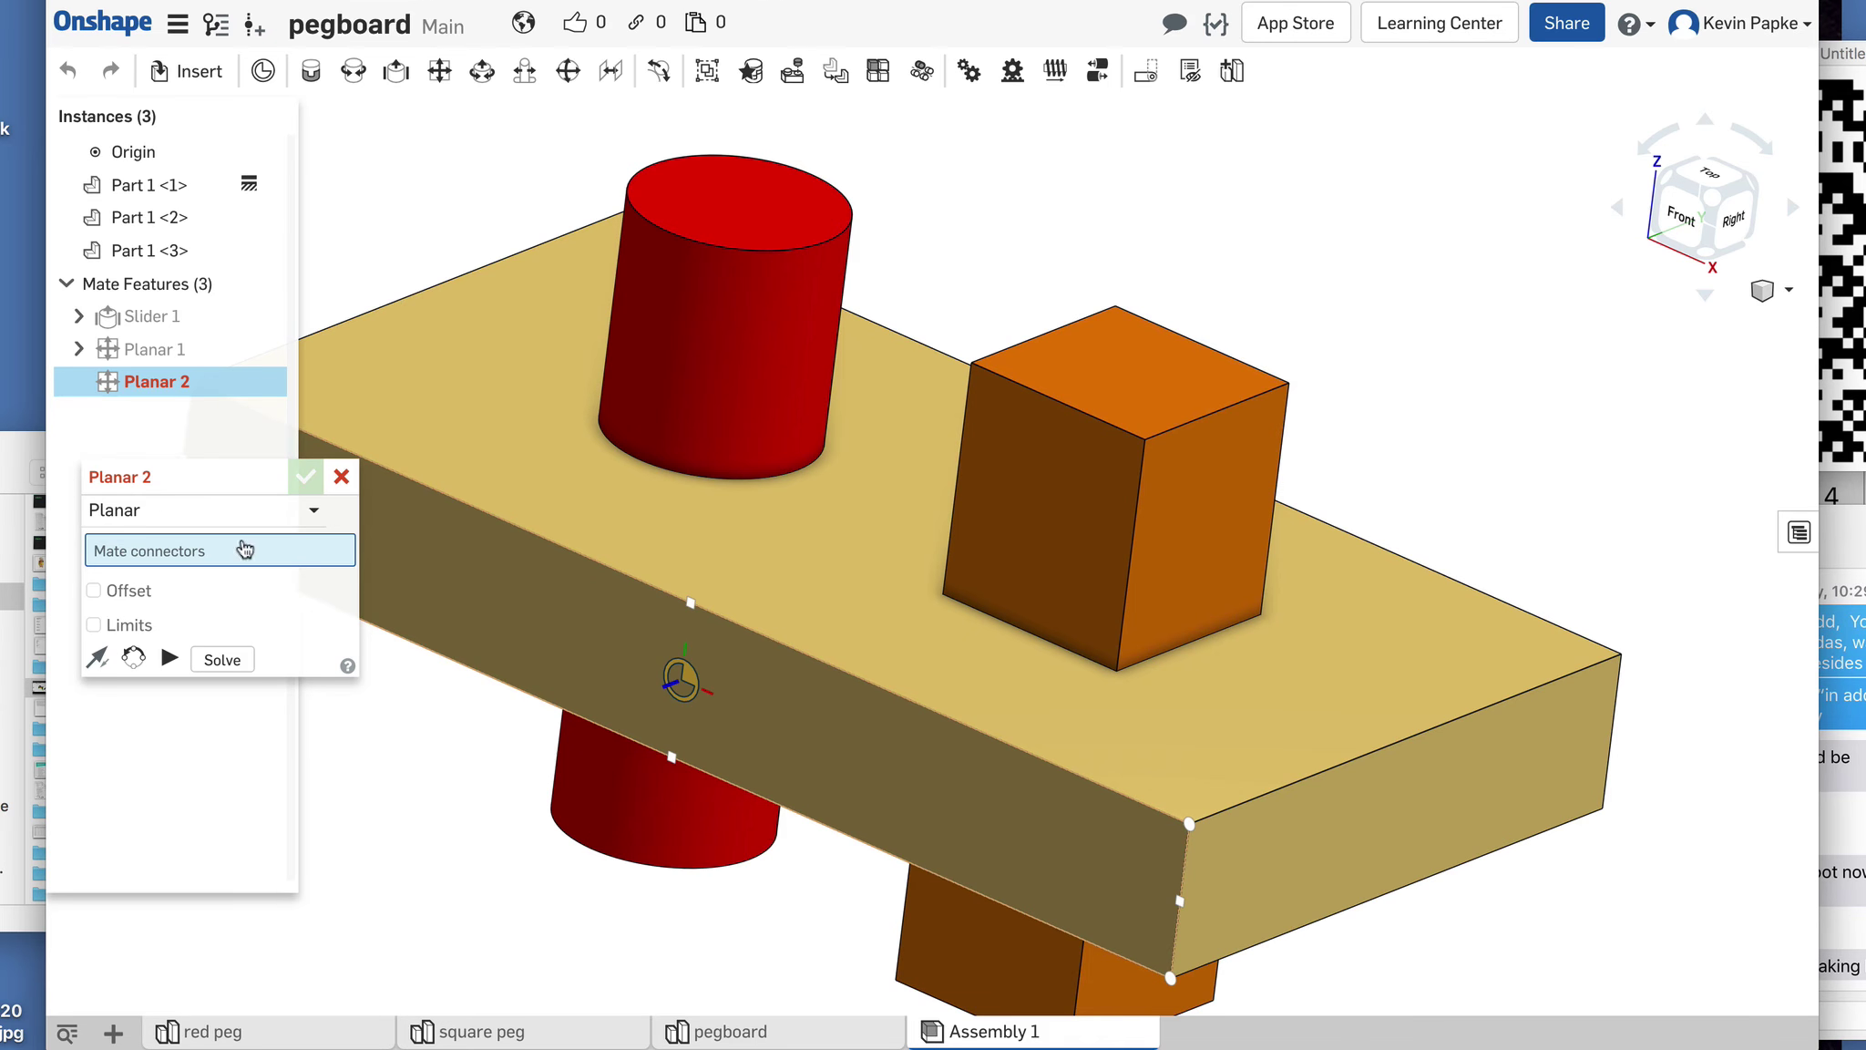
Step: Leave the empty Planar mate and slide the square peg sideways out of its hole toward the red peg
{"action": "left_click", "coordinate": [341, 476]}
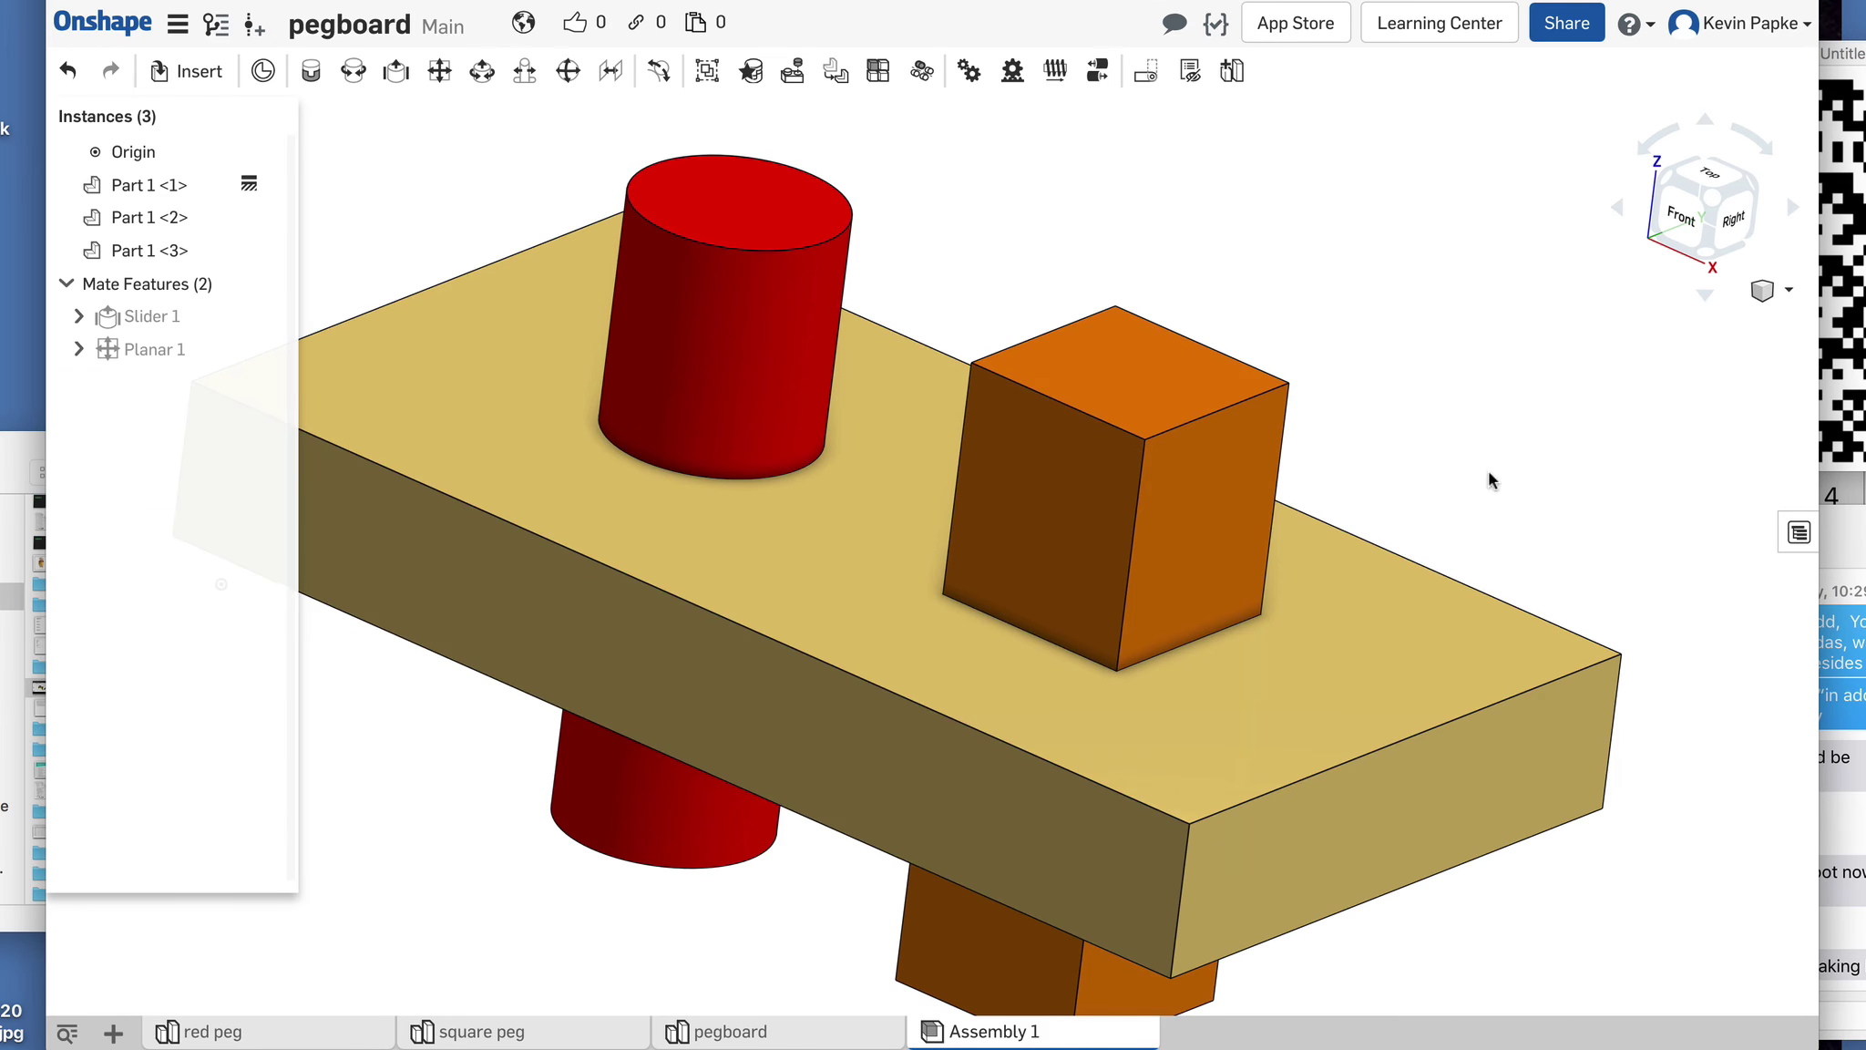
{"action": "right_click_drag", "start_coordinate": [1489, 471], "coordinate": [1524, 483]}
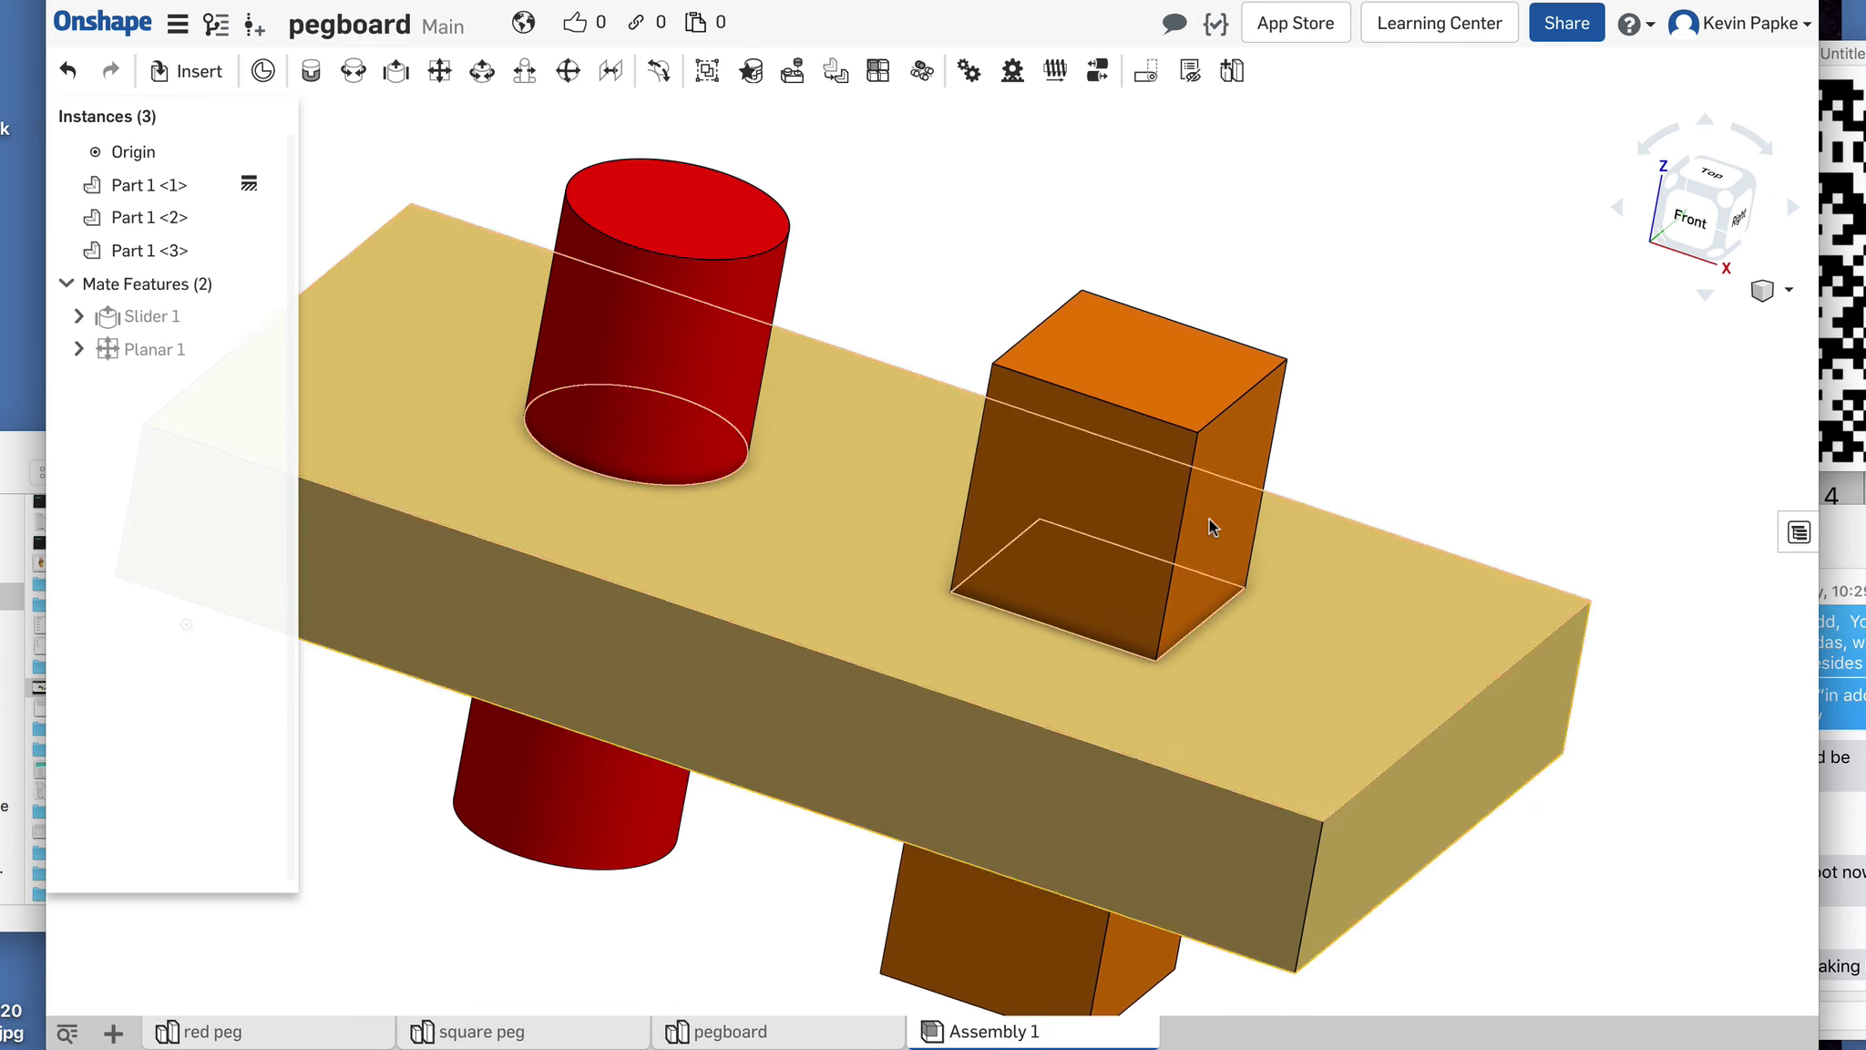
{"action": "left_click_drag", "start_coordinate": [1116, 491], "coordinate": [1035, 440]}
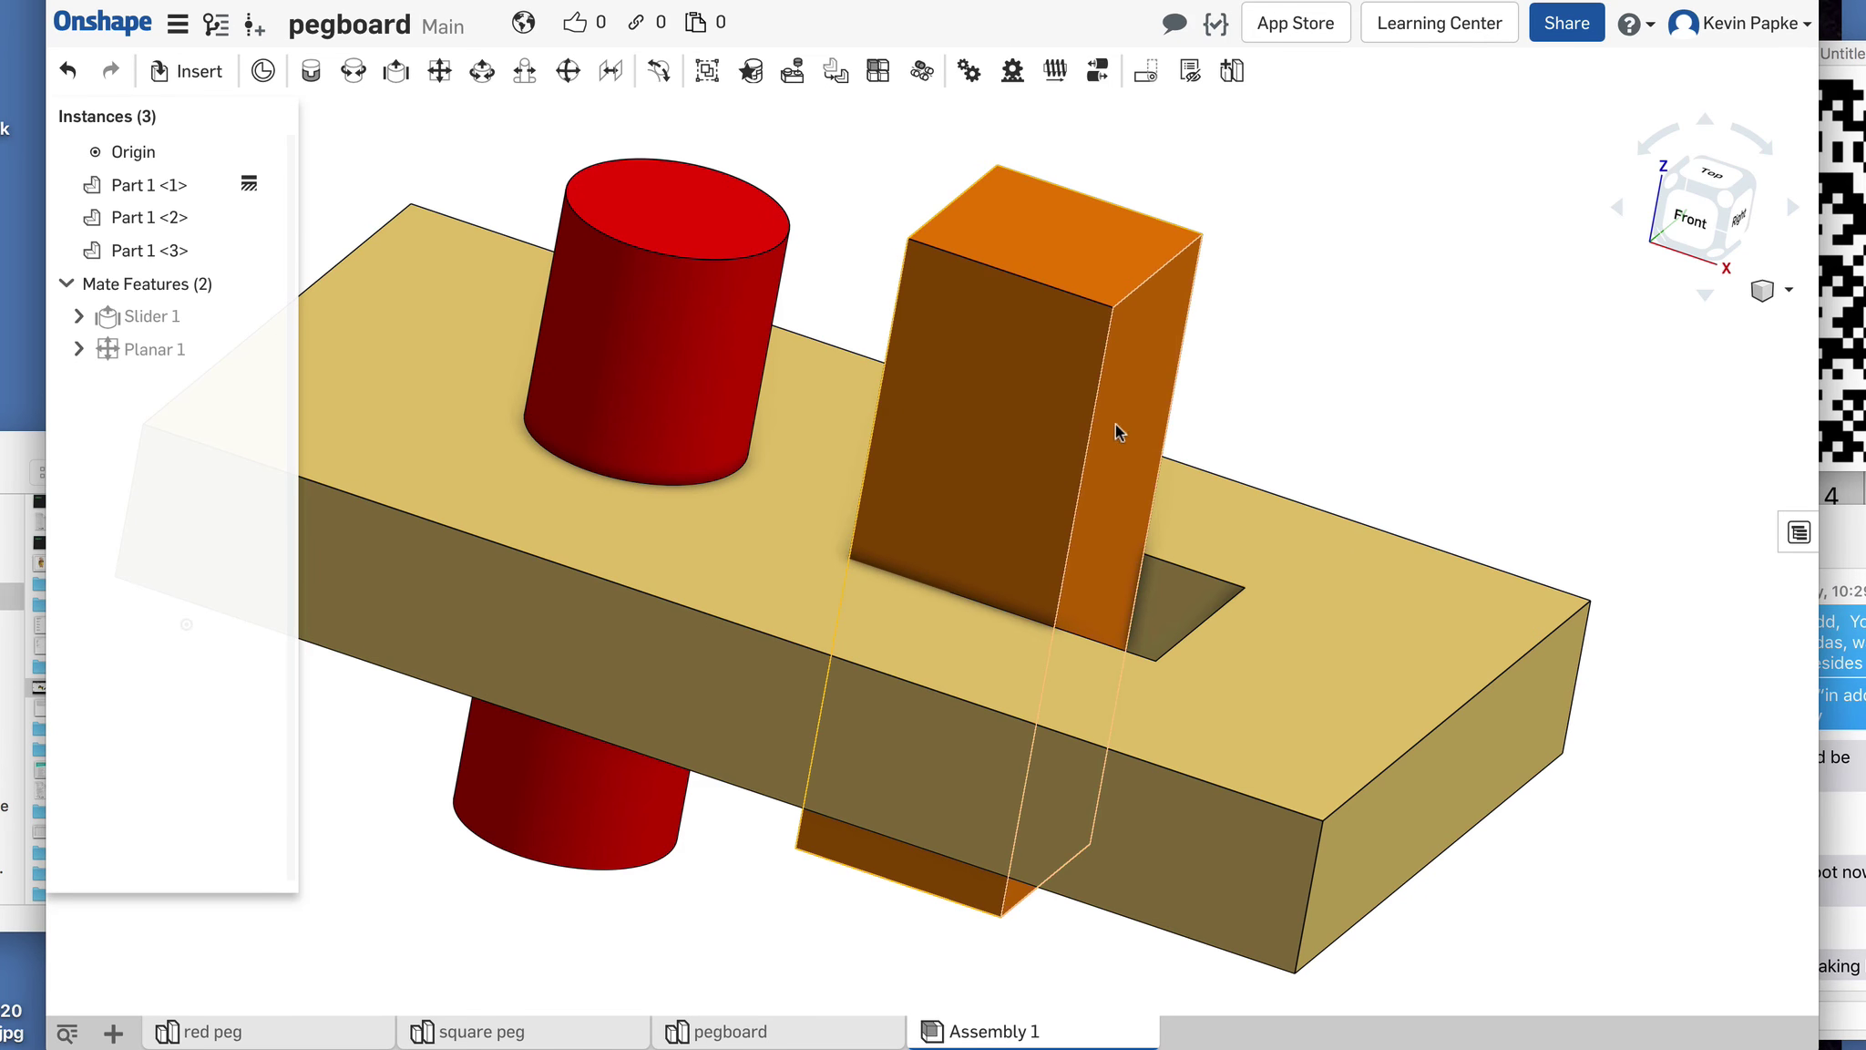
{"action": "left_click_drag", "start_coordinate": [1113, 426], "coordinate": [1026, 435]}
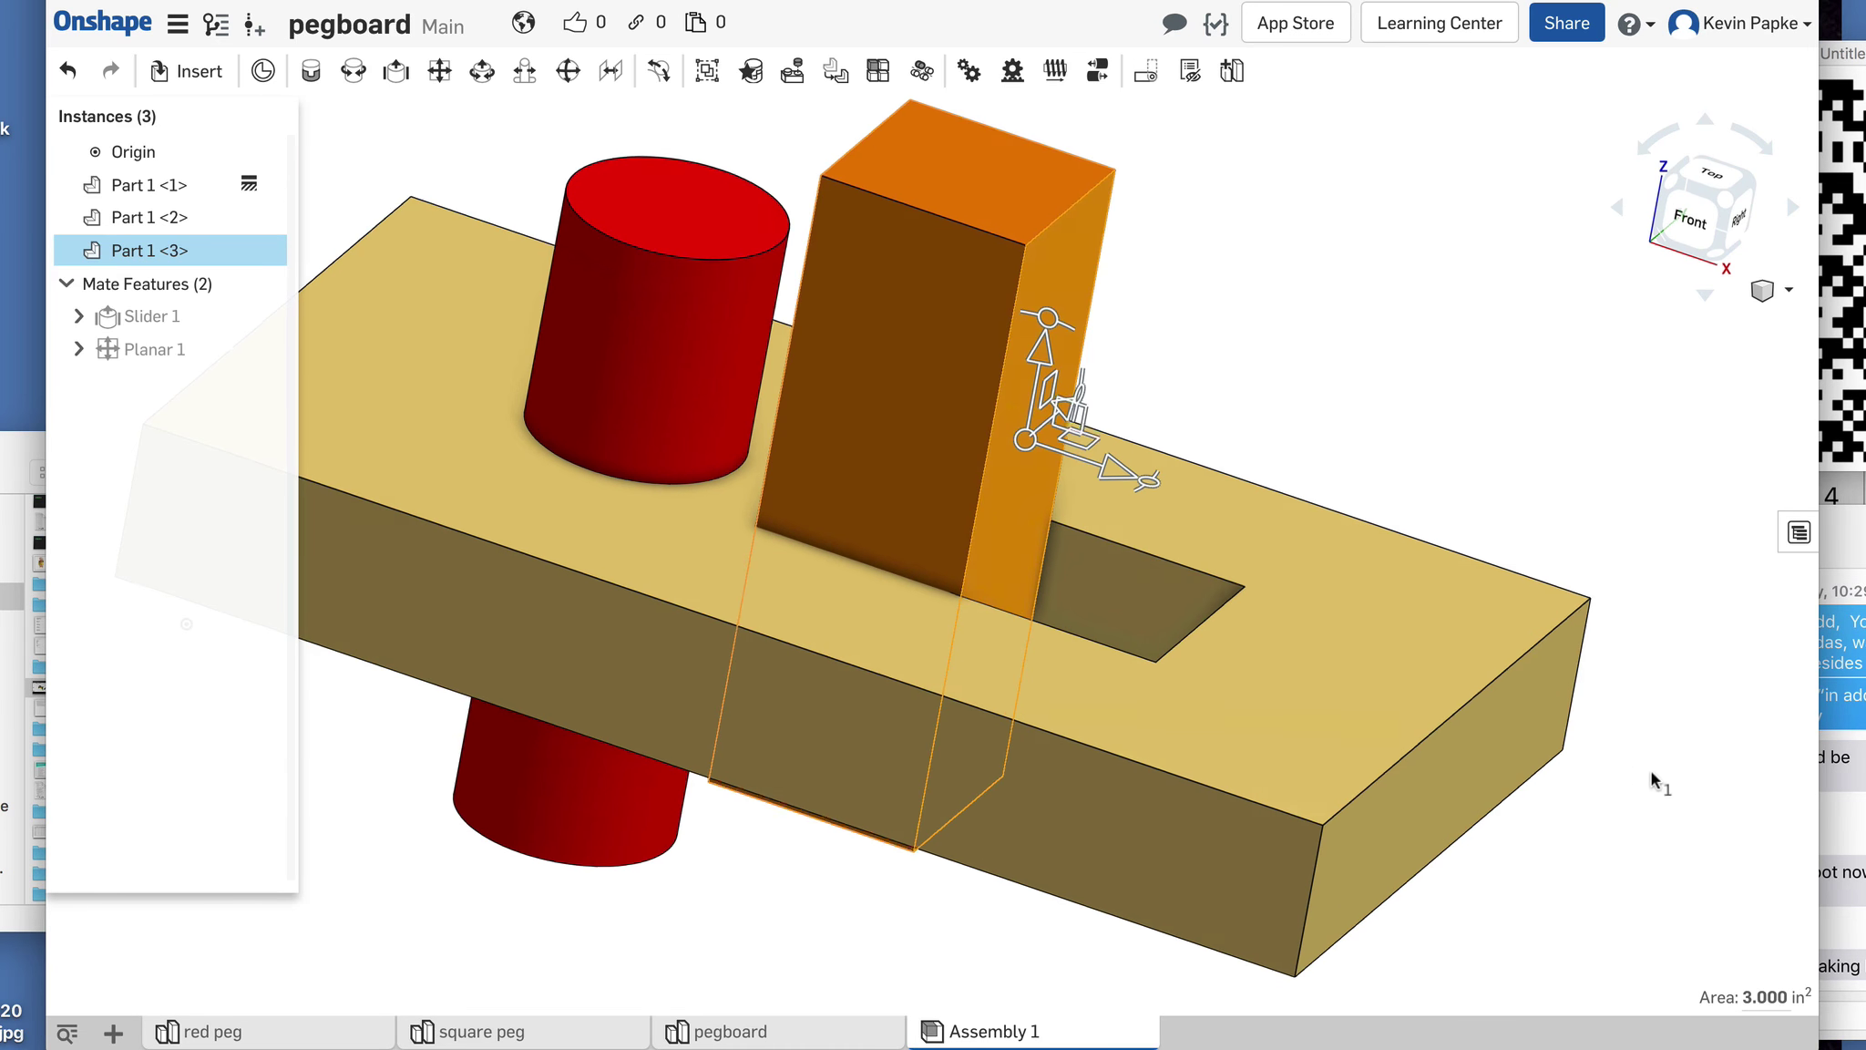
Step: Add a second Planar mate between the centre of the square peg's right face and the matching right inner wall of the square hole
{"action": "right_click_drag", "start_coordinate": [1649, 771], "coordinate": [1587, 789]}
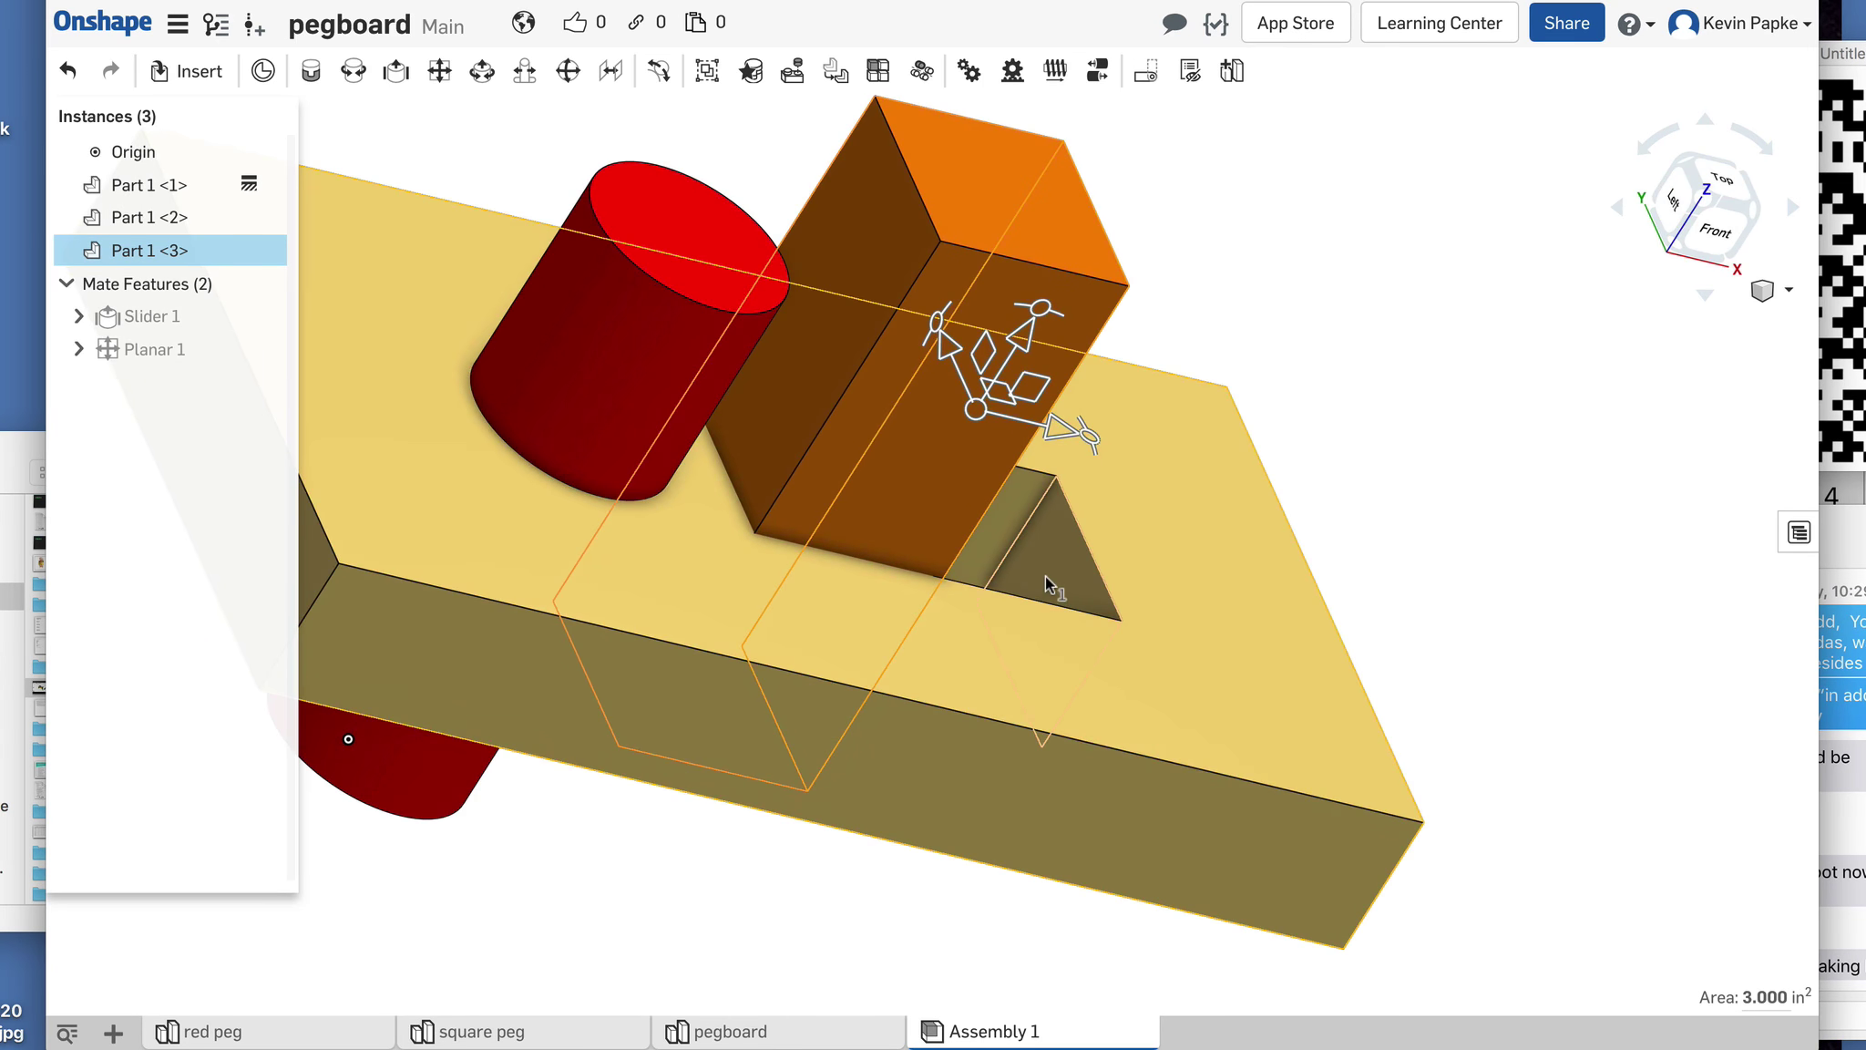
{"action": "left_click", "coordinate": [438, 73]}
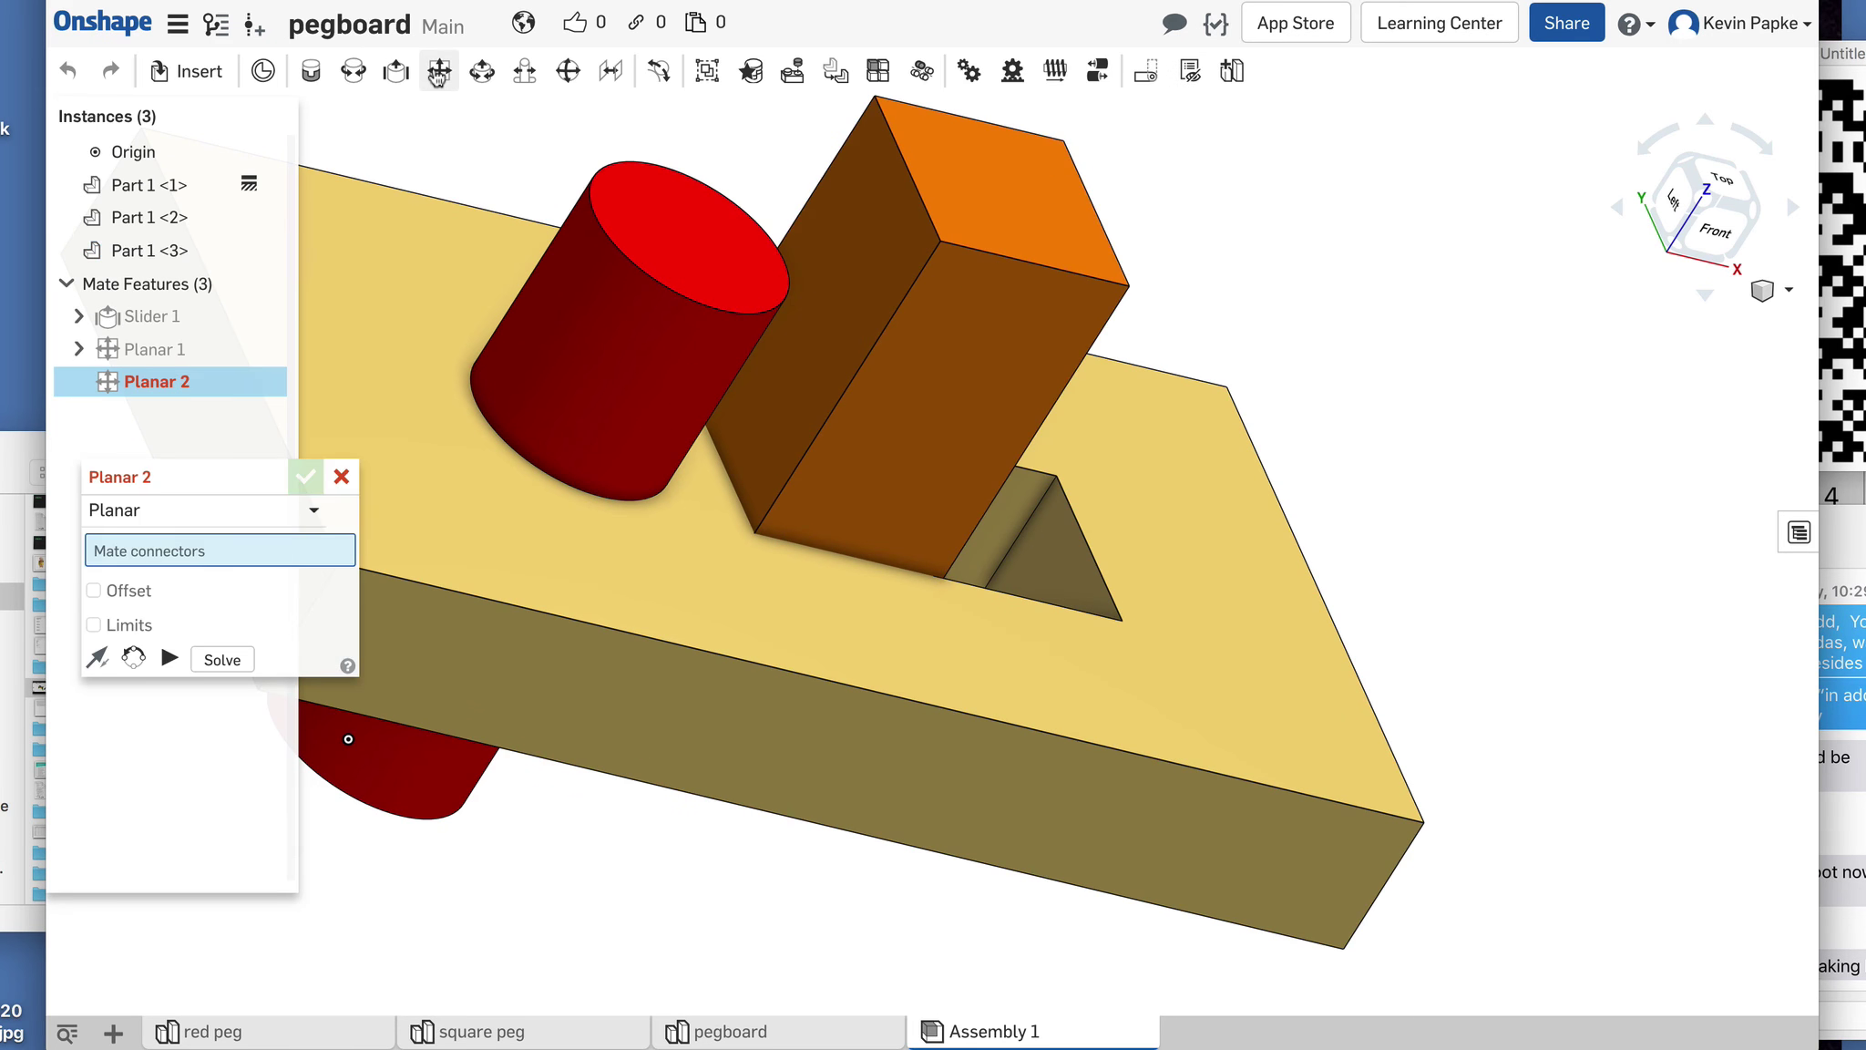
{"action": "right_click_drag", "start_coordinate": [1487, 538], "coordinate": [1163, 465]}
{"action": "left_click", "coordinate": [963, 483]}
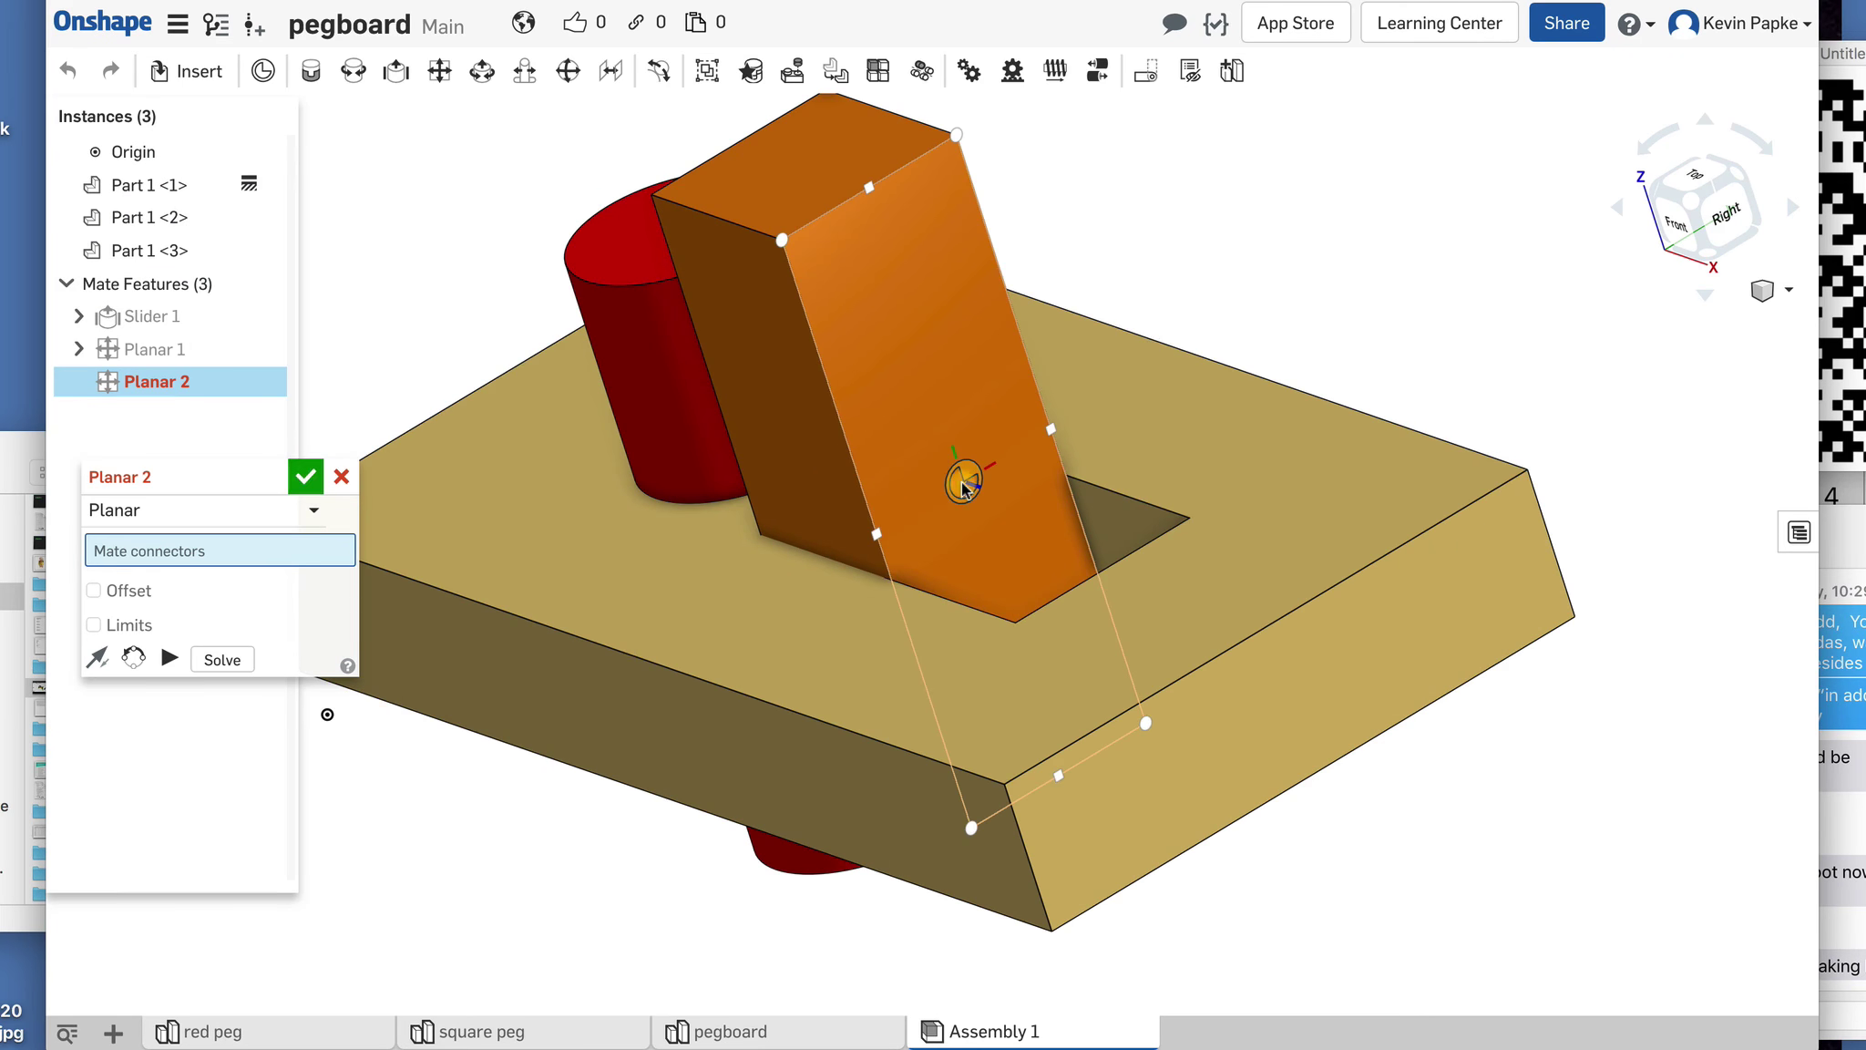
{"action": "left_click", "coordinate": [963, 483]}
{"action": "right_click_drag", "start_coordinate": [1516, 804], "coordinate": [1652, 854]}
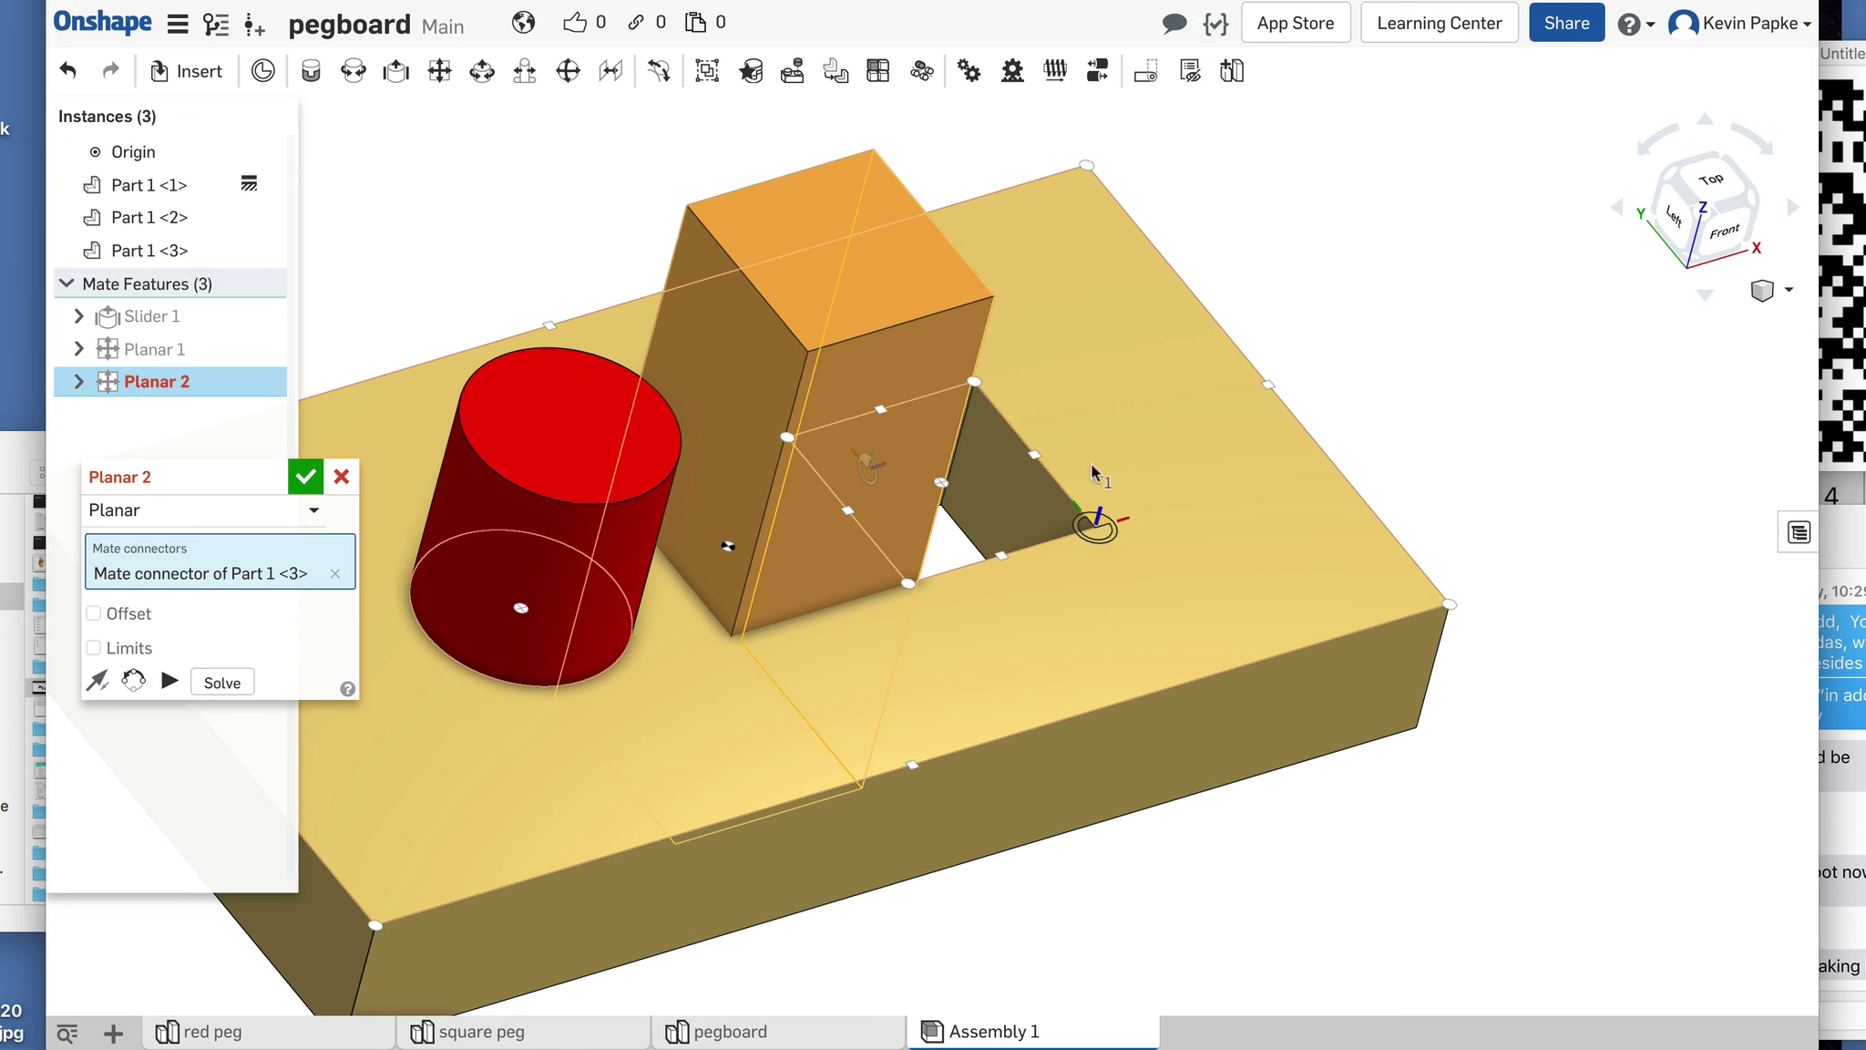
{"action": "scroll", "coordinate": [1002, 517], "scroll_direction": "up", "scroll_amount": 5}
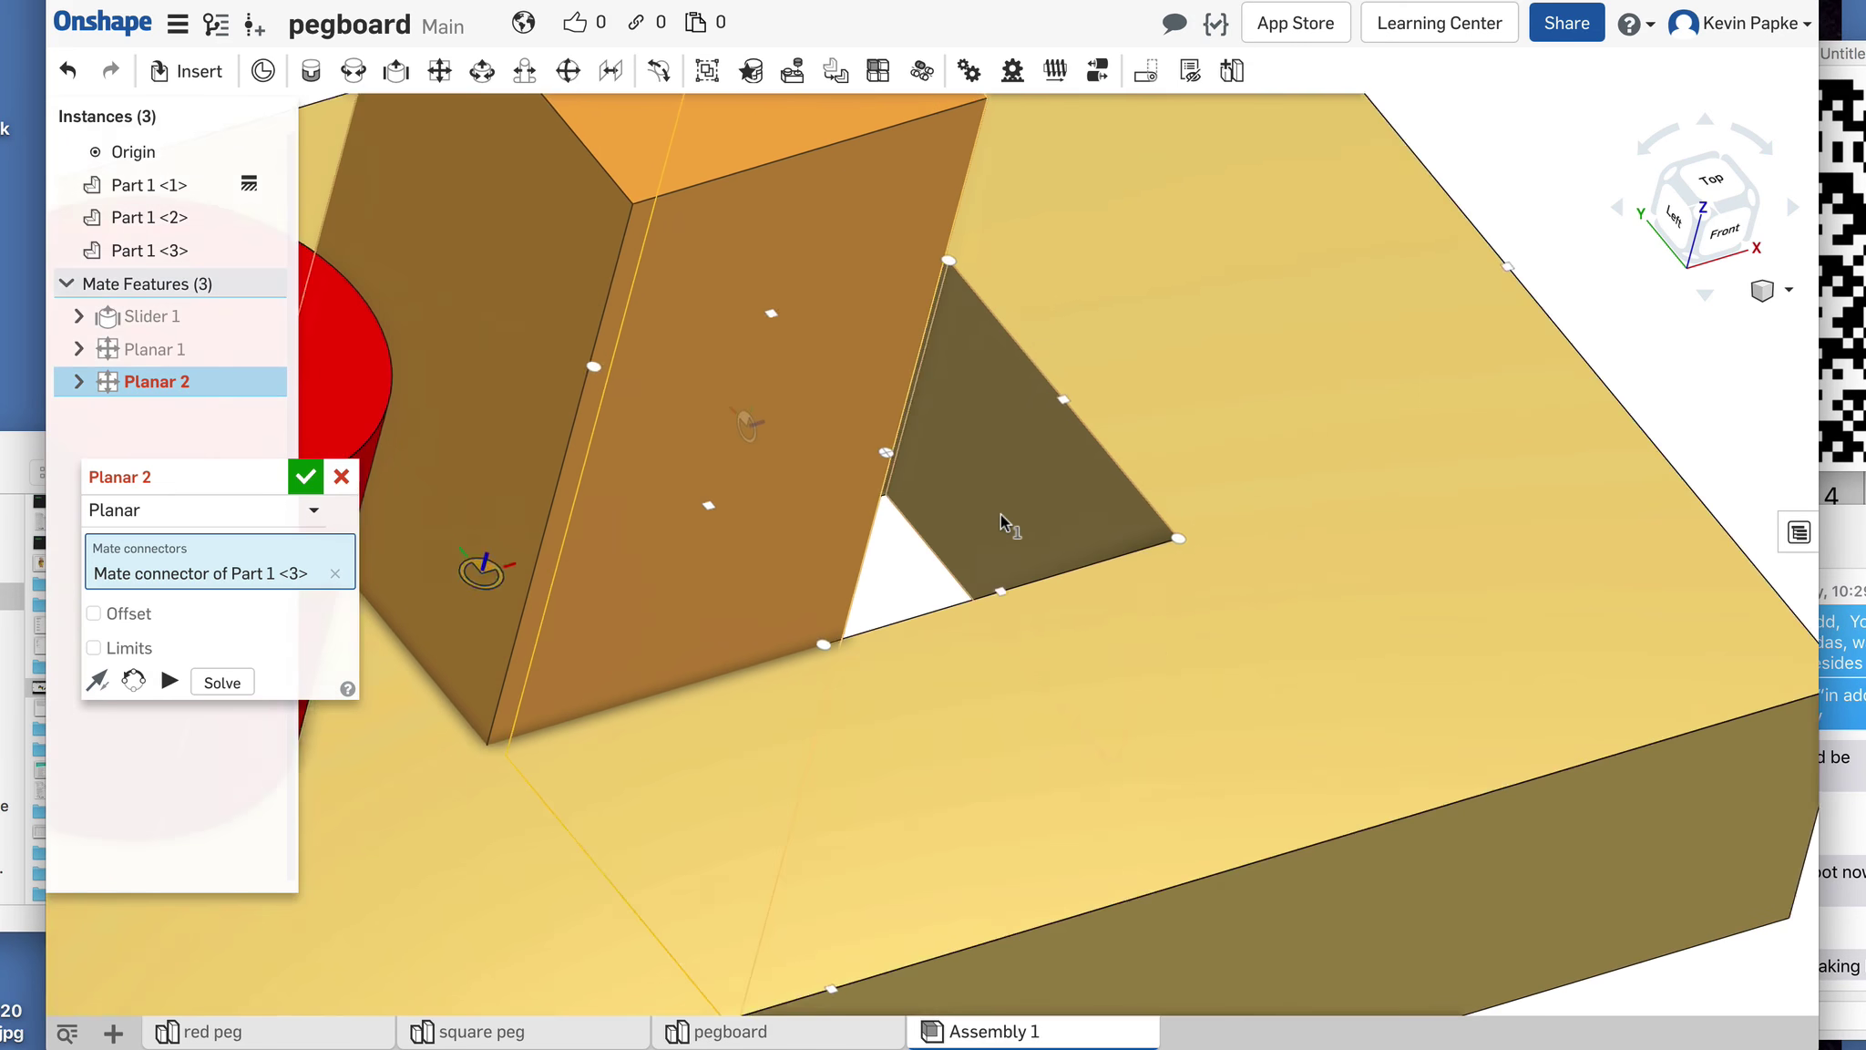
{"action": "scroll", "coordinate": [1000, 513], "scroll_direction": "up", "scroll_amount": 5}
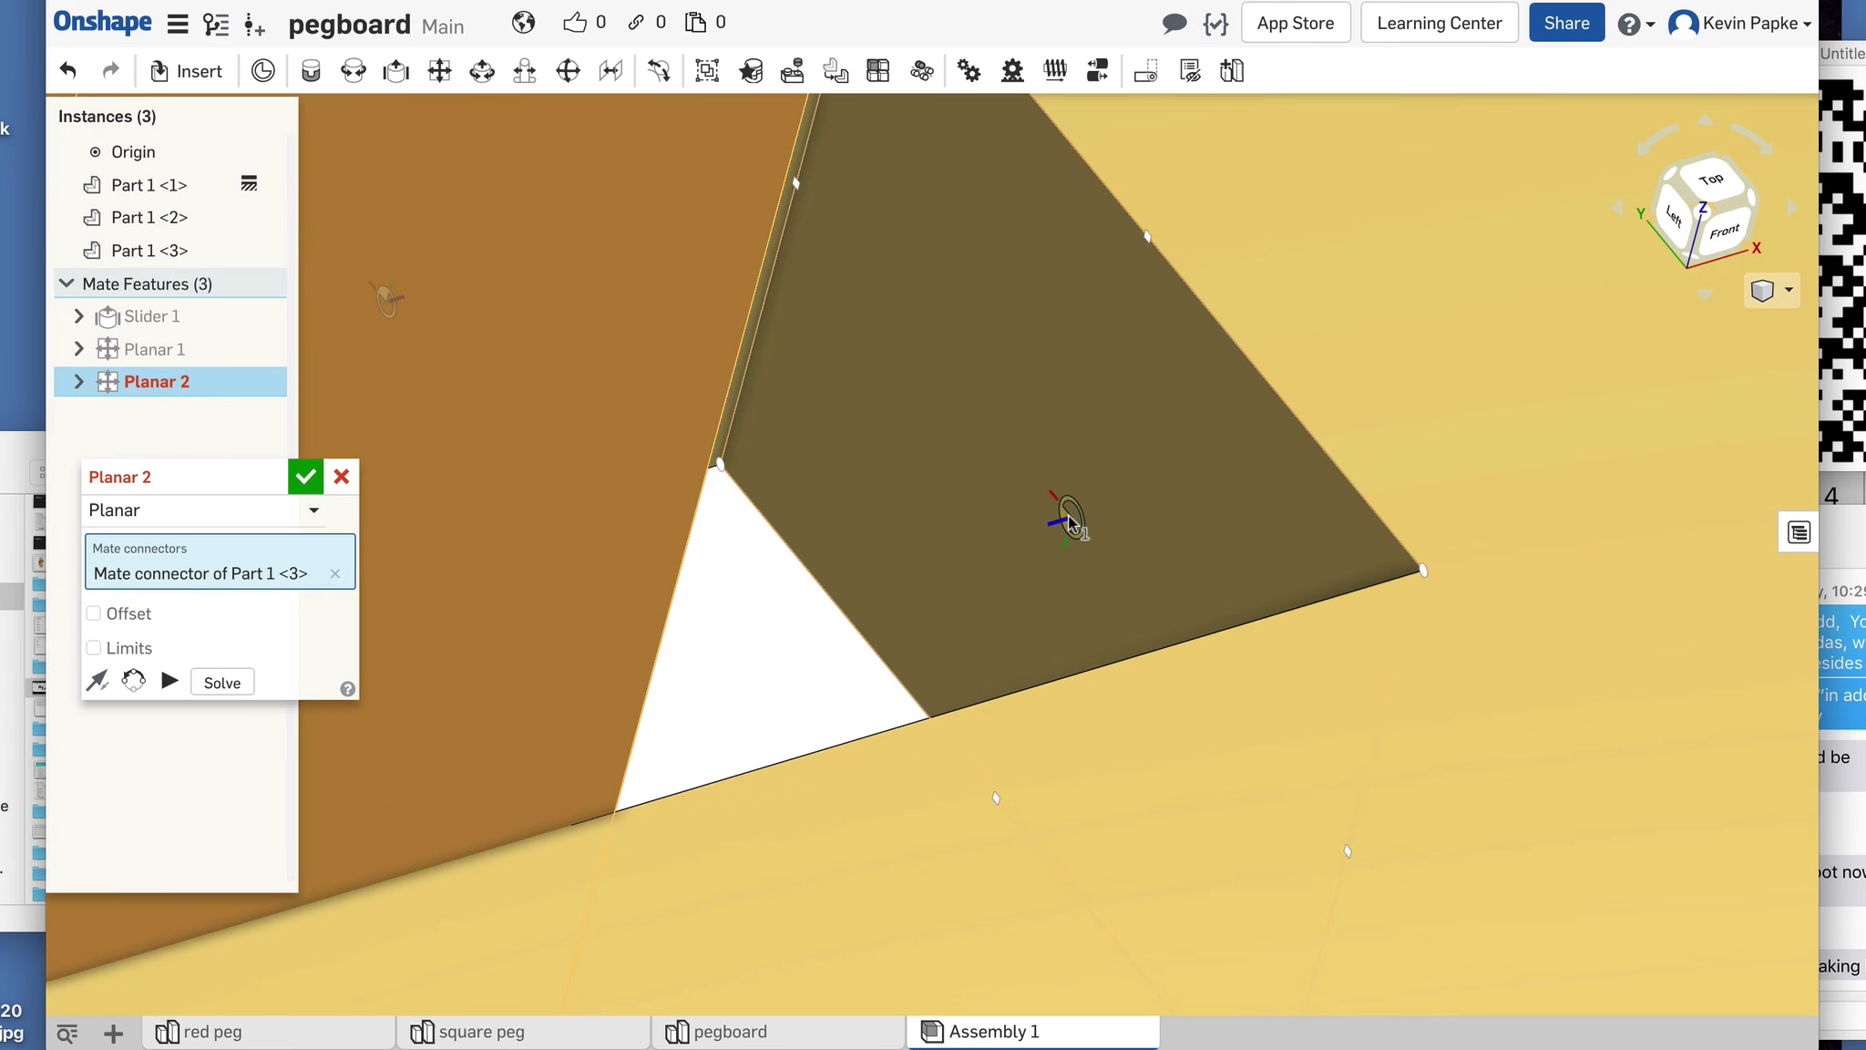
{"action": "left_click", "coordinate": [1067, 514]}
{"action": "left_click", "coordinate": [1391, 568]}
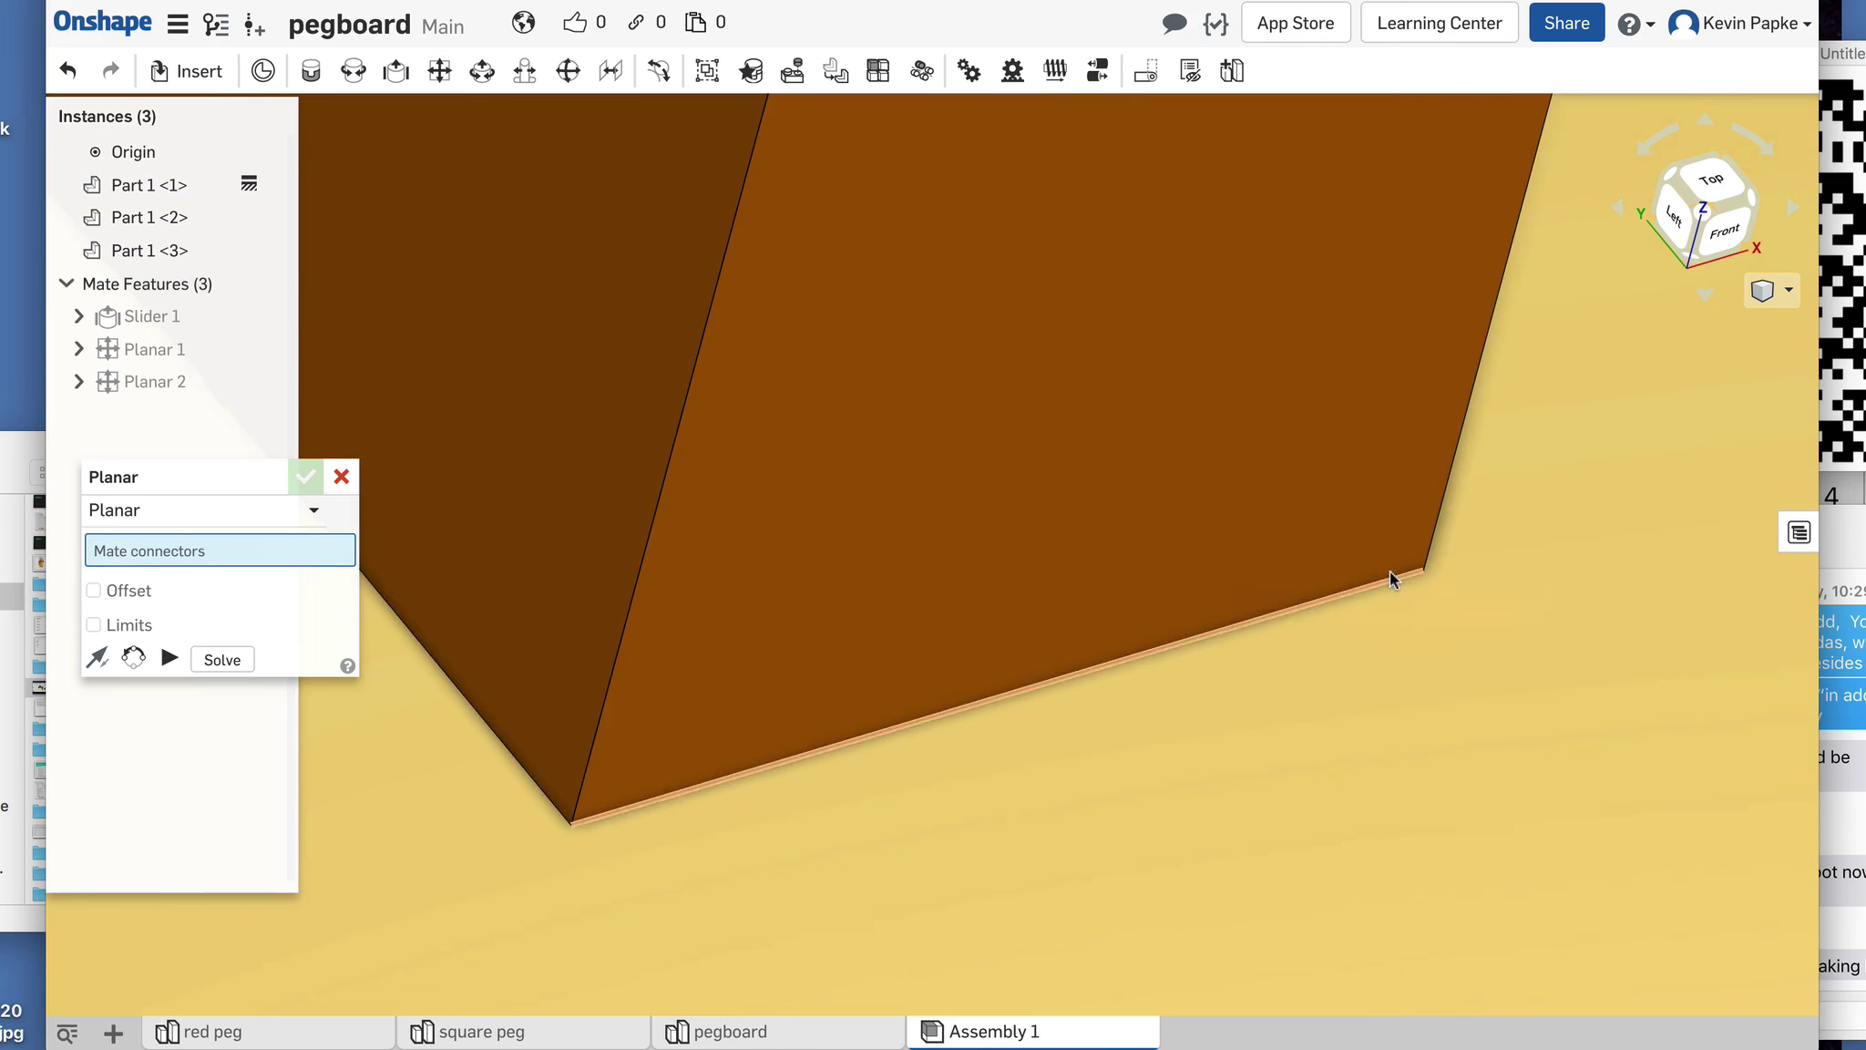
{"action": "scroll", "coordinate": [1398, 661], "scroll_direction": "down", "scroll_amount": 5}
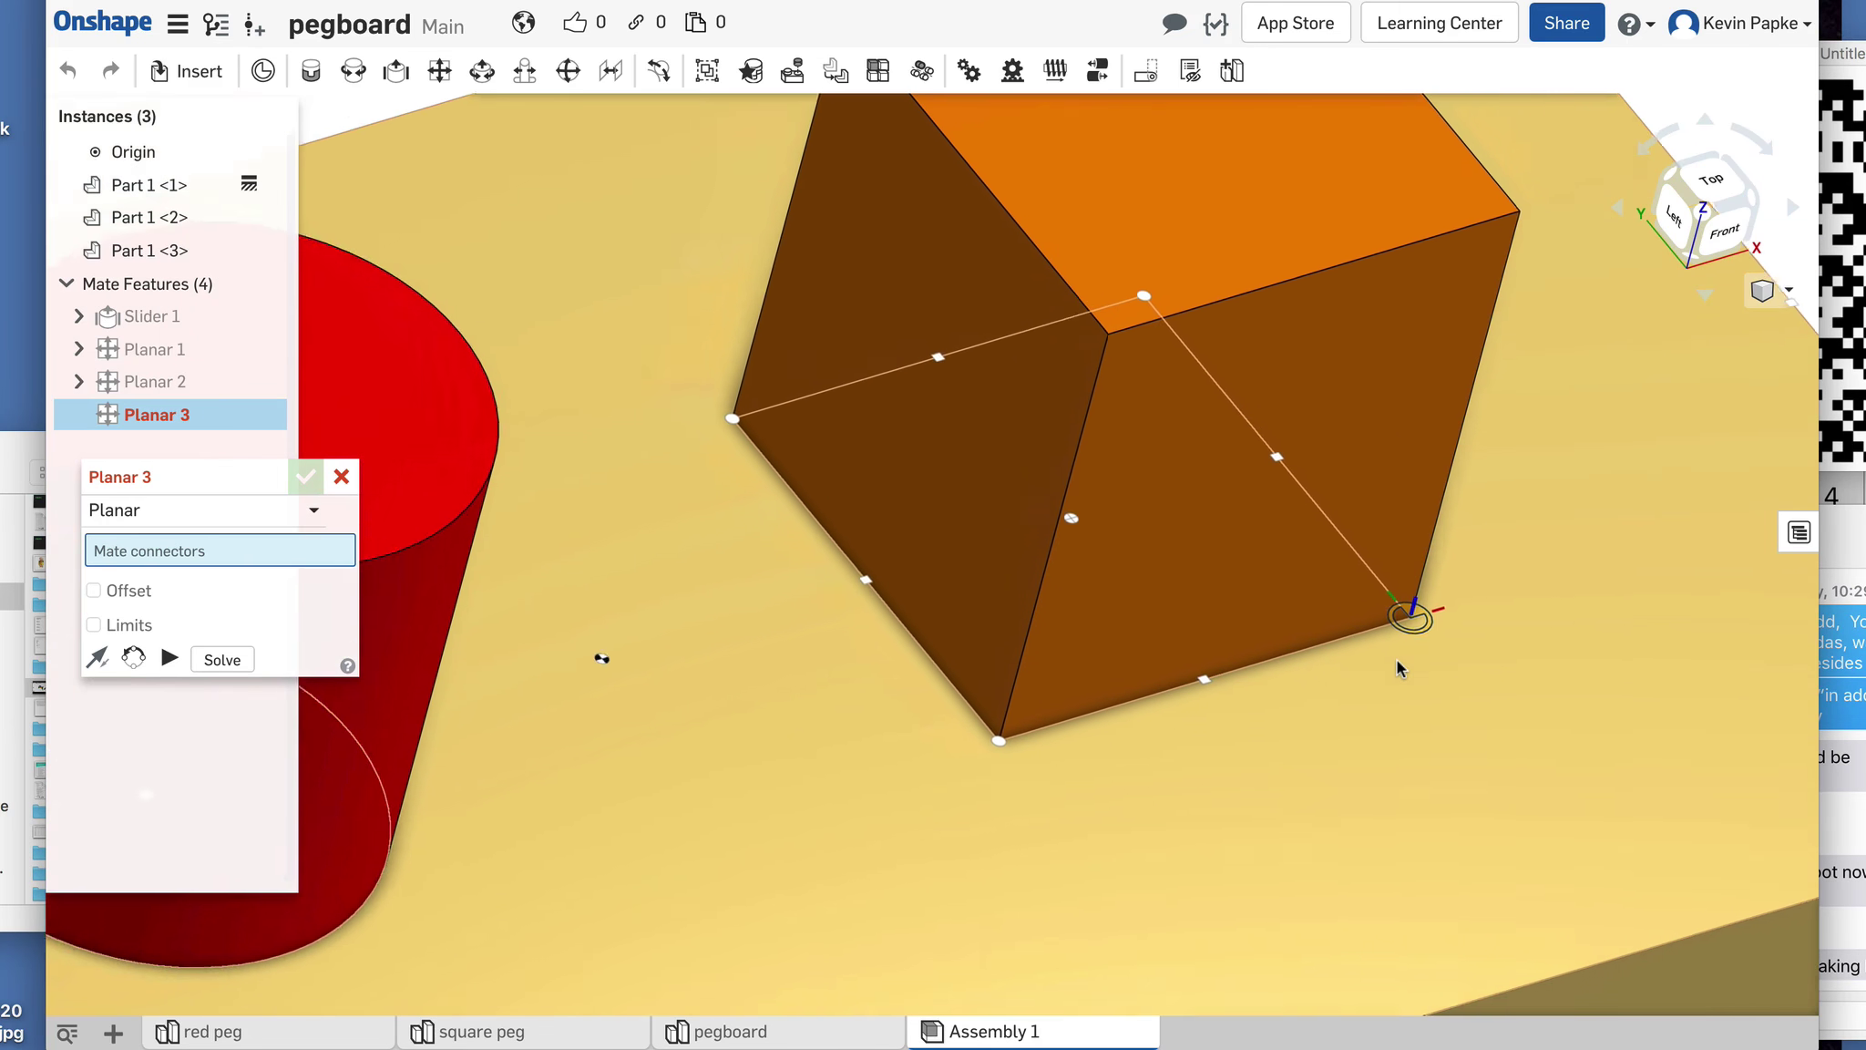
{"action": "right_click_drag", "start_coordinate": [1403, 768], "coordinate": [1336, 722]}
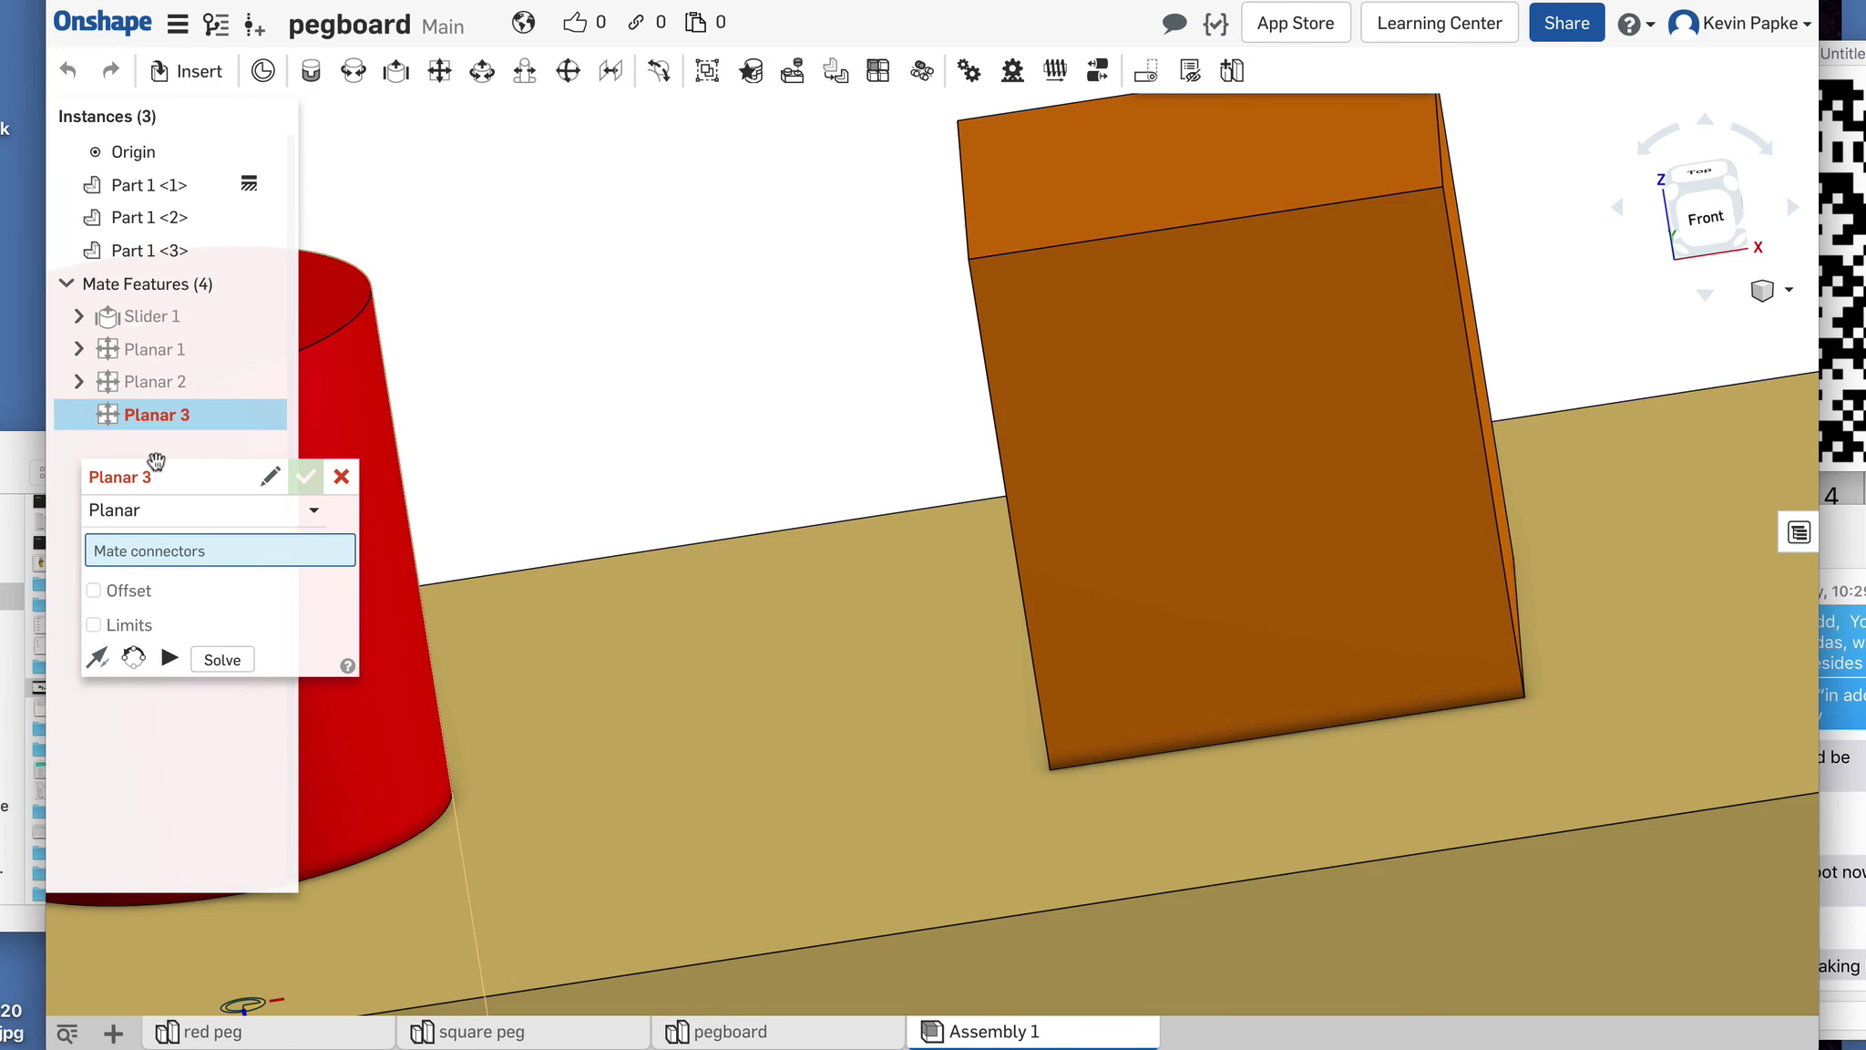
{"action": "left_click", "coordinate": [341, 478]}
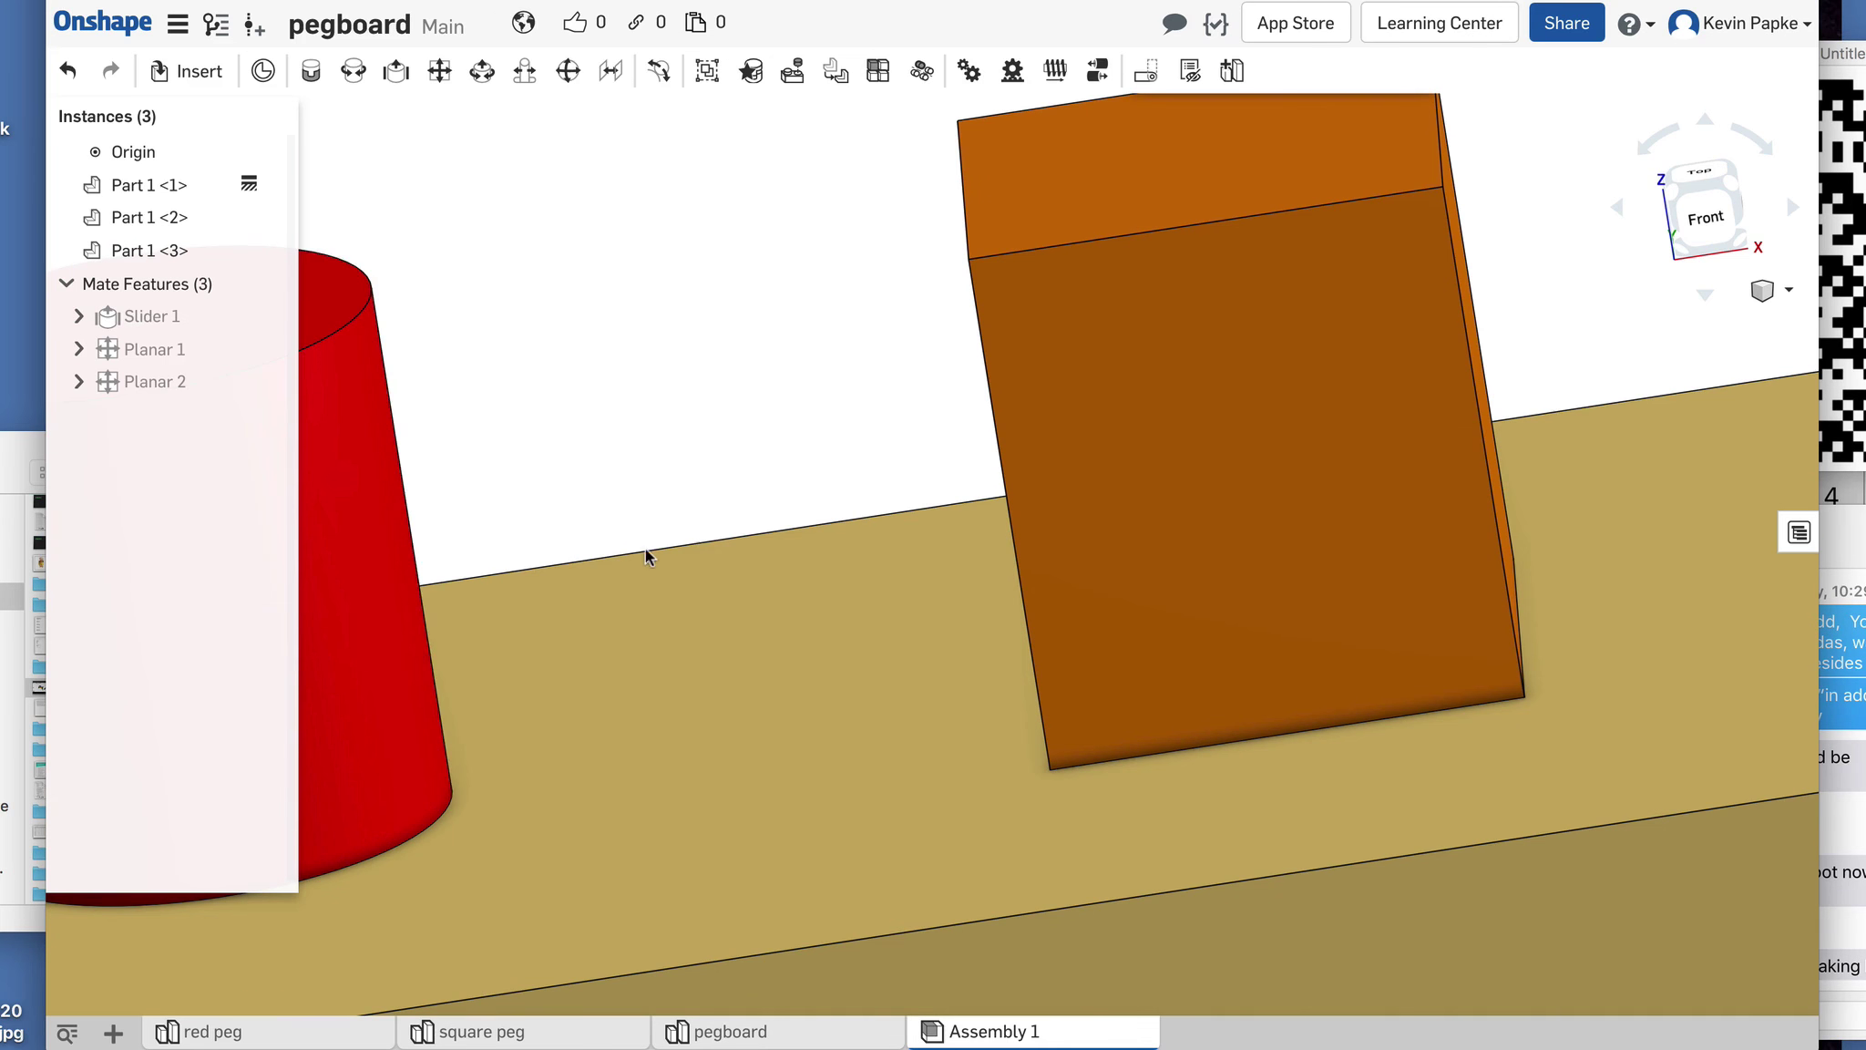
Step: Slide the square peg further up through the square hole to test its mated motion
{"action": "scroll", "coordinate": [652, 571], "scroll_direction": "down", "scroll_amount": 4}
{"action": "right_click_drag", "start_coordinate": [1416, 554], "coordinate": [1448, 643]}
{"action": "scroll", "coordinate": [1448, 636], "scroll_direction": "down", "scroll_amount": 5}
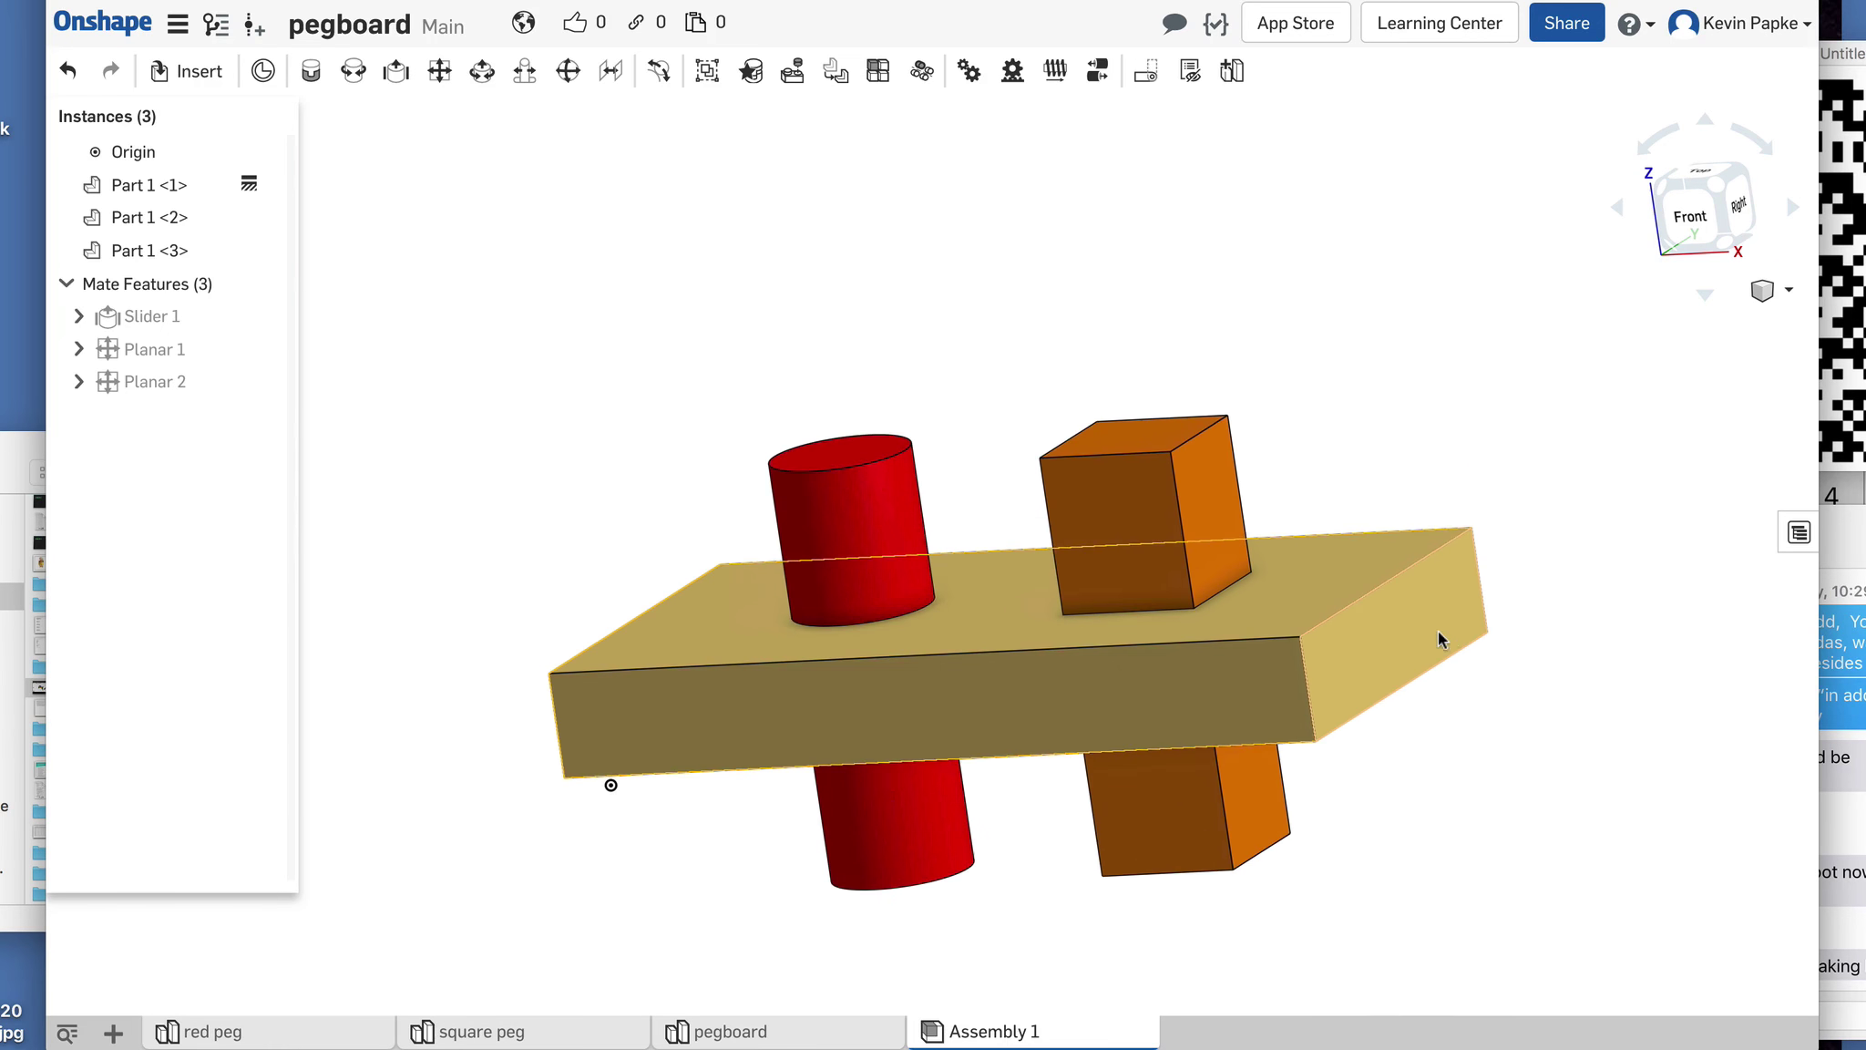
{"action": "mouse_move", "coordinate": [1150, 447]}
{"action": "left_mouse_down"}
{"action": "mouse_move", "coordinate": [1374, 458]}
{"action": "mouse_move", "coordinate": [1153, 504]}
{"action": "mouse_move", "coordinate": [1150, 529]}
{"action": "mouse_move", "coordinate": [1035, 426]}
{"action": "mouse_move", "coordinate": [1056, 492]}
{"action": "mouse_move", "coordinate": [1063, 458]}
{"action": "mouse_move", "coordinate": [1121, 467]}
{"action": "left_mouse_up"}
{"action": "right_click_drag", "start_coordinate": [1121, 466], "coordinate": [1387, 428]}
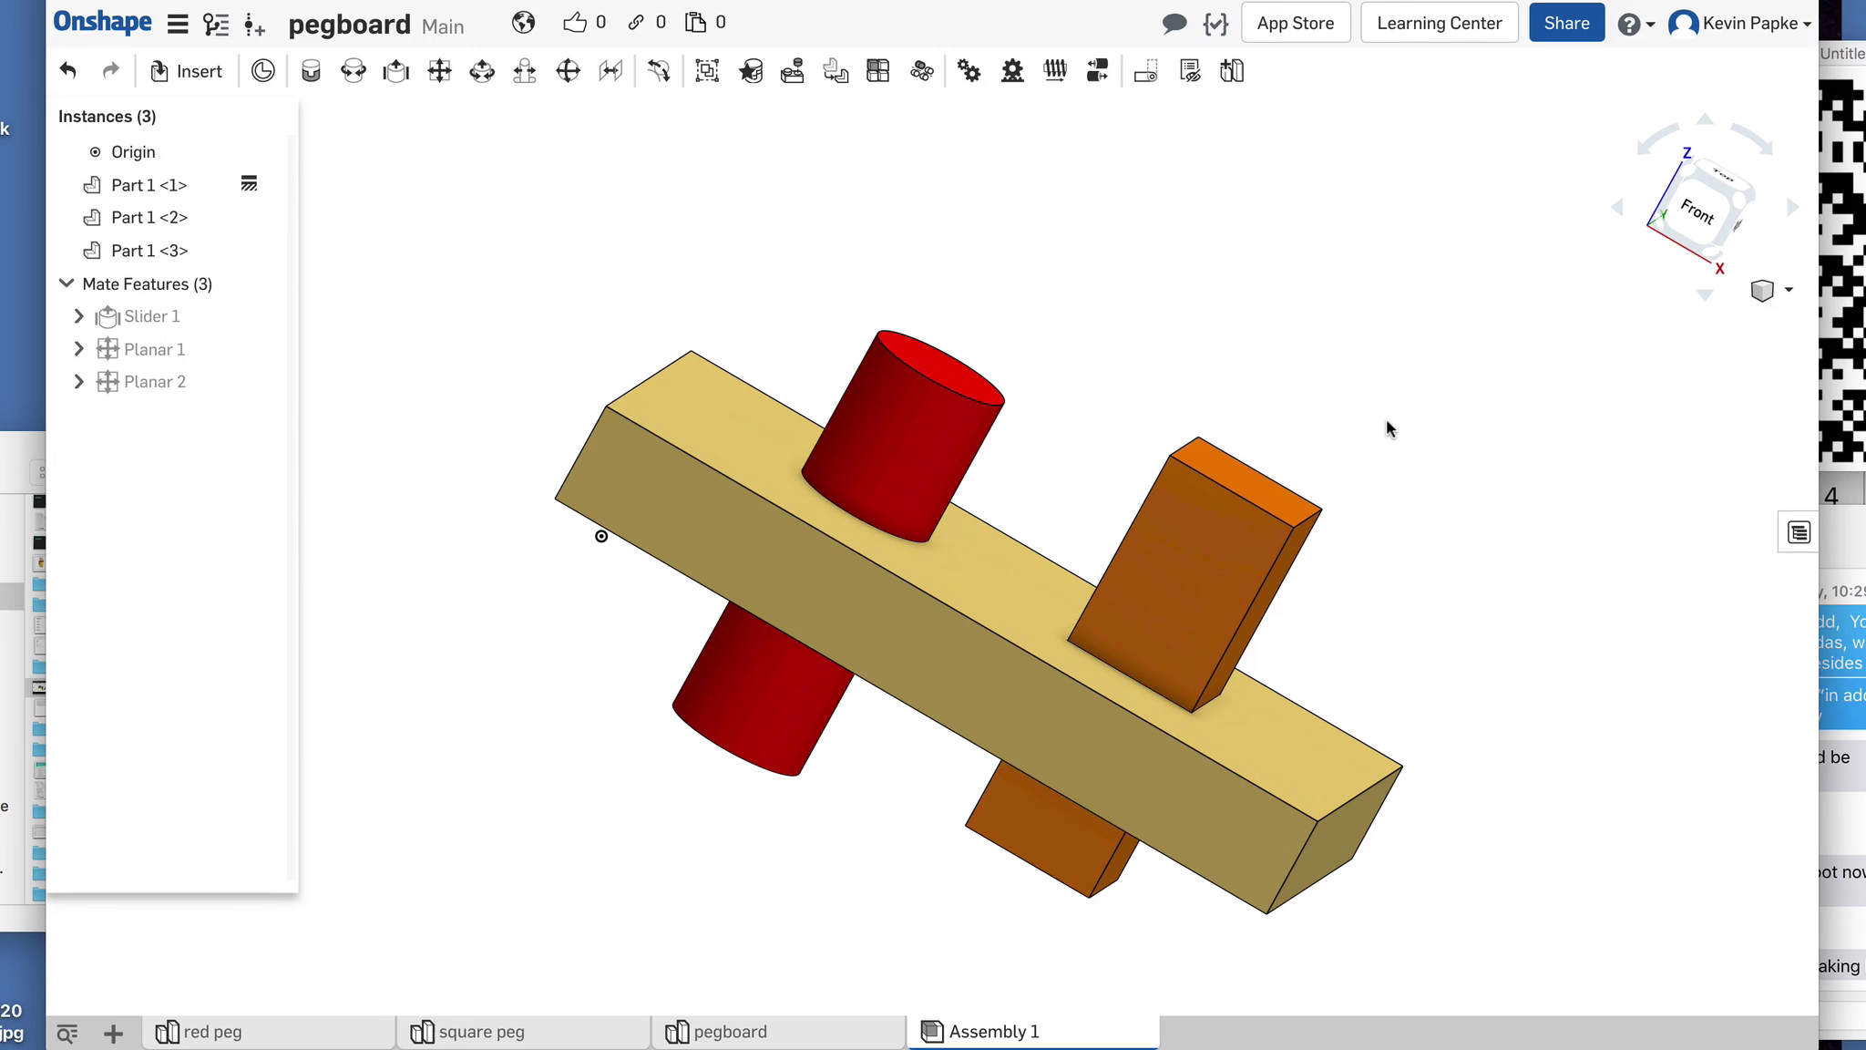